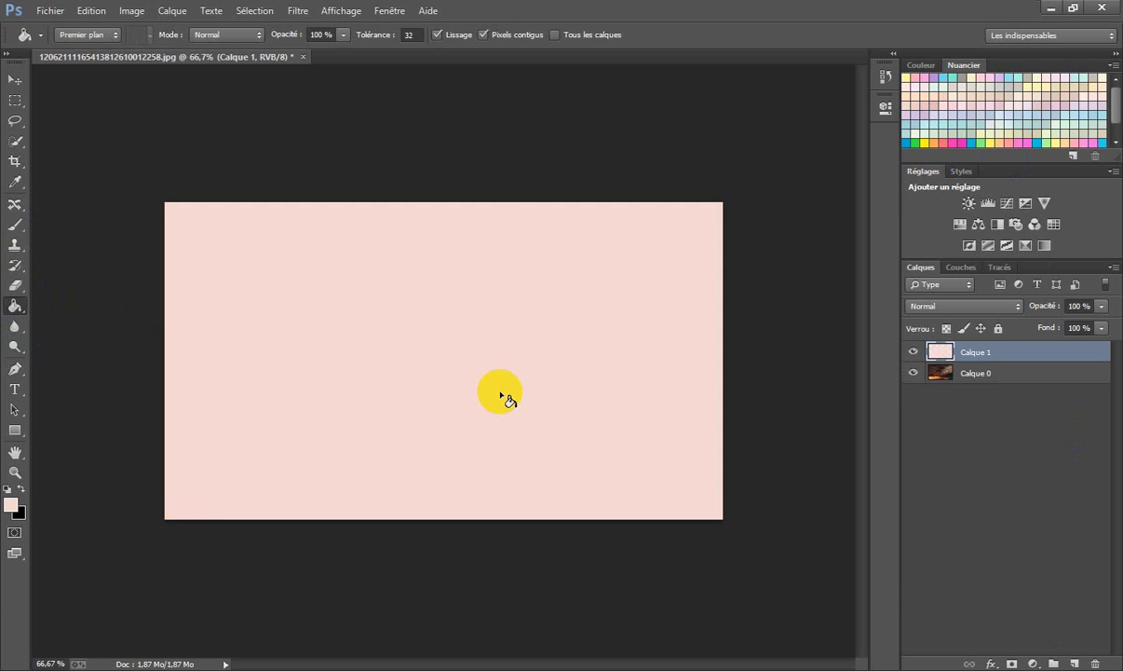
- Lower the opacity of Calque 1 to 10% and toggle its visibility to compare the tint on the sunset image
{"action": "left_click", "coordinate": [1103, 307]}
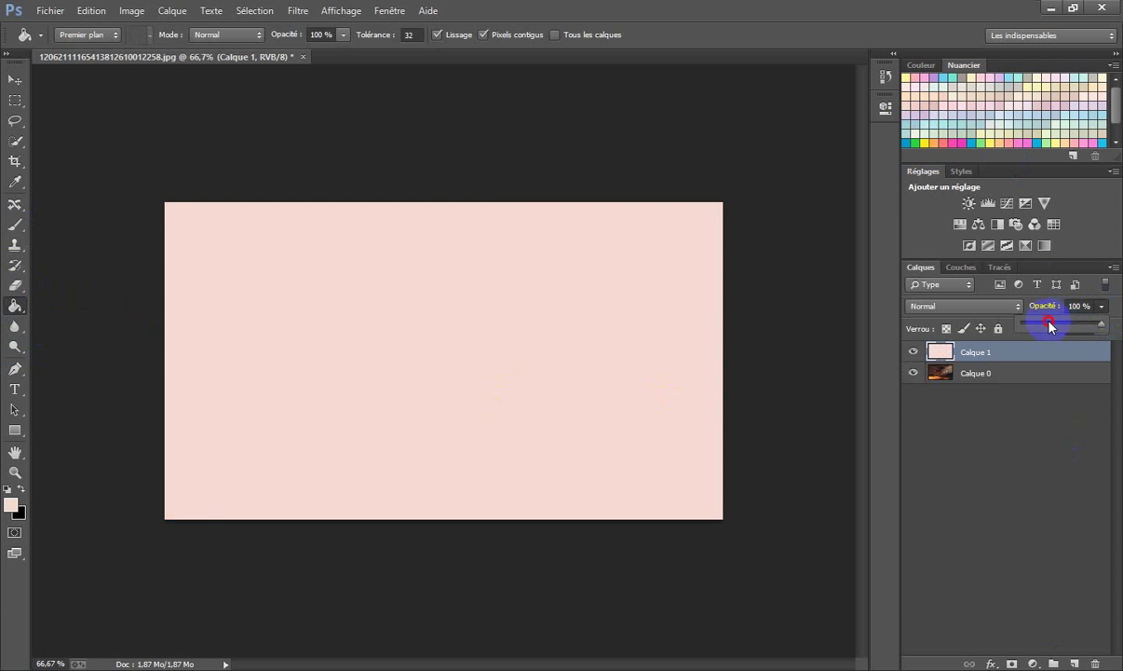
{"action": "left_click_drag", "start_coordinate": [1050, 326], "coordinate": [1031, 327]}
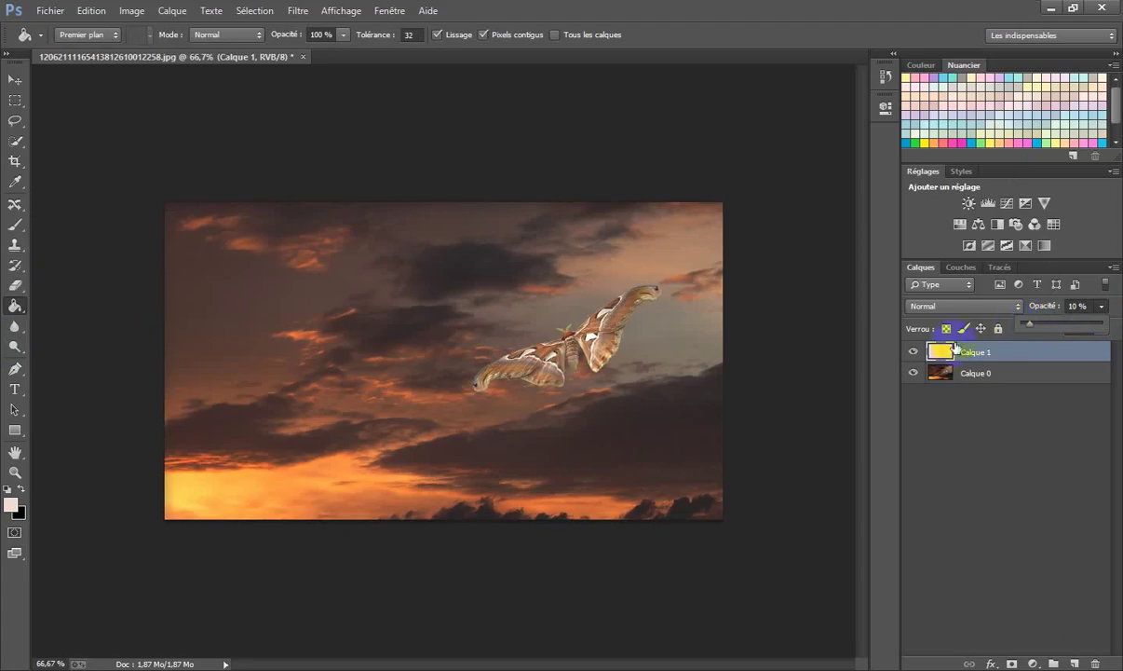
{"action": "left_click", "coordinate": [913, 353]}
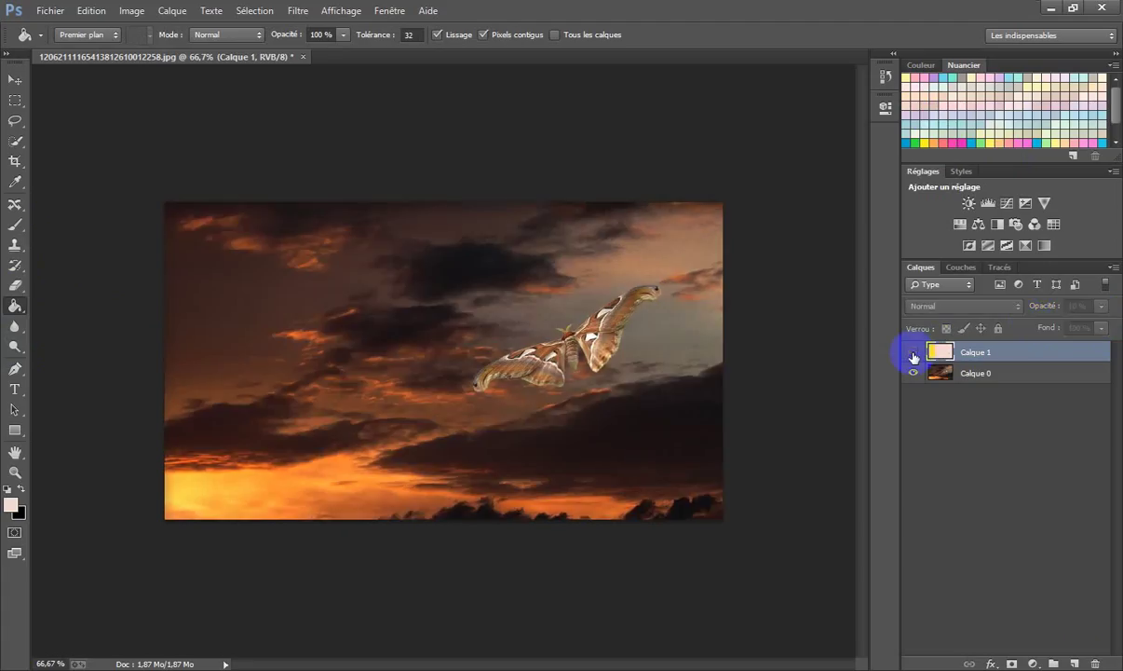
{"action": "left_click", "coordinate": [913, 354]}
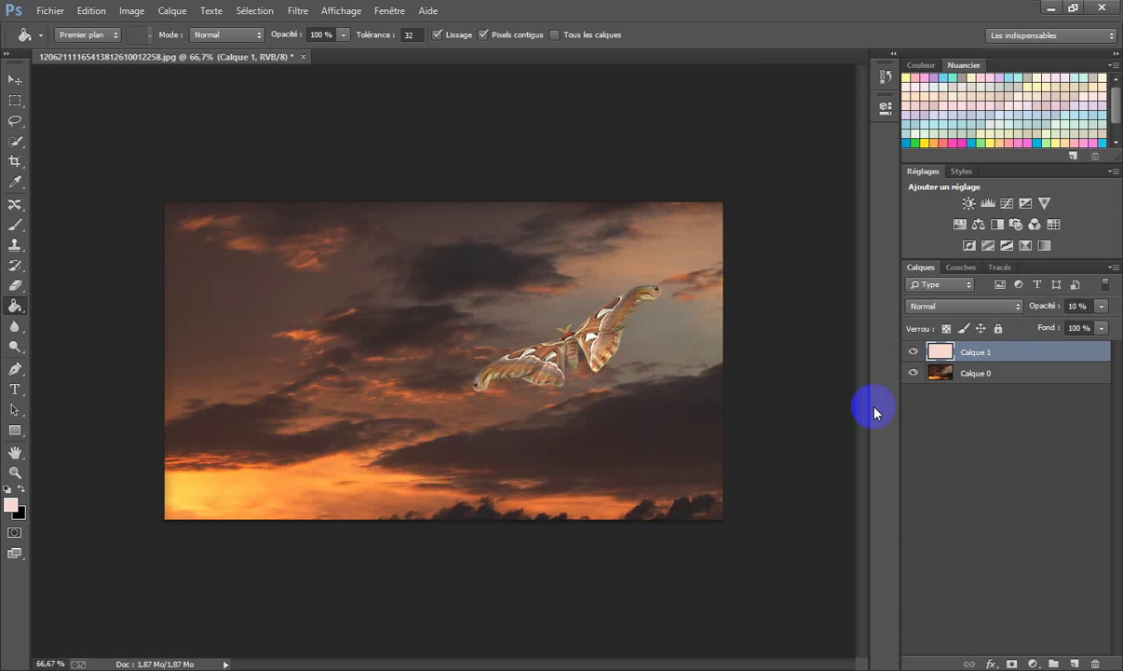
{"action": "left_click", "coordinate": [1114, 65]}
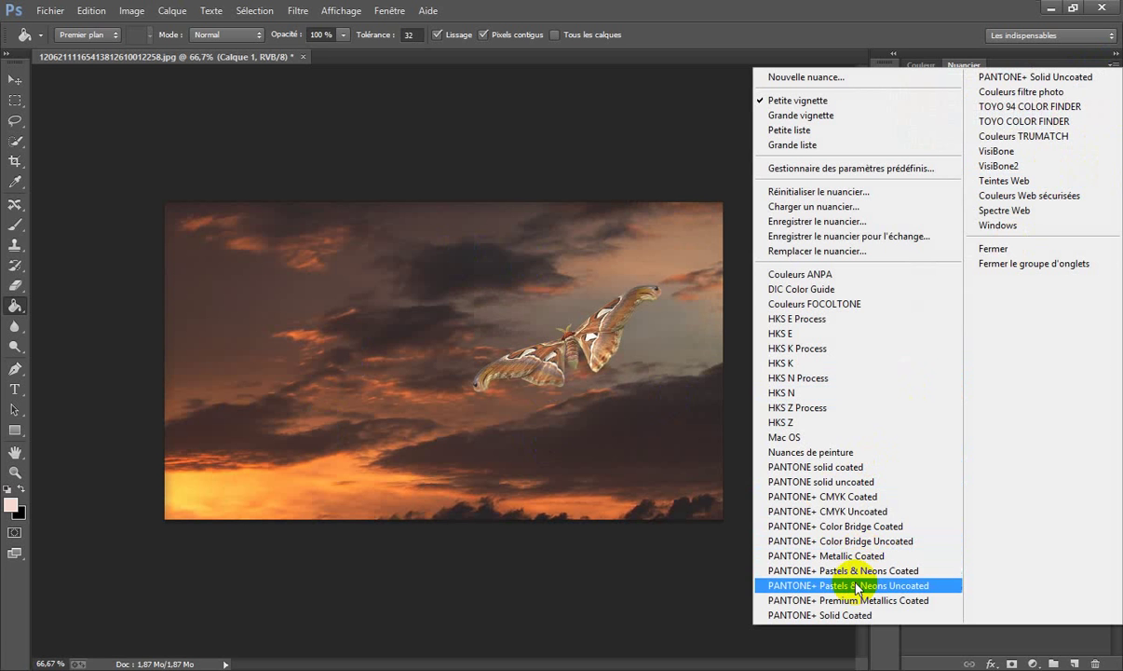
{"action": "left_click", "coordinate": [1115, 70]}
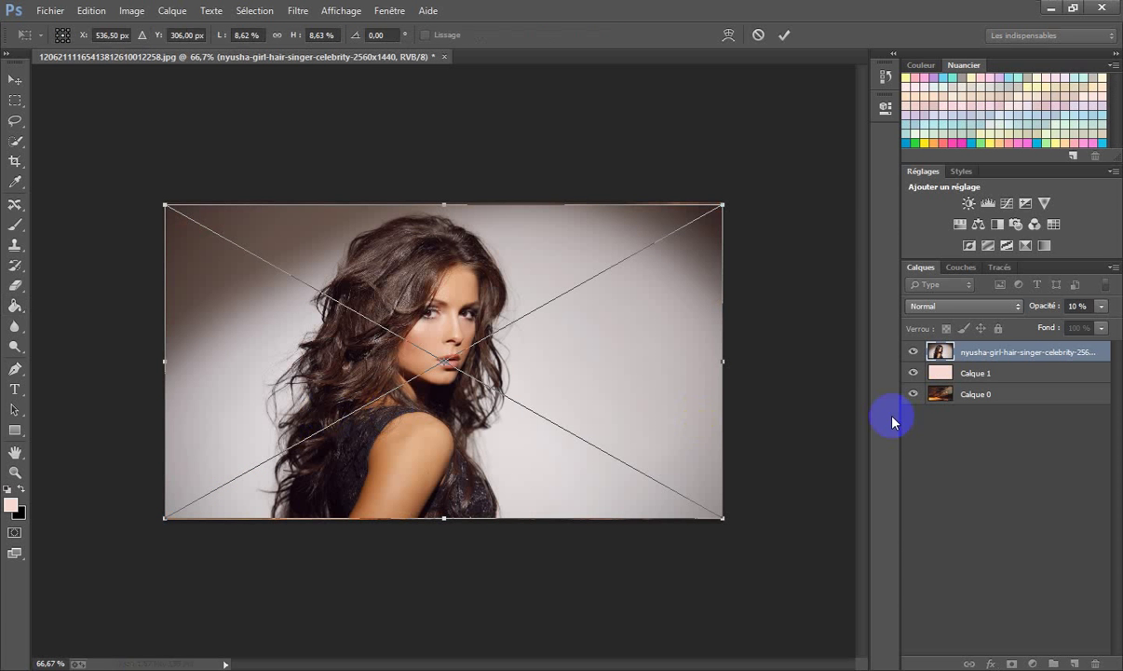
- Commit the placement of the portrait photo and hide Calque 1 and Calque 0 beneath it
{"action": "key", "text": "Return"}
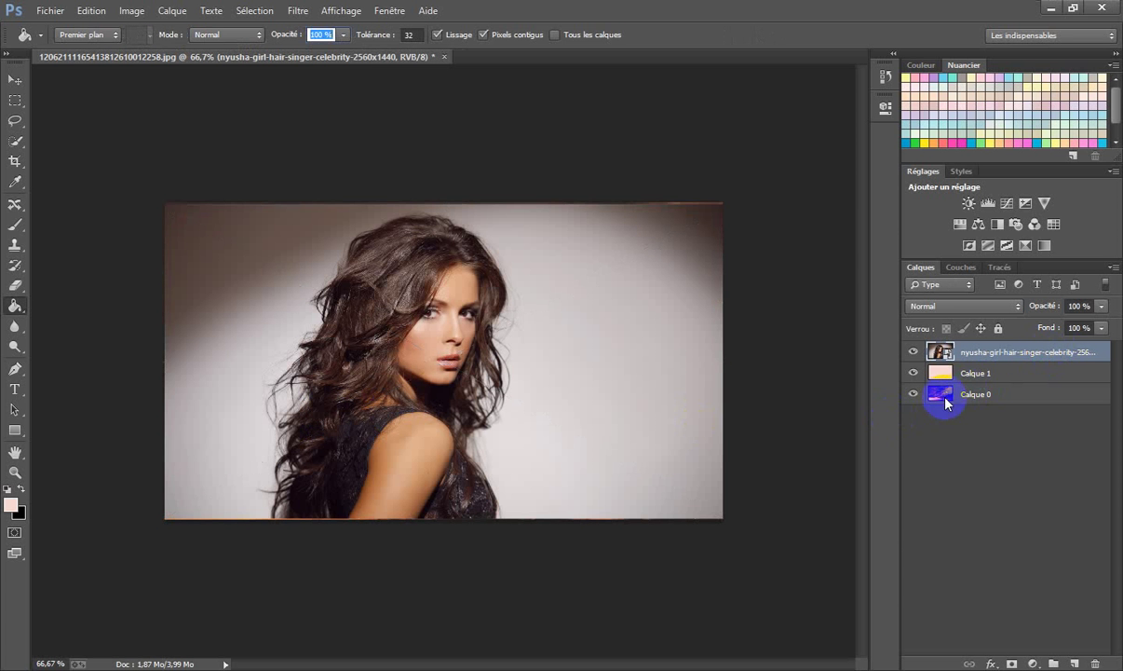
{"action": "left_click", "coordinate": [914, 395]}
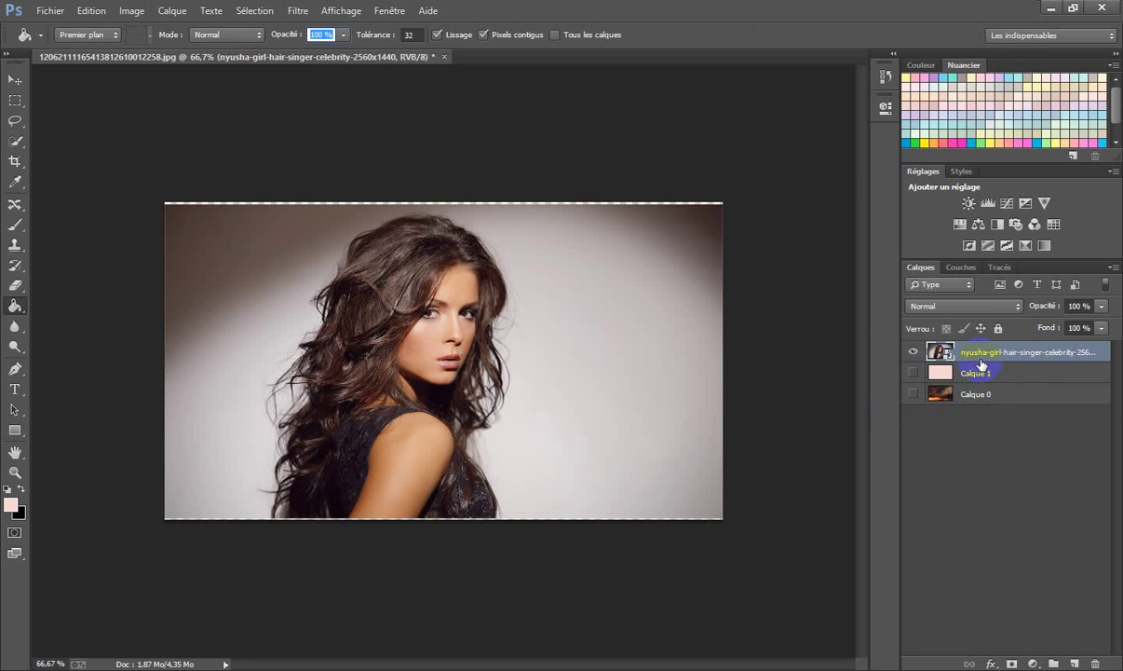
- Duplicate the Bleu channel as "Bleu copie" and show only the copy
{"action": "left_click", "coordinate": [961, 268]}
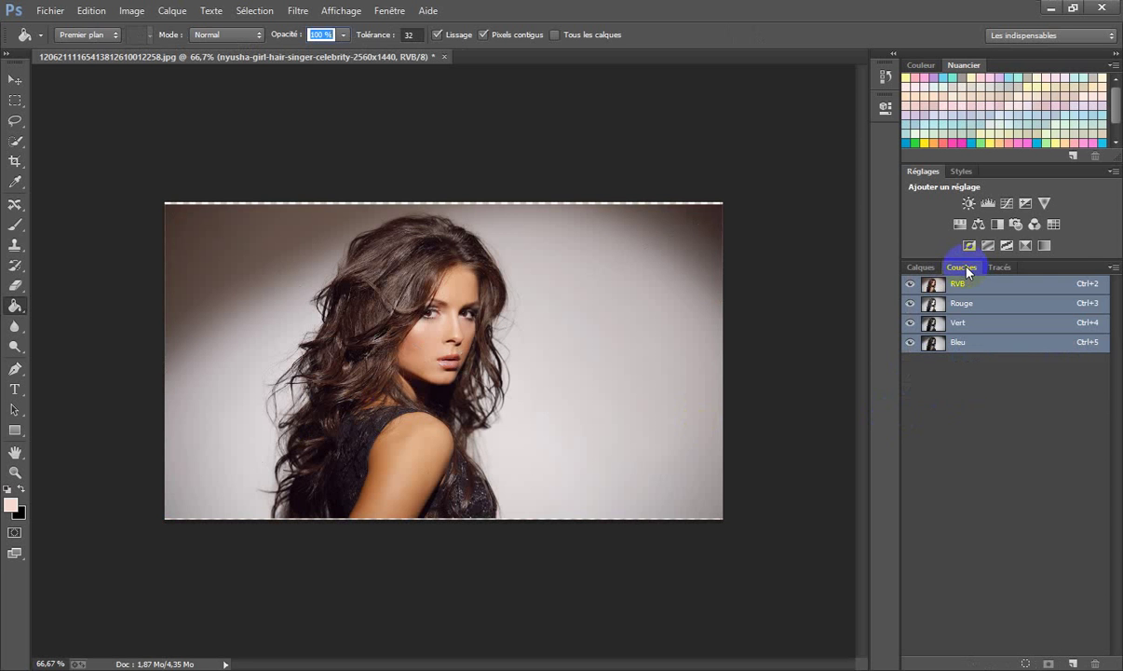
{"action": "left_click", "coordinate": [959, 344]}
{"action": "right_click", "coordinate": [960, 344]}
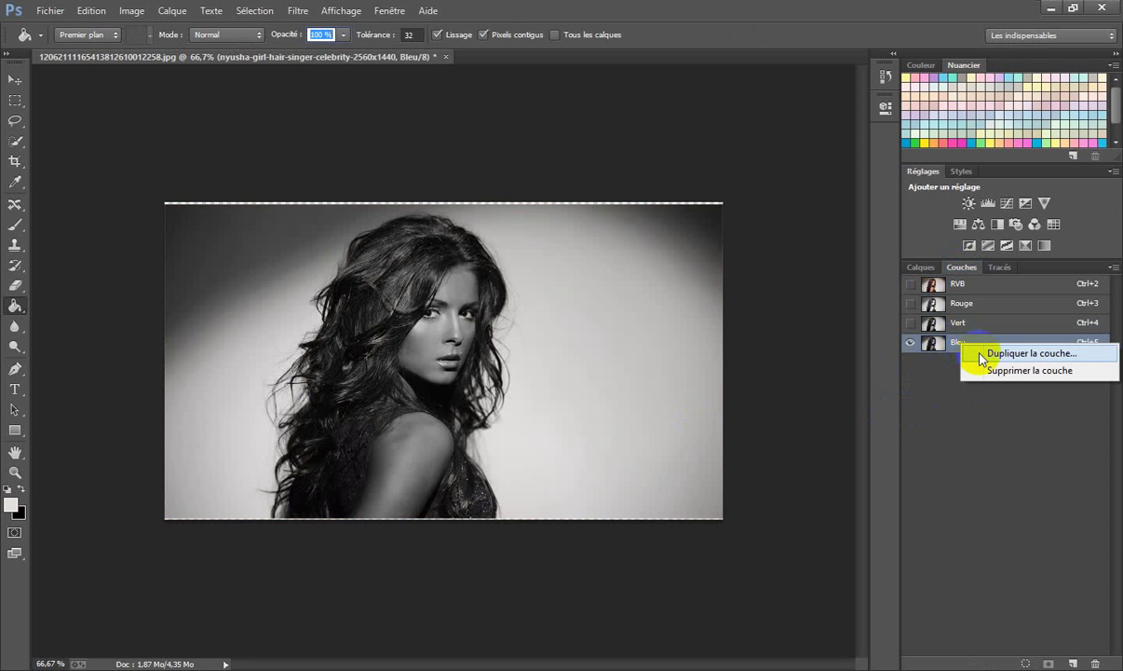
{"action": "right_click", "coordinate": [912, 344]}
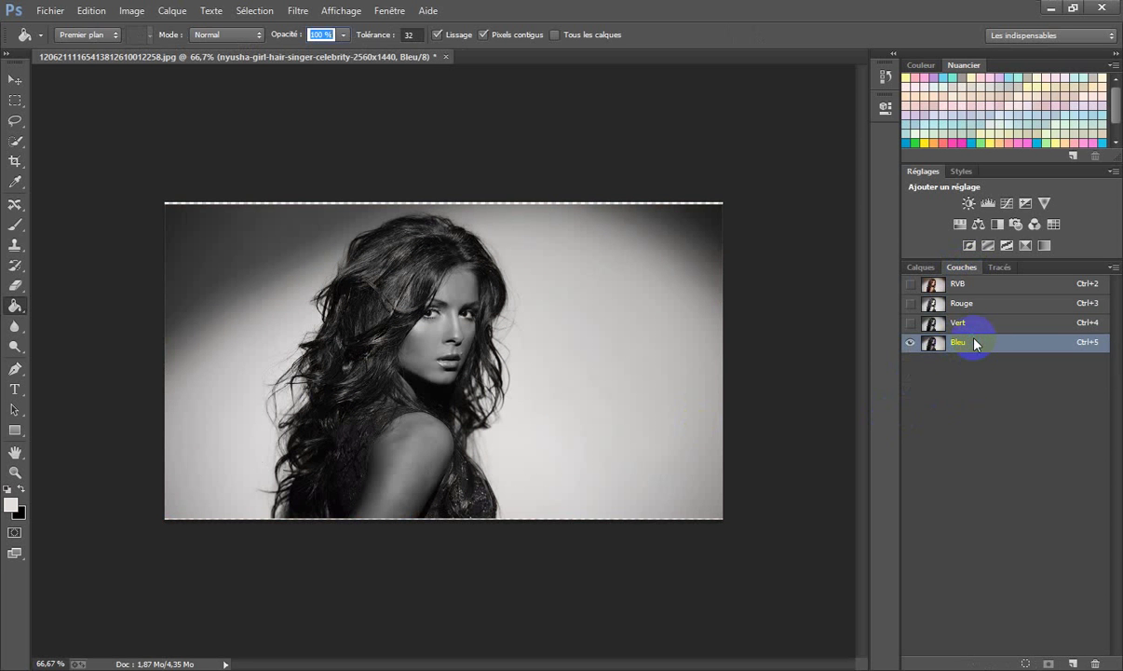
{"action": "left_click", "coordinate": [988, 352]}
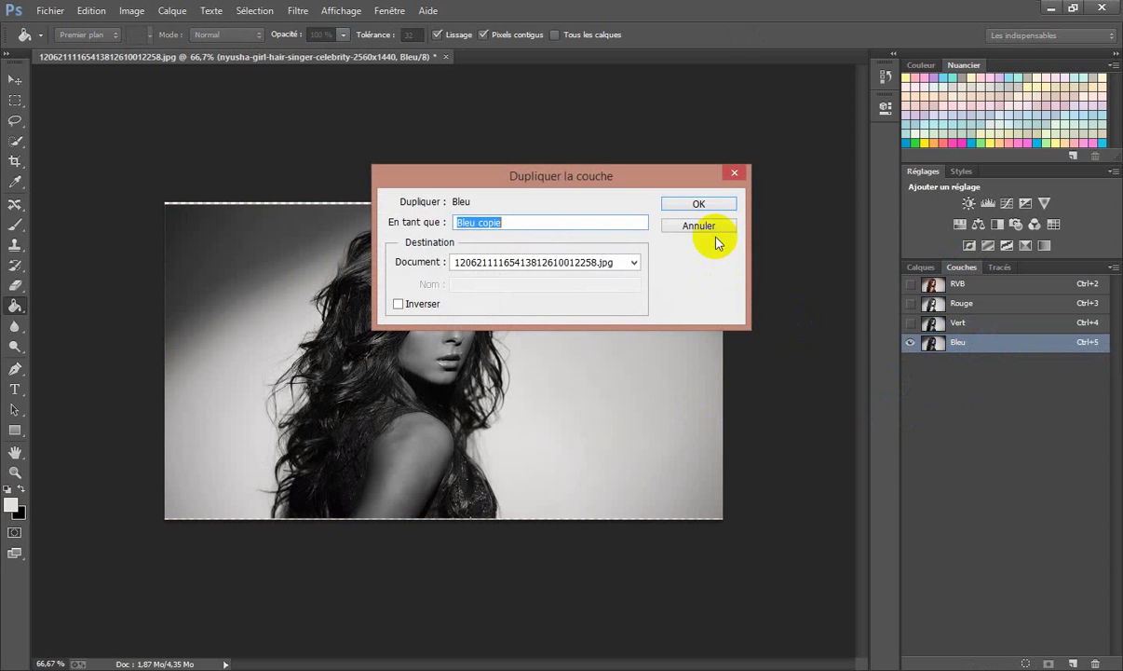
{"action": "left_click", "coordinate": [698, 203]}
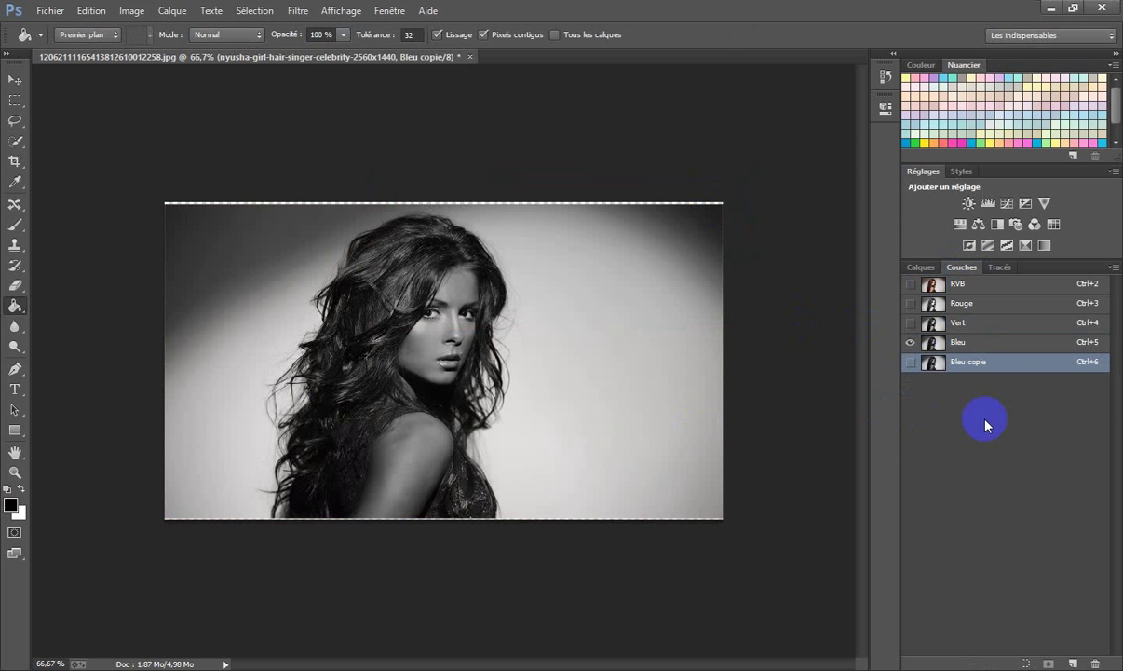
{"action": "left_click", "coordinate": [910, 361]}
{"action": "left_click", "coordinate": [910, 341]}
- Darken the Bleu copie channel with Levels by raising the input black point to about 49
{"action": "key", "text": "ctrl+l"}
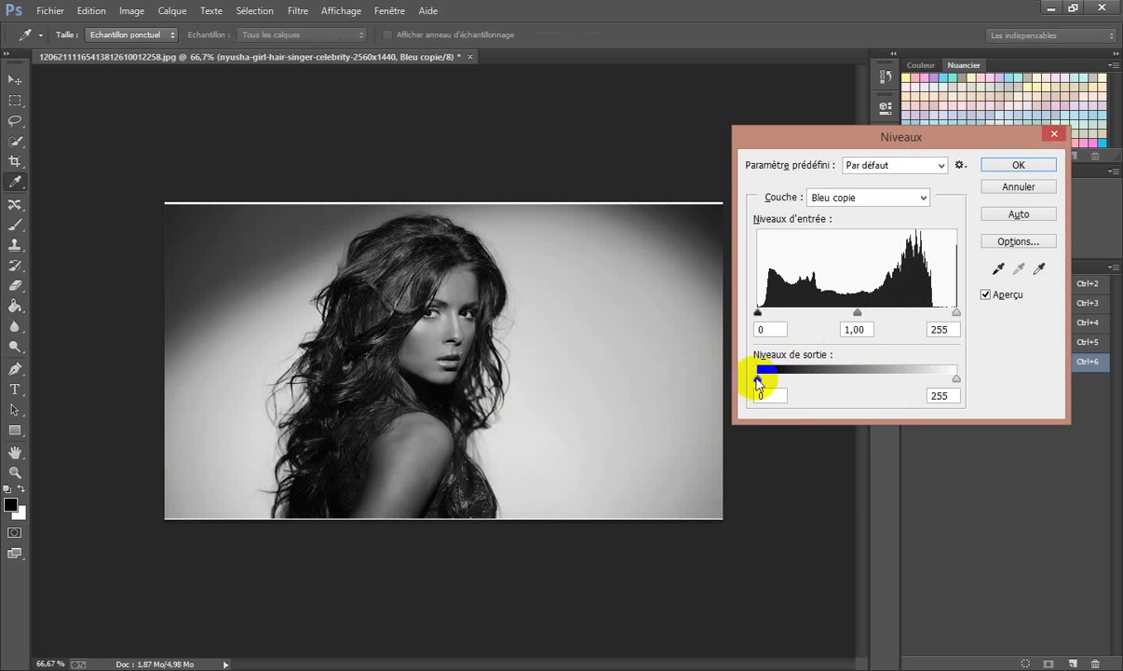
{"action": "mouse_move", "coordinate": [758, 378]}
{"action": "left_mouse_down"}
{"action": "mouse_move", "coordinate": [810, 382]}
{"action": "mouse_move", "coordinate": [747, 376]}
{"action": "left_mouse_up"}
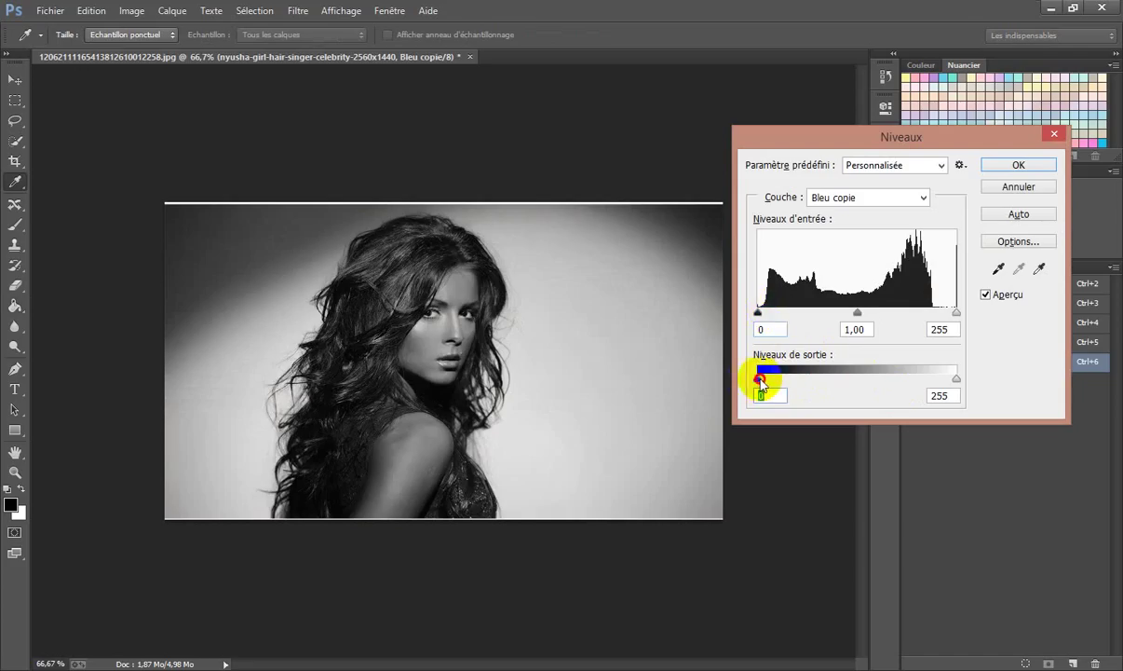
{"action": "left_click_drag", "start_coordinate": [758, 315], "coordinate": [797, 311]}
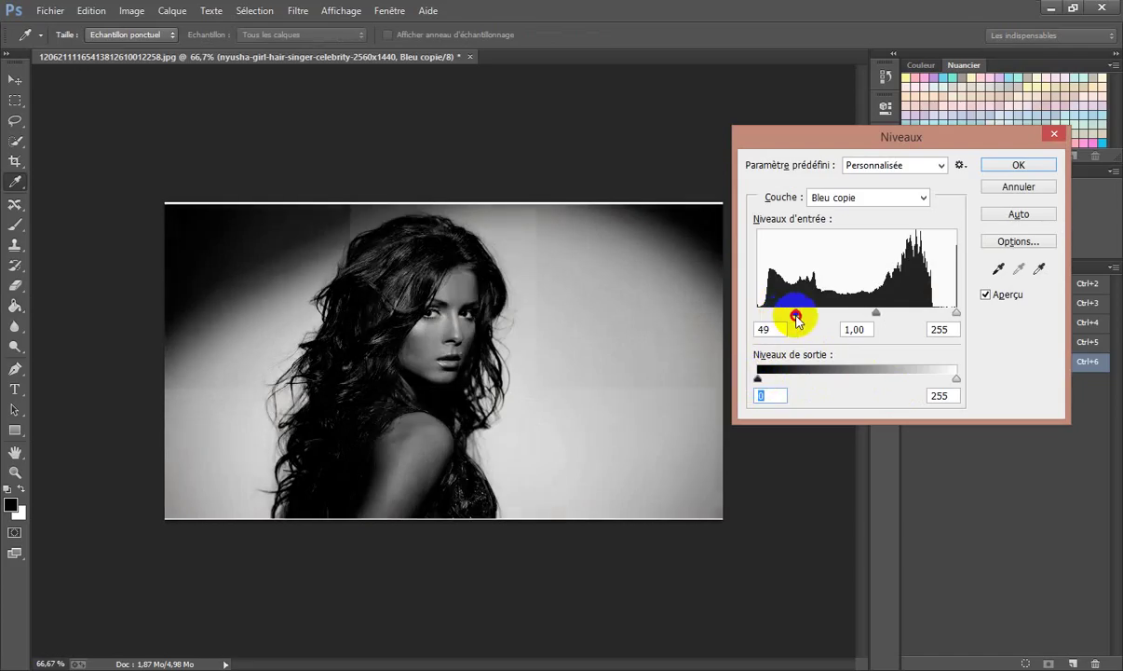
{"action": "left_click", "coordinate": [1019, 167]}
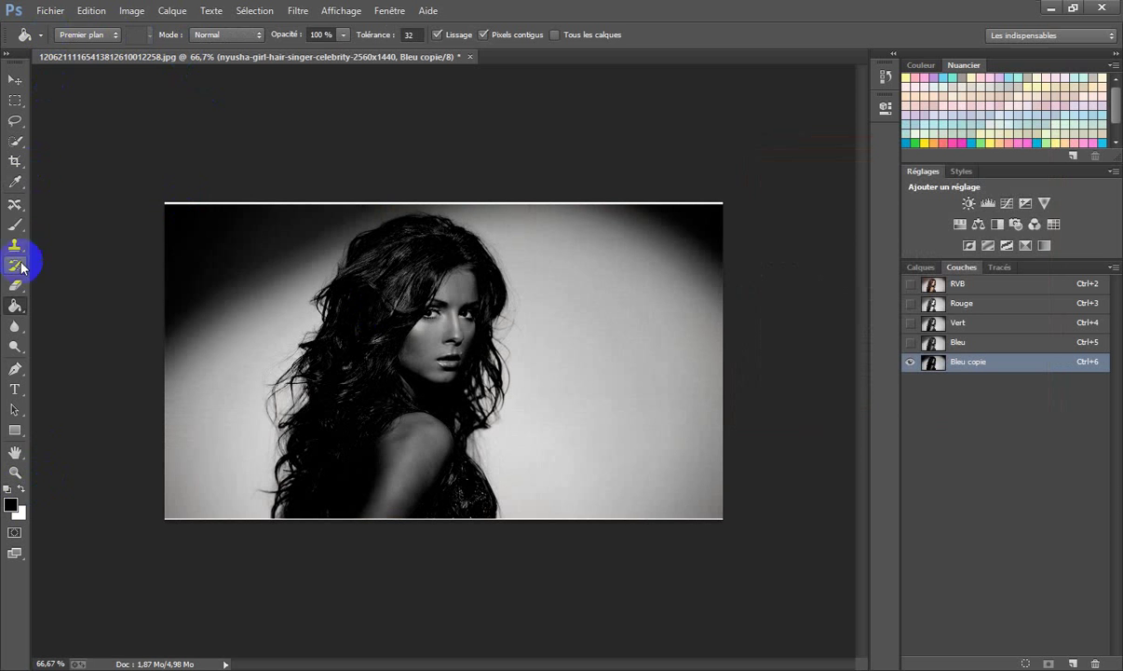
- Paint the woman's face, hair and body solid black on the Bleu copie channel with the Brush at 100% opacity
{"action": "left_click", "coordinate": [15, 224]}
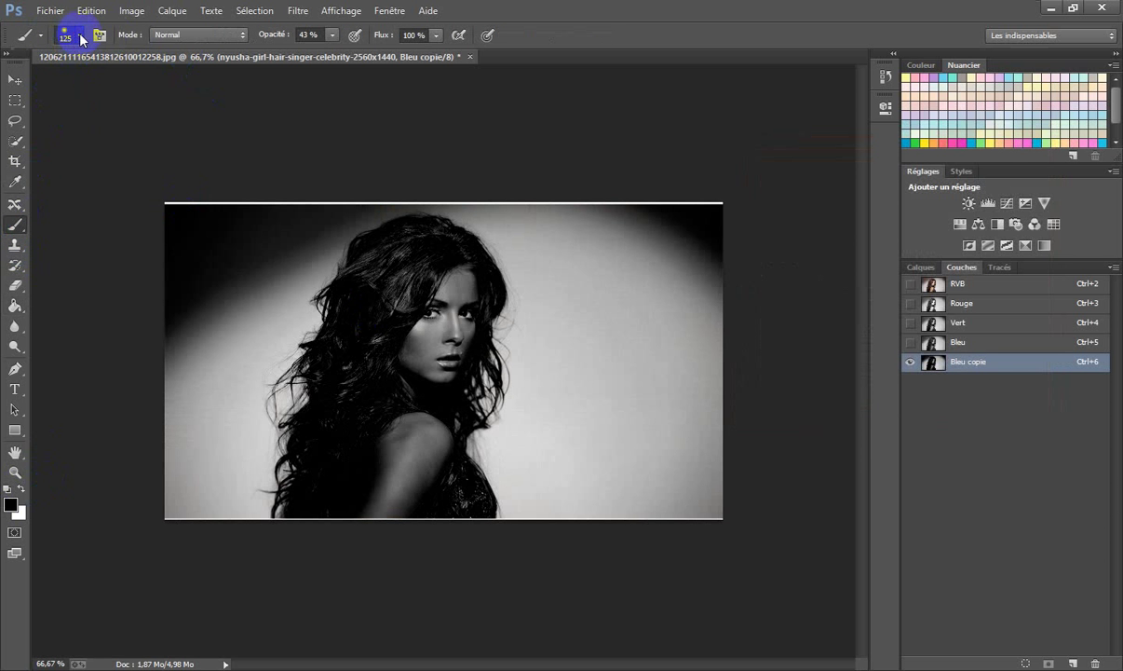
{"action": "right_click", "coordinate": [139, 155]}
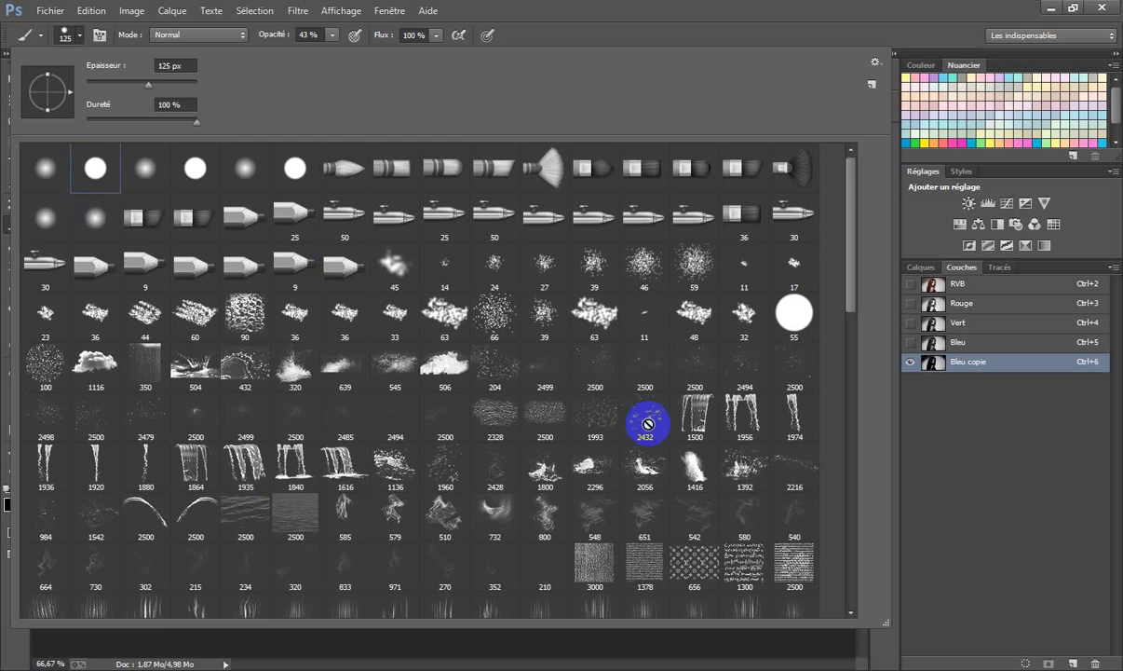
{"action": "left_click", "coordinate": [932, 527]}
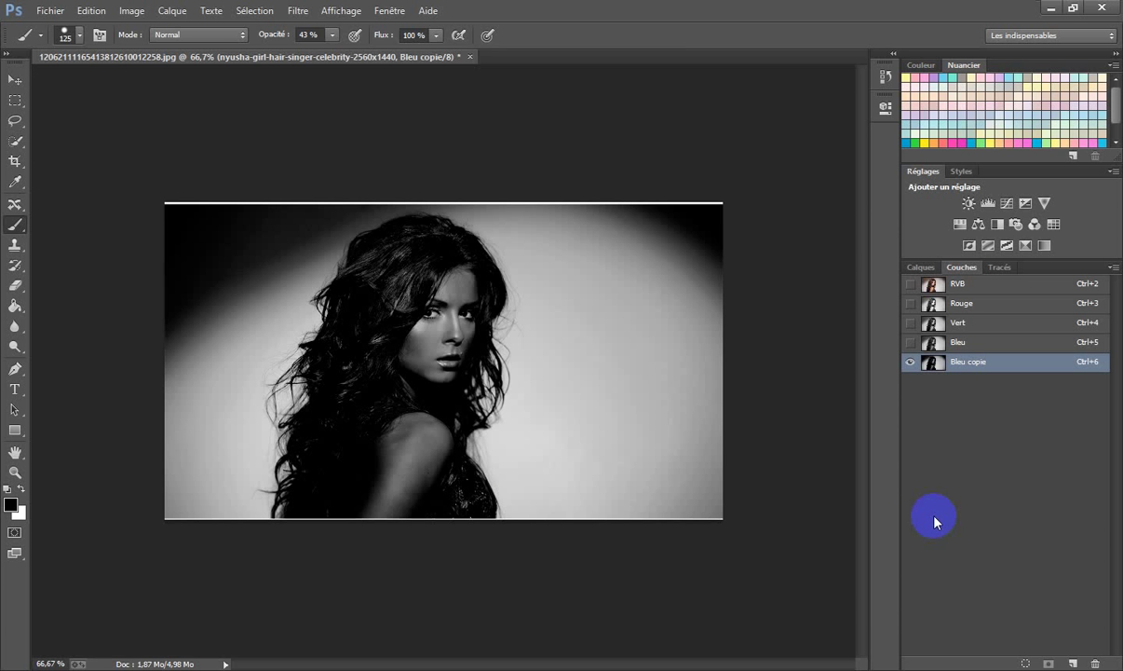
{"action": "key", "text": "ctrl+1"}
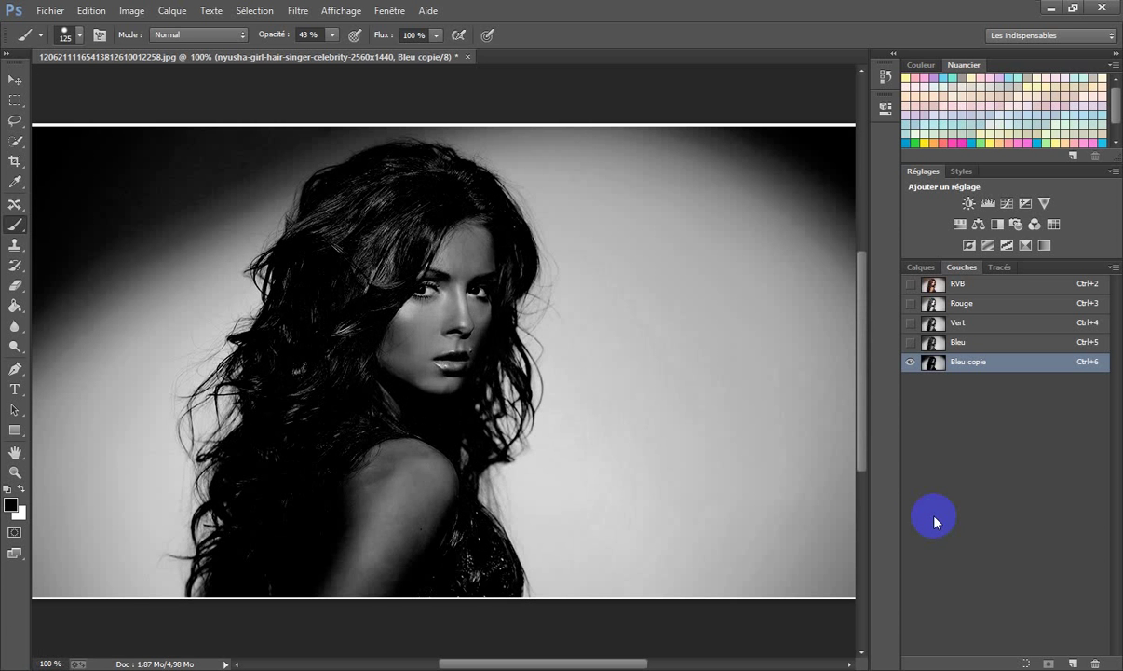
{"action": "left_click", "coordinate": [413, 258]}
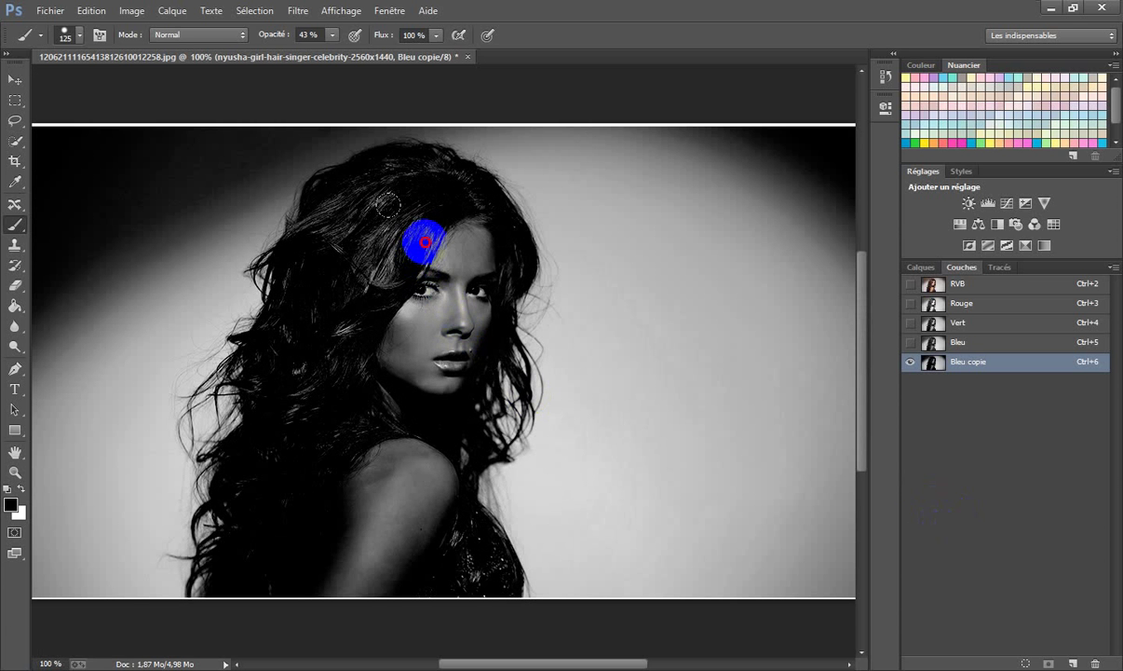
{"action": "left_click_drag", "start_coordinate": [425, 242], "coordinate": [374, 302]}
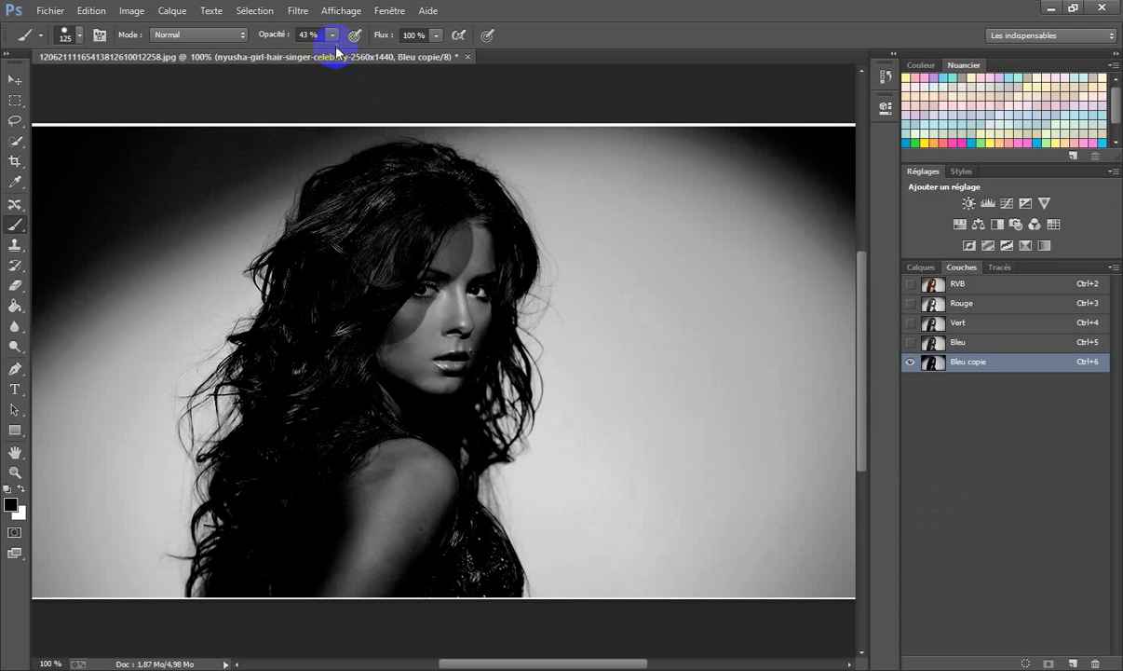
{"action": "left_click_drag", "start_coordinate": [336, 56], "coordinate": [388, 55]}
{"action": "mouse_move", "coordinate": [377, 219]}
{"action": "left_mouse_down"}
{"action": "mouse_move", "coordinate": [418, 221]}
{"action": "mouse_move", "coordinate": [355, 364]}
{"action": "mouse_move", "coordinate": [427, 279]}
{"action": "mouse_move", "coordinate": [326, 476]}
{"action": "mouse_move", "coordinate": [346, 378]}
{"action": "mouse_move", "coordinate": [306, 458]}
{"action": "mouse_move", "coordinate": [284, 471]}
{"action": "mouse_move", "coordinate": [276, 509]}
{"action": "mouse_move", "coordinate": [269, 482]}
{"action": "mouse_move", "coordinate": [274, 535]}
{"action": "mouse_move", "coordinate": [248, 597]}
{"action": "mouse_move", "coordinate": [347, 586]}
{"action": "mouse_move", "coordinate": [452, 602]}
{"action": "mouse_move", "coordinate": [431, 537]}
{"action": "mouse_move", "coordinate": [410, 533]}
{"action": "left_mouse_up"}
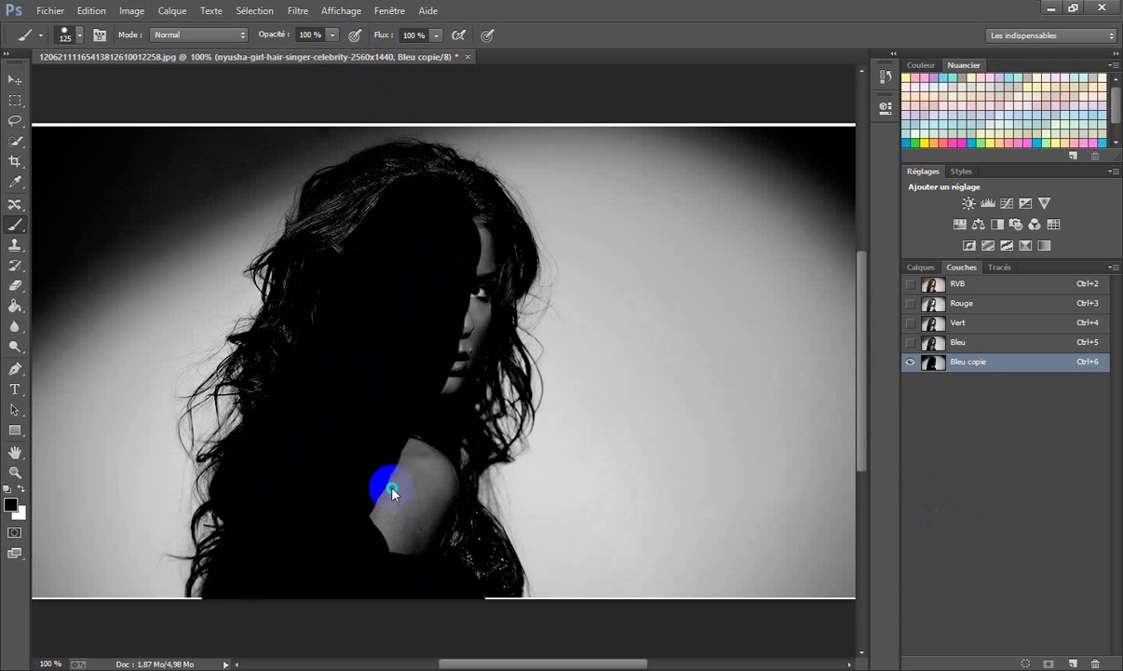
{"action": "mouse_move", "coordinate": [394, 490]}
{"action": "left_mouse_down"}
{"action": "mouse_move", "coordinate": [363, 490]}
{"action": "mouse_move", "coordinate": [397, 440]}
{"action": "mouse_move", "coordinate": [428, 480]}
{"action": "mouse_move", "coordinate": [423, 461]}
{"action": "mouse_move", "coordinate": [436, 495]}
{"action": "mouse_move", "coordinate": [431, 438]}
{"action": "mouse_move", "coordinate": [493, 271]}
{"action": "mouse_move", "coordinate": [511, 265]}
{"action": "mouse_move", "coordinate": [476, 195]}
{"action": "mouse_move", "coordinate": [435, 170]}
{"action": "mouse_move", "coordinate": [352, 181]}
{"action": "mouse_move", "coordinate": [329, 193]}
{"action": "mouse_move", "coordinate": [306, 234]}
{"action": "mouse_move", "coordinate": [375, 204]}
{"action": "mouse_move", "coordinate": [359, 219]}
{"action": "mouse_move", "coordinate": [449, 228]}
{"action": "mouse_move", "coordinate": [471, 238]}
{"action": "mouse_move", "coordinate": [479, 284]}
{"action": "mouse_move", "coordinate": [505, 273]}
{"action": "mouse_move", "coordinate": [446, 430]}
{"action": "mouse_move", "coordinate": [448, 510]}
{"action": "mouse_move", "coordinate": [484, 540]}
{"action": "mouse_move", "coordinate": [499, 577]}
{"action": "mouse_move", "coordinate": [471, 575]}
{"action": "mouse_move", "coordinate": [436, 515]}
{"action": "mouse_move", "coordinate": [358, 566]}
{"action": "mouse_move", "coordinate": [388, 468]}
{"action": "mouse_move", "coordinate": [293, 570]}
{"action": "mouse_move", "coordinate": [232, 602]}
{"action": "mouse_move", "coordinate": [228, 567]}
{"action": "mouse_move", "coordinate": [275, 432]}
{"action": "mouse_move", "coordinate": [254, 349]}
{"action": "mouse_move", "coordinate": [291, 294]}
{"action": "mouse_move", "coordinate": [290, 230]}
{"action": "mouse_move", "coordinate": [268, 396]}
{"action": "mouse_move", "coordinate": [292, 433]}
{"action": "left_mouse_up"}
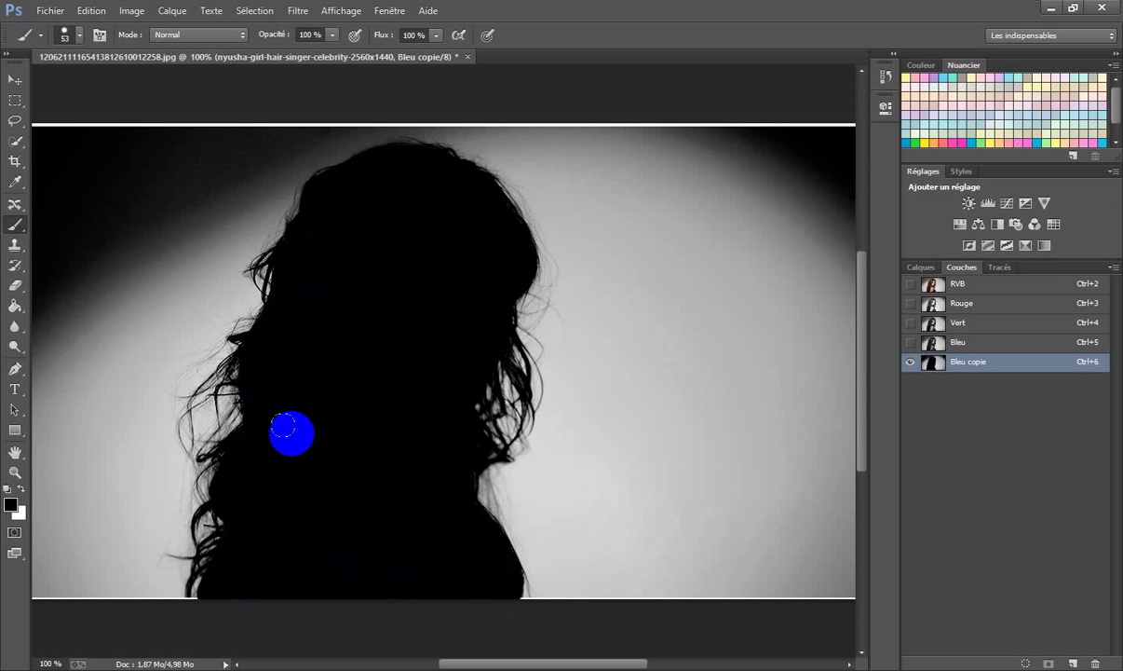
- Whiten the background of the Bleu copie channel with Levels by setting the input white point to 42
{"action": "key", "text": "ctrl+l"}
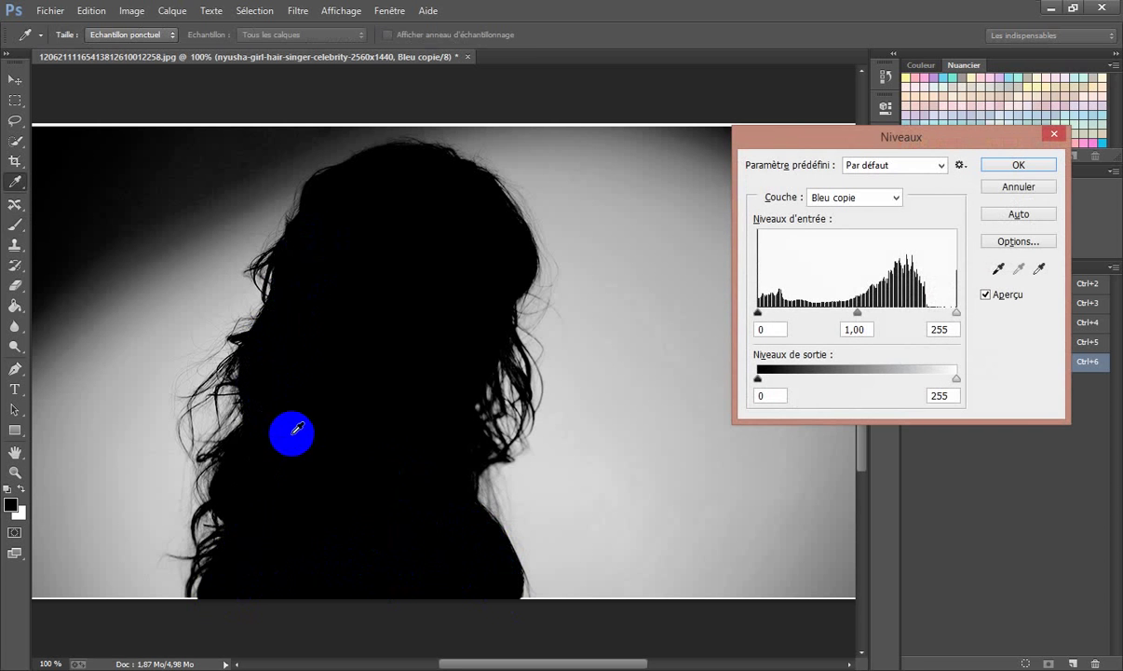
{"action": "left_click_drag", "start_coordinate": [956, 312], "coordinate": [789, 339]}
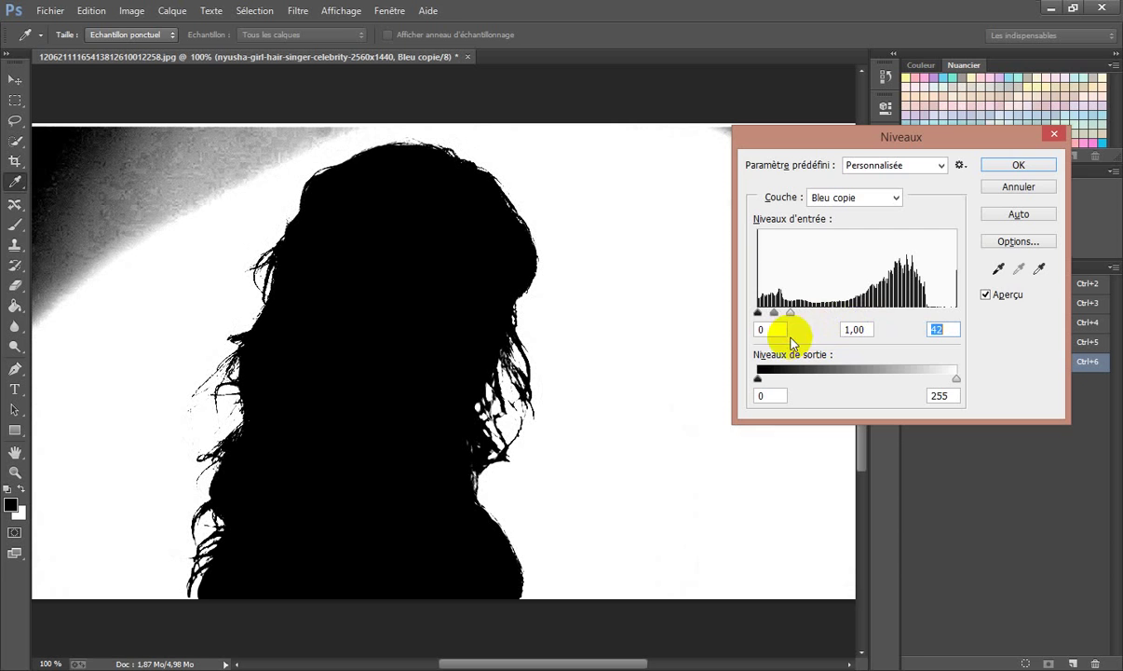
{"action": "left_click", "coordinate": [1018, 164]}
- Paint the remaining dark background corners white, and touch up the inside of the silhouette with black
{"action": "key", "text": "b"}
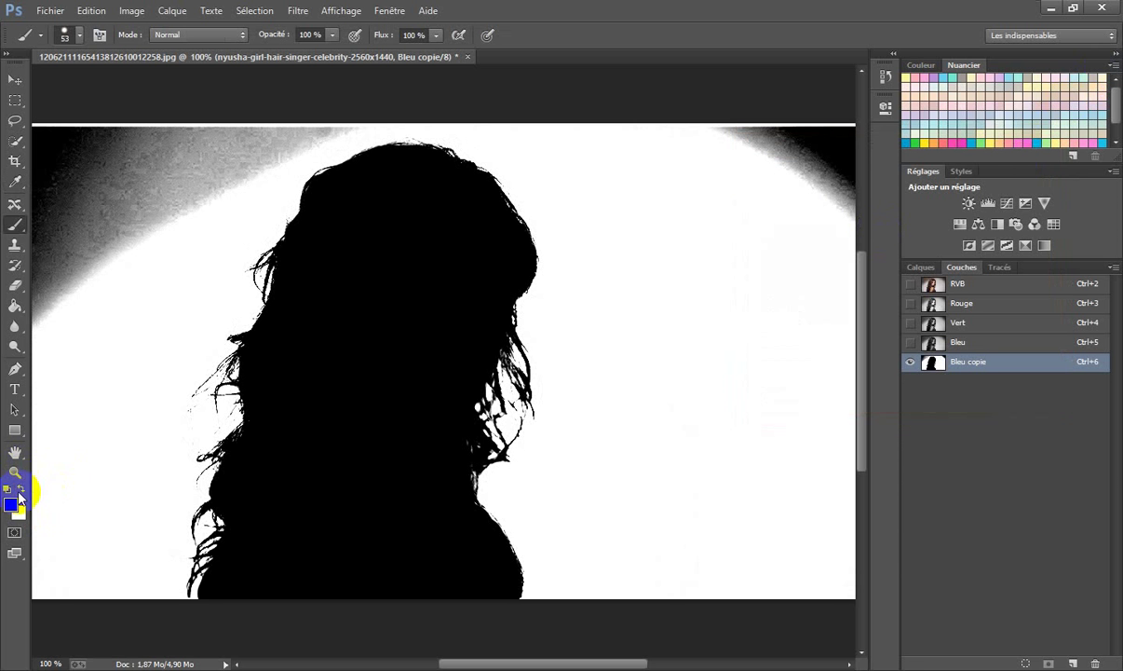
{"action": "left_click", "coordinate": [20, 490]}
{"action": "mouse_move", "coordinate": [696, 133]}
{"action": "left_mouse_down"}
{"action": "mouse_move", "coordinate": [799, 123]}
{"action": "mouse_move", "coordinate": [848, 130]}
{"action": "mouse_move", "coordinate": [809, 139]}
{"action": "mouse_move", "coordinate": [811, 152]}
{"action": "mouse_move", "coordinate": [905, 152]}
{"action": "mouse_move", "coordinate": [797, 186]}
{"action": "mouse_move", "coordinate": [887, 216]}
{"action": "mouse_move", "coordinate": [843, 180]}
{"action": "left_mouse_up"}
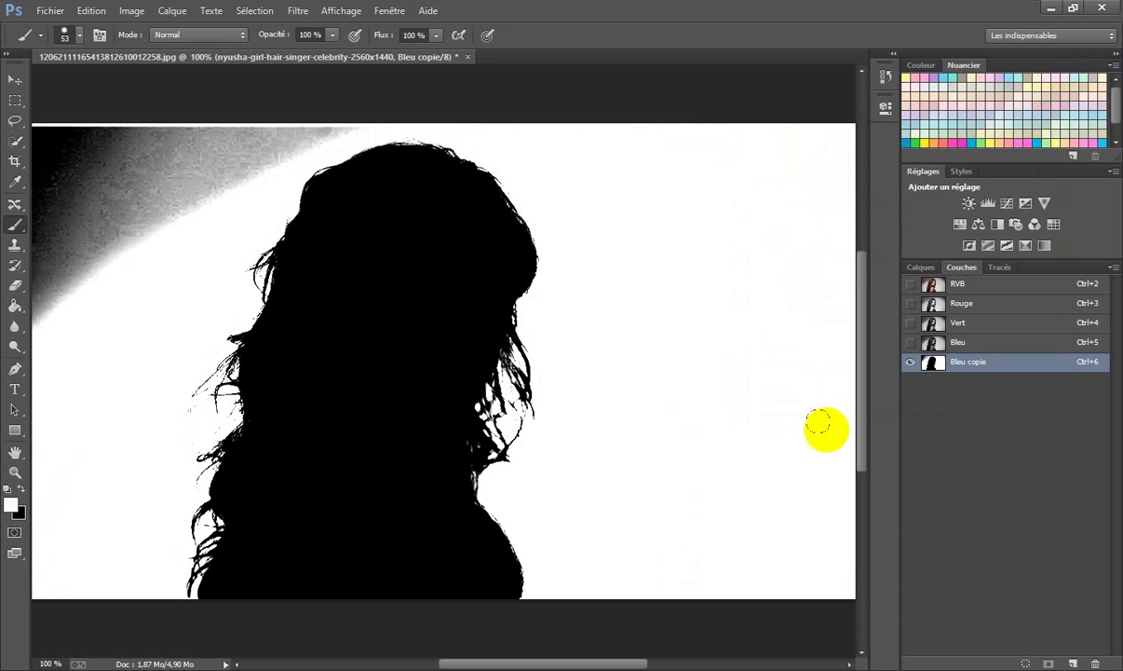
{"action": "mouse_move", "coordinate": [461, 125]}
{"action": "left_mouse_down"}
{"action": "mouse_move", "coordinate": [418, 112]}
{"action": "mouse_move", "coordinate": [383, 120]}
{"action": "mouse_move", "coordinate": [206, 198]}
{"action": "mouse_move", "coordinate": [23, 346]}
{"action": "mouse_move", "coordinate": [45, 252]}
{"action": "mouse_move", "coordinate": [34, 133]}
{"action": "mouse_move", "coordinate": [86, 175]}
{"action": "mouse_move", "coordinate": [82, 142]}
{"action": "mouse_move", "coordinate": [64, 142]}
{"action": "mouse_move", "coordinate": [75, 265]}
{"action": "mouse_move", "coordinate": [144, 202]}
{"action": "mouse_move", "coordinate": [289, 136]}
{"action": "mouse_move", "coordinate": [82, 197]}
{"action": "mouse_move", "coordinate": [263, 126]}
{"action": "mouse_move", "coordinate": [148, 145]}
{"action": "mouse_move", "coordinate": [102, 219]}
{"action": "mouse_move", "coordinate": [125, 143]}
{"action": "mouse_move", "coordinate": [101, 220]}
{"action": "mouse_move", "coordinate": [101, 298]}
{"action": "mouse_move", "coordinate": [77, 275]}
{"action": "mouse_move", "coordinate": [73, 286]}
{"action": "mouse_move", "coordinate": [323, 255]}
{"action": "mouse_move", "coordinate": [210, 274]}
{"action": "left_mouse_up"}
{"action": "key", "text": "space"}
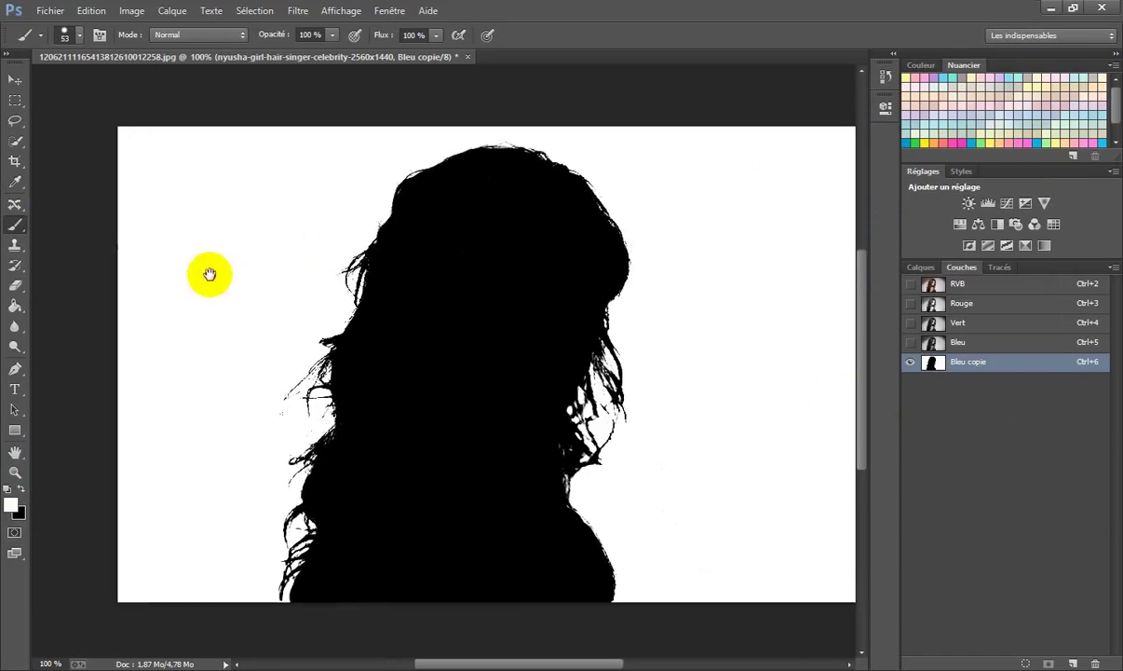
{"action": "left_click", "coordinate": [22, 485]}
{"action": "mouse_move", "coordinate": [432, 373]}
{"action": "left_mouse_down"}
{"action": "mouse_move", "coordinate": [468, 300]}
{"action": "mouse_move", "coordinate": [453, 273]}
{"action": "mouse_move", "coordinate": [398, 351]}
{"action": "mouse_move", "coordinate": [498, 212]}
{"action": "mouse_move", "coordinate": [471, 205]}
{"action": "mouse_move", "coordinate": [430, 214]}
{"action": "mouse_move", "coordinate": [405, 248]}
{"action": "mouse_move", "coordinate": [413, 317]}
{"action": "mouse_move", "coordinate": [505, 273]}
{"action": "mouse_move", "coordinate": [527, 323]}
{"action": "mouse_move", "coordinate": [502, 404]}
{"action": "mouse_move", "coordinate": [542, 342]}
{"action": "mouse_move", "coordinate": [518, 458]}
{"action": "mouse_move", "coordinate": [525, 502]}
{"action": "mouse_move", "coordinate": [540, 523]}
{"action": "mouse_move", "coordinate": [548, 515]}
{"action": "mouse_move", "coordinate": [561, 570]}
{"action": "mouse_move", "coordinate": [365, 590]}
{"action": "mouse_move", "coordinate": [346, 538]}
{"action": "mouse_move", "coordinate": [358, 489]}
{"action": "mouse_move", "coordinate": [499, 295]}
{"action": "left_mouse_up"}
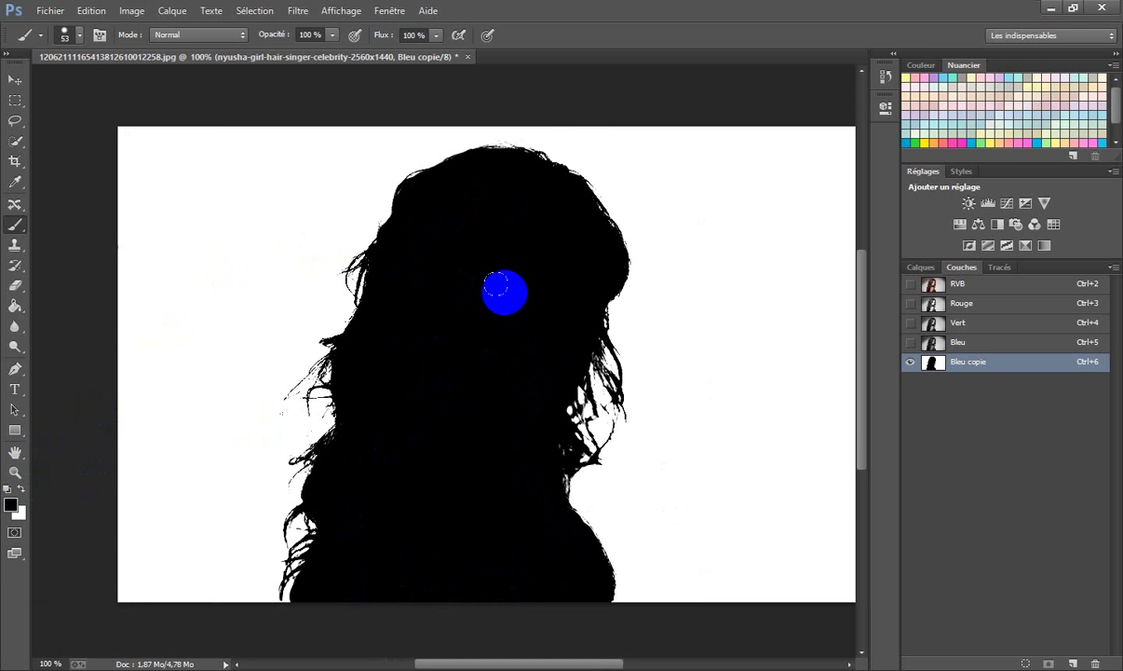
- Load the Bleu copie channel as a selection, return to the portrait layer and activate the Quick Selection tool
{"action": "left_click", "coordinate": [936, 363], "text": "ctrl"}
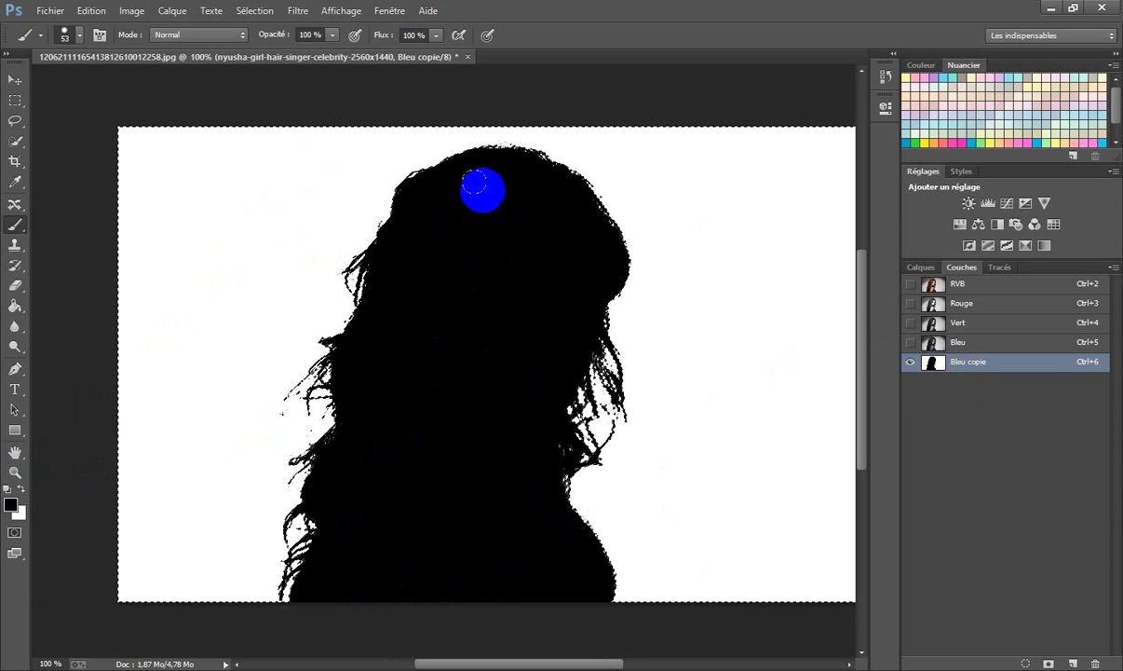
{"action": "left_click", "coordinate": [920, 267]}
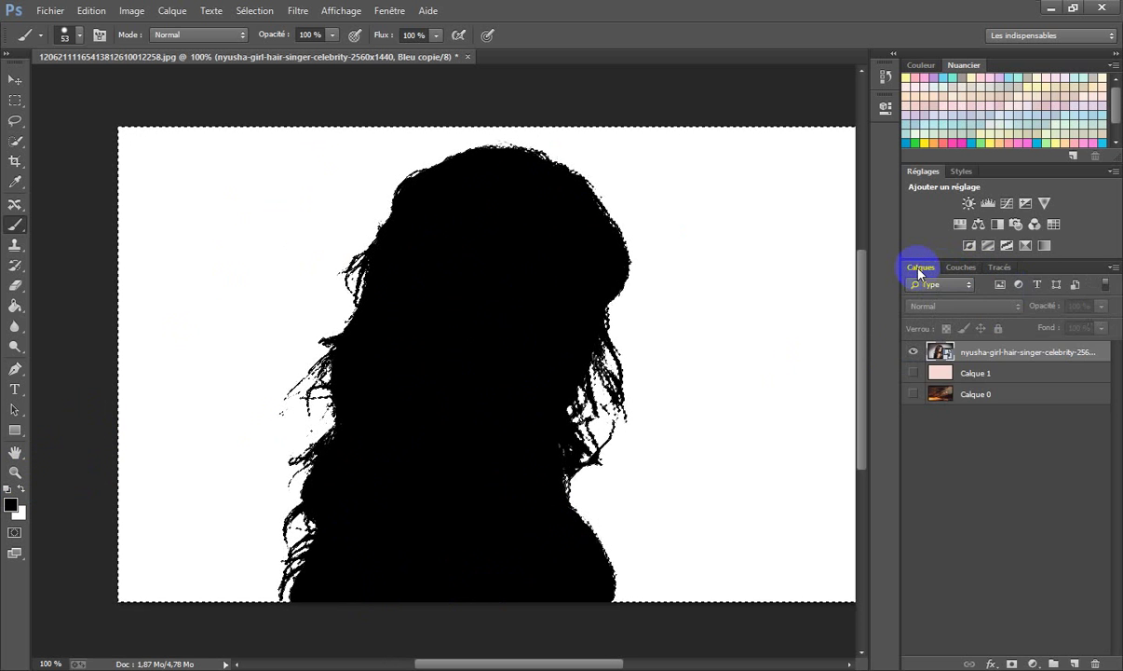
{"action": "left_click", "coordinate": [989, 352]}
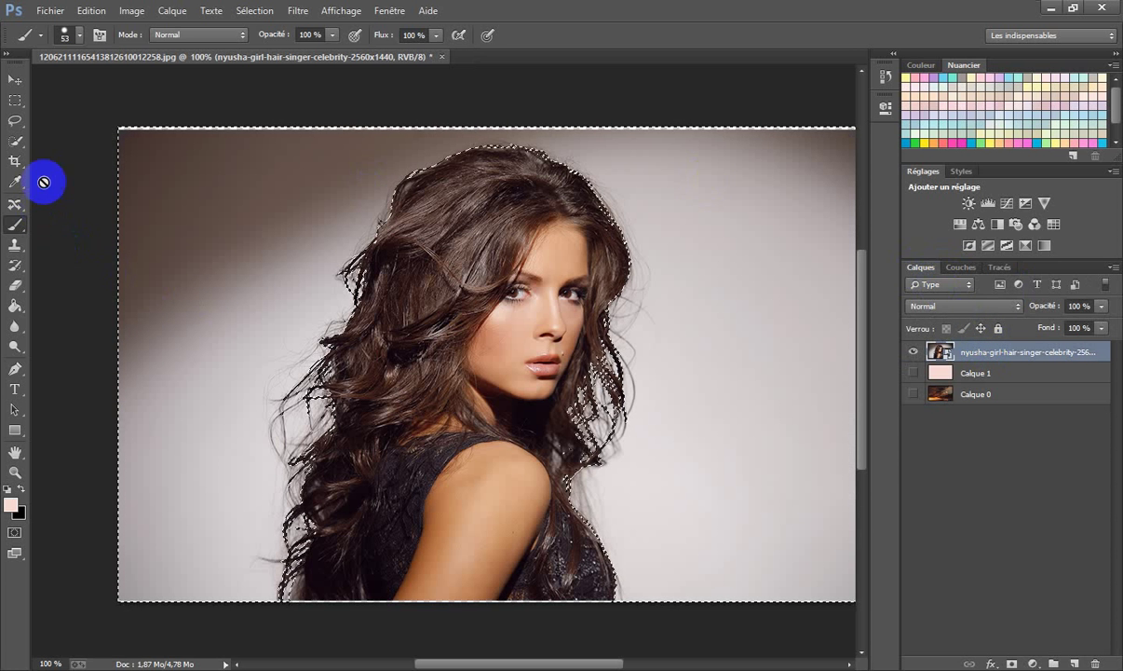
{"action": "left_click", "coordinate": [15, 144]}
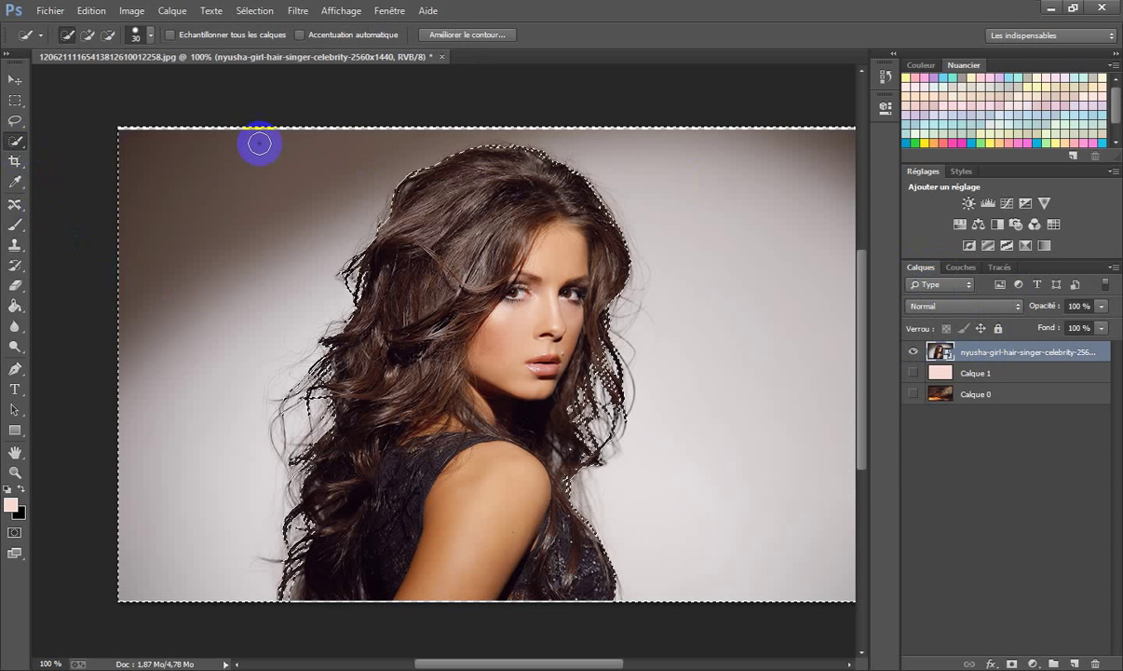
- Refine the selection edge with the refine-radius brush at size 35 around the hair and shoulder outline, output as a selection
{"action": "left_click", "coordinate": [477, 35]}
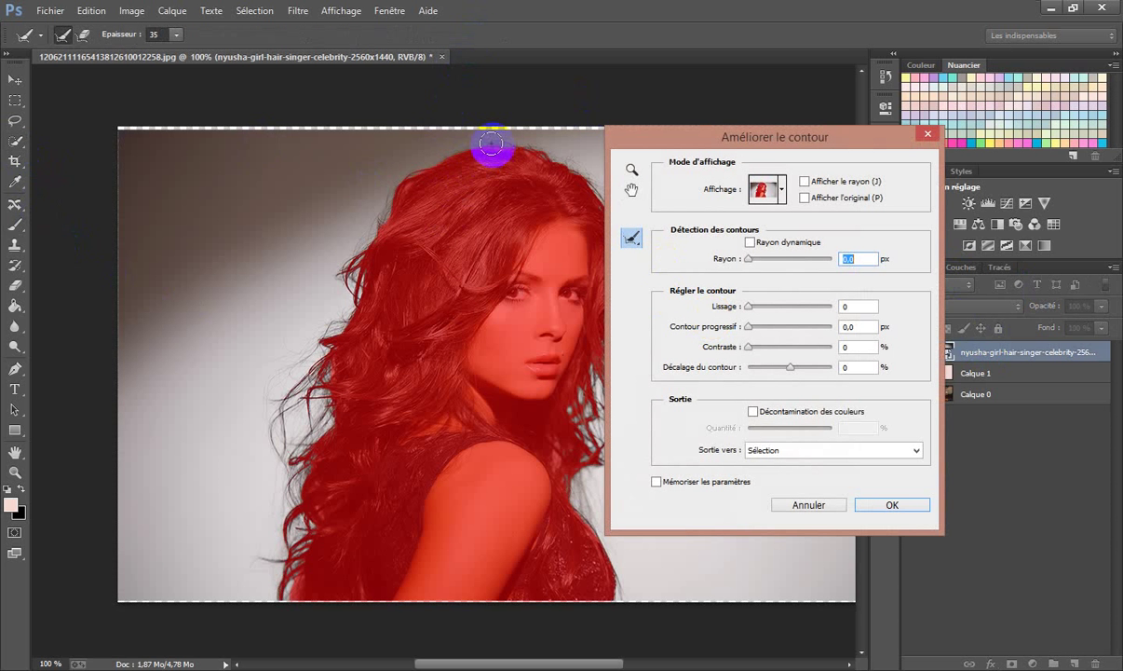
{"action": "left_click_drag", "start_coordinate": [491, 144], "coordinate": [401, 182]}
{"action": "mouse_move", "coordinate": [374, 233]}
{"action": "left_mouse_down"}
{"action": "mouse_move", "coordinate": [308, 382]}
{"action": "mouse_move", "coordinate": [310, 361]}
{"action": "mouse_move", "coordinate": [268, 422]}
{"action": "mouse_move", "coordinate": [279, 378]}
{"action": "mouse_move", "coordinate": [309, 405]}
{"action": "mouse_move", "coordinate": [313, 383]}
{"action": "mouse_move", "coordinate": [296, 444]}
{"action": "mouse_move", "coordinate": [269, 461]}
{"action": "mouse_move", "coordinate": [309, 429]}
{"action": "mouse_move", "coordinate": [278, 491]}
{"action": "mouse_move", "coordinate": [294, 462]}
{"action": "mouse_move", "coordinate": [285, 537]}
{"action": "mouse_move", "coordinate": [308, 520]}
{"action": "mouse_move", "coordinate": [310, 540]}
{"action": "mouse_move", "coordinate": [281, 581]}
{"action": "mouse_move", "coordinate": [290, 605]}
{"action": "mouse_move", "coordinate": [301, 522]}
{"action": "mouse_move", "coordinate": [287, 494]}
{"action": "mouse_move", "coordinate": [343, 261]}
{"action": "left_mouse_up"}
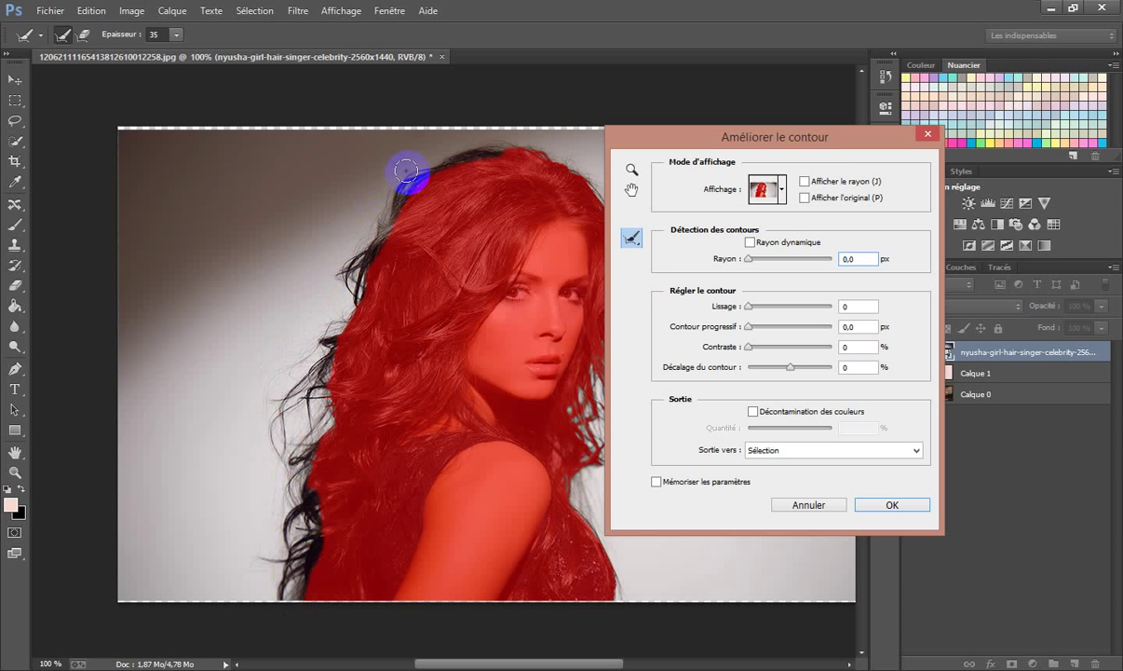
{"action": "left_click_drag", "start_coordinate": [406, 170], "coordinate": [190, 239]}
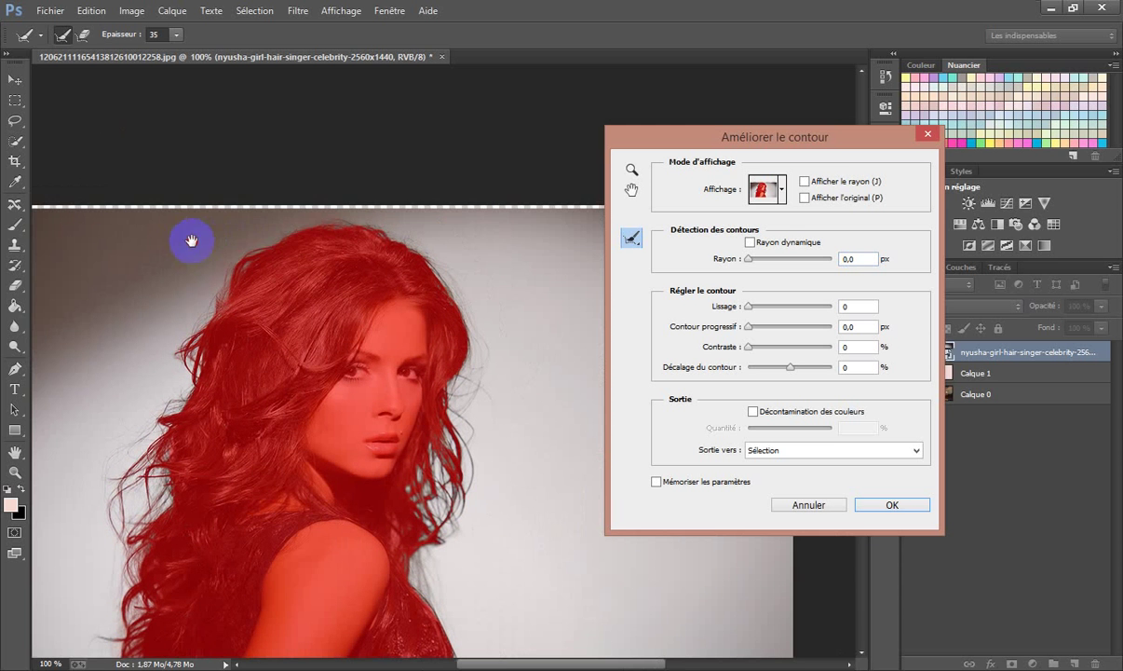
{"action": "left_click_drag", "start_coordinate": [299, 220], "coordinate": [364, 218]}
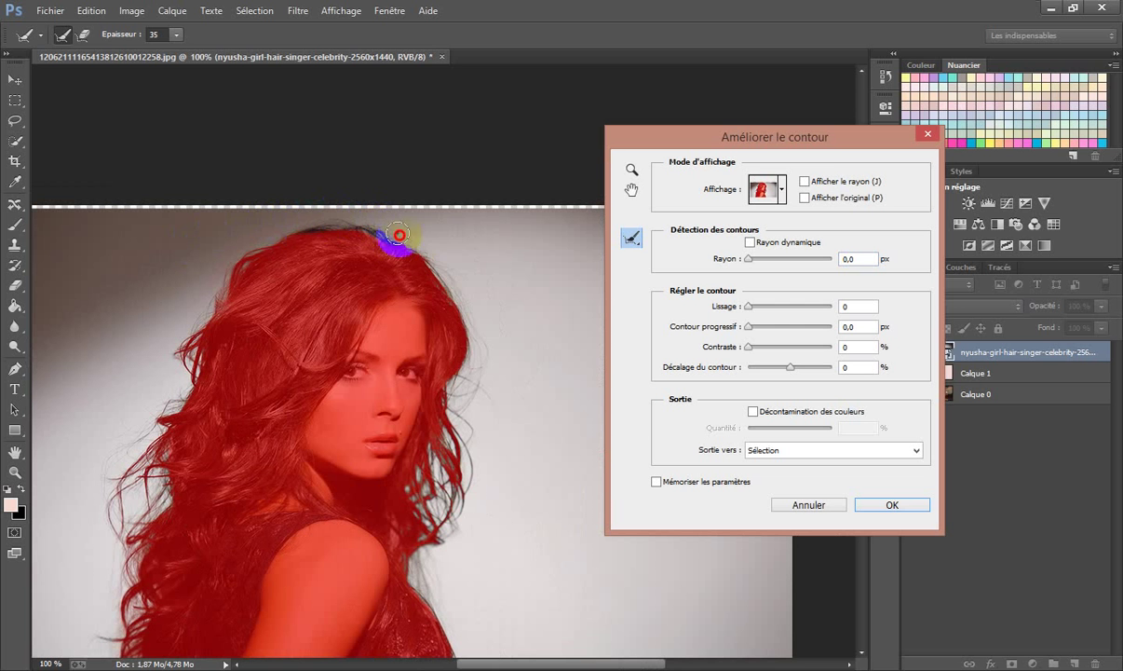
{"action": "left_click_drag", "start_coordinate": [427, 252], "coordinate": [449, 286]}
{"action": "left_click_drag", "start_coordinate": [459, 315], "coordinate": [477, 380]}
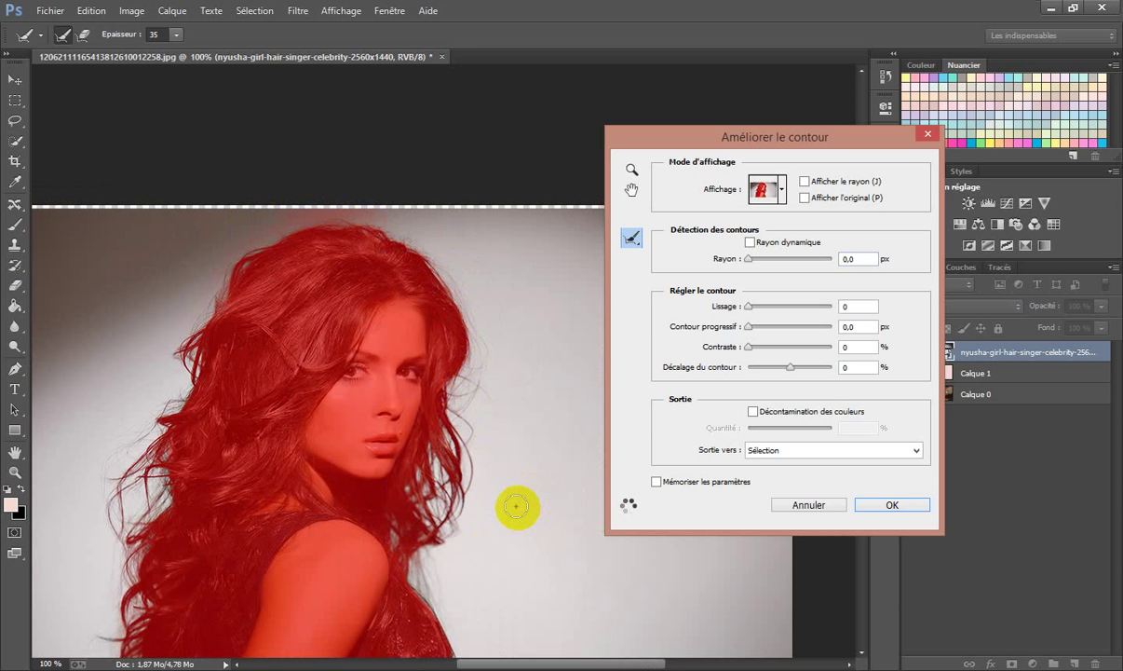
{"action": "left_click_drag", "start_coordinate": [507, 505], "coordinate": [508, 383]}
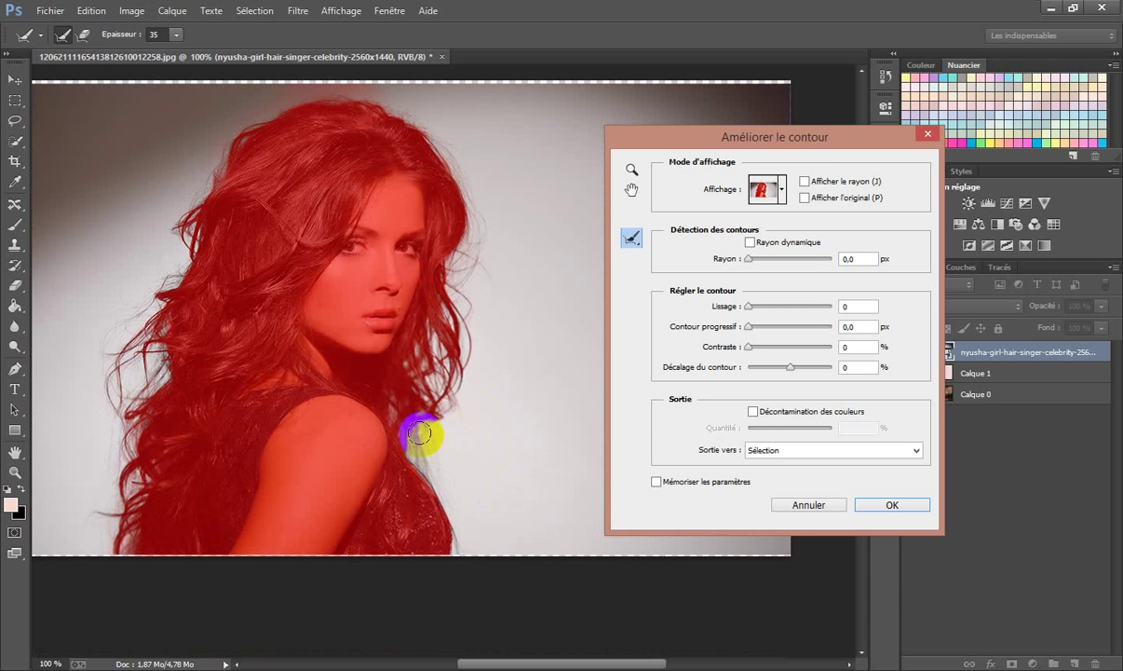
{"action": "left_click_drag", "start_coordinate": [458, 544], "coordinate": [465, 544]}
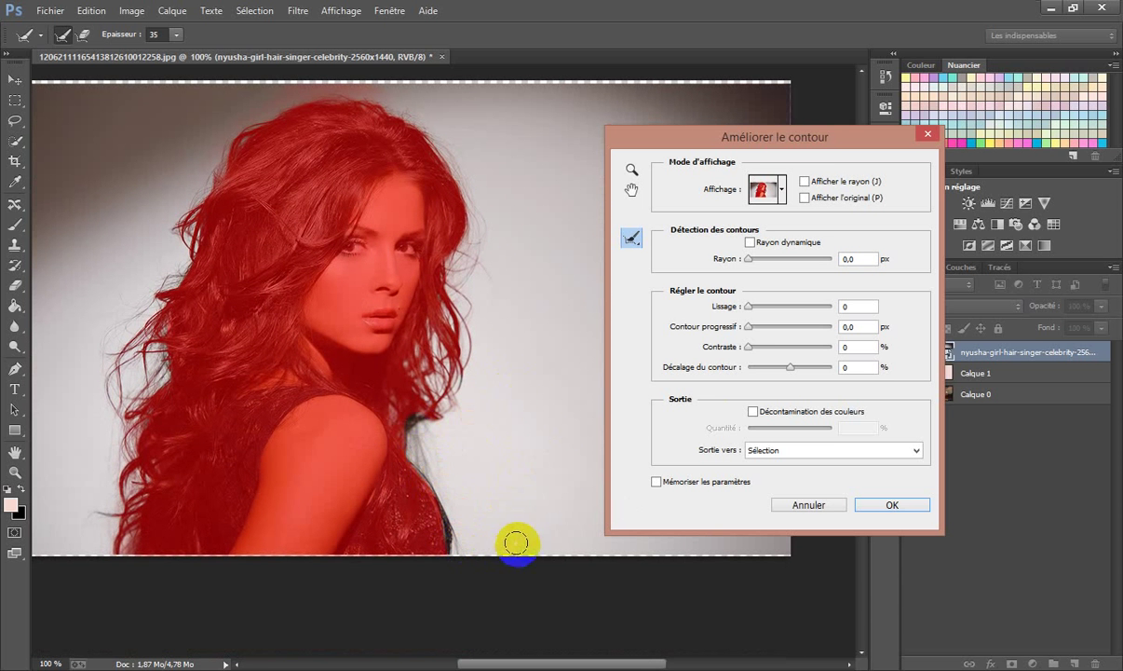
{"action": "left_click", "coordinate": [858, 511]}
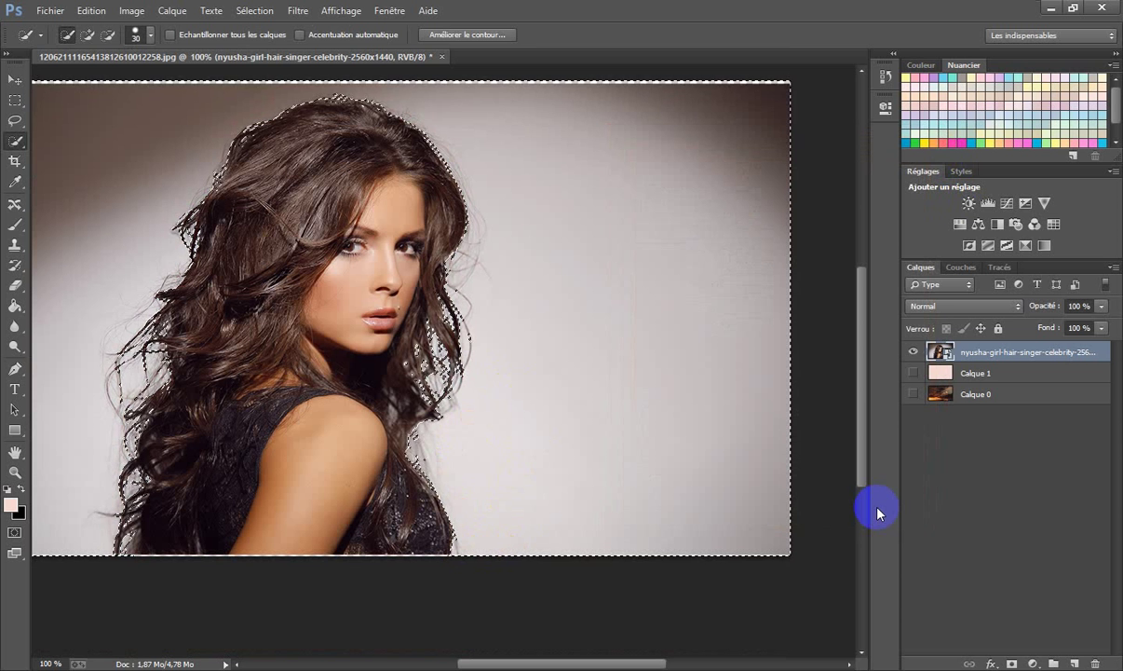
- Rasterize the portrait layer, delete the selected background from it and deselect, leaving no extra empty layer
{"action": "key", "text": "Delete"}
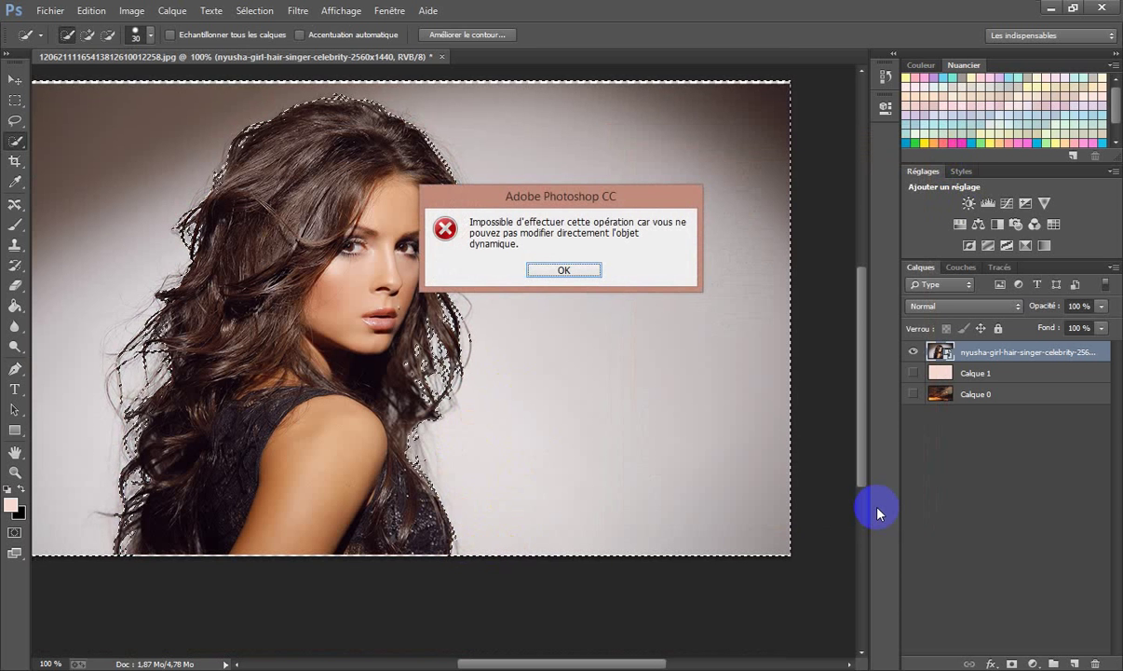
{"action": "left_click", "coordinate": [577, 270]}
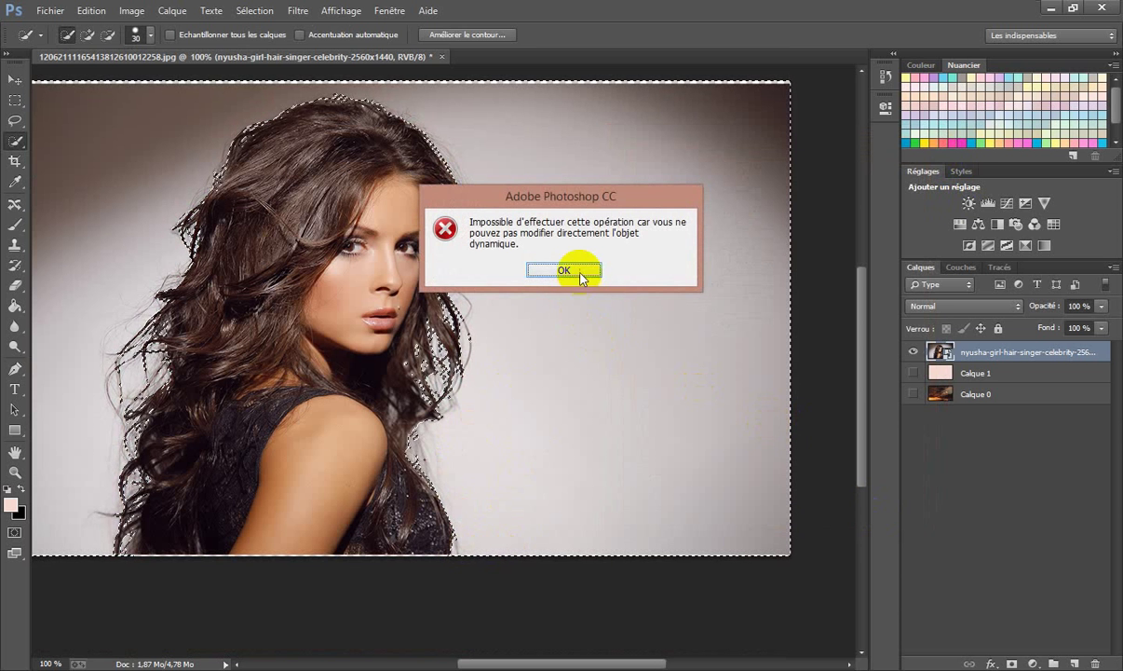
{"action": "right_click", "coordinate": [990, 366]}
{"action": "left_click", "coordinate": [886, 317]}
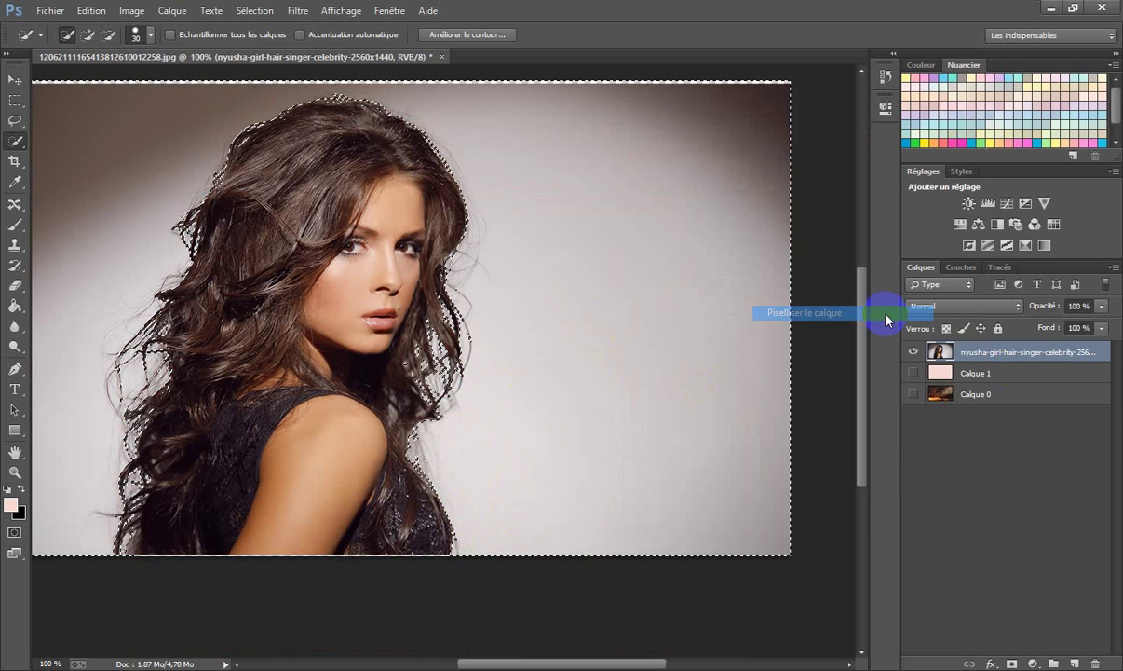
{"action": "key", "text": "Delete"}
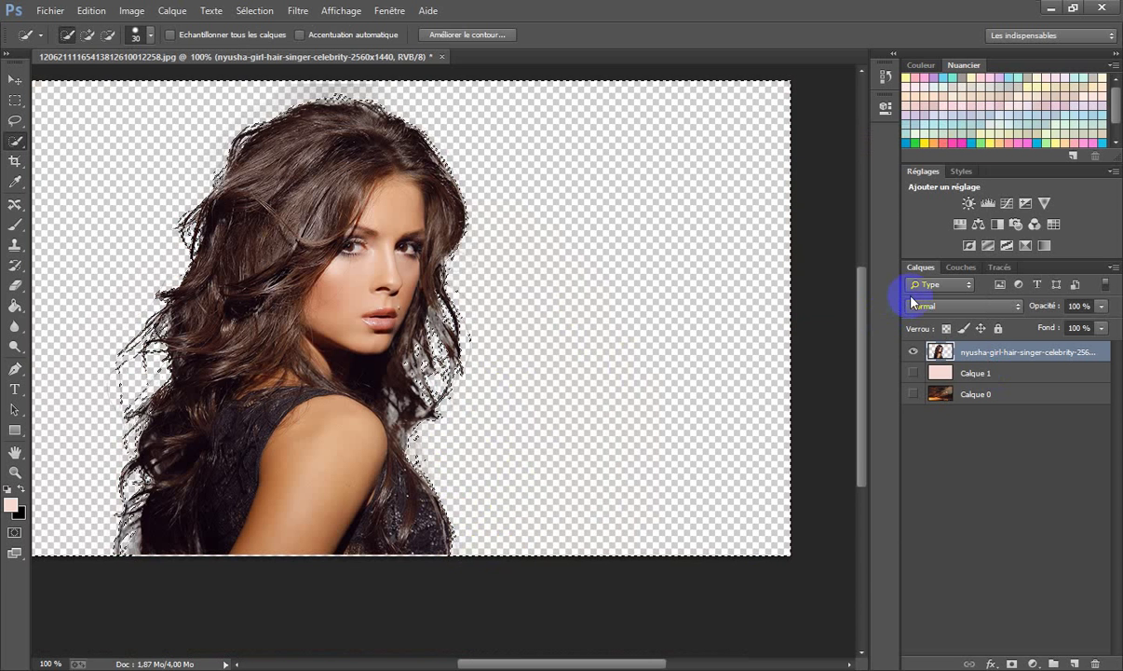
{"action": "key", "text": "ctrl+shift+alt+n"}
{"action": "key", "text": "ctrl+d"}
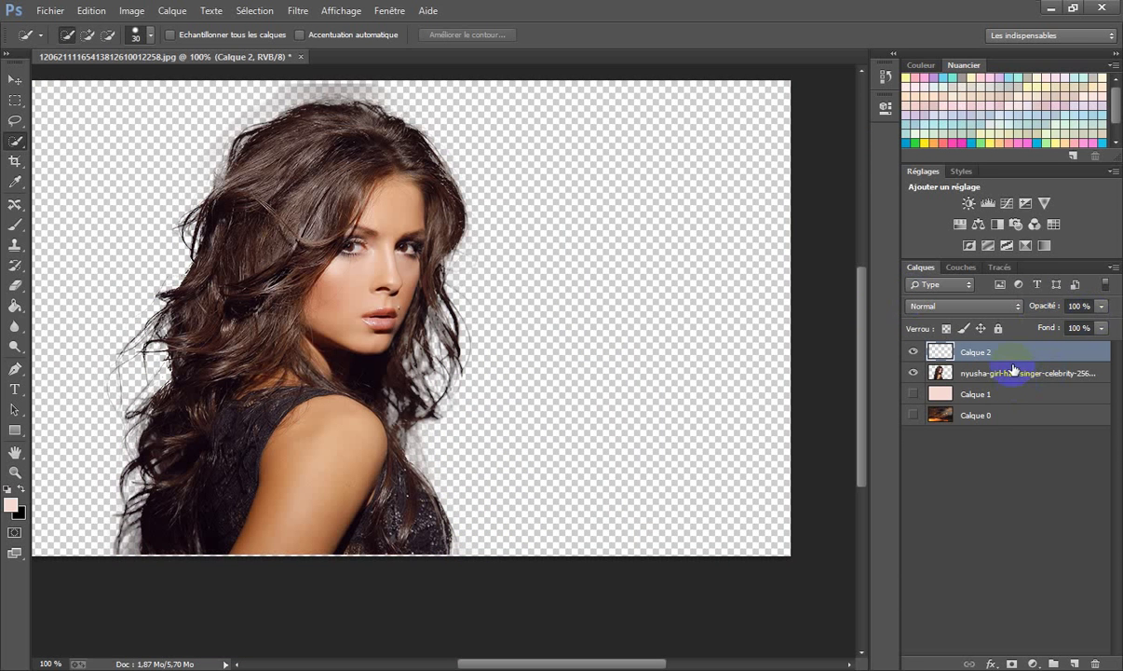
{"action": "left_click_drag", "start_coordinate": [955, 351], "coordinate": [1095, 663]}
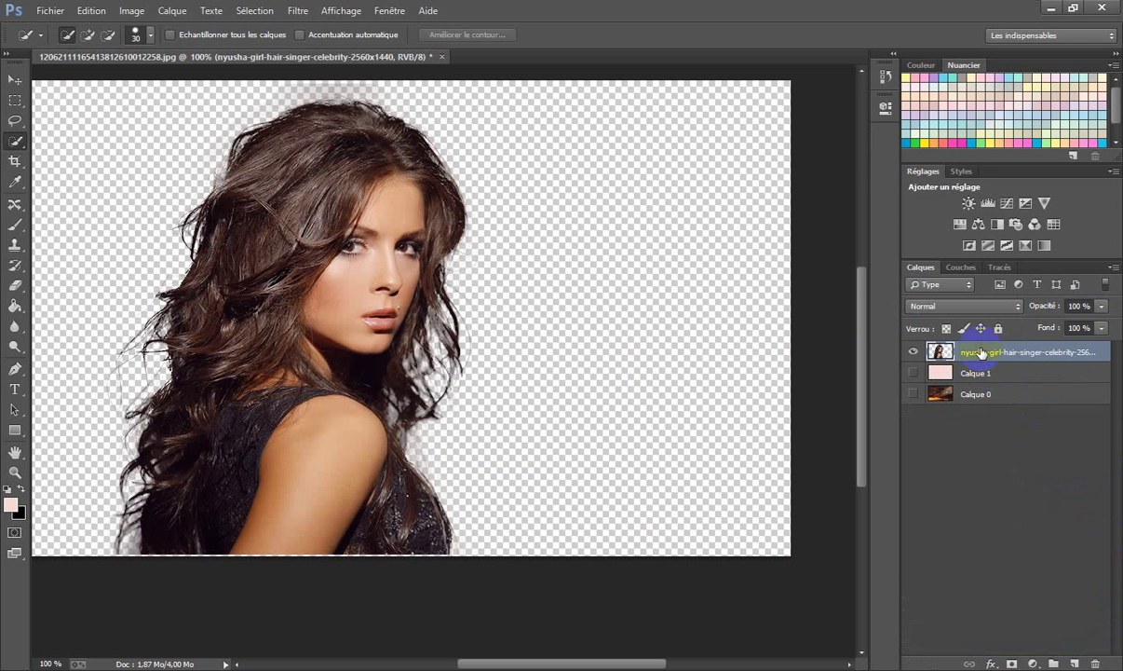
- Duplicate the cut-out portrait layer and apply Oil Paint to the copy with Stylisation 10, Netteté 5,25, Echelle 0,94 and Grosseur 10
{"action": "key", "text": "ctrl+j"}
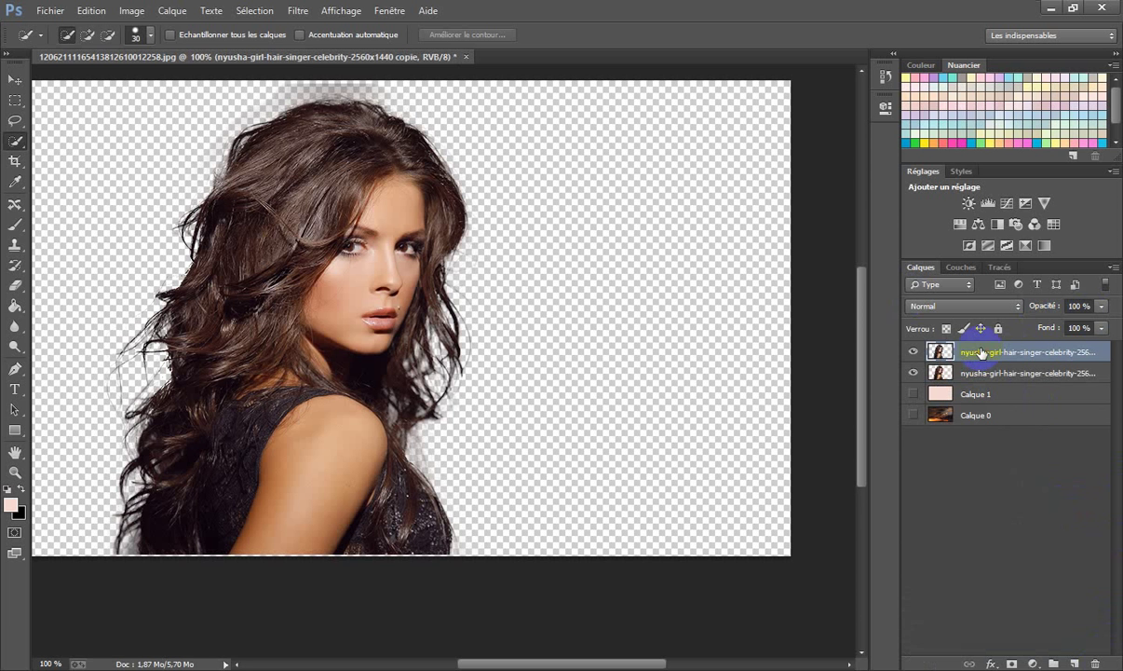
{"action": "left_click_drag", "start_coordinate": [710, 330], "coordinate": [691, 420]}
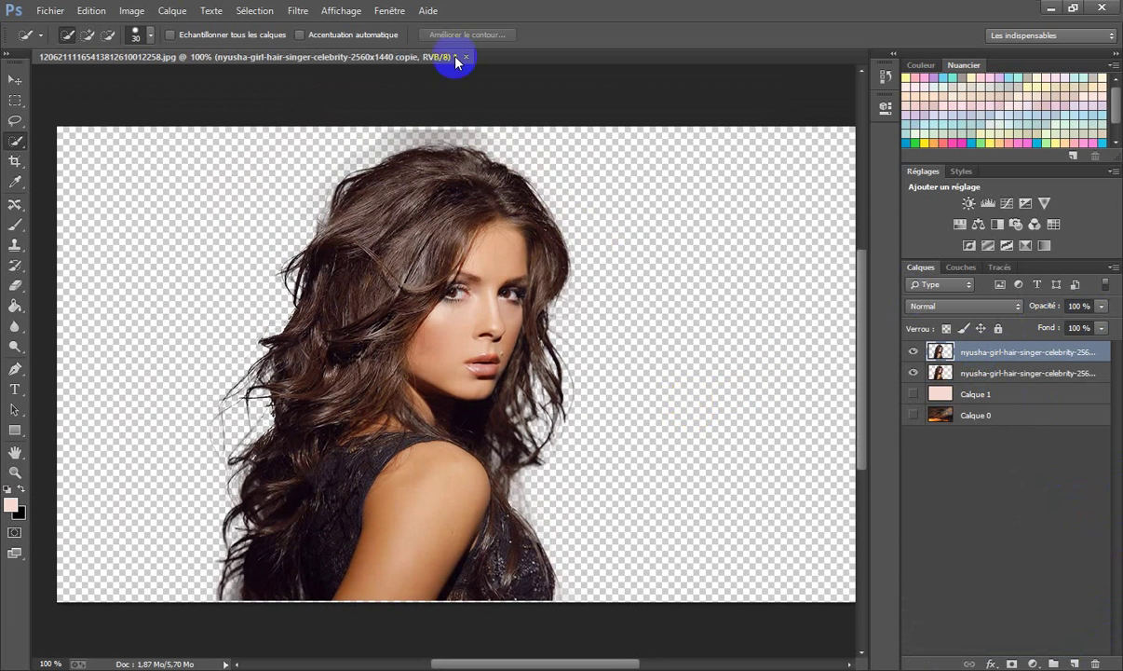
{"action": "left_click", "coordinate": [300, 11]}
{"action": "left_click", "coordinate": [388, 145]}
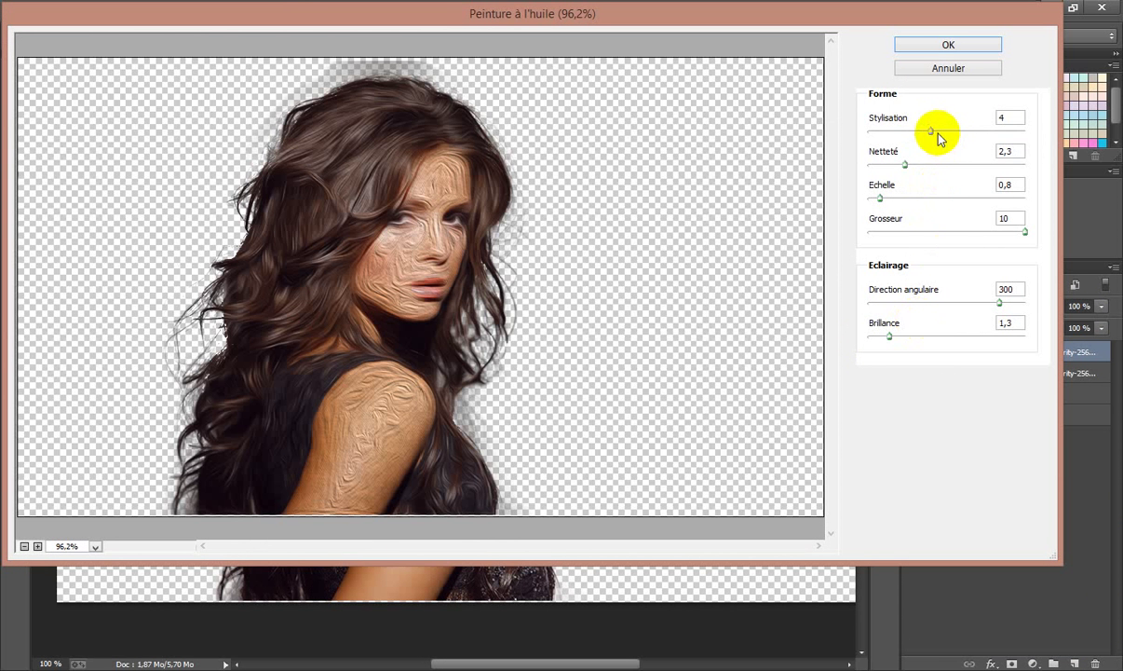
{"action": "left_click_drag", "start_coordinate": [932, 131], "coordinate": [1095, 152]}
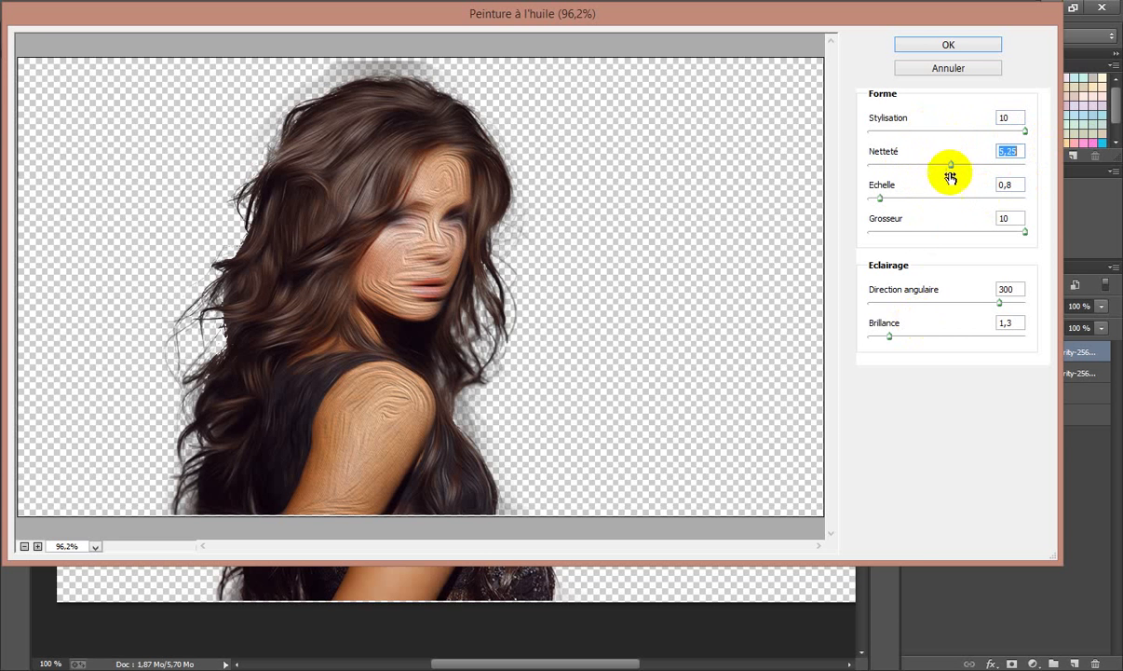
{"action": "mouse_move", "coordinate": [878, 199]}
{"action": "left_mouse_down"}
{"action": "mouse_move", "coordinate": [940, 202]}
{"action": "mouse_move", "coordinate": [883, 201]}
{"action": "left_mouse_up"}
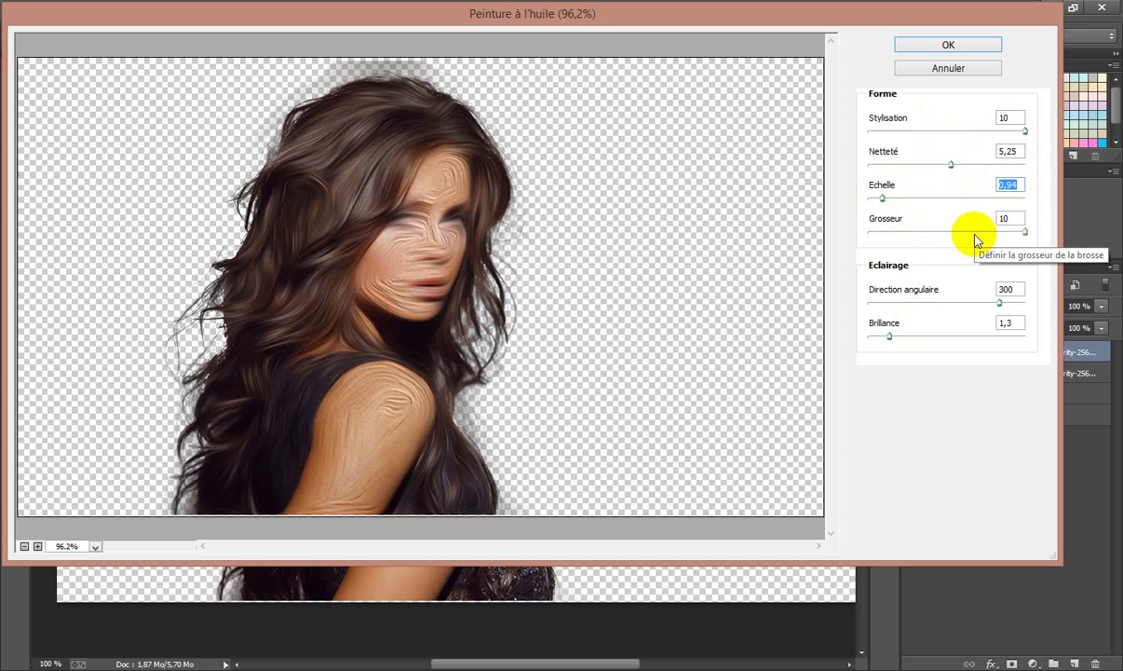
{"action": "left_click", "coordinate": [967, 47]}
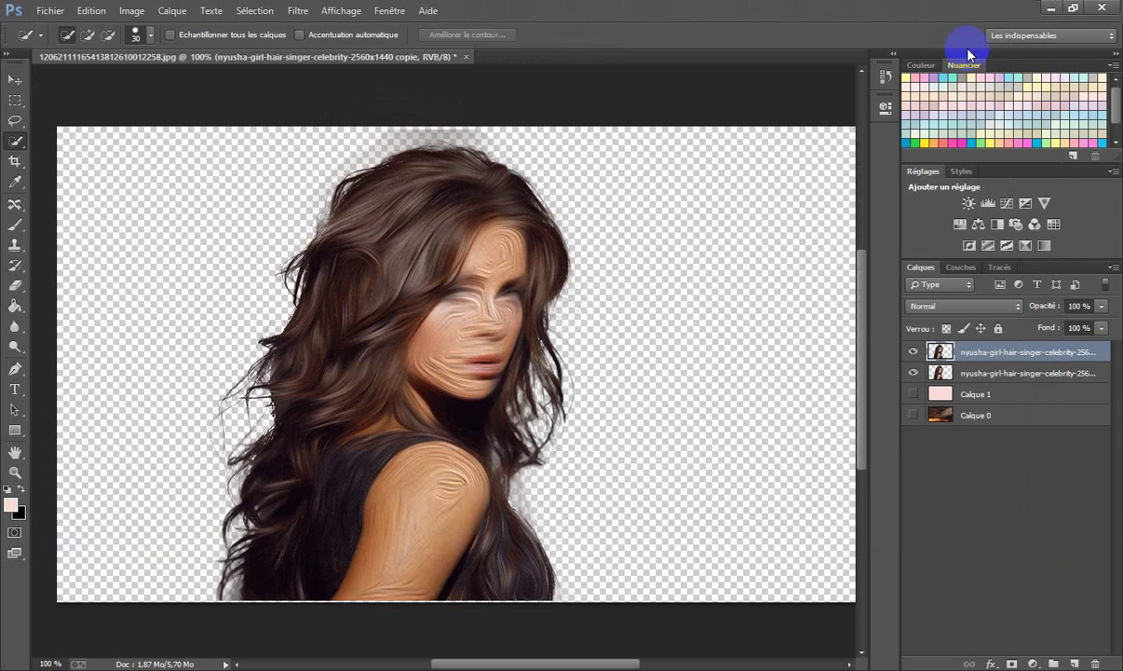
- Move the oil-painted copy beneath the original portrait layer and add a white layer mask to the original
{"action": "left_click_drag", "start_coordinate": [1031, 355], "coordinate": [1025, 385]}
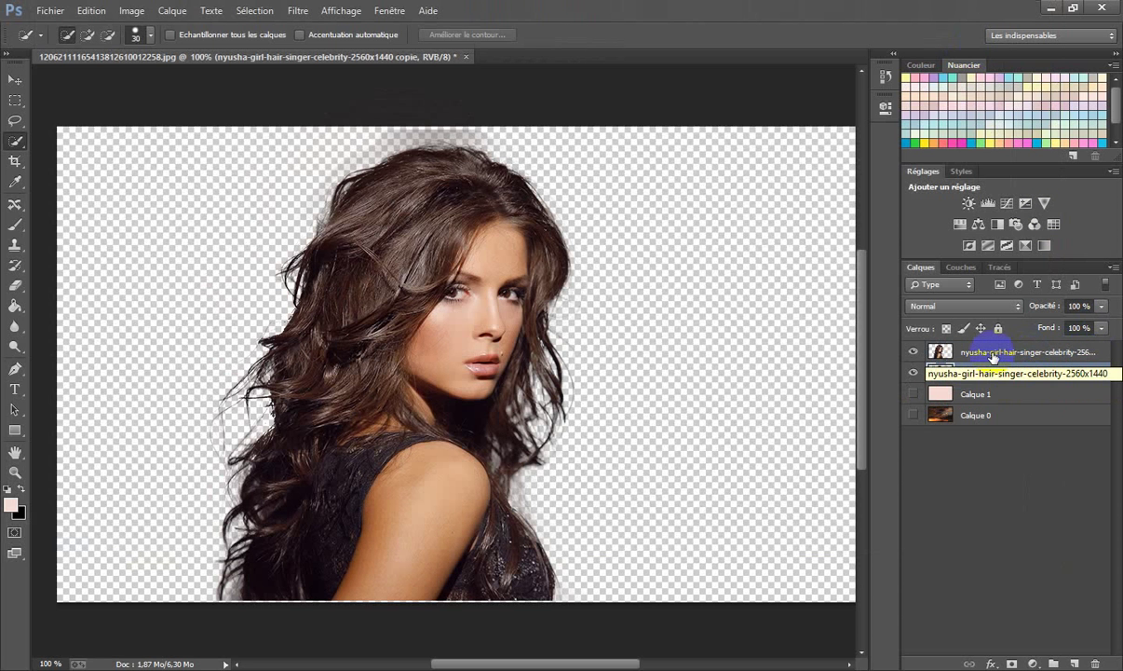
{"action": "left_click", "coordinate": [993, 354]}
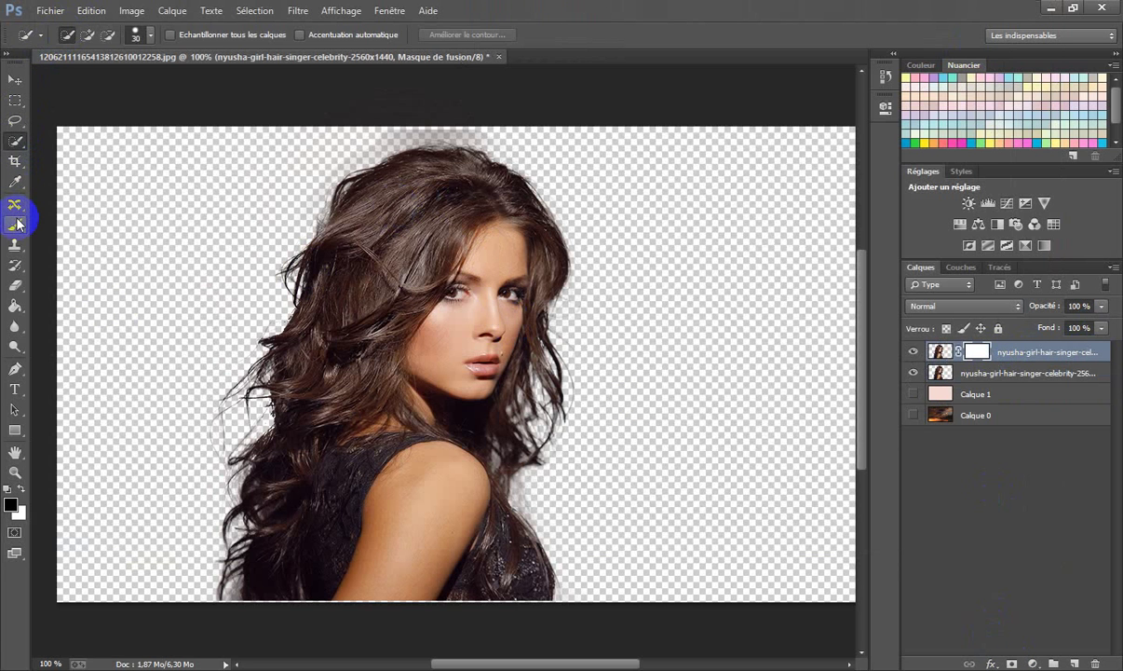
- Paint black on the layer mask over the crown and upper hair using a soft round 53 px brush with 0% hardness
{"action": "left_click", "coordinate": [16, 224]}
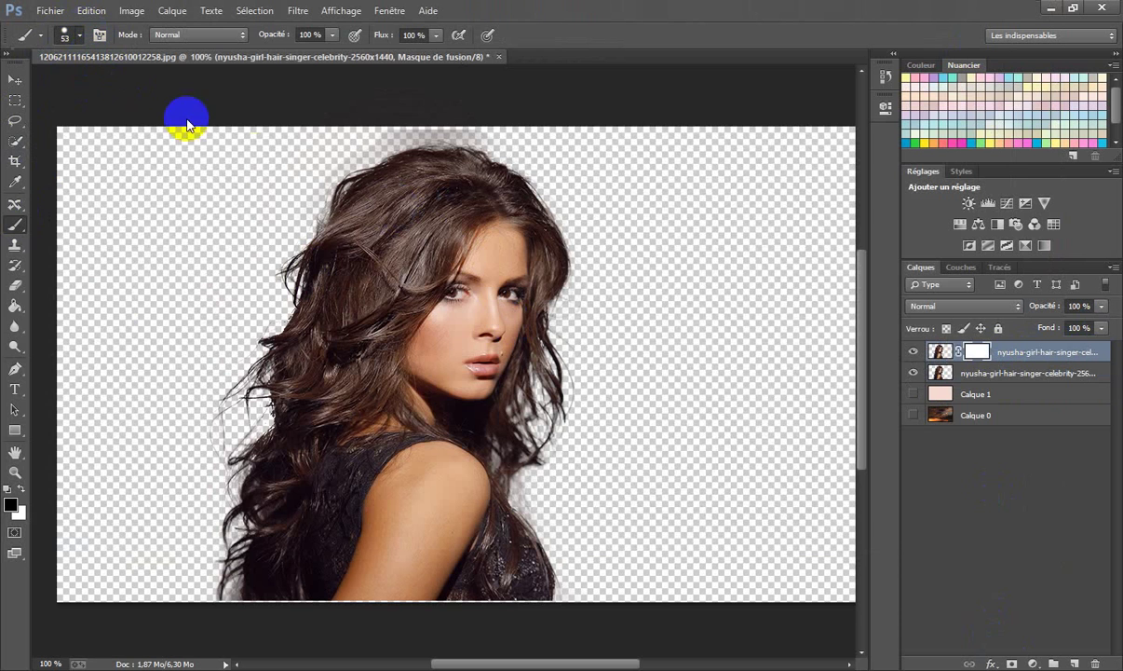
{"action": "right_click", "coordinate": [258, 160]}
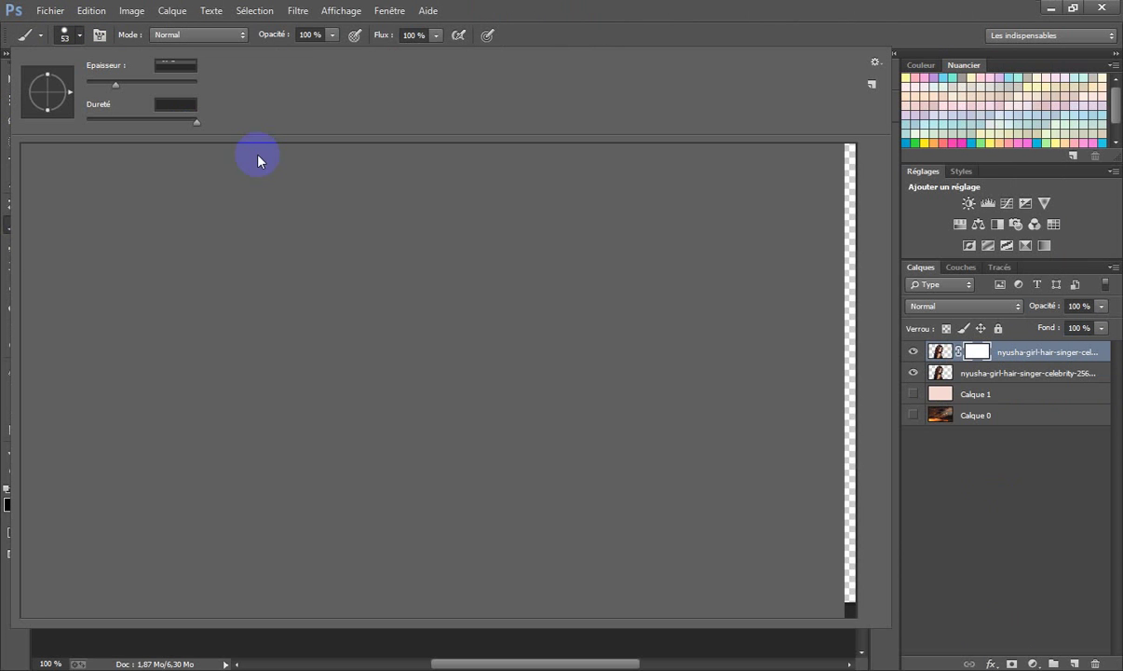
{"action": "left_click", "coordinate": [55, 170]}
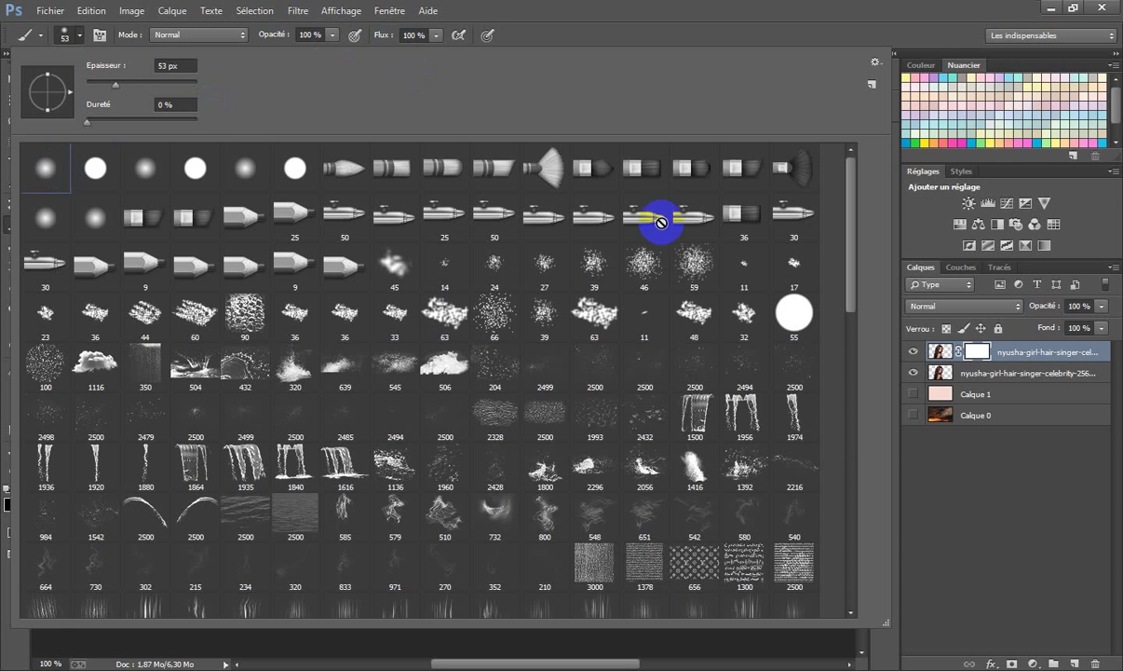
{"action": "left_click", "coordinate": [925, 452]}
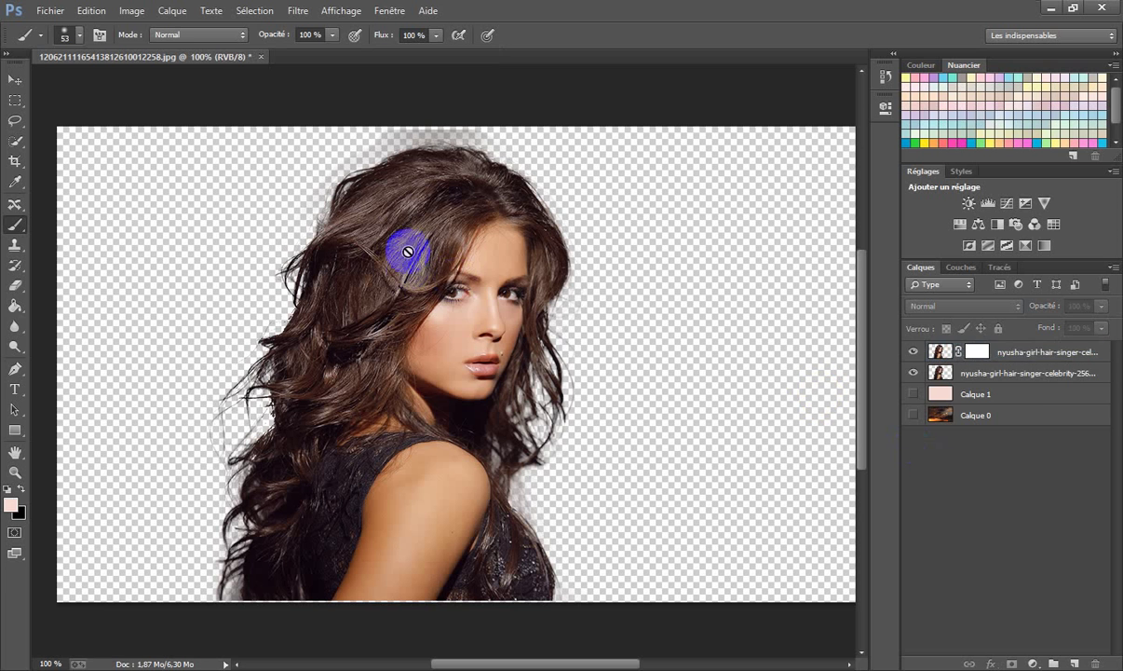
{"action": "left_click", "coordinate": [972, 351]}
{"action": "key", "text": "d"}
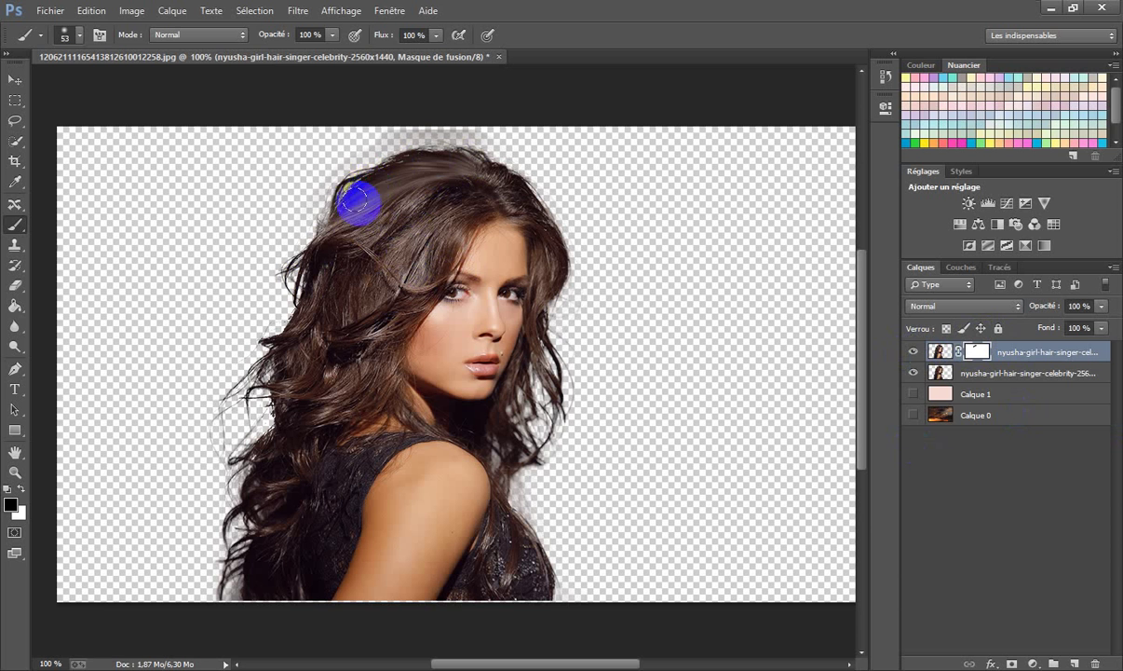
{"action": "mouse_move", "coordinate": [313, 251]}
{"action": "left_mouse_down"}
{"action": "mouse_move", "coordinate": [335, 225]}
{"action": "mouse_move", "coordinate": [277, 294]}
{"action": "mouse_move", "coordinate": [355, 229]}
{"action": "mouse_move", "coordinate": [316, 299]}
{"action": "mouse_move", "coordinate": [336, 247]}
{"action": "mouse_move", "coordinate": [300, 298]}
{"action": "mouse_move", "coordinate": [311, 251]}
{"action": "mouse_move", "coordinate": [279, 288]}
{"action": "mouse_move", "coordinate": [280, 312]}
{"action": "mouse_move", "coordinate": [298, 304]}
{"action": "mouse_move", "coordinate": [296, 316]}
{"action": "mouse_move", "coordinate": [262, 372]}
{"action": "mouse_move", "coordinate": [321, 323]}
{"action": "mouse_move", "coordinate": [277, 376]}
{"action": "mouse_move", "coordinate": [371, 294]}
{"action": "mouse_move", "coordinate": [379, 256]}
{"action": "mouse_move", "coordinate": [329, 350]}
{"action": "mouse_move", "coordinate": [423, 225]}
{"action": "mouse_move", "coordinate": [412, 241]}
{"action": "mouse_move", "coordinate": [408, 207]}
{"action": "mouse_move", "coordinate": [453, 190]}
{"action": "mouse_move", "coordinate": [394, 223]}
{"action": "mouse_move", "coordinate": [477, 196]}
{"action": "left_mouse_up"}
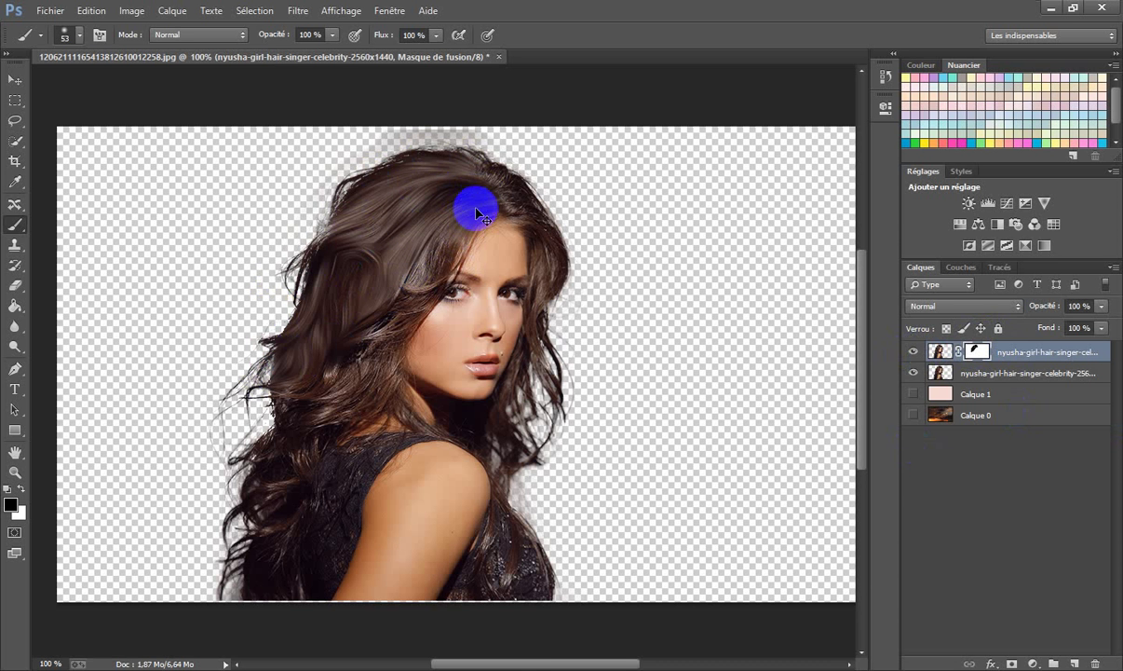
- Mask out the fringe and the mid-length hair beside the face in black to reveal the oil-painted strands
{"action": "key", "text": "ctrl+plus"}
{"action": "key", "text": "ctrl+plus"}
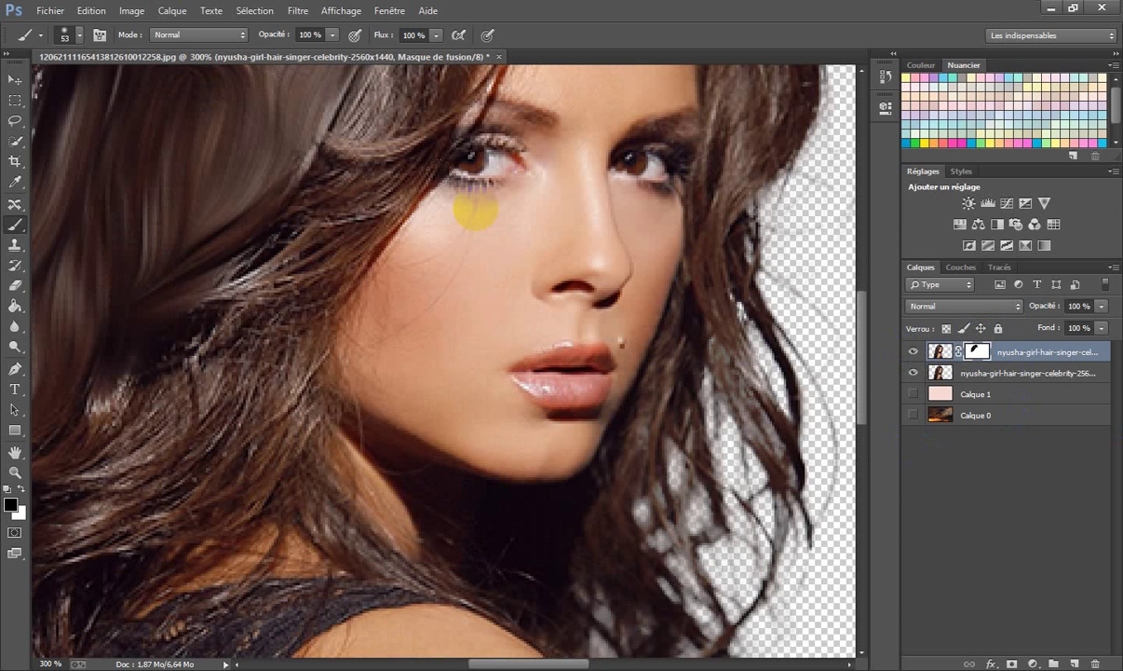
{"action": "mouse_move", "coordinate": [485, 193]}
{"action": "left_mouse_down"}
{"action": "mouse_move", "coordinate": [527, 343]}
{"action": "mouse_move", "coordinate": [519, 446]}
{"action": "mouse_move", "coordinate": [531, 445]}
{"action": "left_mouse_up"}
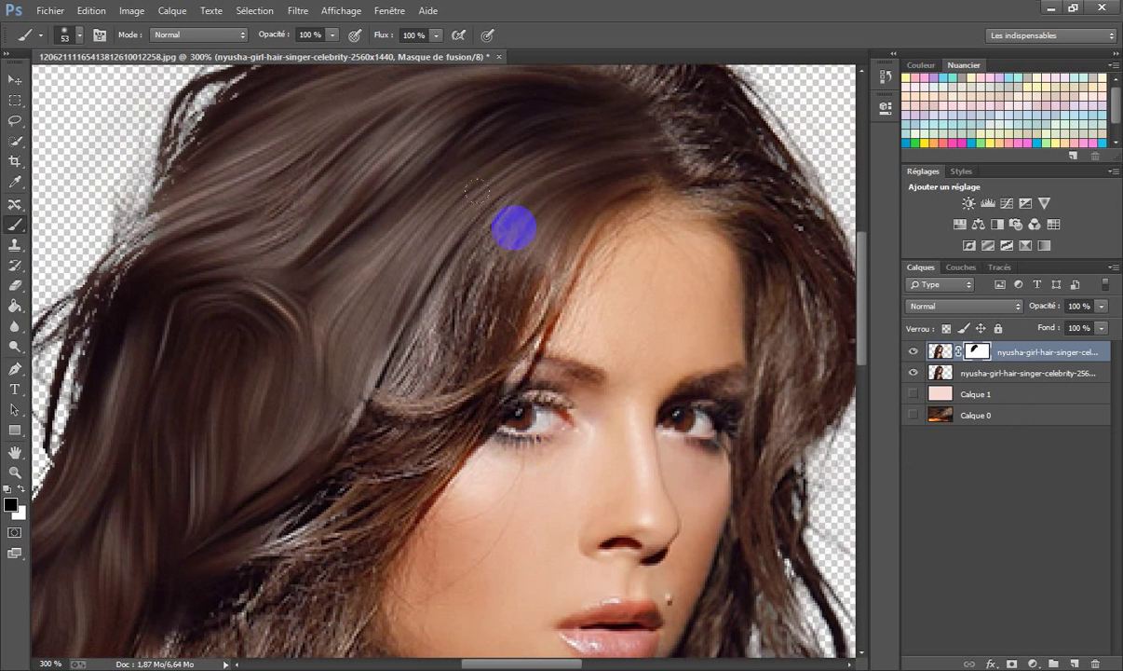
{"action": "mouse_move", "coordinate": [490, 287]}
{"action": "left_mouse_down"}
{"action": "mouse_move", "coordinate": [497, 261]}
{"action": "mouse_move", "coordinate": [537, 226]}
{"action": "mouse_move", "coordinate": [383, 358]}
{"action": "left_mouse_up"}
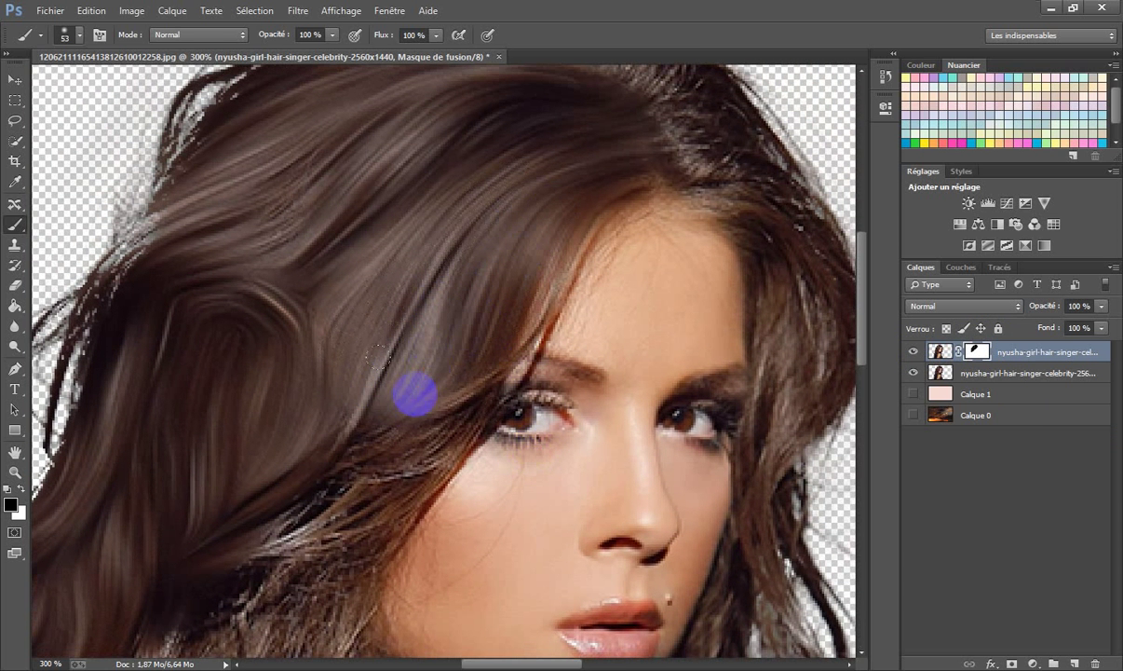
{"action": "mouse_move", "coordinate": [447, 384]}
{"action": "left_mouse_down"}
{"action": "mouse_move", "coordinate": [339, 474]}
{"action": "mouse_move", "coordinate": [368, 344]}
{"action": "mouse_move", "coordinate": [447, 155]}
{"action": "left_mouse_up"}
{"action": "mouse_move", "coordinate": [429, 215]}
{"action": "left_mouse_down"}
{"action": "mouse_move", "coordinate": [261, 436]}
{"action": "mouse_move", "coordinate": [417, 306]}
{"action": "mouse_move", "coordinate": [439, 321]}
{"action": "mouse_move", "coordinate": [509, 223]}
{"action": "mouse_move", "coordinate": [346, 407]}
{"action": "mouse_move", "coordinate": [402, 368]}
{"action": "mouse_move", "coordinate": [384, 459]}
{"action": "mouse_move", "coordinate": [218, 444]}
{"action": "mouse_move", "coordinate": [98, 501]}
{"action": "mouse_move", "coordinate": [188, 432]}
{"action": "mouse_move", "coordinate": [406, 360]}
{"action": "mouse_move", "coordinate": [371, 249]}
{"action": "mouse_move", "coordinate": [181, 411]}
{"action": "left_mouse_up"}
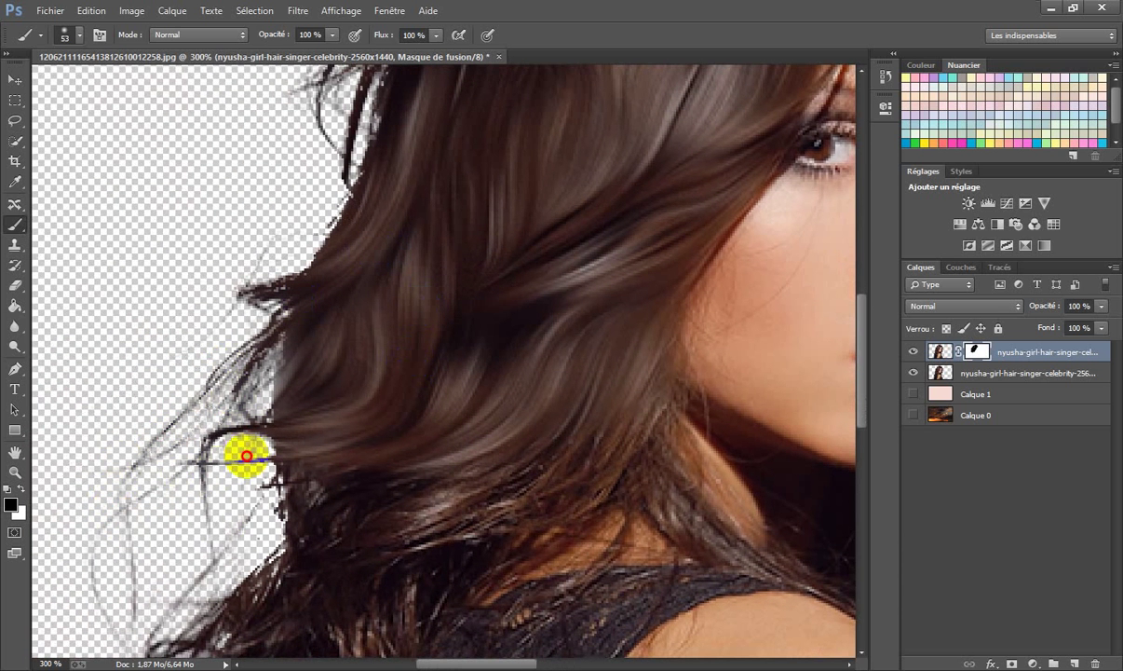
- Paint black on the layer mask over the lower wavy hair down the woman's back to reveal the oil-painted copy
{"action": "left_click_drag", "start_coordinate": [365, 391], "coordinate": [356, 213]}
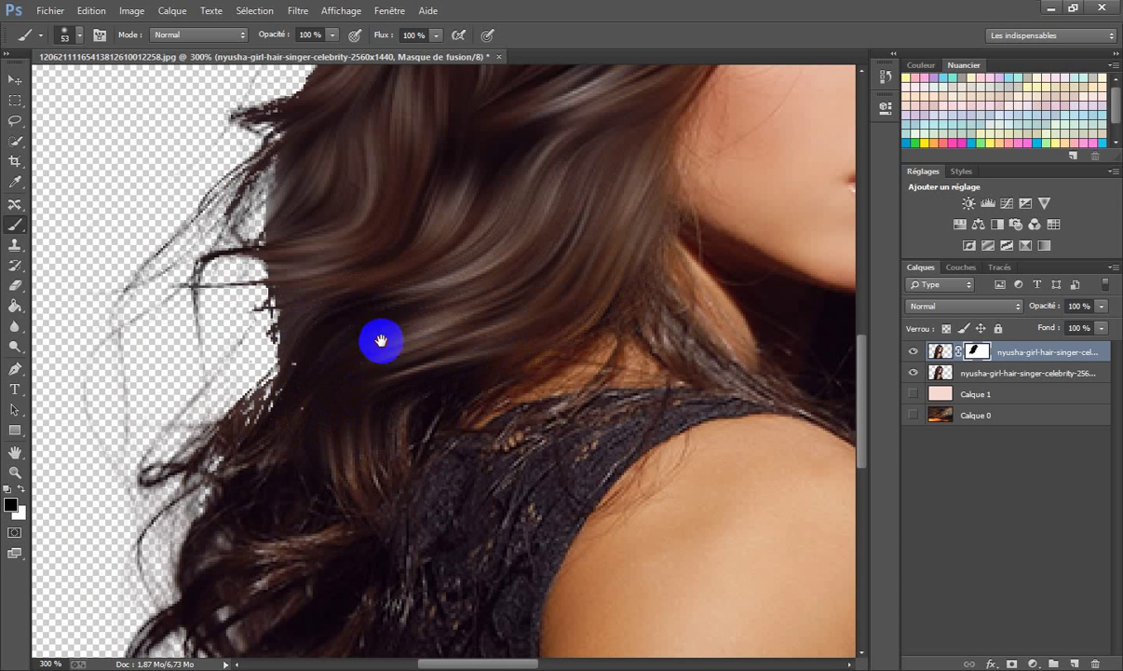
{"action": "left_click_drag", "start_coordinate": [381, 336], "coordinate": [467, 128]}
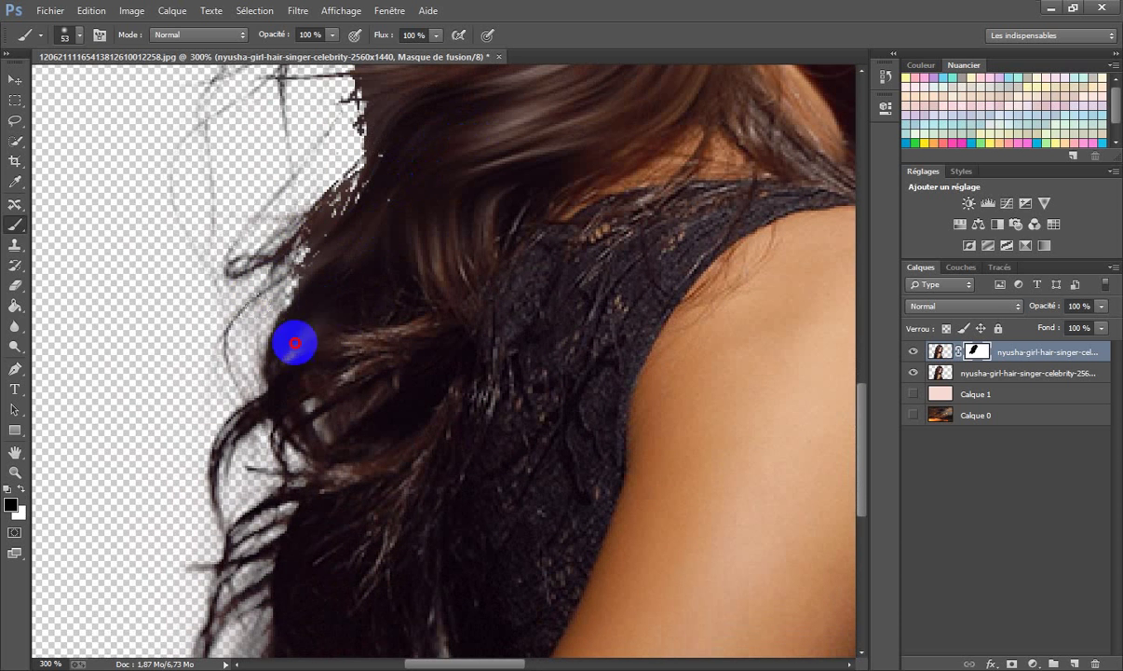
{"action": "mouse_move", "coordinate": [425, 383]}
{"action": "left_mouse_down"}
{"action": "mouse_move", "coordinate": [374, 459]}
{"action": "mouse_move", "coordinate": [342, 356]}
{"action": "mouse_move", "coordinate": [262, 383]}
{"action": "mouse_move", "coordinate": [248, 458]}
{"action": "left_mouse_up"}
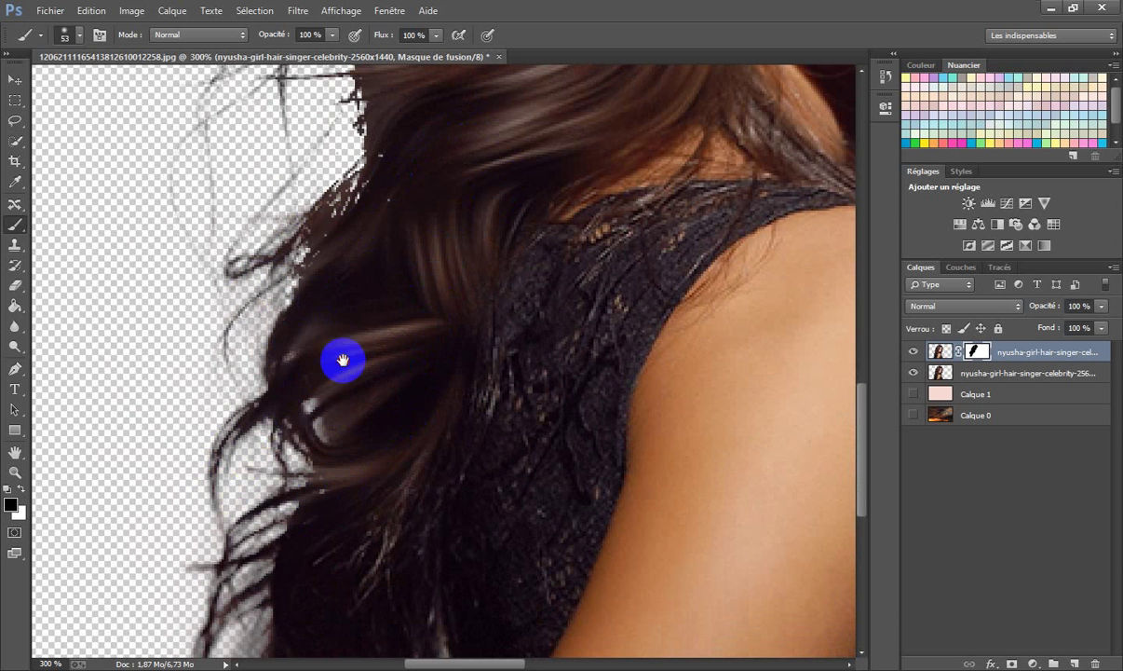
{"action": "left_click_drag", "start_coordinate": [341, 359], "coordinate": [359, 230]}
{"action": "mouse_move", "coordinate": [221, 393]}
{"action": "left_mouse_down"}
{"action": "mouse_move", "coordinate": [224, 502]}
{"action": "mouse_move", "coordinate": [304, 439]}
{"action": "mouse_move", "coordinate": [326, 337]}
{"action": "mouse_move", "coordinate": [310, 529]}
{"action": "mouse_move", "coordinate": [380, 450]}
{"action": "mouse_move", "coordinate": [387, 372]}
{"action": "mouse_move", "coordinate": [397, 509]}
{"action": "mouse_move", "coordinate": [416, 541]}
{"action": "mouse_move", "coordinate": [406, 420]}
{"action": "mouse_move", "coordinate": [437, 237]}
{"action": "mouse_move", "coordinate": [399, 214]}
{"action": "mouse_move", "coordinate": [279, 454]}
{"action": "left_mouse_up"}
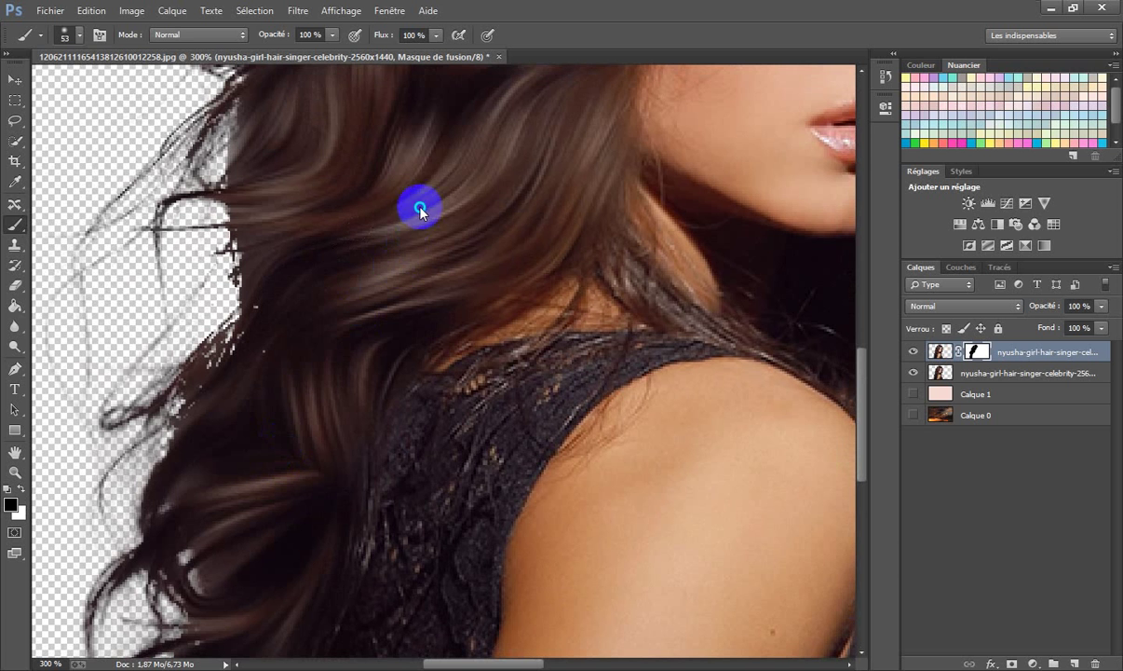
- Reduce the brush to 22 px and mask out the strand along the neck and shoulder and the strands hanging behind the arm
{"action": "left_click_drag", "start_coordinate": [421, 211], "coordinate": [403, 217]}
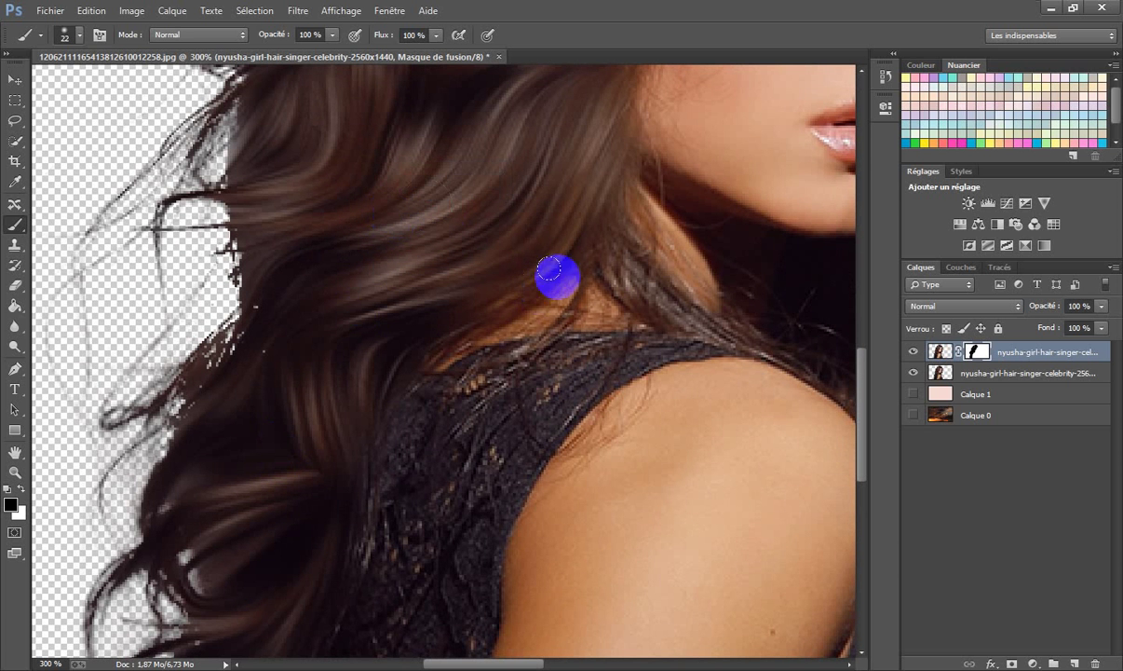
{"action": "mouse_move", "coordinate": [575, 248]}
{"action": "left_mouse_down"}
{"action": "mouse_move", "coordinate": [503, 276]}
{"action": "mouse_move", "coordinate": [378, 306]}
{"action": "mouse_move", "coordinate": [628, 249]}
{"action": "mouse_move", "coordinate": [603, 214]}
{"action": "mouse_move", "coordinate": [621, 265]}
{"action": "mouse_move", "coordinate": [674, 311]}
{"action": "mouse_move", "coordinate": [555, 248]}
{"action": "mouse_move", "coordinate": [587, 252]}
{"action": "mouse_move", "coordinate": [713, 314]}
{"action": "mouse_move", "coordinate": [757, 375]}
{"action": "left_mouse_up"}
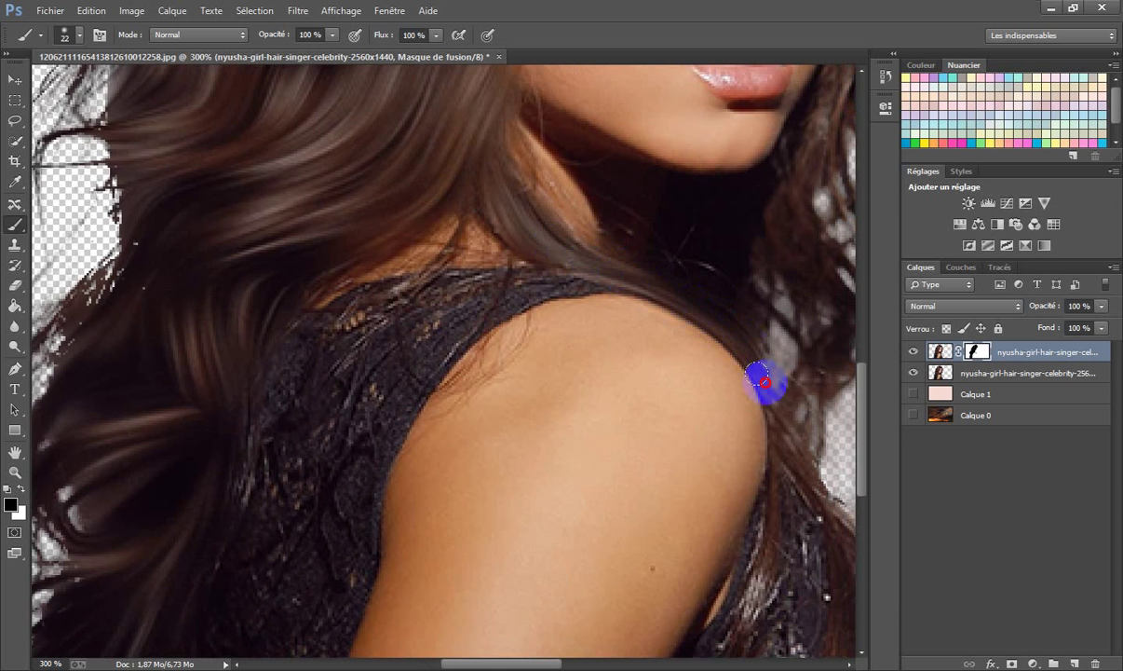
{"action": "left_click_drag", "start_coordinate": [819, 452], "coordinate": [696, 330]}
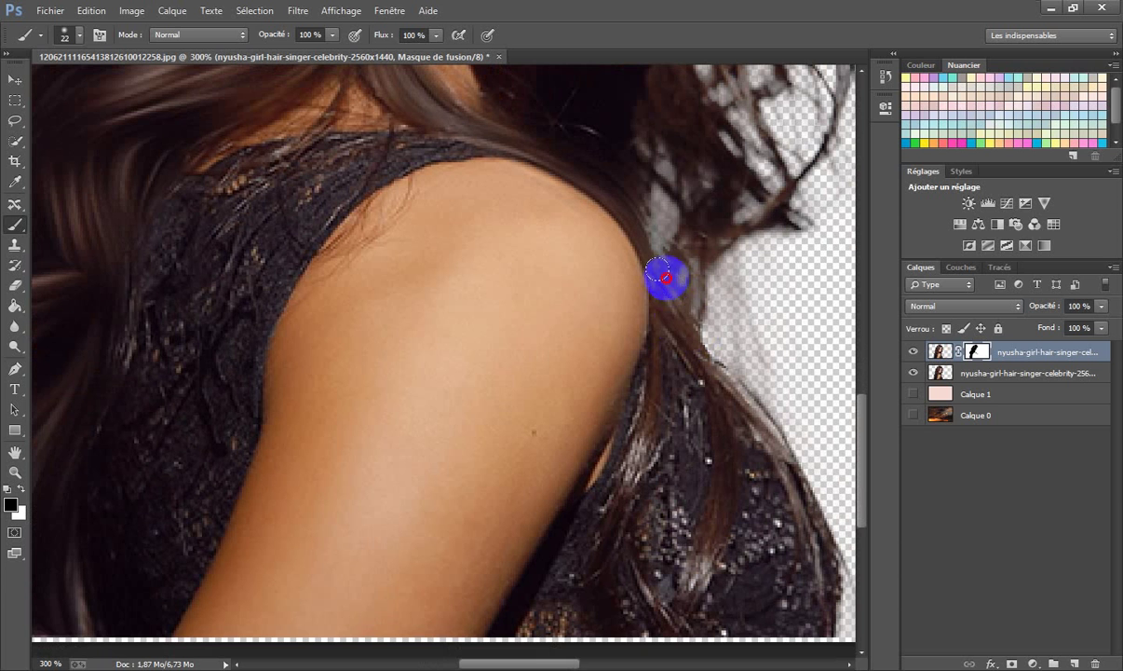
{"action": "mouse_move", "coordinate": [666, 275]}
{"action": "left_mouse_down"}
{"action": "mouse_move", "coordinate": [669, 305]}
{"action": "mouse_move", "coordinate": [667, 369]}
{"action": "left_mouse_up"}
{"action": "mouse_move", "coordinate": [655, 421]}
{"action": "left_mouse_down"}
{"action": "mouse_move", "coordinate": [623, 524]}
{"action": "mouse_move", "coordinate": [623, 607]}
{"action": "left_mouse_up"}
{"action": "mouse_move", "coordinate": [714, 353]}
{"action": "left_mouse_down"}
{"action": "mouse_move", "coordinate": [728, 456]}
{"action": "mouse_move", "coordinate": [687, 602]}
{"action": "mouse_move", "coordinate": [694, 619]}
{"action": "left_mouse_up"}
{"action": "mouse_move", "coordinate": [763, 407]}
{"action": "left_mouse_down"}
{"action": "mouse_move", "coordinate": [787, 461]}
{"action": "mouse_move", "coordinate": [761, 449]}
{"action": "mouse_move", "coordinate": [727, 396]}
{"action": "mouse_move", "coordinate": [794, 558]}
{"action": "mouse_move", "coordinate": [733, 528]}
{"action": "mouse_move", "coordinate": [731, 509]}
{"action": "mouse_move", "coordinate": [743, 584]}
{"action": "mouse_move", "coordinate": [718, 530]}
{"action": "mouse_move", "coordinate": [711, 595]}
{"action": "mouse_move", "coordinate": [692, 594]}
{"action": "mouse_move", "coordinate": [693, 537]}
{"action": "mouse_move", "coordinate": [715, 508]}
{"action": "mouse_move", "coordinate": [706, 458]}
{"action": "mouse_move", "coordinate": [740, 480]}
{"action": "mouse_move", "coordinate": [750, 515]}
{"action": "mouse_move", "coordinate": [706, 456]}
{"action": "mouse_move", "coordinate": [689, 380]}
{"action": "mouse_move", "coordinate": [674, 563]}
{"action": "left_mouse_up"}
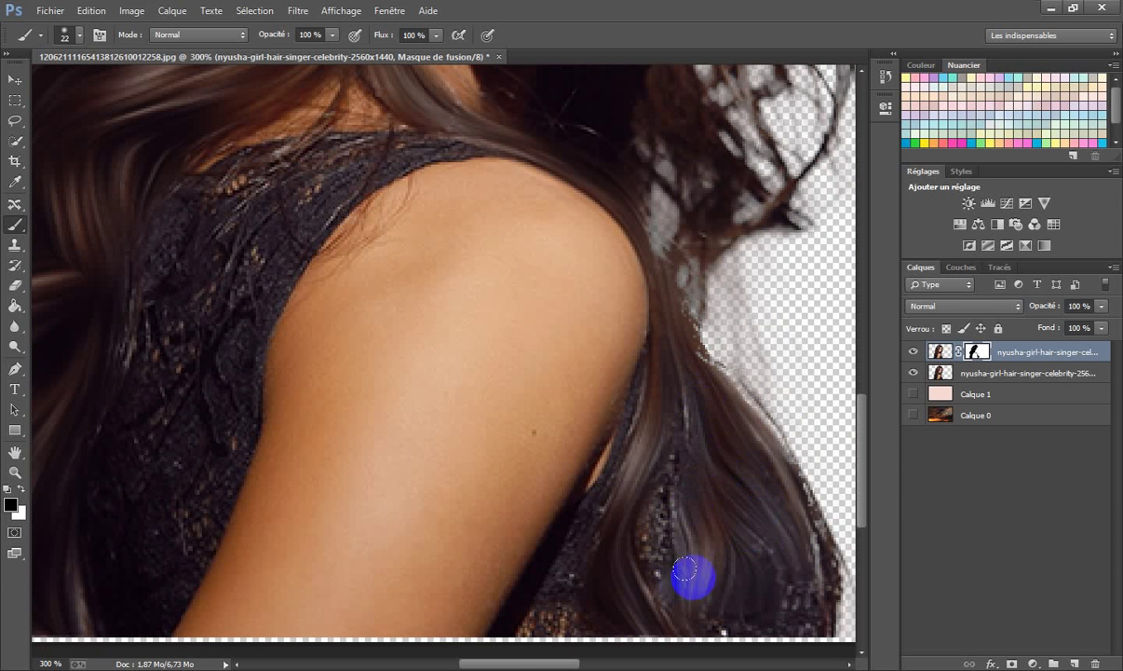
- Mask out in black the loose strands below the chin and beside the far cheek
{"action": "left_click_drag", "start_coordinate": [801, 322], "coordinate": [815, 478]}
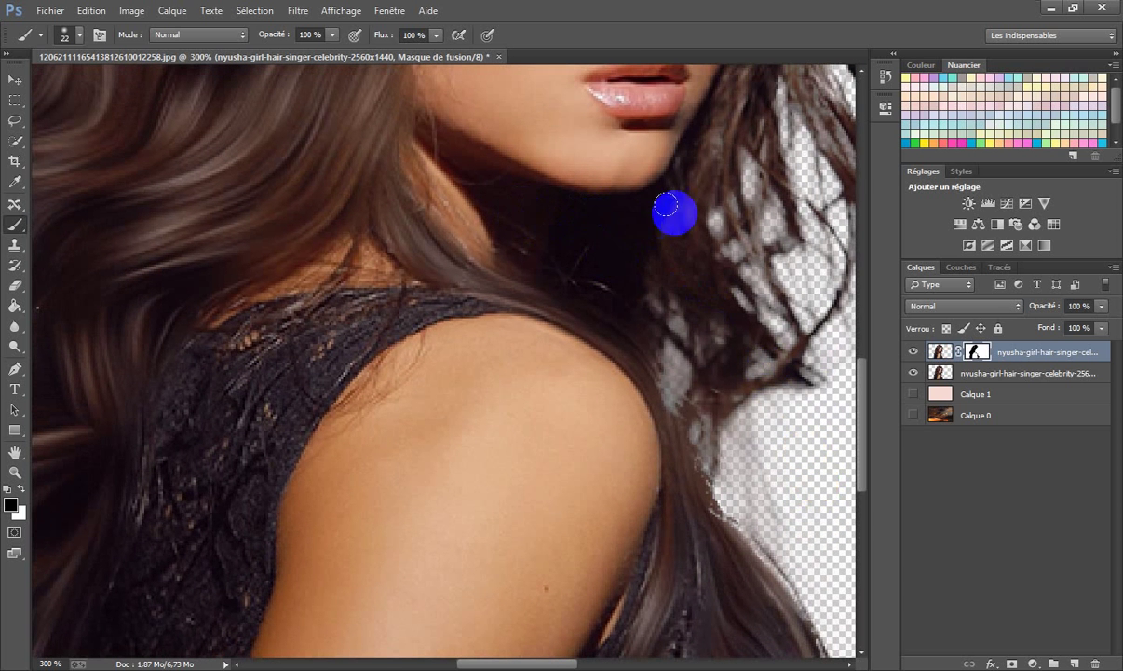
{"action": "mouse_move", "coordinate": [667, 306]}
{"action": "left_mouse_down"}
{"action": "mouse_move", "coordinate": [691, 371]}
{"action": "mouse_move", "coordinate": [680, 290]}
{"action": "mouse_move", "coordinate": [713, 295]}
{"action": "mouse_move", "coordinate": [703, 395]}
{"action": "mouse_move", "coordinate": [714, 407]}
{"action": "mouse_move", "coordinate": [706, 351]}
{"action": "left_mouse_up"}
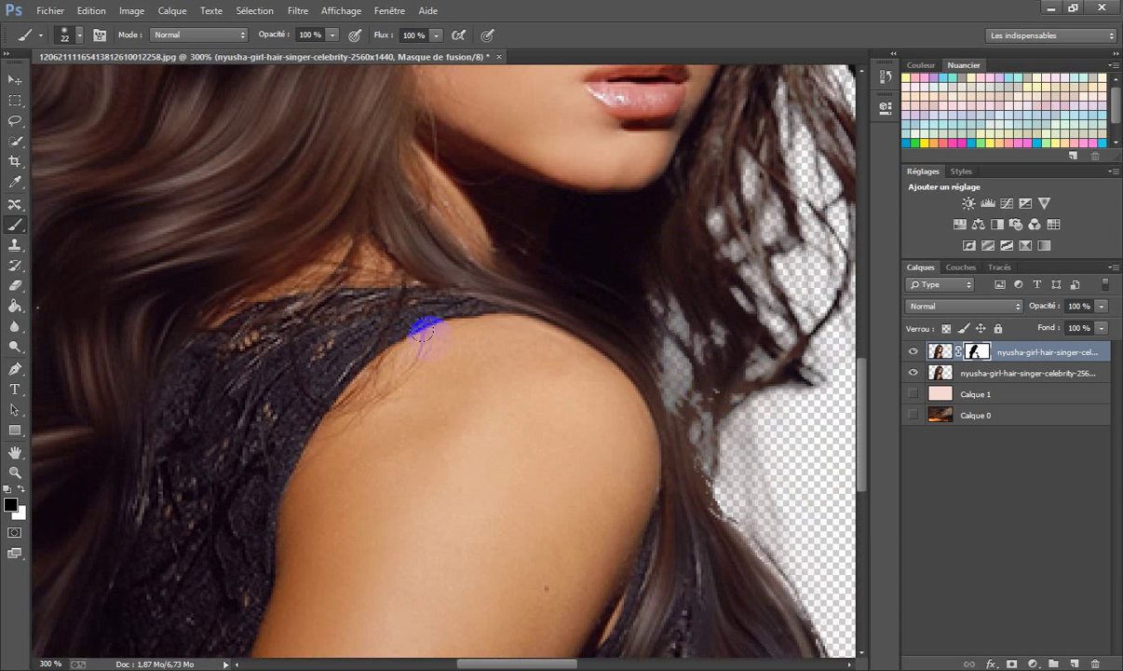
{"action": "left_click_drag", "start_coordinate": [795, 317], "coordinate": [650, 377]}
{"action": "mouse_move", "coordinate": [614, 193]}
{"action": "left_mouse_down"}
{"action": "mouse_move", "coordinate": [542, 314]}
{"action": "mouse_move", "coordinate": [535, 321]}
{"action": "mouse_move", "coordinate": [549, 267]}
{"action": "mouse_move", "coordinate": [521, 318]}
{"action": "mouse_move", "coordinate": [519, 293]}
{"action": "mouse_move", "coordinate": [551, 249]}
{"action": "mouse_move", "coordinate": [634, 164]}
{"action": "mouse_move", "coordinate": [569, 351]}
{"action": "mouse_move", "coordinate": [582, 326]}
{"action": "mouse_move", "coordinate": [612, 393]}
{"action": "mouse_move", "coordinate": [662, 404]}
{"action": "mouse_move", "coordinate": [711, 307]}
{"action": "mouse_move", "coordinate": [707, 385]}
{"action": "mouse_move", "coordinate": [634, 522]}
{"action": "mouse_move", "coordinate": [595, 514]}
{"action": "mouse_move", "coordinate": [713, 396]}
{"action": "left_mouse_up"}
{"action": "left_click_drag", "start_coordinate": [787, 251], "coordinate": [790, 484]}
{"action": "mouse_move", "coordinate": [665, 253]}
{"action": "left_mouse_down"}
{"action": "mouse_move", "coordinate": [623, 232]}
{"action": "mouse_move", "coordinate": [611, 286]}
{"action": "mouse_move", "coordinate": [629, 372]}
{"action": "mouse_move", "coordinate": [651, 319]}
{"action": "mouse_move", "coordinate": [640, 398]}
{"action": "mouse_move", "coordinate": [605, 342]}
{"action": "mouse_move", "coordinate": [581, 467]}
{"action": "left_mouse_up"}
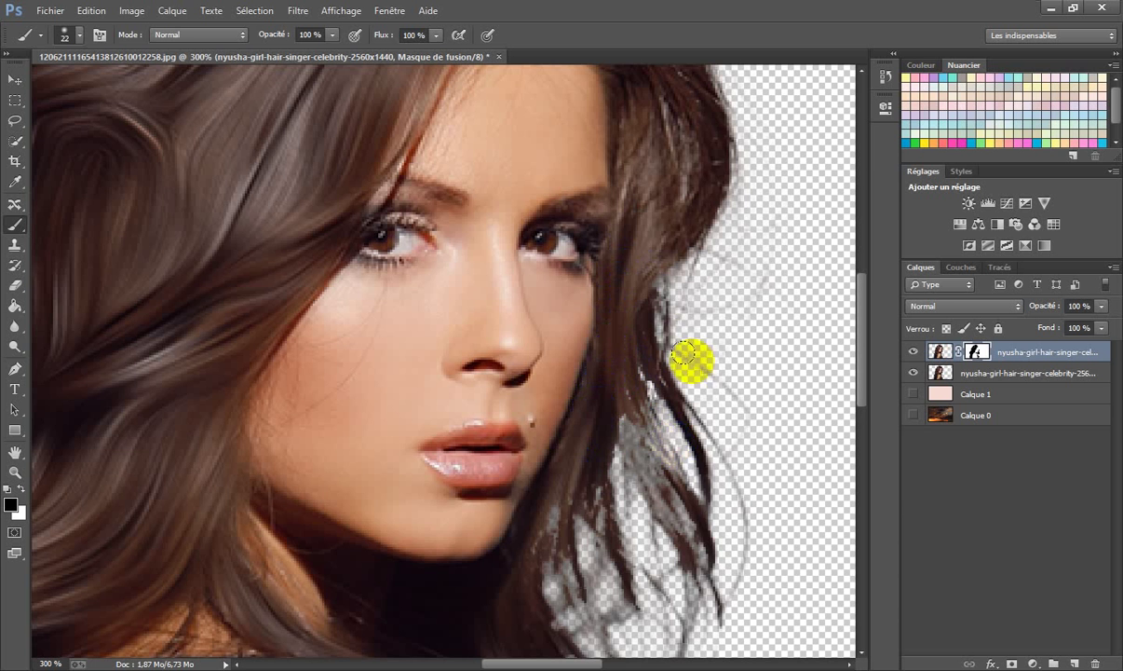
{"action": "mouse_move", "coordinate": [688, 308]}
{"action": "left_mouse_down"}
{"action": "mouse_move", "coordinate": [647, 355]}
{"action": "mouse_move", "coordinate": [685, 422]}
{"action": "left_mouse_up"}
- Mask out in black the upper hair on the far side of the forehead and the remaining unpainted crown
{"action": "left_click_drag", "start_coordinate": [745, 259], "coordinate": [737, 464]}
{"action": "mouse_move", "coordinate": [653, 248]}
{"action": "left_mouse_down"}
{"action": "mouse_move", "coordinate": [601, 203]}
{"action": "mouse_move", "coordinate": [545, 199]}
{"action": "mouse_move", "coordinate": [621, 271]}
{"action": "left_mouse_up"}
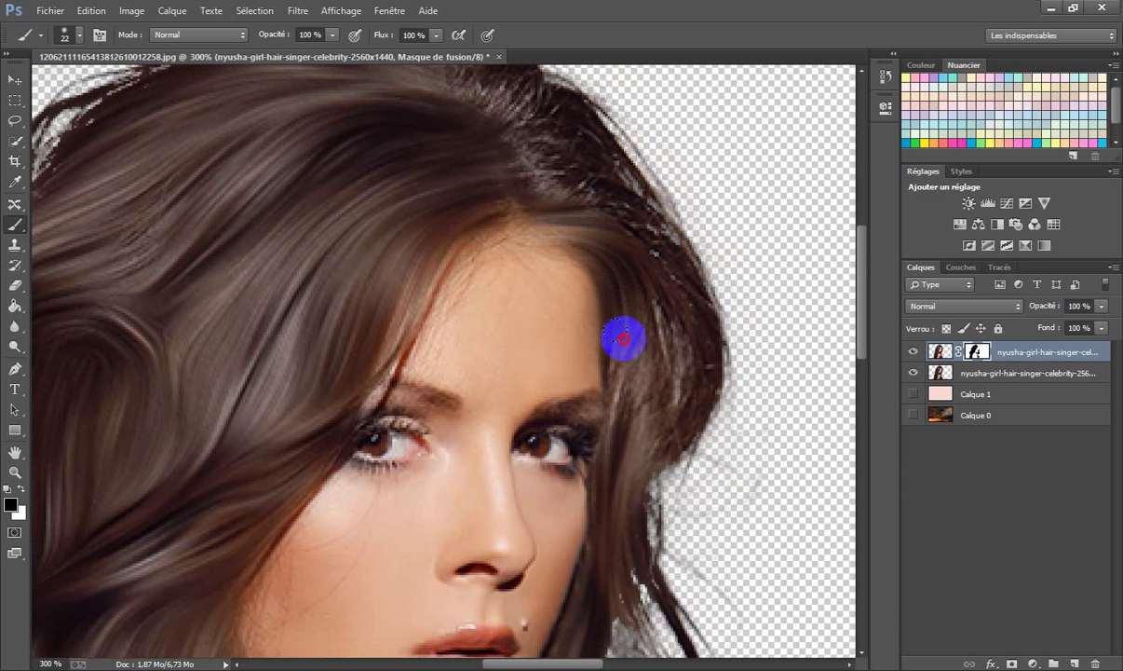
{"action": "mouse_move", "coordinate": [624, 338]}
{"action": "left_mouse_down"}
{"action": "mouse_move", "coordinate": [630, 366]}
{"action": "mouse_move", "coordinate": [659, 306]}
{"action": "mouse_move", "coordinate": [660, 262]}
{"action": "mouse_move", "coordinate": [698, 295]}
{"action": "mouse_move", "coordinate": [692, 420]}
{"action": "left_mouse_up"}
{"action": "mouse_move", "coordinate": [647, 179]}
{"action": "left_mouse_down"}
{"action": "mouse_move", "coordinate": [691, 263]}
{"action": "mouse_move", "coordinate": [598, 152]}
{"action": "mouse_move", "coordinate": [537, 163]}
{"action": "mouse_move", "coordinate": [665, 204]}
{"action": "mouse_move", "coordinate": [533, 133]}
{"action": "mouse_move", "coordinate": [668, 171]}
{"action": "mouse_move", "coordinate": [564, 119]}
{"action": "left_mouse_up"}
{"action": "left_click_drag", "start_coordinate": [590, 224], "coordinate": [595, 225]}
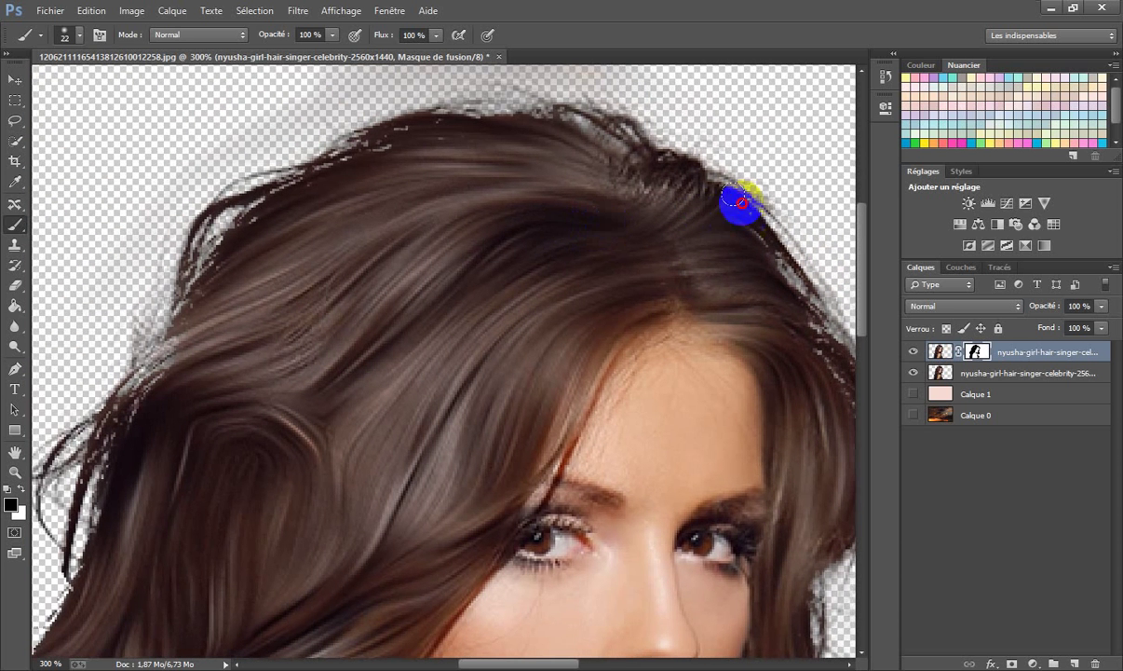
{"action": "left_click_drag", "start_coordinate": [739, 203], "coordinate": [576, 193]}
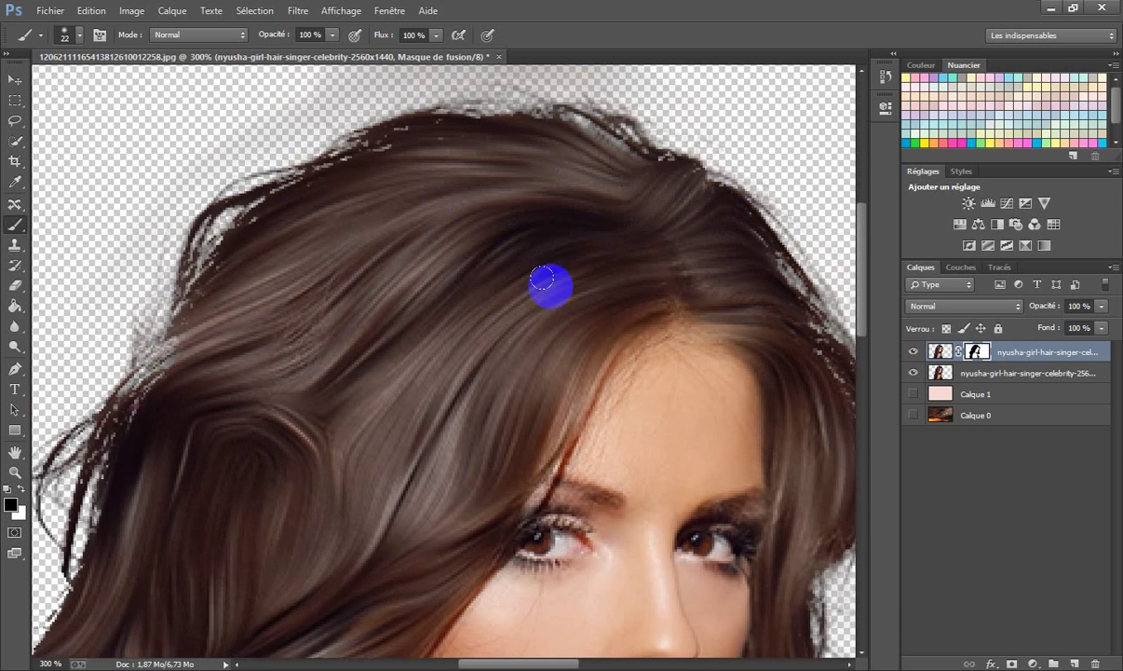
{"action": "mouse_move", "coordinate": [489, 282]}
{"action": "left_mouse_down"}
{"action": "mouse_move", "coordinate": [508, 252]}
{"action": "mouse_move", "coordinate": [500, 130]}
{"action": "left_mouse_up"}
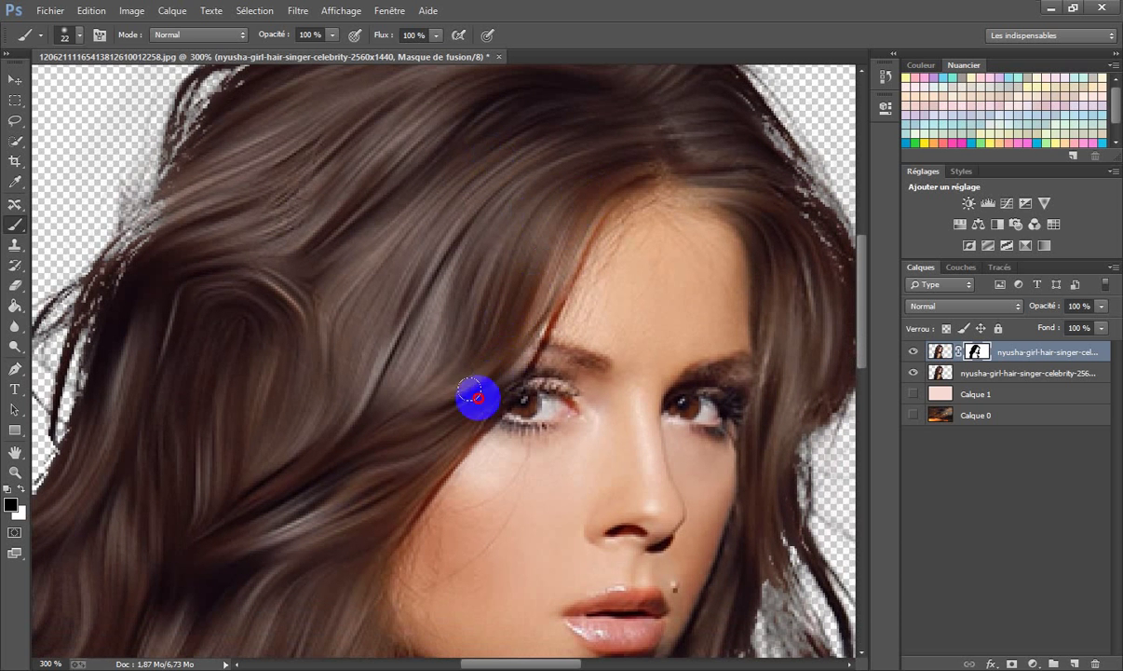
{"action": "left_click_drag", "start_coordinate": [389, 352], "coordinate": [436, 212]}
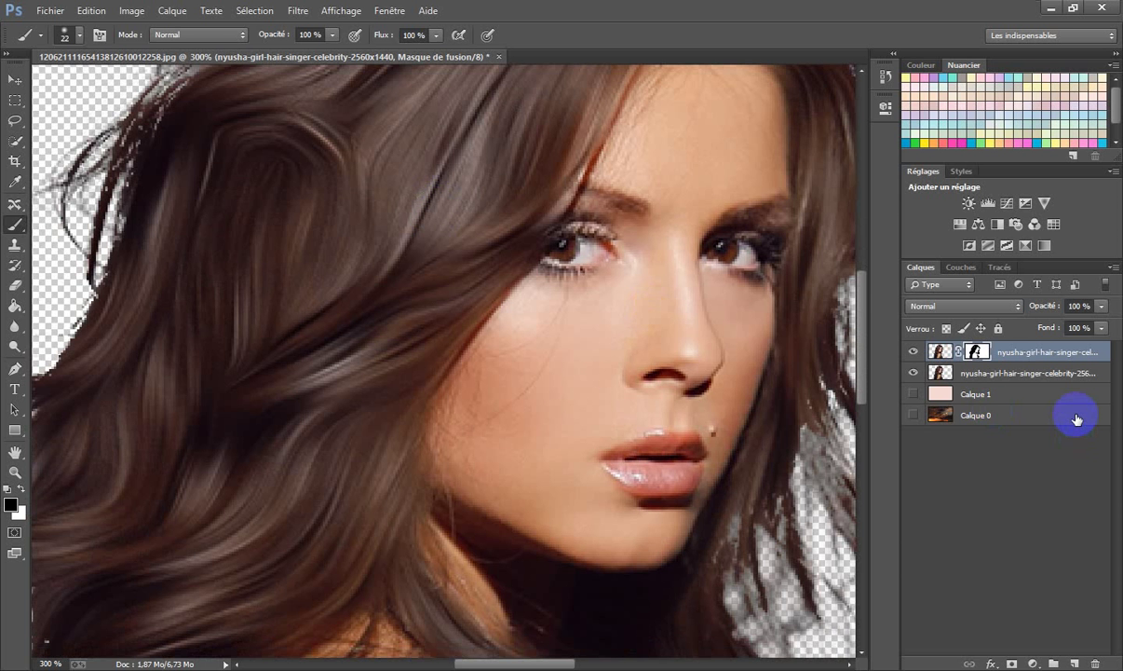
- Merge the masked portrait layer with the oil-painted layer beneath it
{"action": "key", "text": "ctrl+minus"}
{"action": "key", "text": "ctrl+minus"}
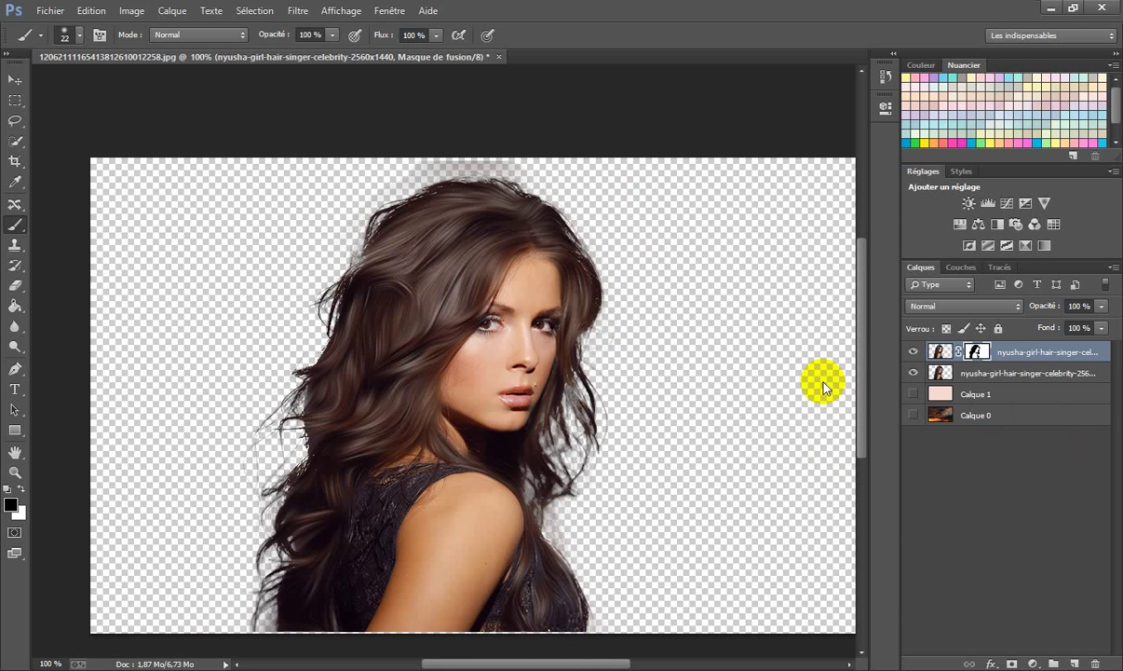
{"action": "left_click", "coordinate": [1003, 376]}
{"action": "right_click", "coordinate": [1022, 358]}
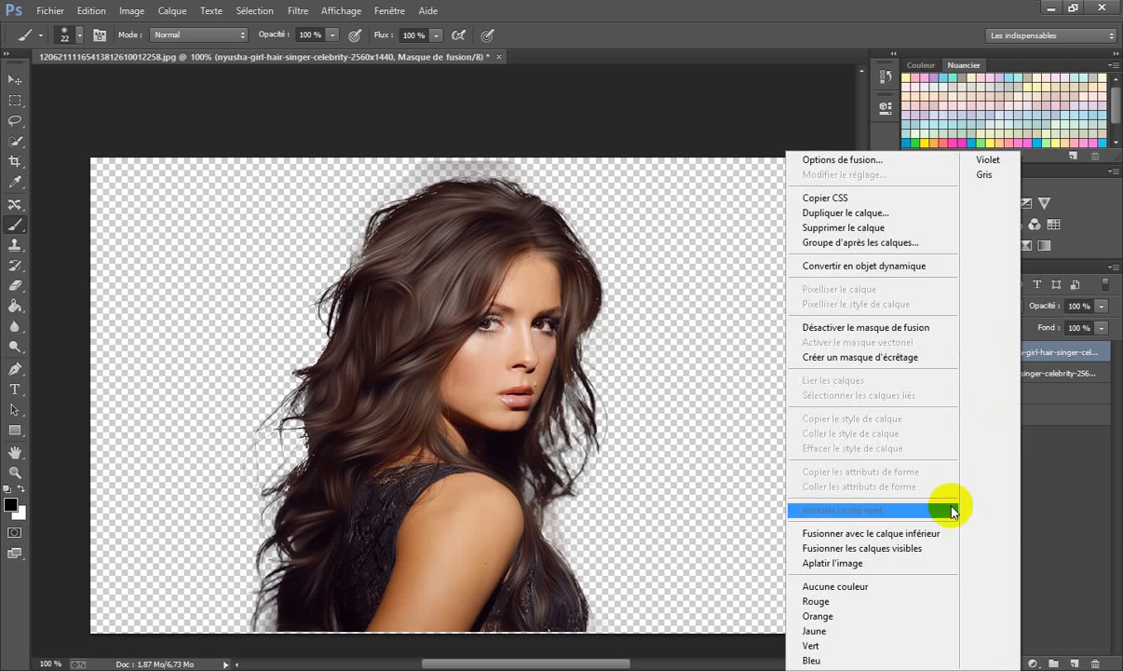
{"action": "left_click", "coordinate": [932, 529]}
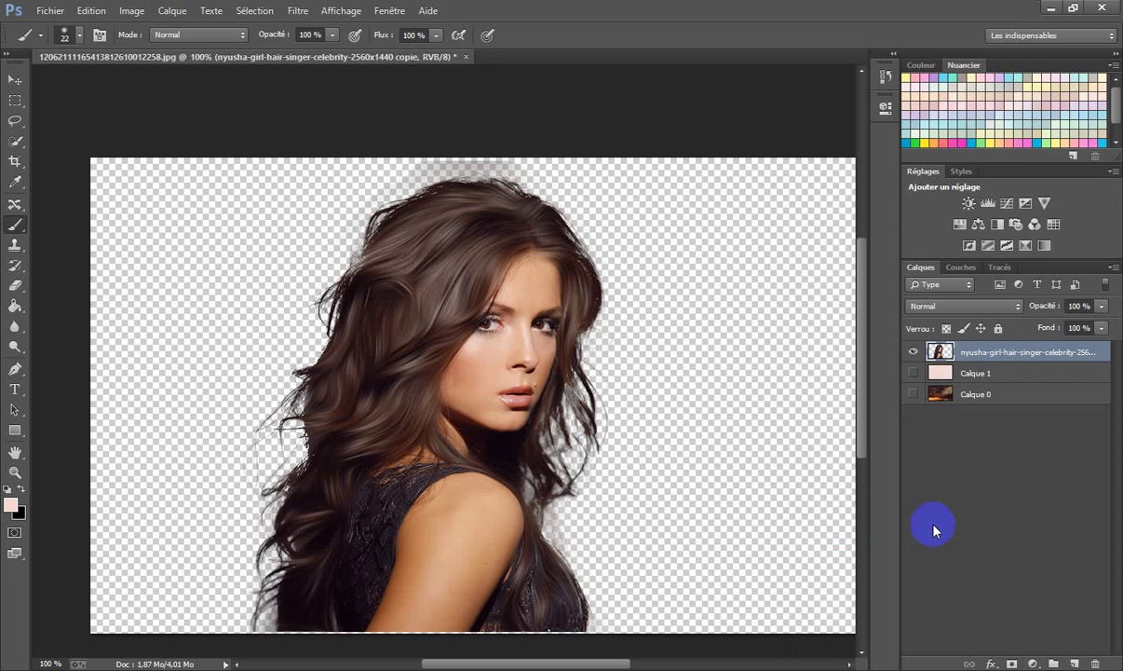
- Remove the piercing above the lip by outlining it with the Content-Aware Move tool and moving it off the face
{"action": "key", "text": "ctrl+plus"}
{"action": "key", "text": "ctrl+plus"}
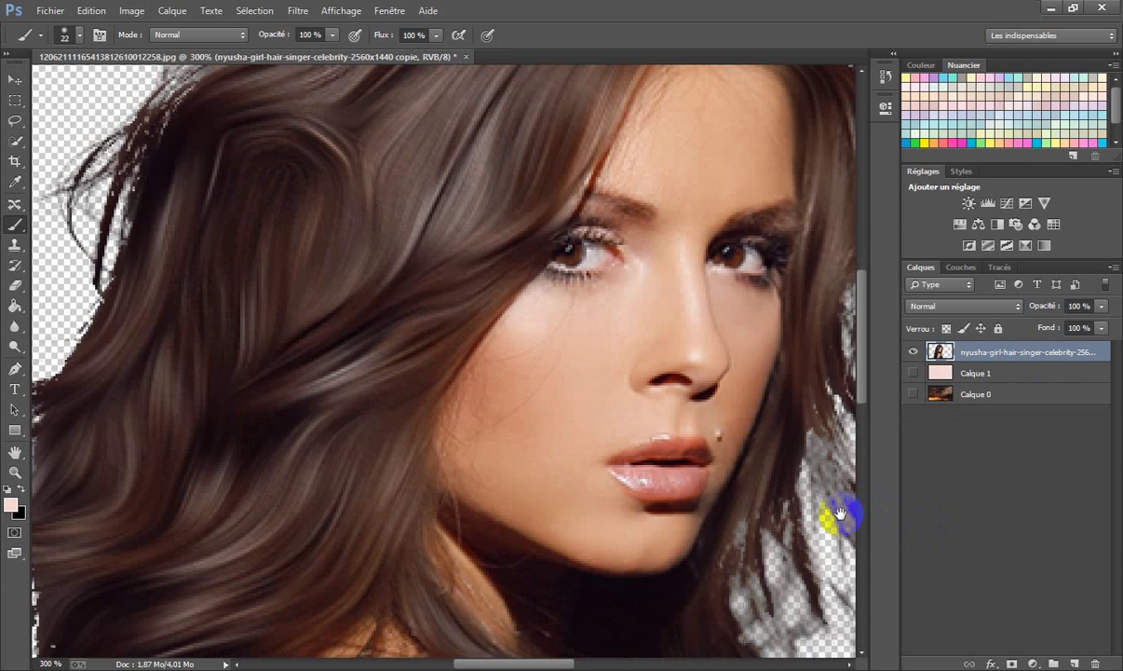
{"action": "left_click_drag", "start_coordinate": [747, 492], "coordinate": [610, 354]}
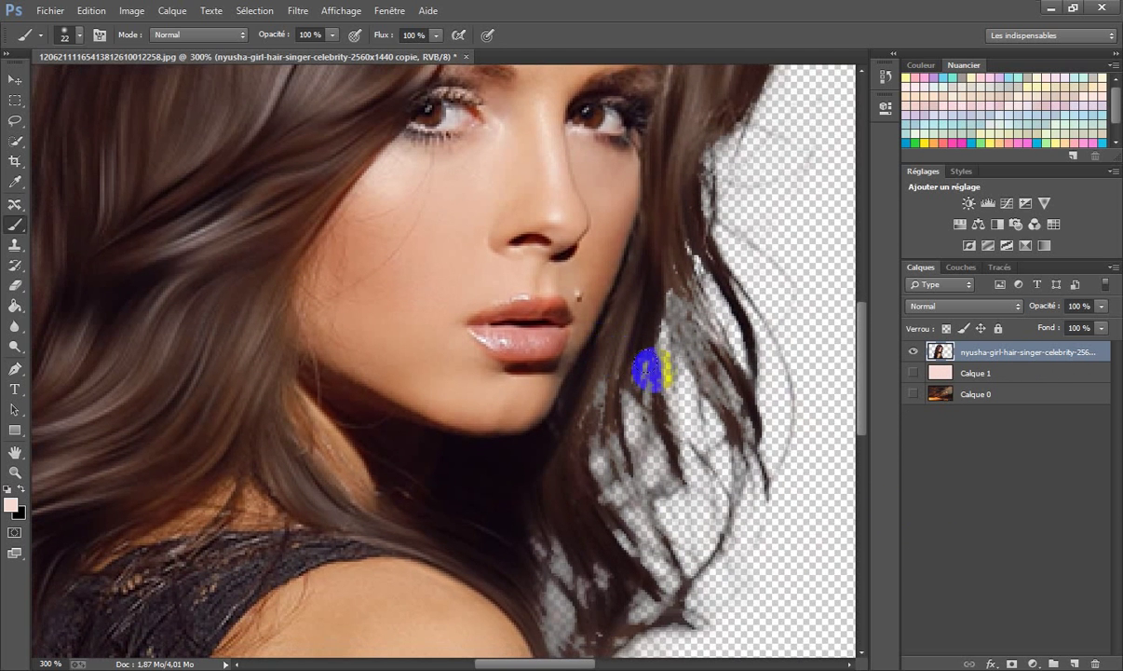
{"action": "key", "text": "ctrl+plus"}
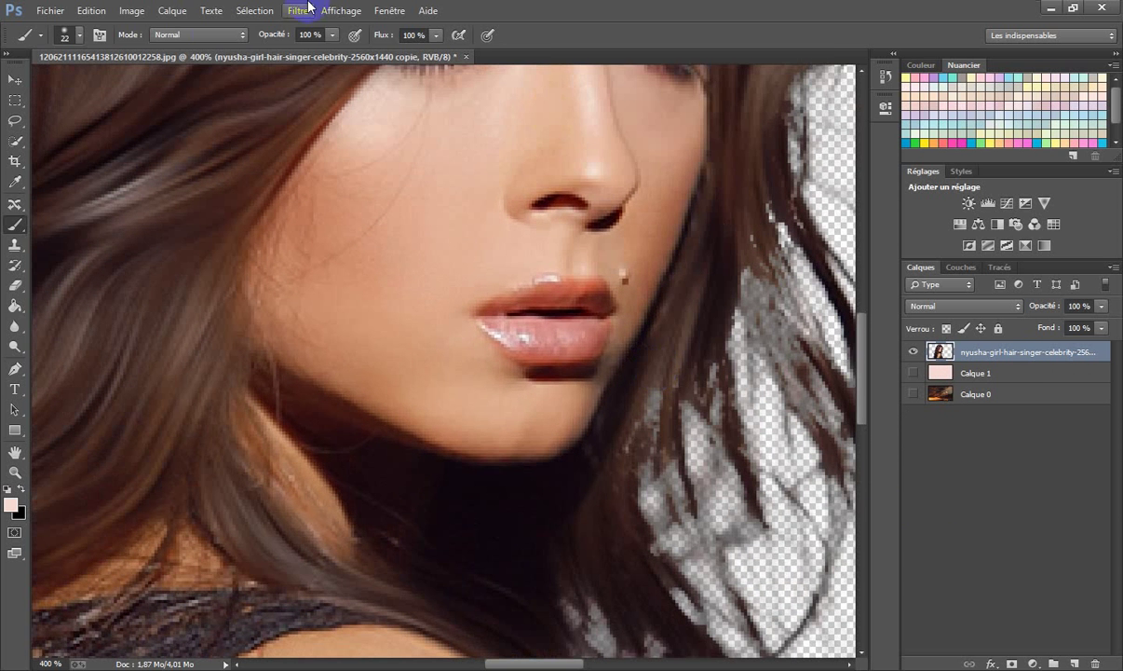
{"action": "left_click", "coordinate": [17, 206]}
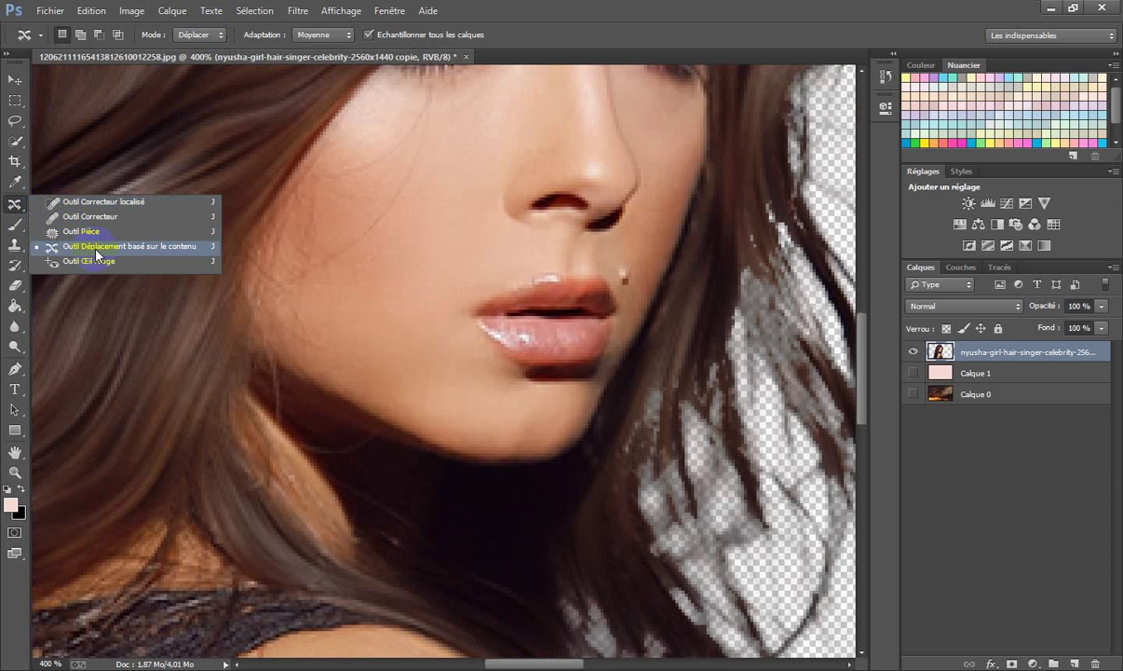
{"action": "left_click", "coordinate": [622, 261]}
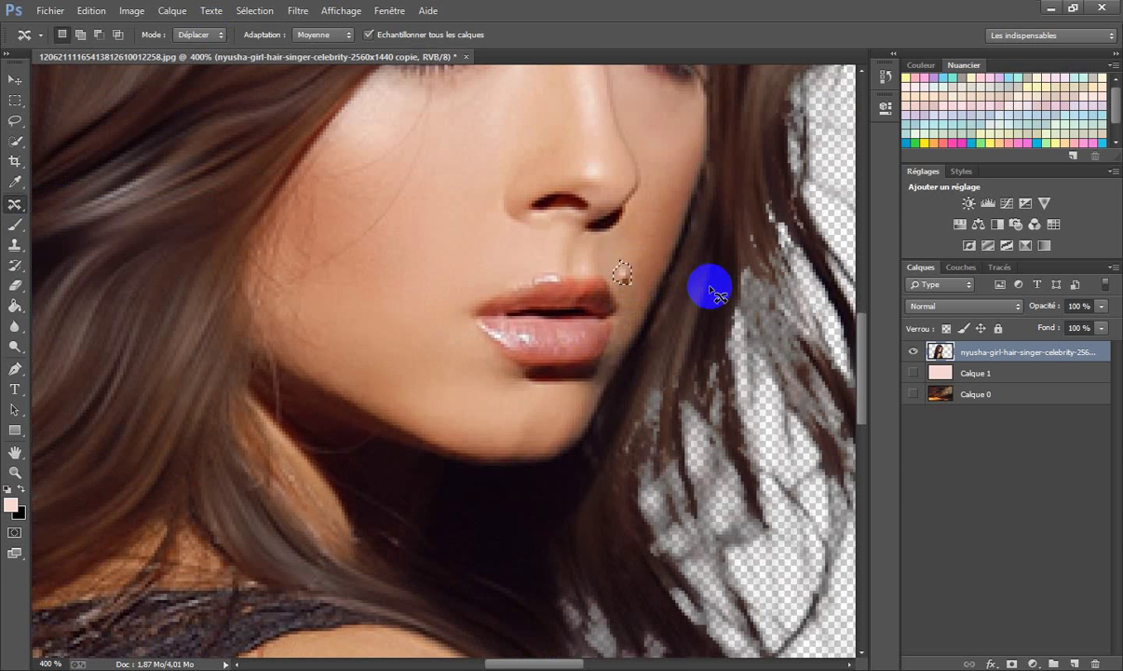
{"action": "key", "text": "ctrl+minus"}
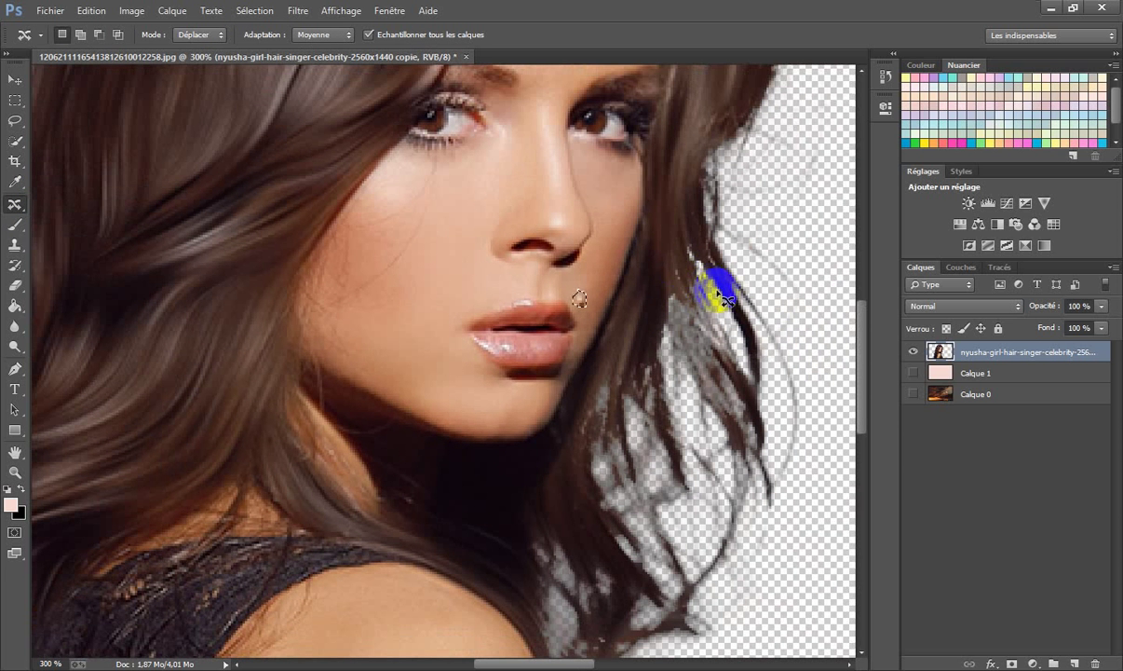
{"action": "left_click_drag", "start_coordinate": [579, 300], "coordinate": [817, 272]}
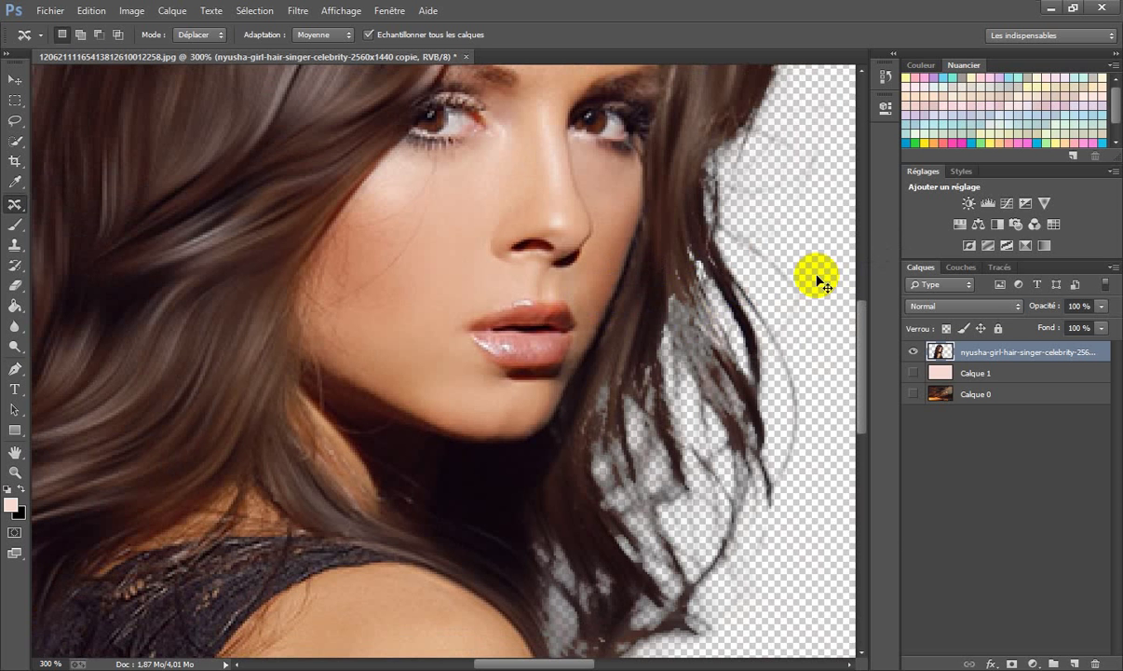
- Show the background layers Calque 0 and Calque 1 behind the portrait
{"action": "key", "text": "ctrl+minus"}
{"action": "key", "text": "ctrl+minus"}
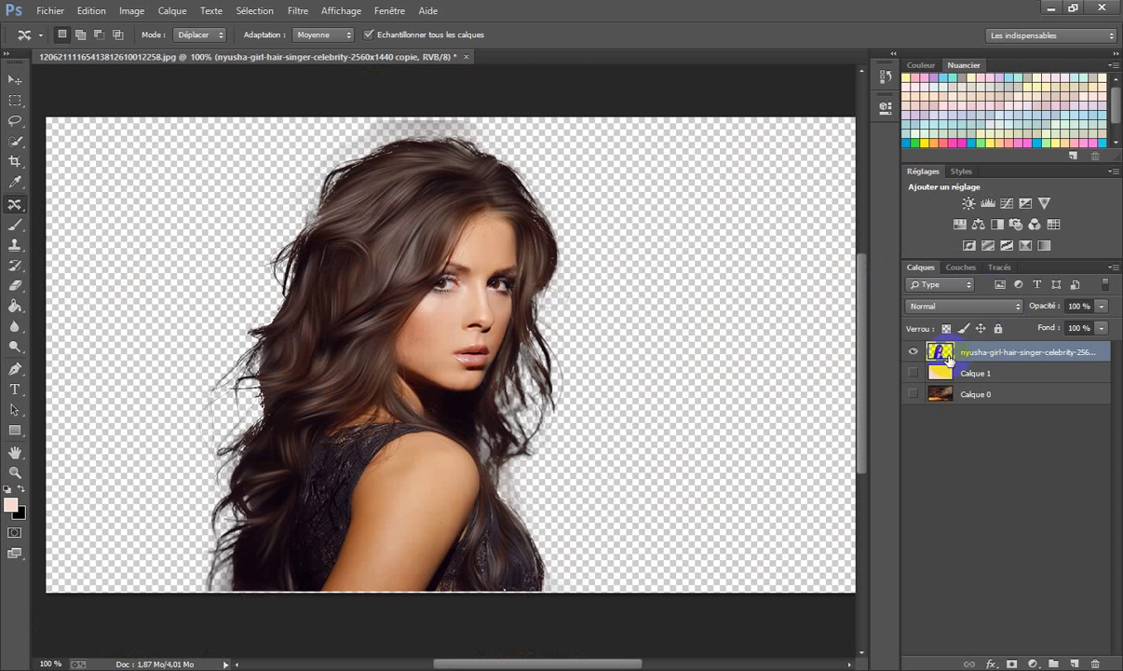
{"action": "left_click", "coordinate": [914, 395]}
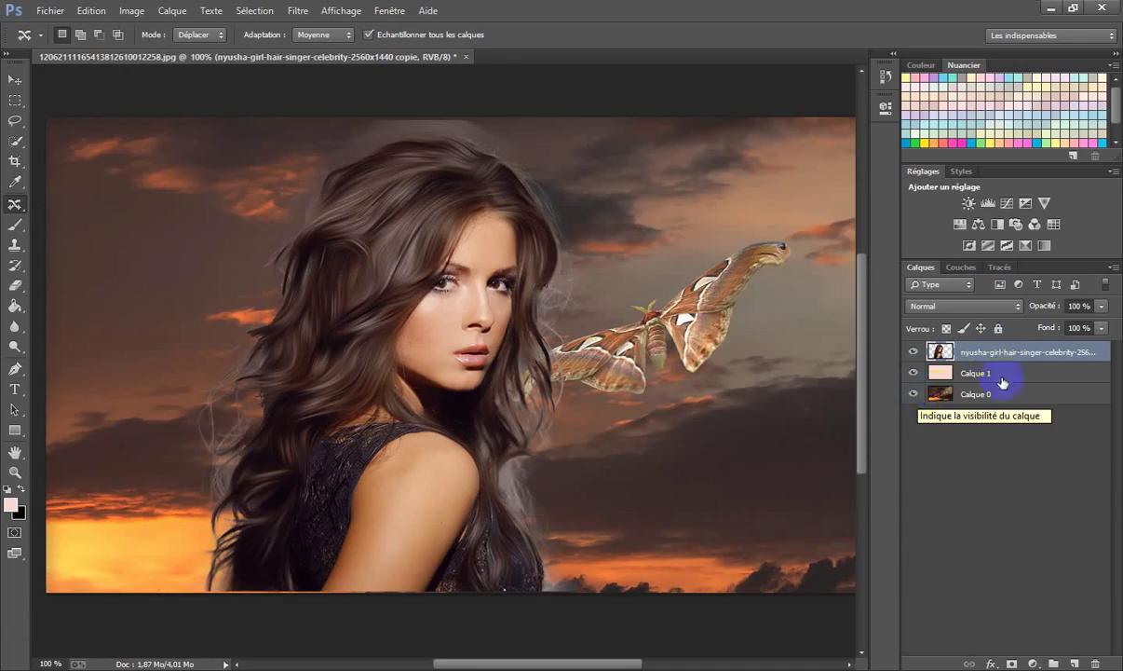
- Duplicate the merged portrait layer as a hidden copy and add a white layer mask to both portrait layers
{"action": "key", "text": "ctrl+j"}
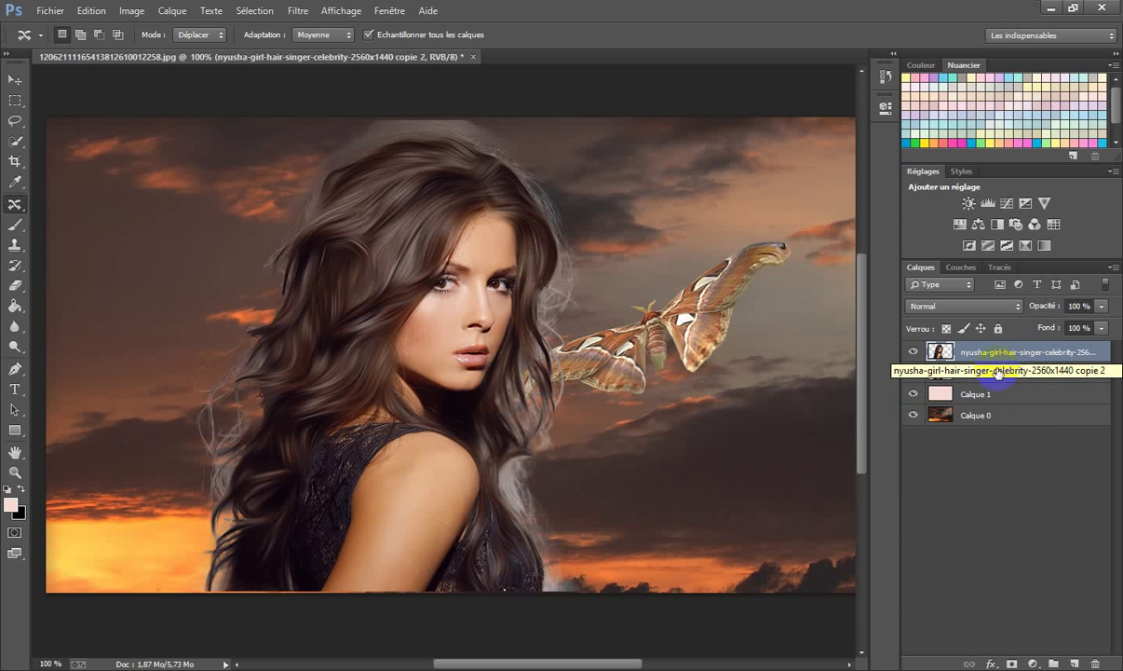
{"action": "left_click", "coordinate": [912, 353]}
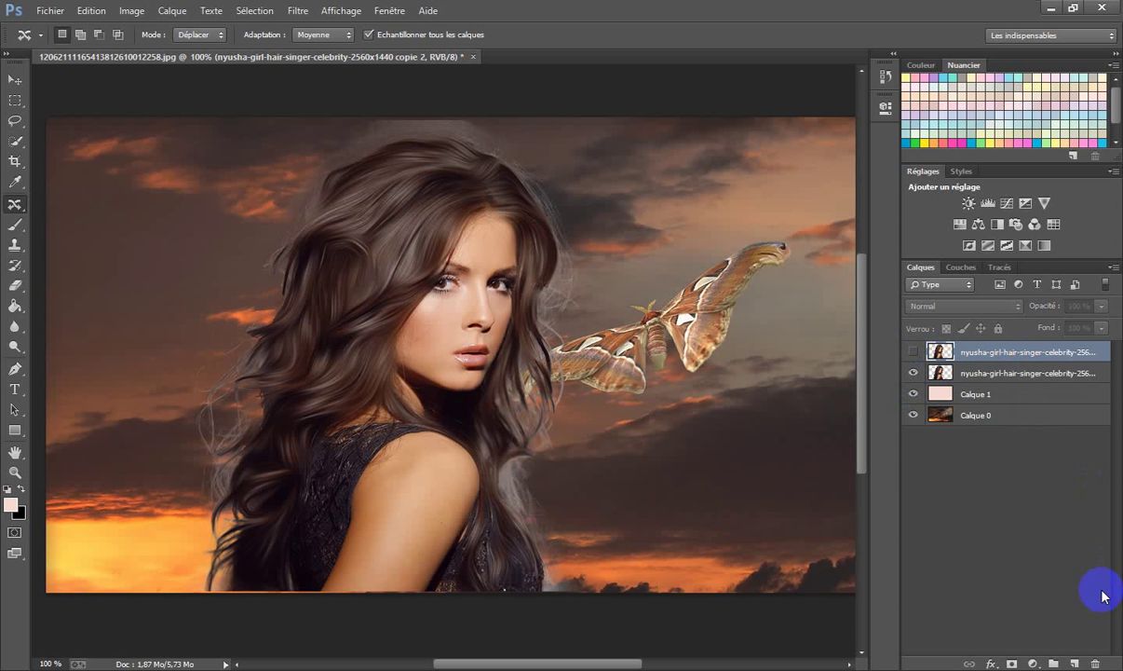
{"action": "left_click", "coordinate": [1011, 664]}
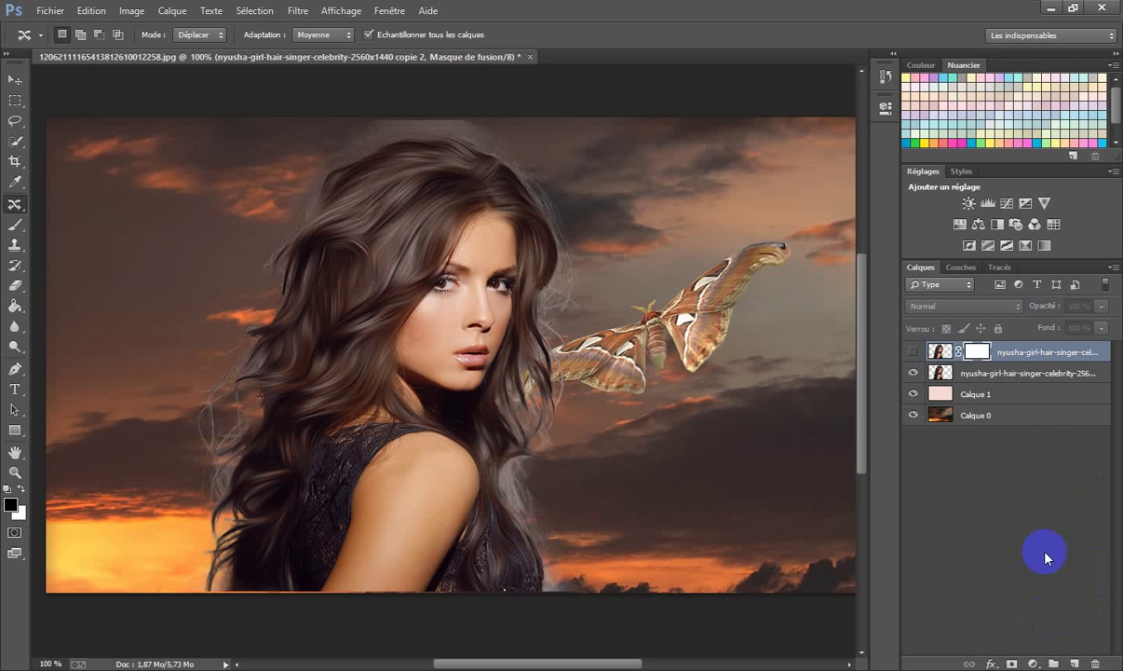
{"action": "left_click", "coordinate": [976, 379]}
{"action": "left_click", "coordinate": [1012, 663]}
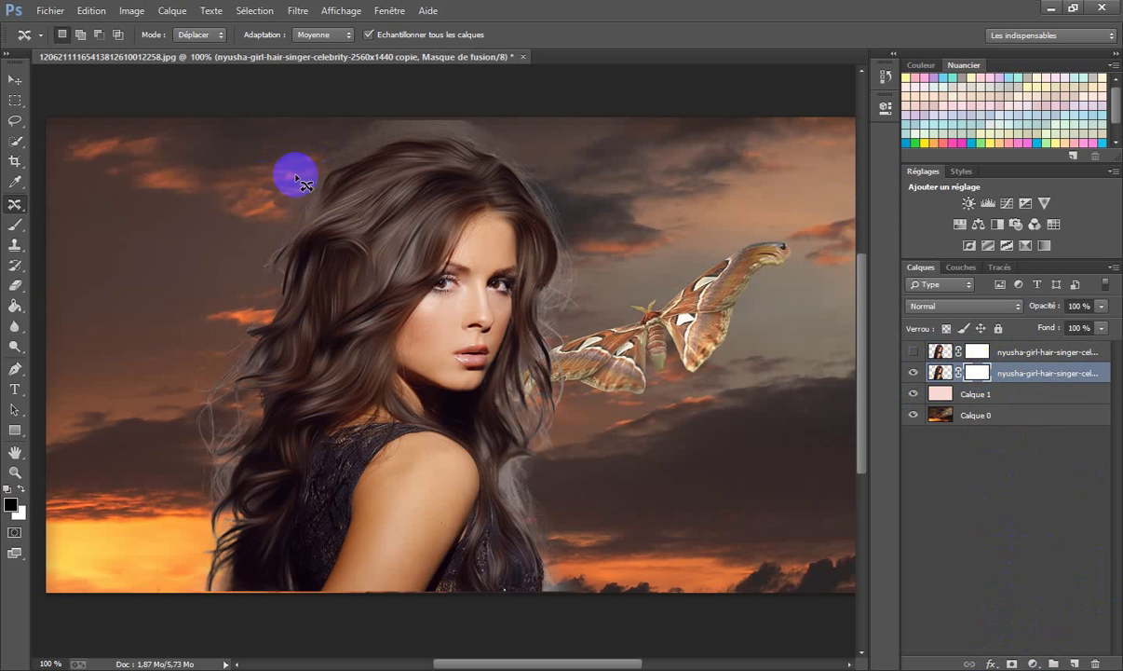
- Brush black at 35% opacity, size 128, on the visible portrait layer's mask to fade the pale halo around the hair
{"action": "left_click", "coordinate": [15, 224]}
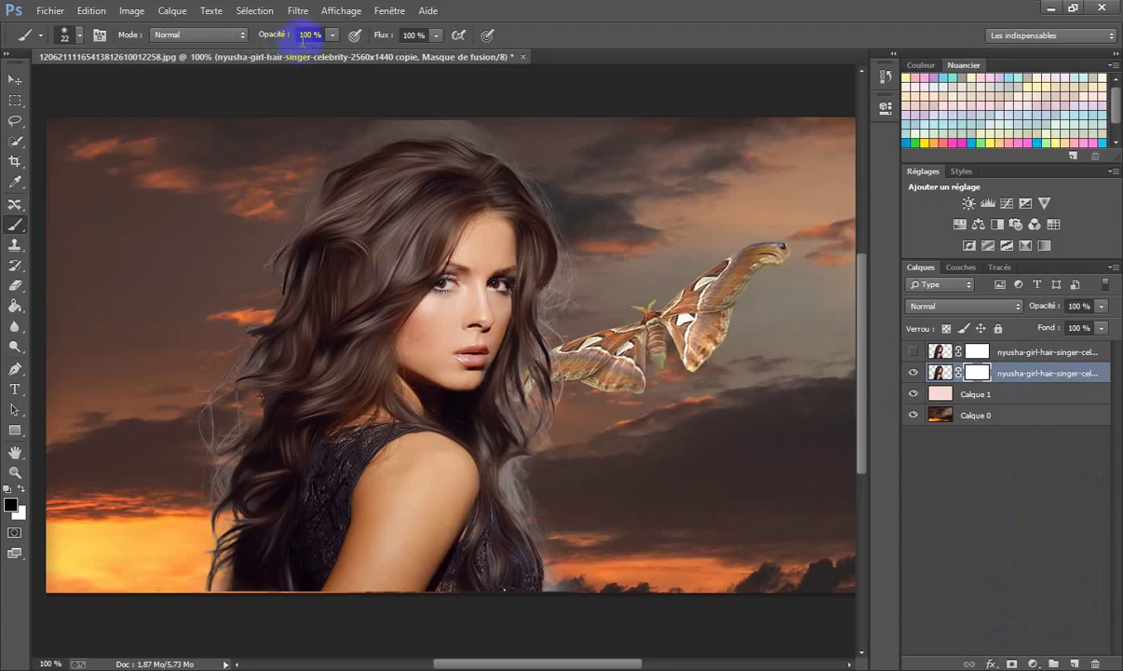
{"action": "left_click", "coordinate": [333, 37]}
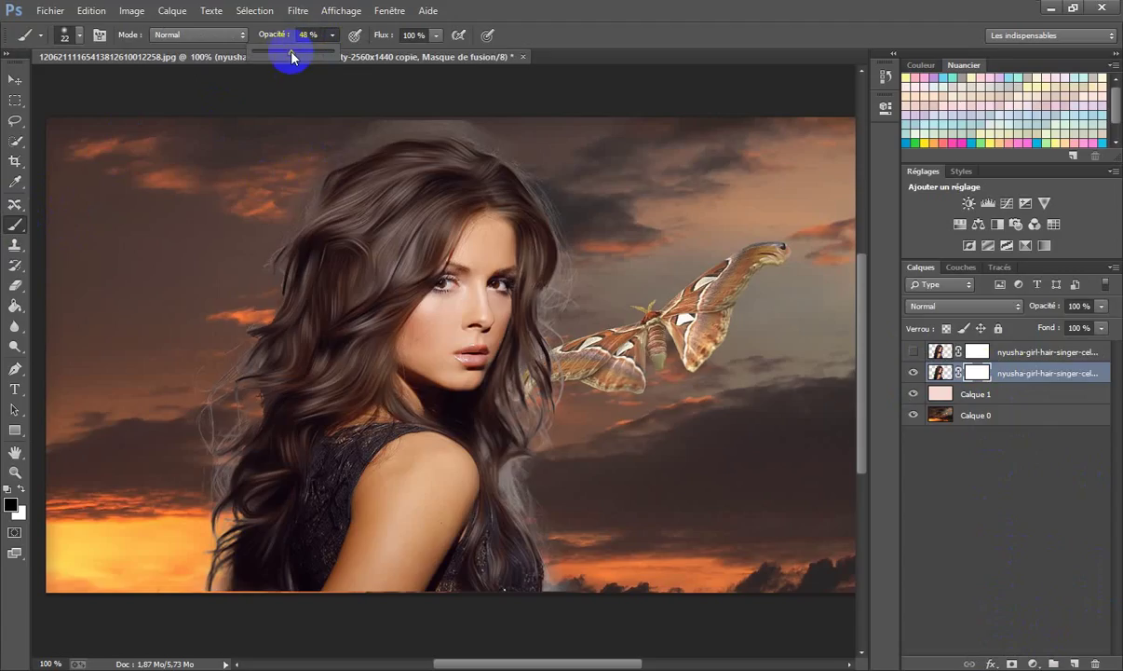
{"action": "left_click_drag", "start_coordinate": [290, 56], "coordinate": [282, 56]}
{"action": "left_click_drag", "start_coordinate": [404, 177], "coordinate": [448, 165]}
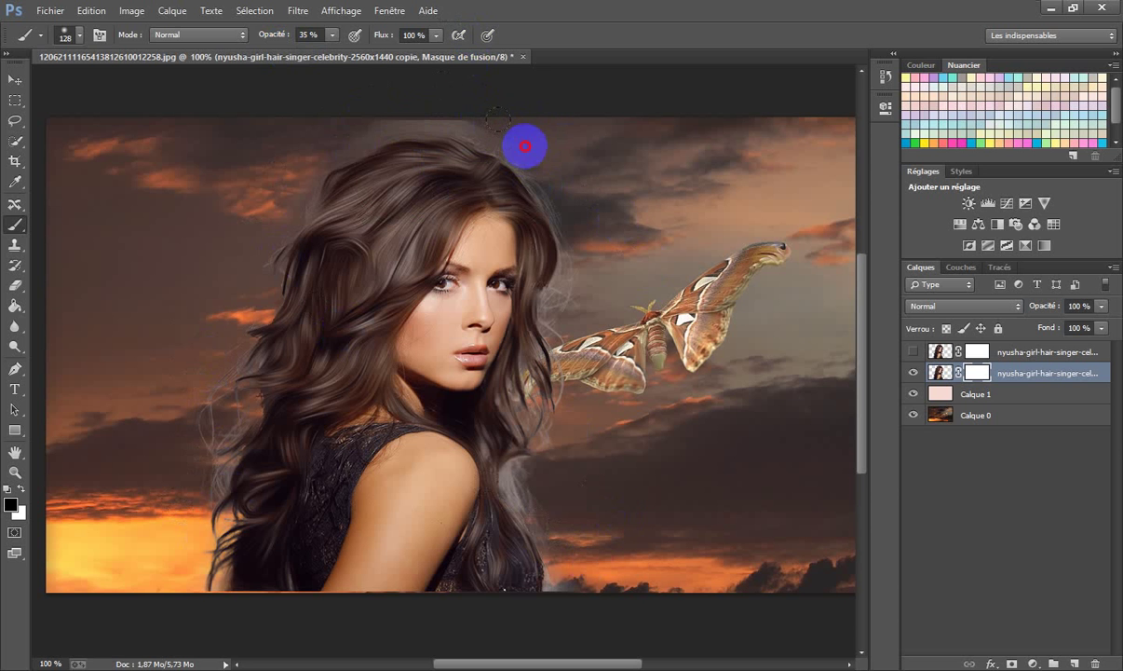
{"action": "mouse_move", "coordinate": [525, 146]}
{"action": "left_mouse_down"}
{"action": "mouse_move", "coordinate": [395, 120]}
{"action": "mouse_move", "coordinate": [465, 114]}
{"action": "mouse_move", "coordinate": [354, 126]}
{"action": "mouse_move", "coordinate": [375, 130]}
{"action": "mouse_move", "coordinate": [267, 301]}
{"action": "left_mouse_up"}
{"action": "mouse_move", "coordinate": [341, 159]}
{"action": "left_mouse_down"}
{"action": "mouse_move", "coordinate": [243, 330]}
{"action": "mouse_move", "coordinate": [272, 206]}
{"action": "mouse_move", "coordinate": [264, 218]}
{"action": "mouse_move", "coordinate": [285, 270]}
{"action": "mouse_move", "coordinate": [216, 410]}
{"action": "mouse_move", "coordinate": [244, 406]}
{"action": "mouse_move", "coordinate": [209, 424]}
{"action": "mouse_move", "coordinate": [192, 570]}
{"action": "mouse_move", "coordinate": [195, 432]}
{"action": "mouse_move", "coordinate": [167, 456]}
{"action": "mouse_move", "coordinate": [253, 263]}
{"action": "mouse_move", "coordinate": [238, 275]}
{"action": "left_mouse_up"}
{"action": "mouse_move", "coordinate": [527, 157]}
{"action": "left_mouse_down"}
{"action": "mouse_move", "coordinate": [576, 262]}
{"action": "mouse_move", "coordinate": [550, 169]}
{"action": "mouse_move", "coordinate": [594, 244]}
{"action": "mouse_move", "coordinate": [564, 358]}
{"action": "mouse_move", "coordinate": [563, 276]}
{"action": "mouse_move", "coordinate": [558, 394]}
{"action": "mouse_move", "coordinate": [531, 368]}
{"action": "mouse_move", "coordinate": [533, 349]}
{"action": "mouse_move", "coordinate": [517, 380]}
{"action": "mouse_move", "coordinate": [519, 457]}
{"action": "mouse_move", "coordinate": [502, 390]}
{"action": "mouse_move", "coordinate": [493, 413]}
{"action": "mouse_move", "coordinate": [527, 492]}
{"action": "mouse_move", "coordinate": [494, 432]}
{"action": "mouse_move", "coordinate": [554, 510]}
{"action": "mouse_move", "coordinate": [548, 542]}
{"action": "mouse_move", "coordinate": [575, 571]}
{"action": "mouse_move", "coordinate": [526, 468]}
{"action": "mouse_move", "coordinate": [564, 569]}
{"action": "mouse_move", "coordinate": [535, 435]}
{"action": "mouse_move", "coordinate": [542, 493]}
{"action": "mouse_move", "coordinate": [525, 437]}
{"action": "mouse_move", "coordinate": [557, 579]}
{"action": "left_mouse_up"}
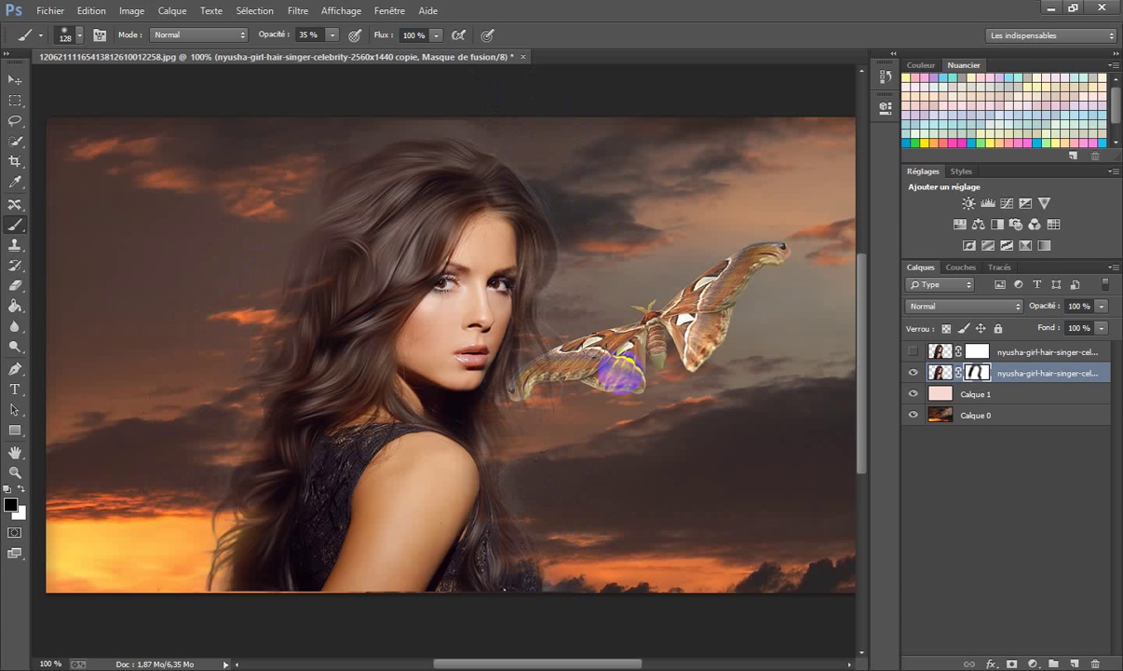
{"action": "mouse_move", "coordinate": [524, 462]}
{"action": "left_mouse_down"}
{"action": "mouse_move", "coordinate": [514, 425]}
{"action": "mouse_move", "coordinate": [574, 225]}
{"action": "mouse_move", "coordinate": [574, 246]}
{"action": "left_mouse_up"}
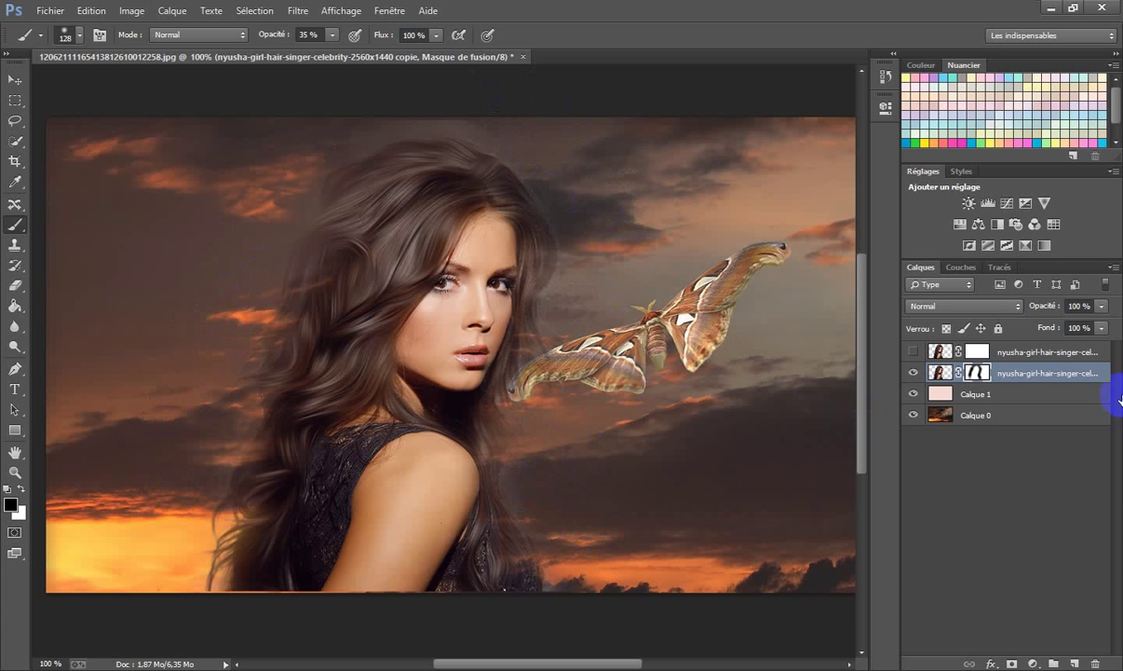
- Show the upper portrait copy and paint black on its mask around the hair outline to soften the halo
{"action": "left_click", "coordinate": [966, 355]}
{"action": "left_click", "coordinate": [914, 351]}
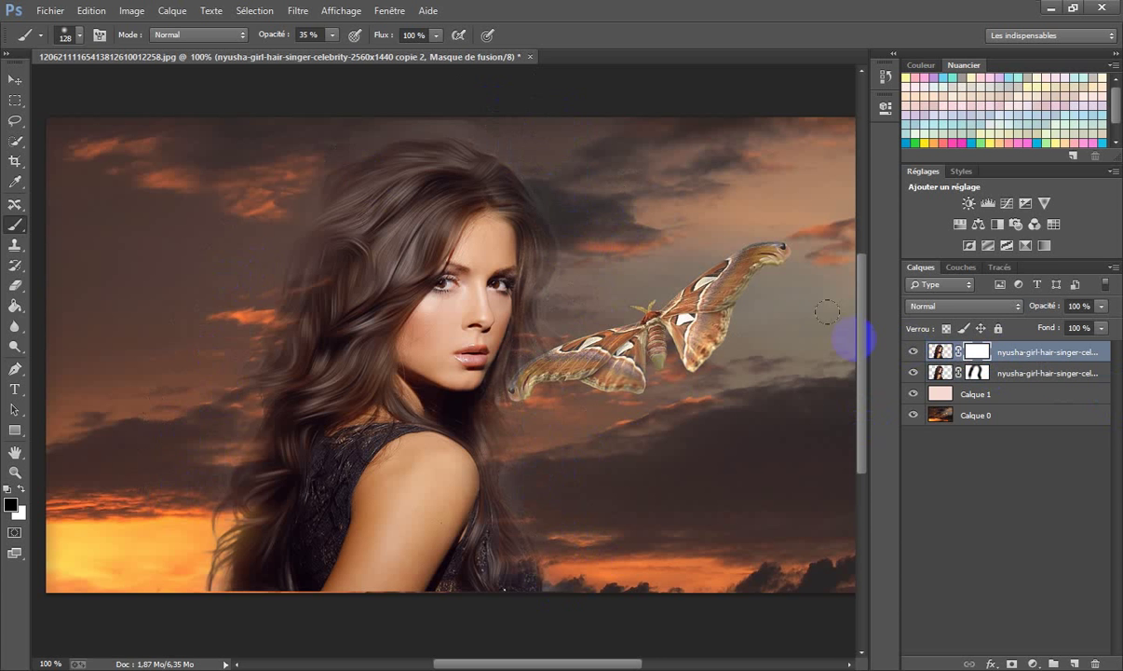
{"action": "mouse_move", "coordinate": [504, 145]}
{"action": "left_mouse_down"}
{"action": "mouse_move", "coordinate": [486, 134]}
{"action": "mouse_move", "coordinate": [388, 151]}
{"action": "left_mouse_up"}
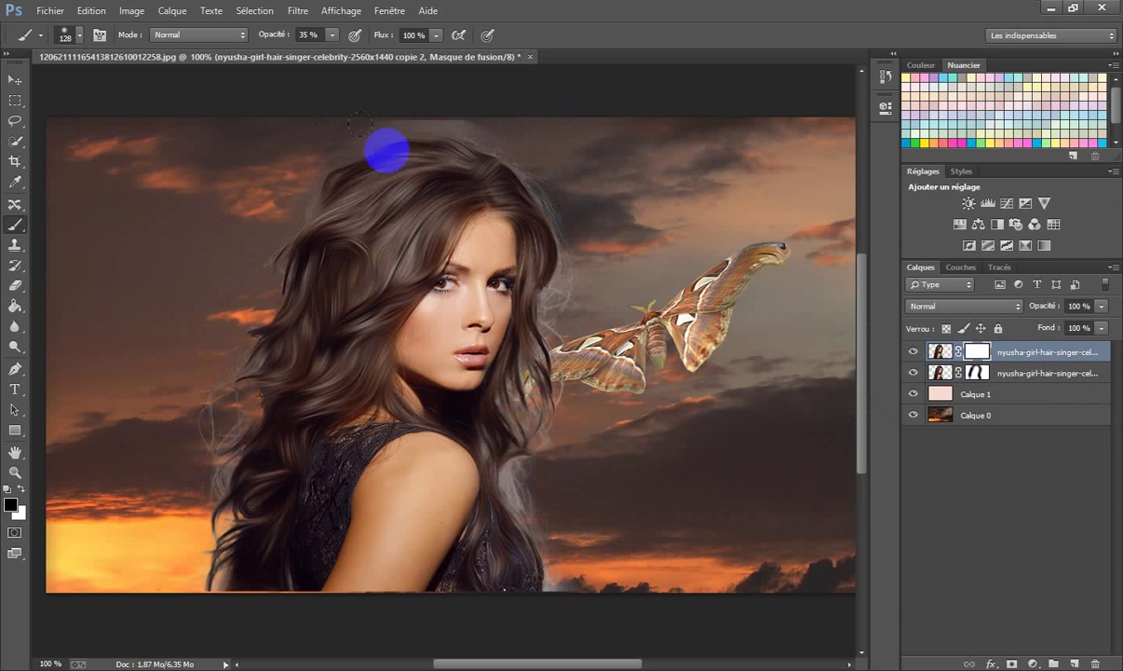
{"action": "mouse_move", "coordinate": [468, 135]}
{"action": "left_mouse_down"}
{"action": "mouse_move", "coordinate": [376, 127]}
{"action": "mouse_move", "coordinate": [340, 159]}
{"action": "left_mouse_up"}
{"action": "left_click_drag", "start_coordinate": [470, 122], "coordinate": [467, 122]}
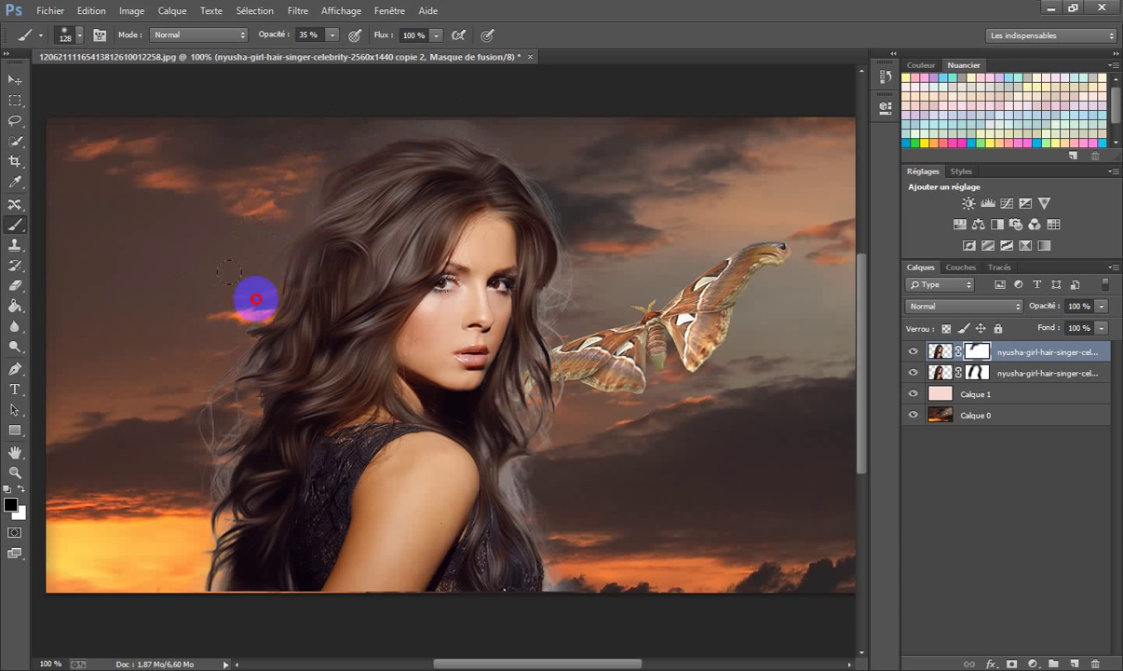
{"action": "mouse_move", "coordinate": [255, 337]}
{"action": "left_mouse_down"}
{"action": "mouse_move", "coordinate": [221, 409]}
{"action": "mouse_move", "coordinate": [231, 419]}
{"action": "mouse_move", "coordinate": [204, 553]}
{"action": "left_mouse_up"}
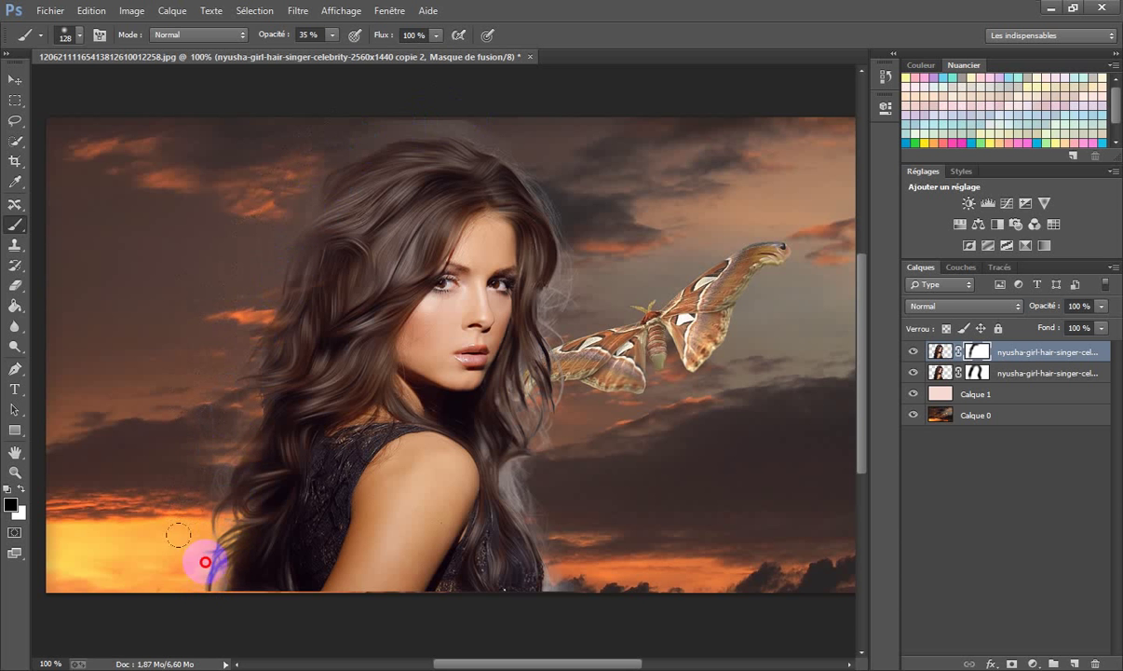
{"action": "mouse_move", "coordinate": [241, 402]}
{"action": "left_mouse_down"}
{"action": "mouse_move", "coordinate": [197, 554]}
{"action": "mouse_move", "coordinate": [185, 556]}
{"action": "mouse_move", "coordinate": [268, 200]}
{"action": "mouse_move", "coordinate": [301, 166]}
{"action": "mouse_move", "coordinate": [438, 117]}
{"action": "mouse_move", "coordinate": [538, 151]}
{"action": "mouse_move", "coordinate": [568, 190]}
{"action": "mouse_move", "coordinate": [585, 249]}
{"action": "mouse_move", "coordinate": [555, 438]}
{"action": "mouse_move", "coordinate": [529, 429]}
{"action": "mouse_move", "coordinate": [531, 468]}
{"action": "mouse_move", "coordinate": [523, 442]}
{"action": "mouse_move", "coordinate": [517, 487]}
{"action": "mouse_move", "coordinate": [506, 442]}
{"action": "mouse_move", "coordinate": [583, 614]}
{"action": "mouse_move", "coordinate": [551, 495]}
{"action": "mouse_move", "coordinate": [526, 492]}
{"action": "mouse_move", "coordinate": [515, 426]}
{"action": "mouse_move", "coordinate": [535, 401]}
{"action": "left_mouse_up"}
{"action": "mouse_move", "coordinate": [589, 225]}
{"action": "left_mouse_down"}
{"action": "mouse_move", "coordinate": [567, 178]}
{"action": "mouse_move", "coordinate": [529, 160]}
{"action": "mouse_move", "coordinate": [528, 137]}
{"action": "mouse_move", "coordinate": [352, 129]}
{"action": "mouse_move", "coordinate": [304, 198]}
{"action": "left_mouse_up"}
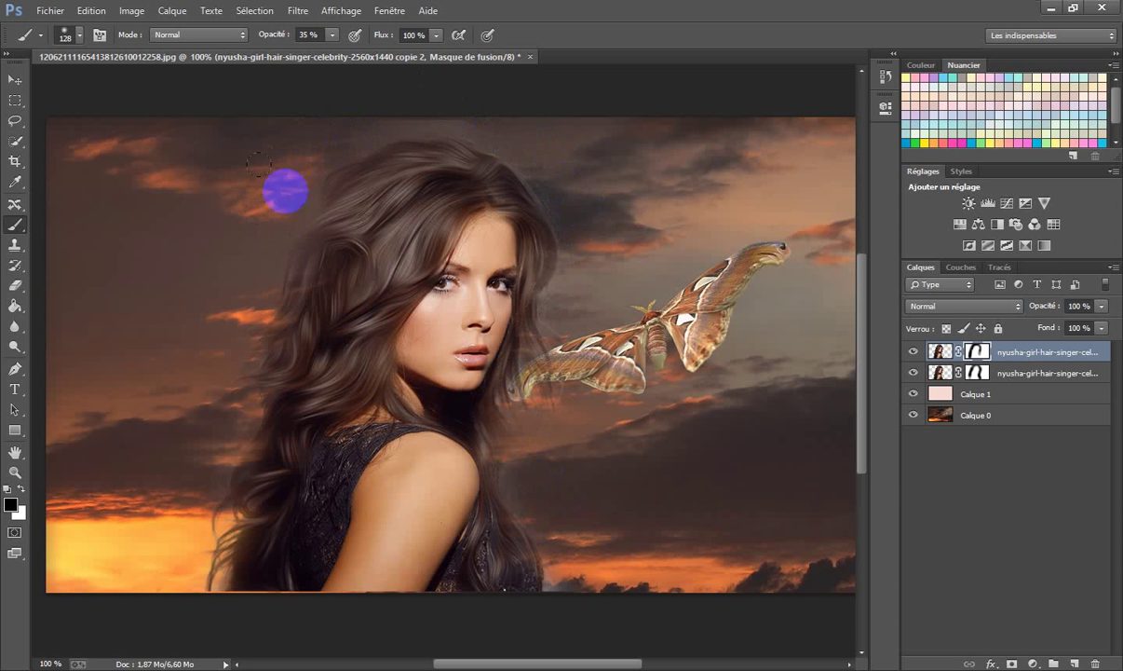
- Darken the lower portrait layer's mask further along the outer edges of the hair
{"action": "left_click", "coordinate": [993, 375]}
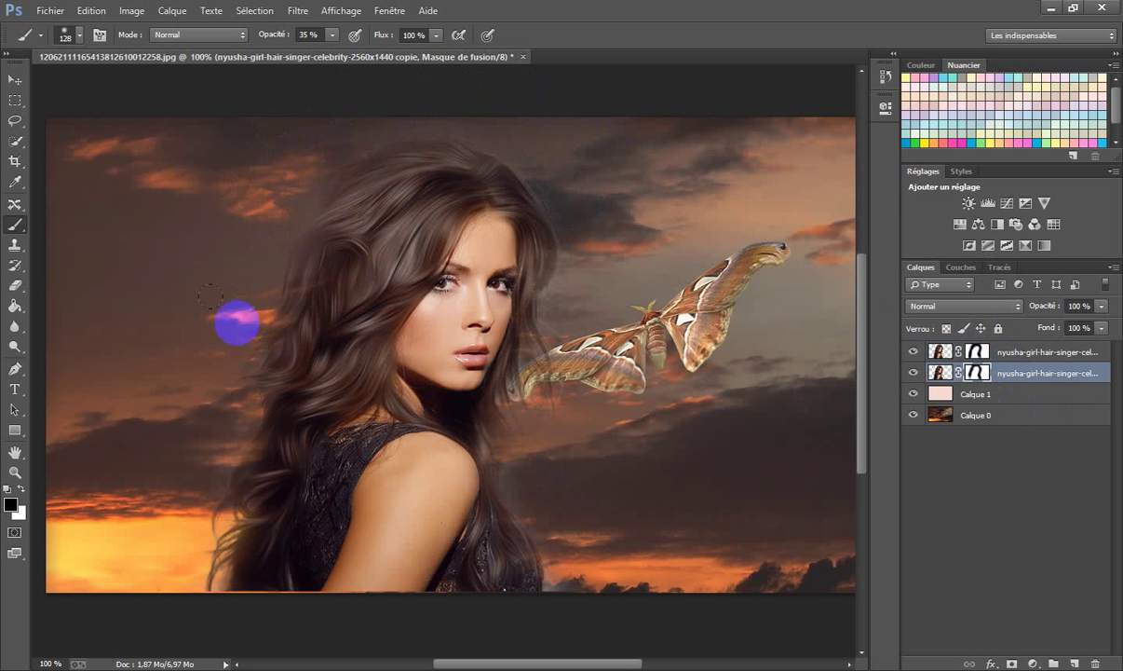
{"action": "mouse_move", "coordinate": [542, 169]}
{"action": "left_mouse_down"}
{"action": "mouse_move", "coordinate": [569, 203]}
{"action": "mouse_move", "coordinate": [565, 193]}
{"action": "mouse_move", "coordinate": [543, 275]}
{"action": "left_mouse_up"}
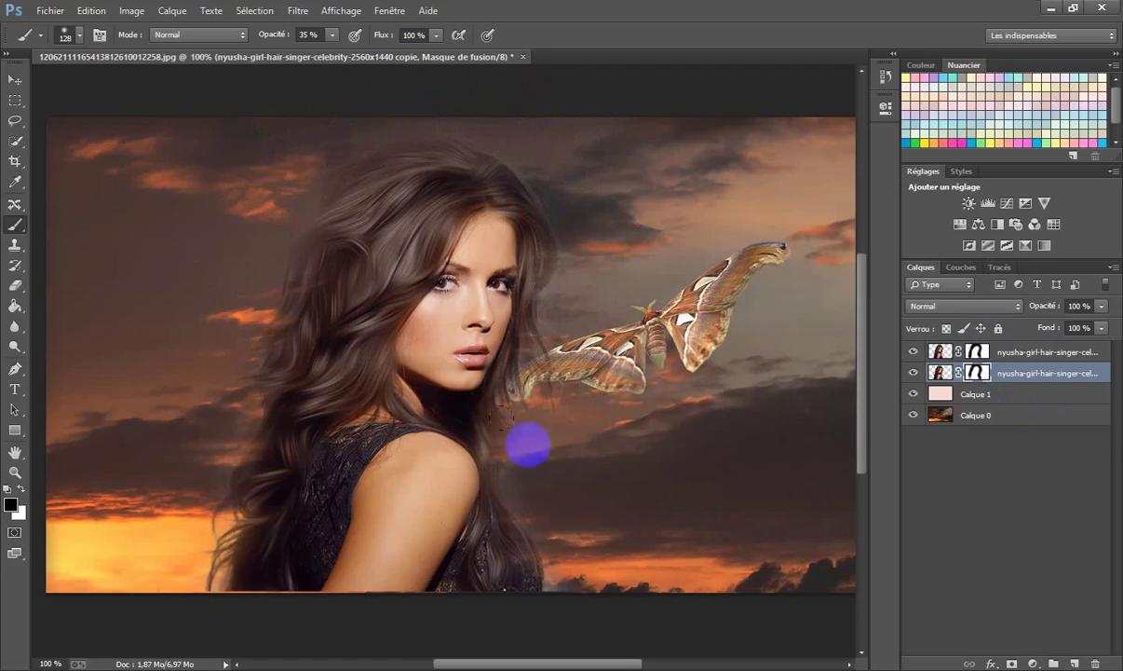
{"action": "mouse_move", "coordinate": [518, 473]}
{"action": "left_mouse_down"}
{"action": "mouse_move", "coordinate": [522, 428]}
{"action": "mouse_move", "coordinate": [493, 409]}
{"action": "left_mouse_up"}
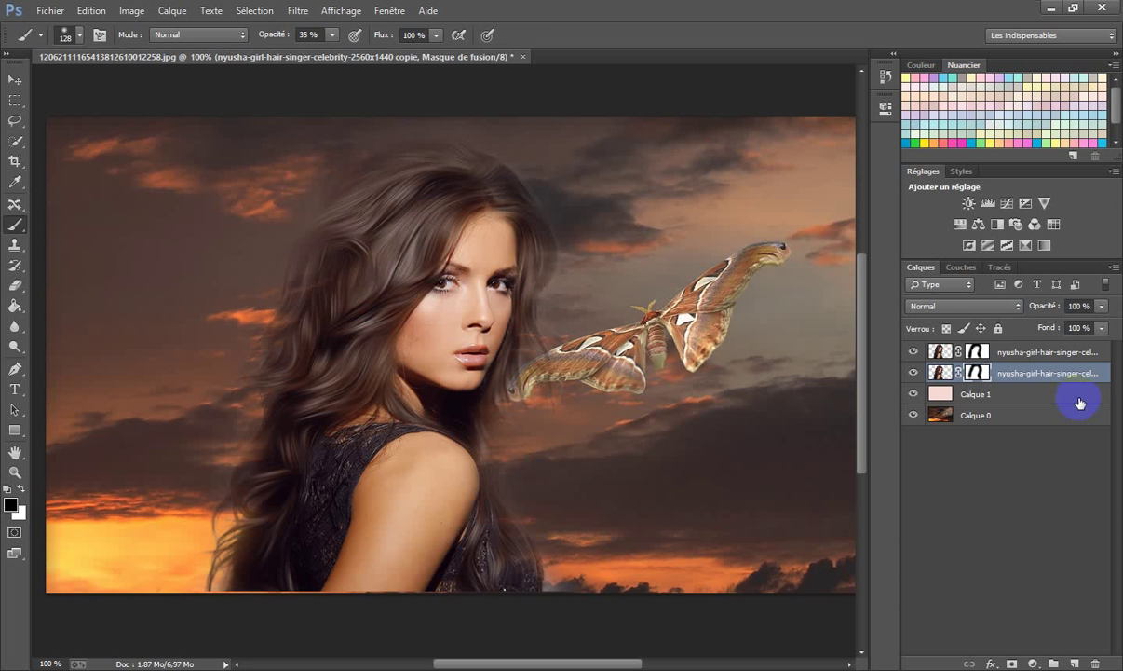
- Paint white on the lower portrait layer's mask to restore the hair at the crown of the head
{"action": "left_click", "coordinate": [988, 353]}
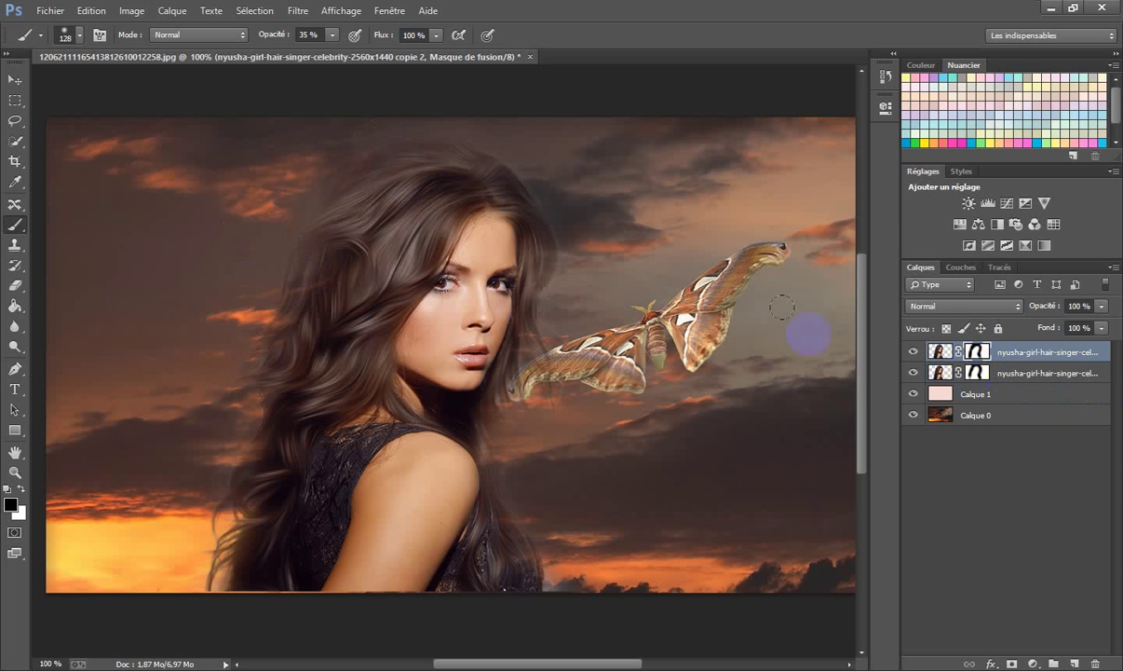
{"action": "left_click", "coordinate": [977, 372]}
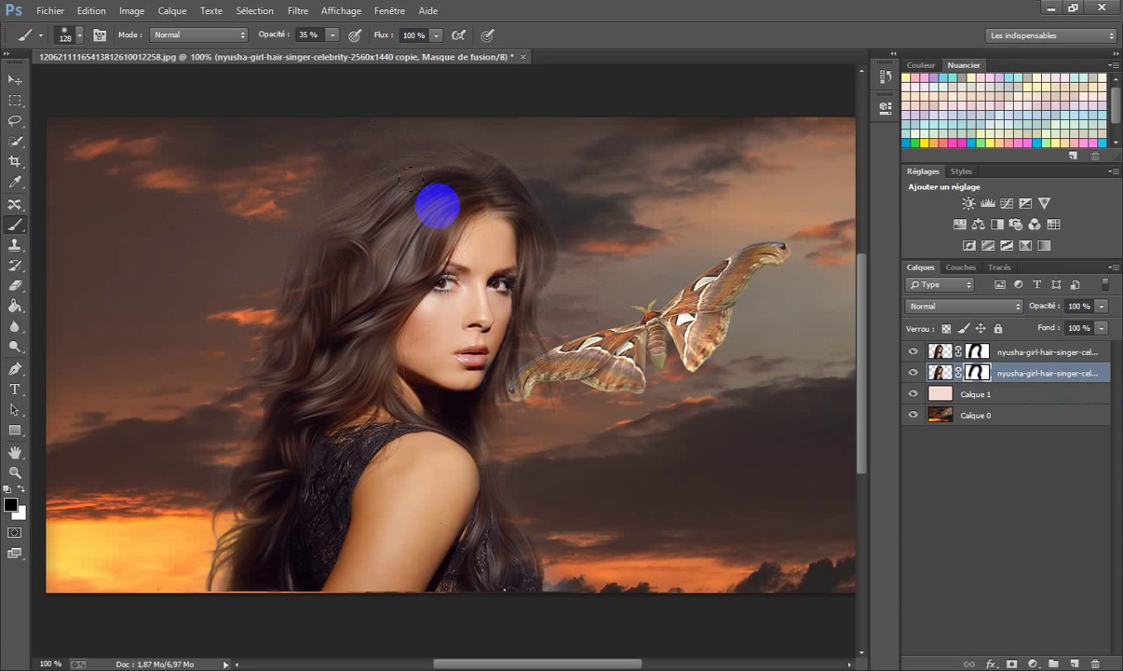
{"action": "key", "text": "x"}
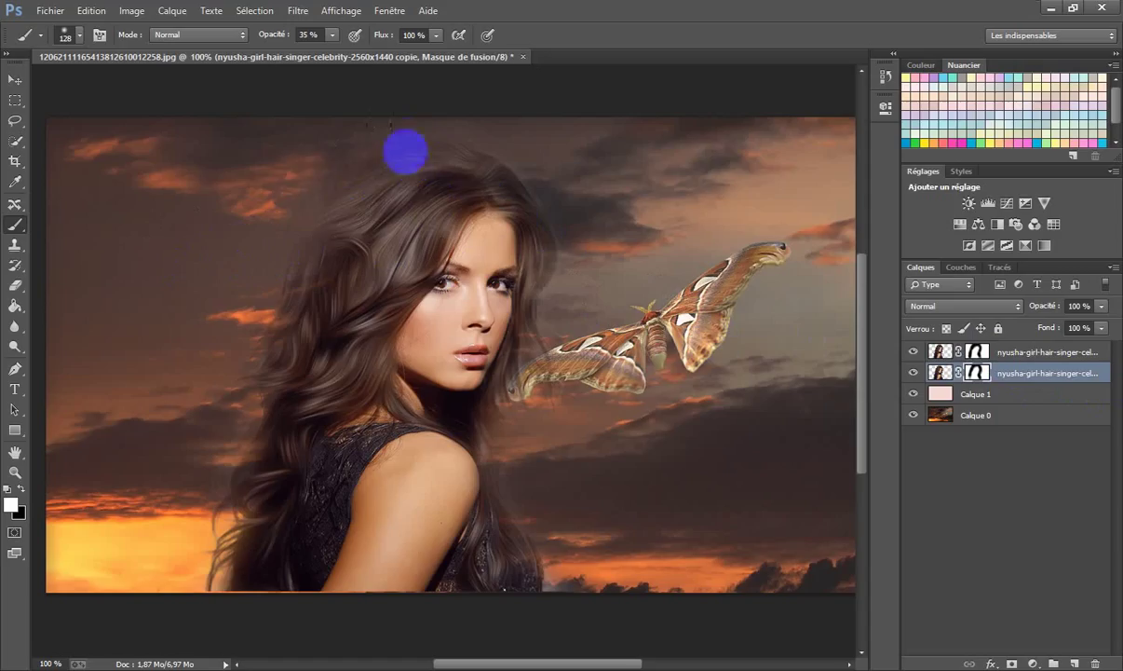
{"action": "mouse_move", "coordinate": [301, 201]}
{"action": "left_mouse_down"}
{"action": "mouse_move", "coordinate": [403, 190]}
{"action": "mouse_move", "coordinate": [380, 180]}
{"action": "left_mouse_up"}
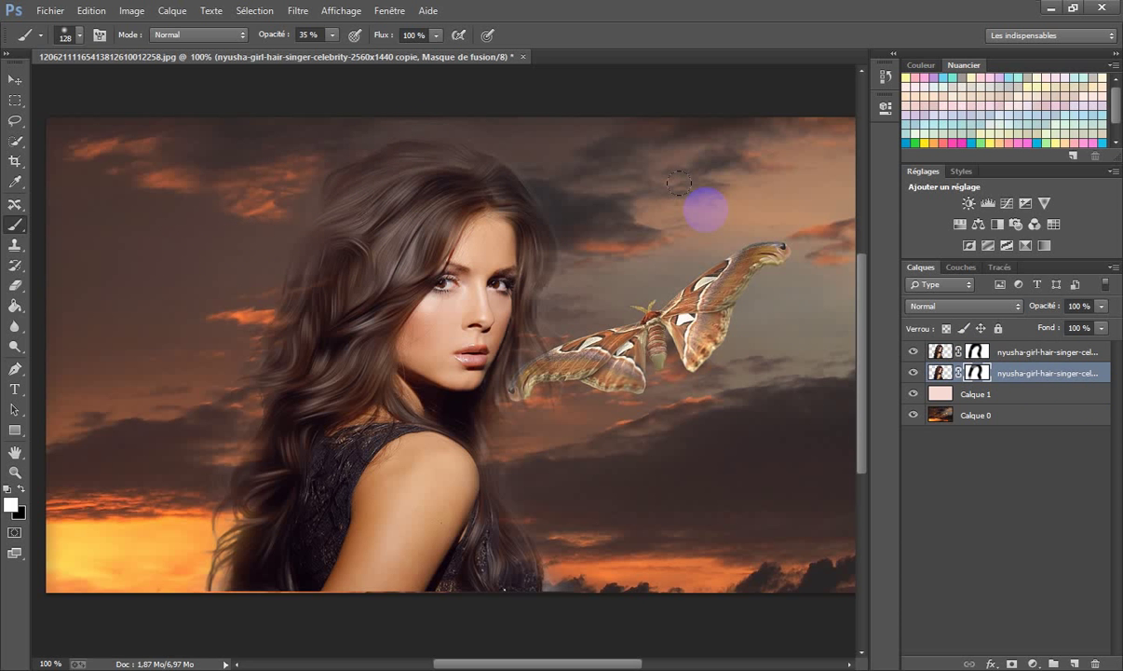
- Merge the upper portrait copy with the portrait layer below and move the woman down and left, away from the moth
{"action": "right_click", "coordinate": [1037, 352]}
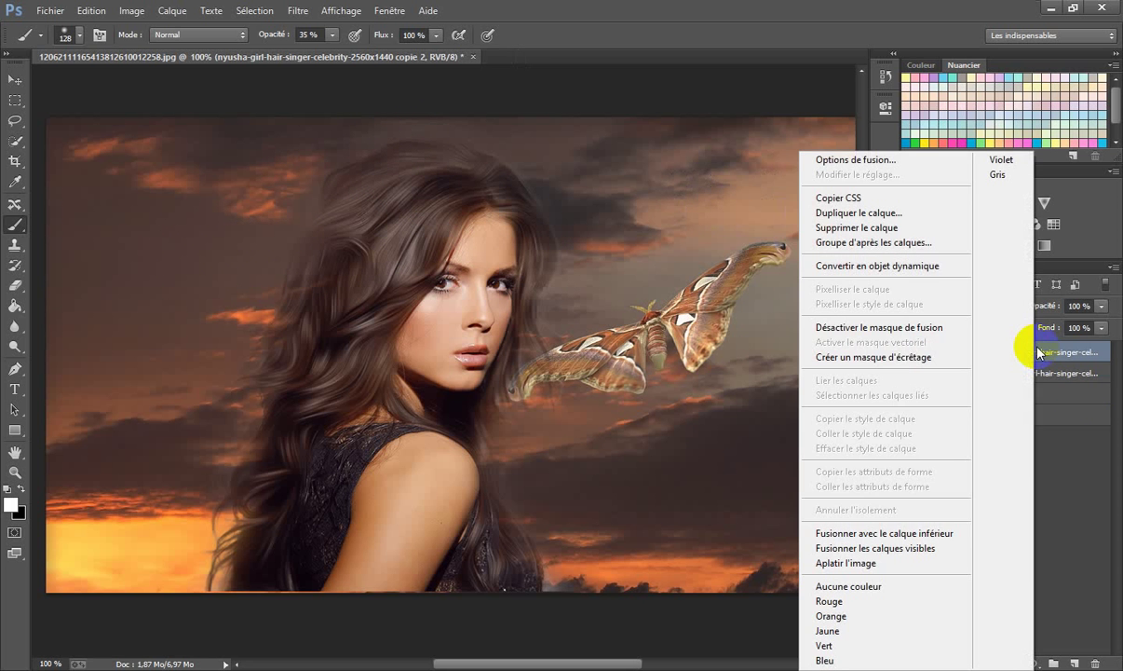
{"action": "left_click", "coordinate": [972, 535]}
{"action": "left_click", "coordinate": [529, 269]}
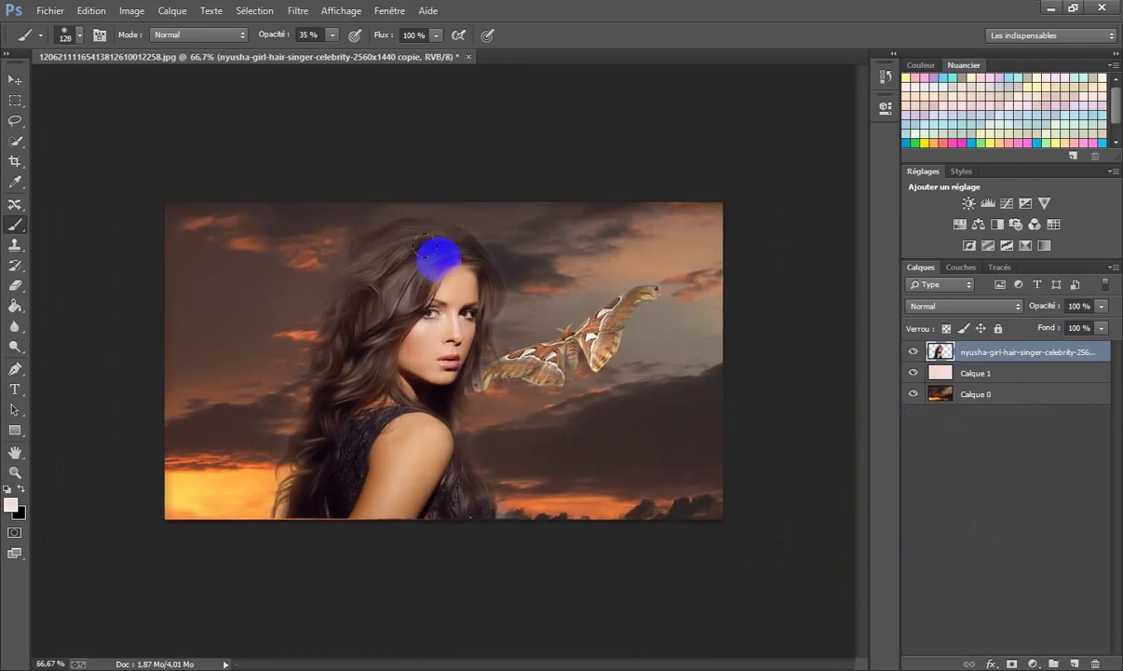
{"action": "left_click", "coordinate": [15, 80]}
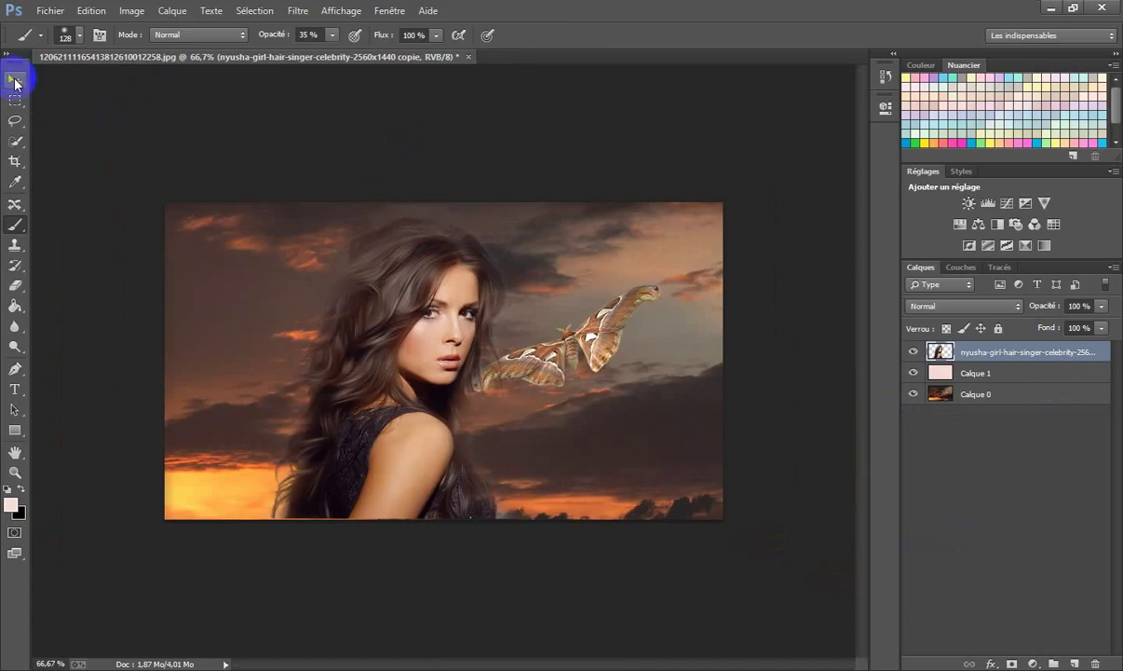
{"action": "left_click_drag", "start_coordinate": [432, 499], "coordinate": [369, 526]}
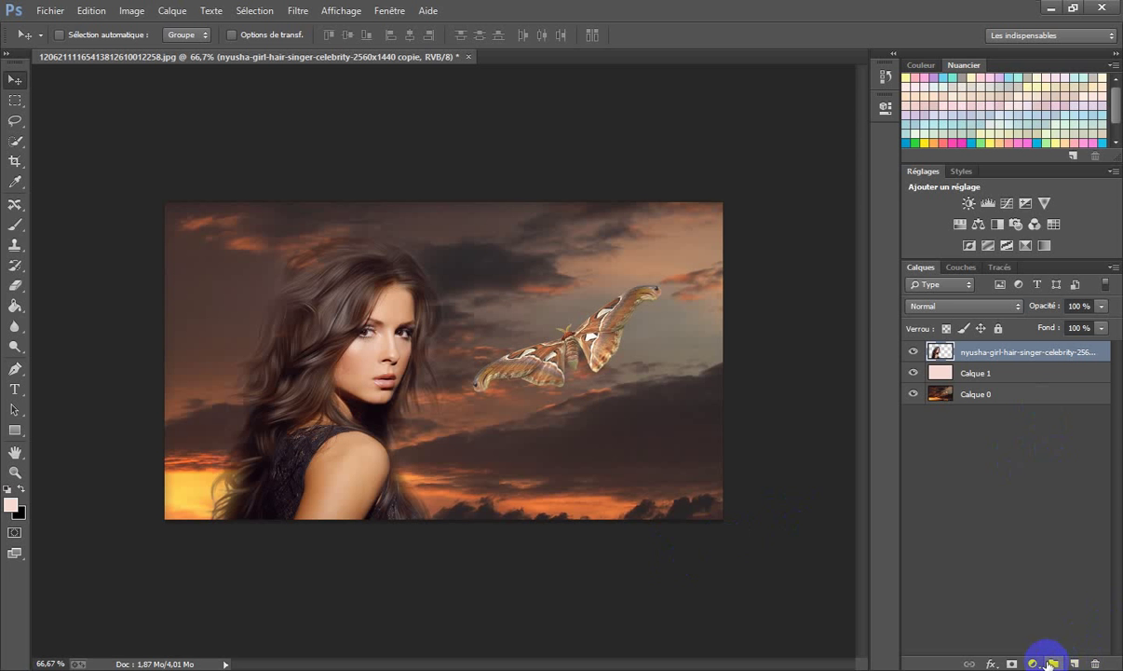
- Create a new layer above the portrait and turn it into a gradient fill layer
{"action": "left_click", "coordinate": [1083, 662]}
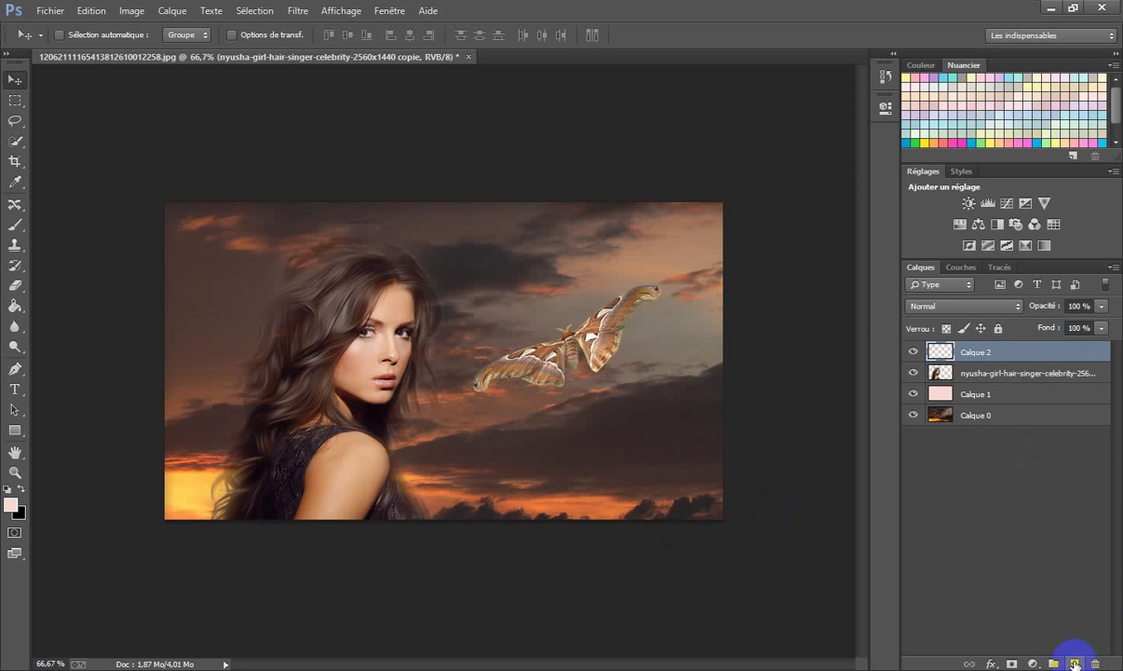
{"action": "left_click", "coordinate": [1033, 663]}
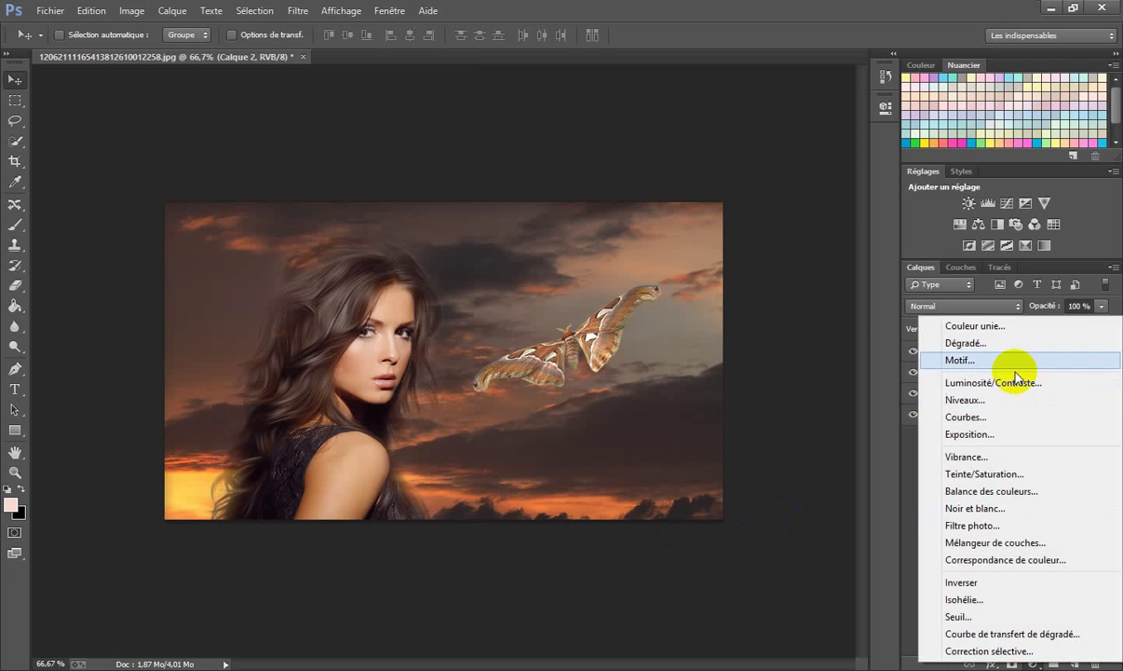
{"action": "left_click", "coordinate": [1003, 345]}
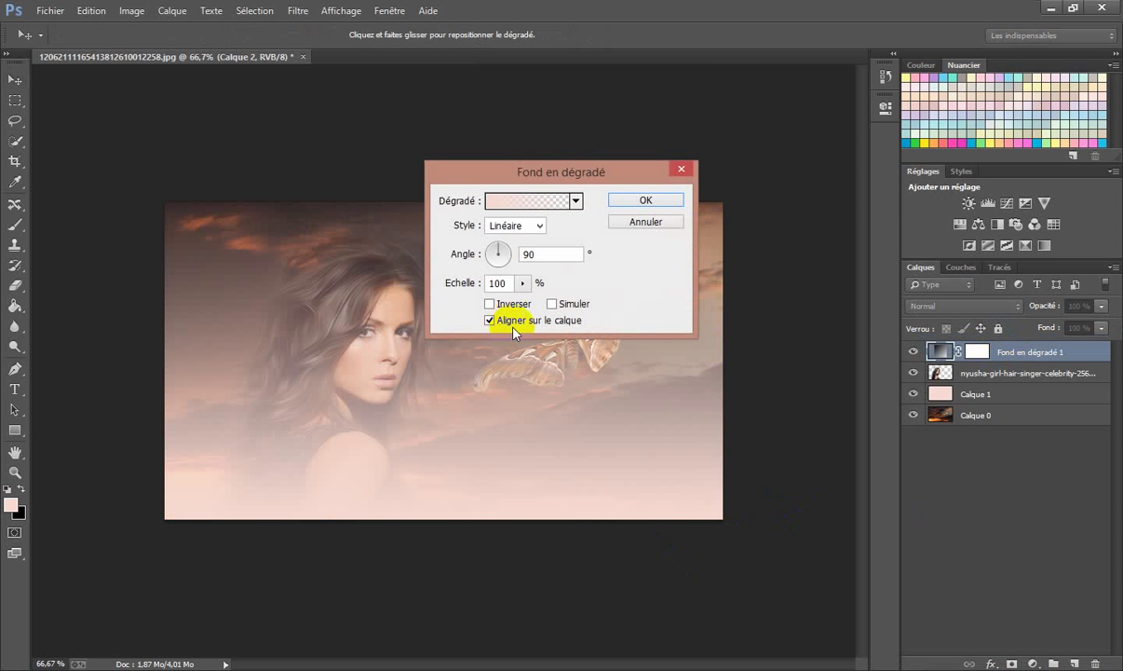
- Set the starting colour stop of the fill's gradient to orange #f6a60d
{"action": "left_click", "coordinate": [508, 201]}
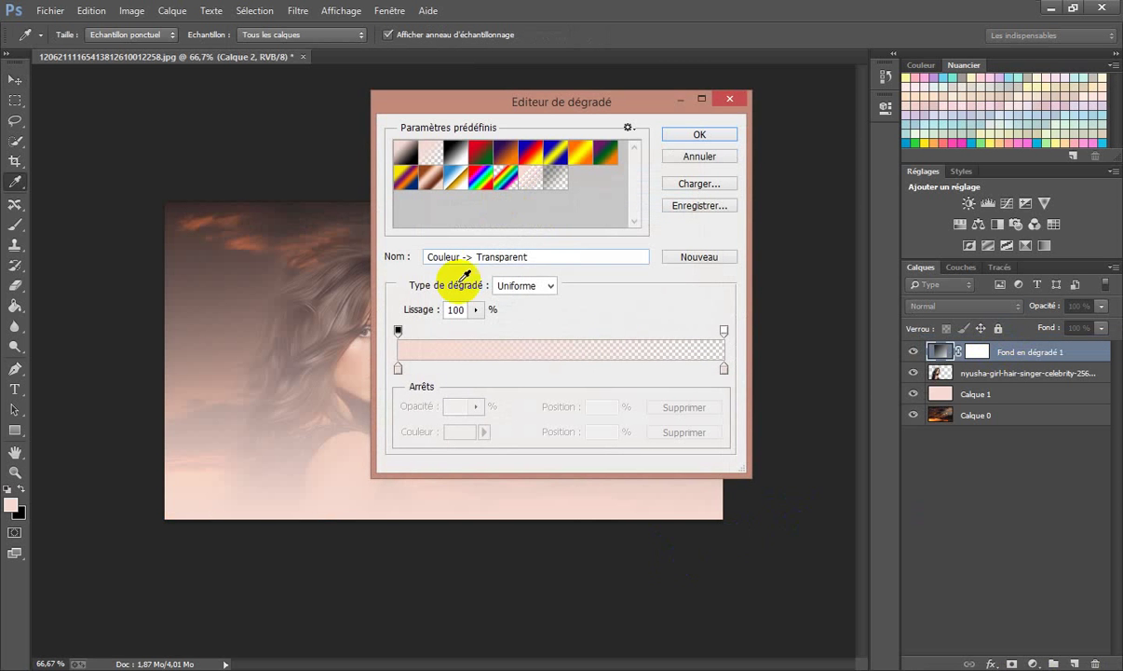
{"action": "left_click", "coordinate": [398, 368]}
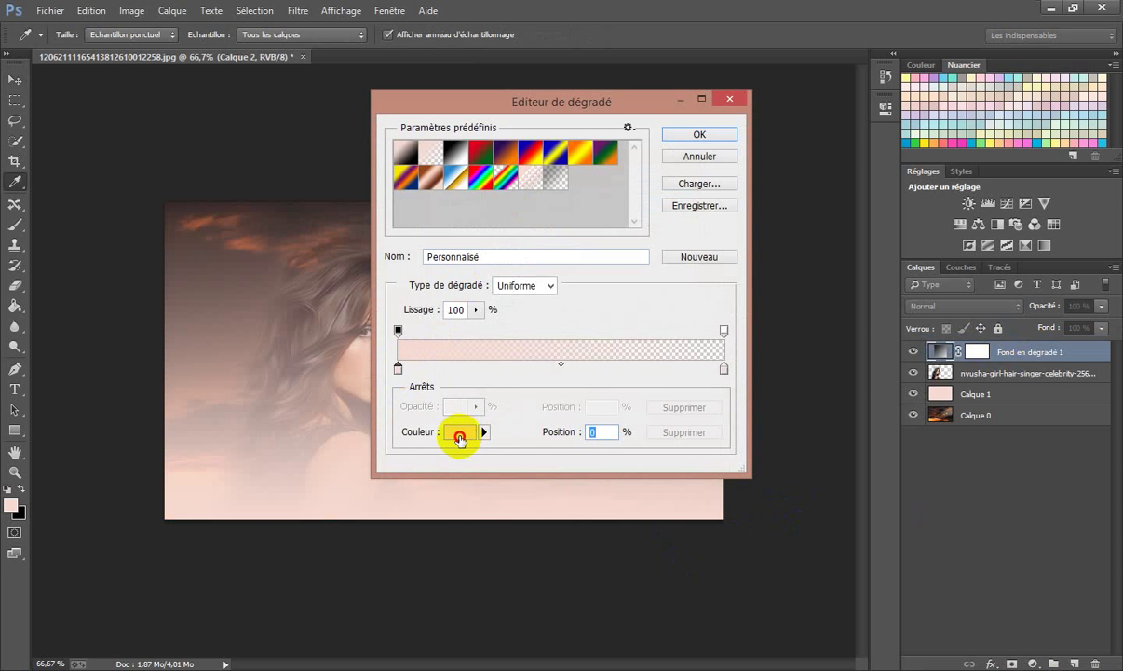
{"action": "left_click", "coordinate": [461, 432]}
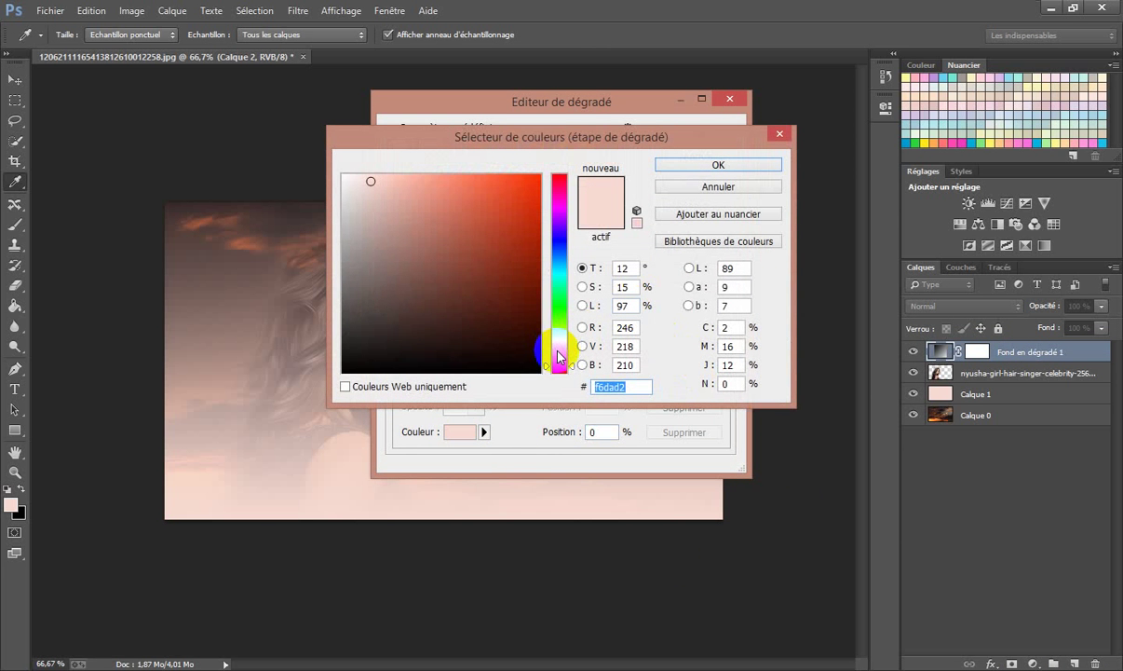
{"action": "left_click", "coordinate": [560, 351]}
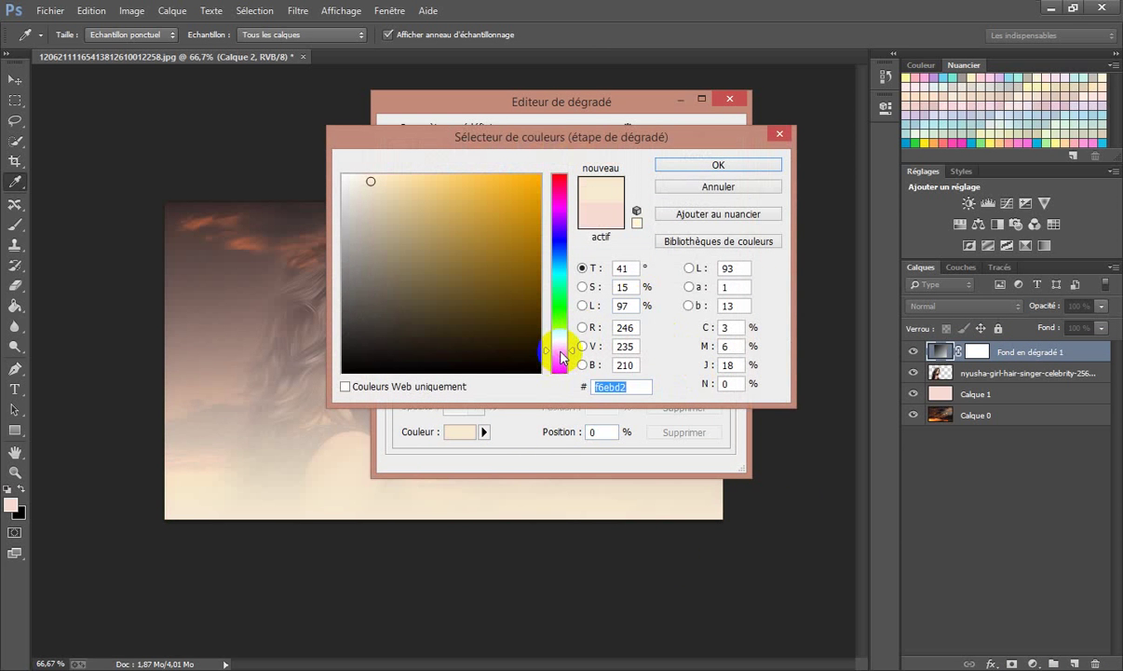
{"action": "left_click", "coordinate": [561, 351]}
{"action": "left_click", "coordinate": [530, 178]}
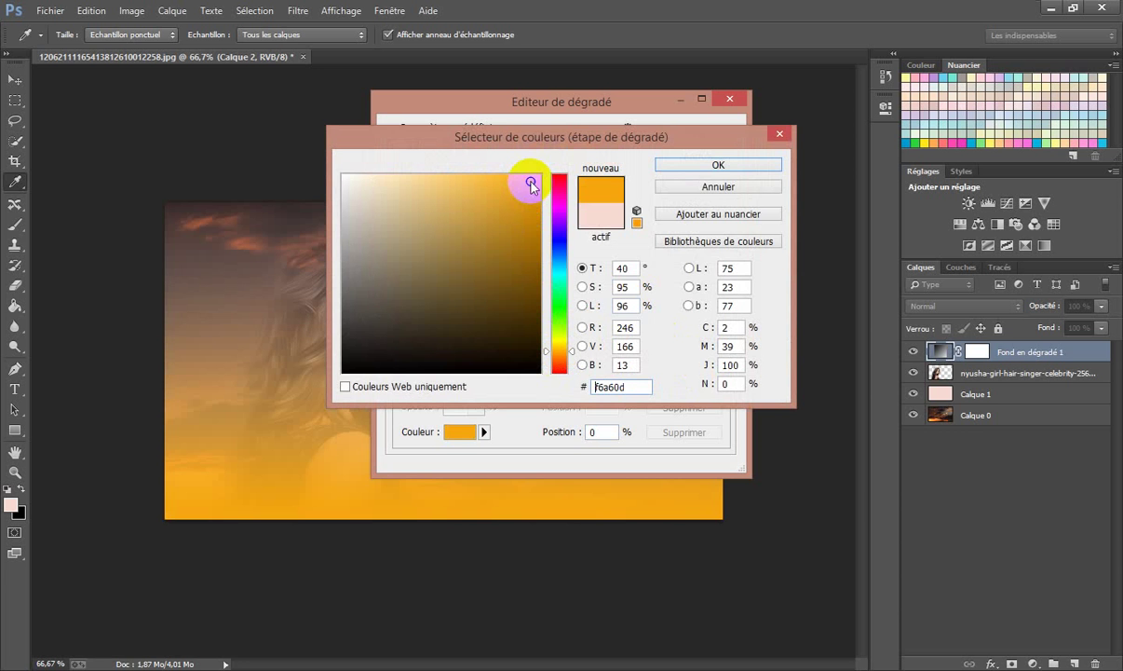
{"action": "left_click", "coordinate": [713, 166]}
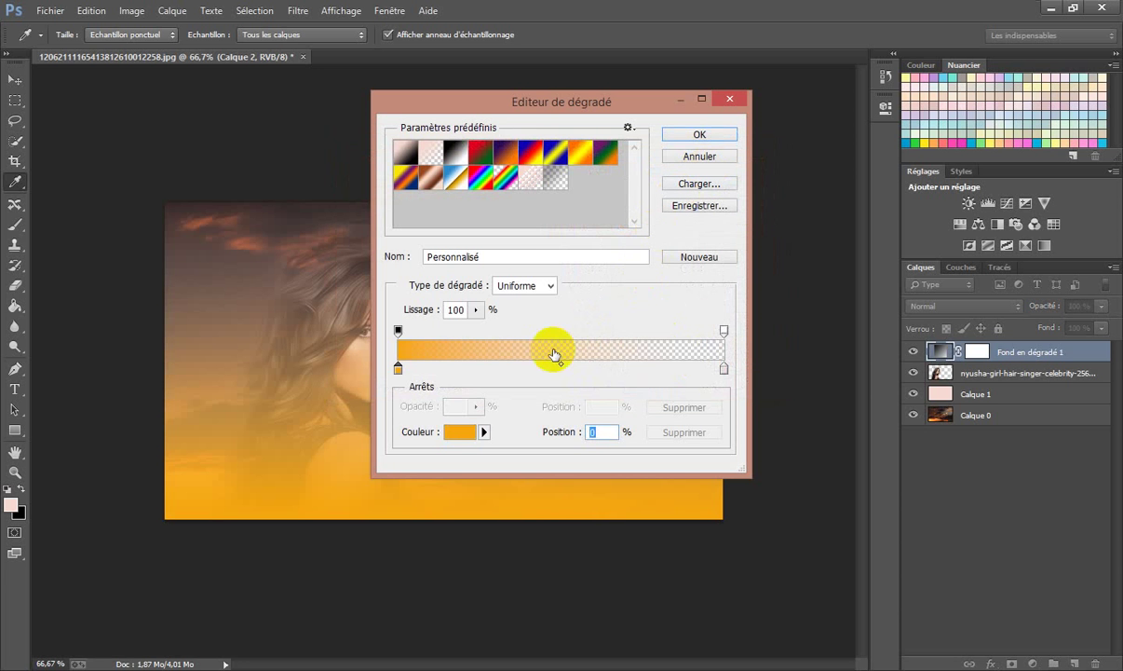
- Move the gradient's starting opacity stop to position 9% and accept the edited gradient
{"action": "left_click", "coordinate": [398, 330]}
{"action": "left_click_drag", "start_coordinate": [429, 333], "coordinate": [430, 329]}
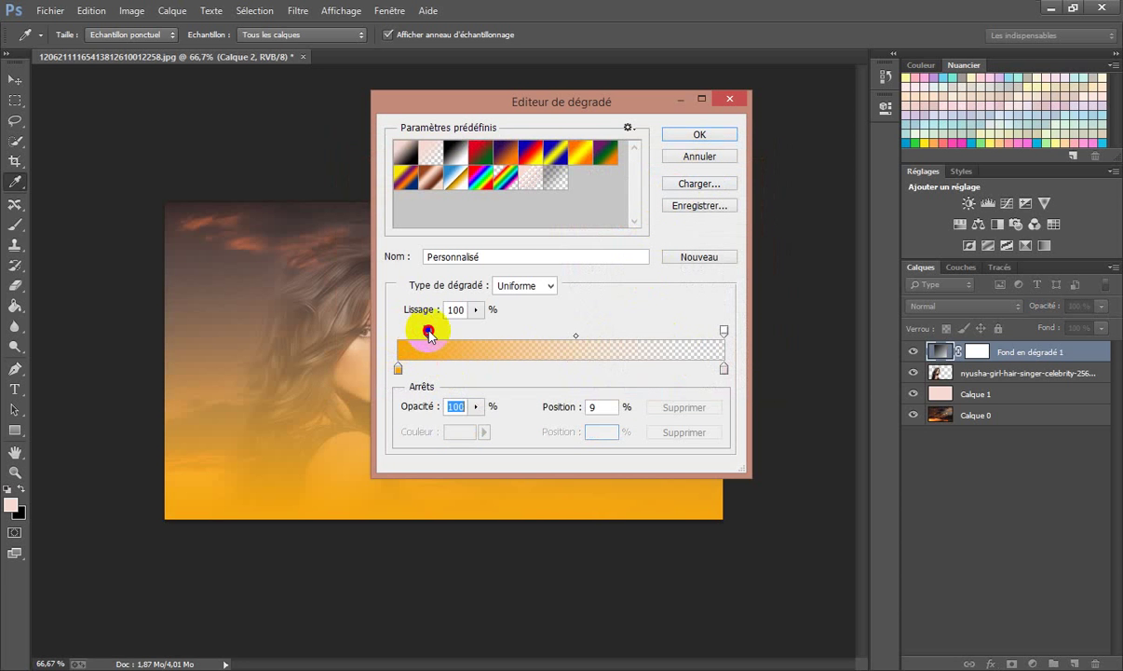
{"action": "left_click", "coordinate": [687, 136]}
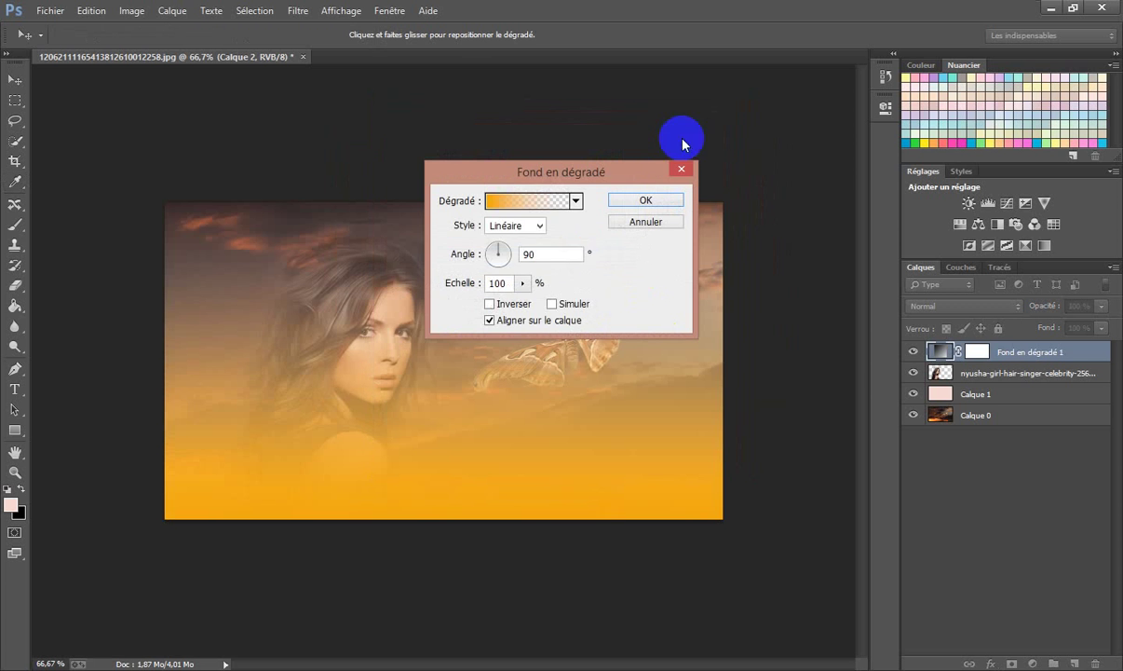
- Set the gradient fill's style to Radial and its angle to 18.43°
{"action": "left_click", "coordinate": [540, 228]}
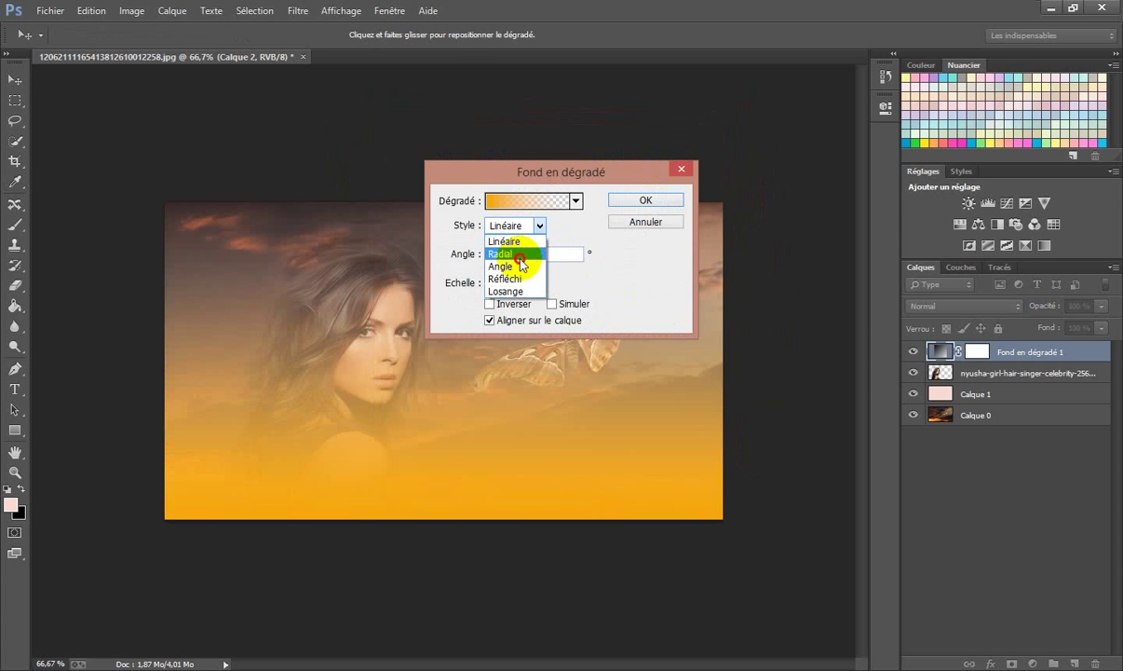
{"action": "left_click", "coordinate": [519, 253]}
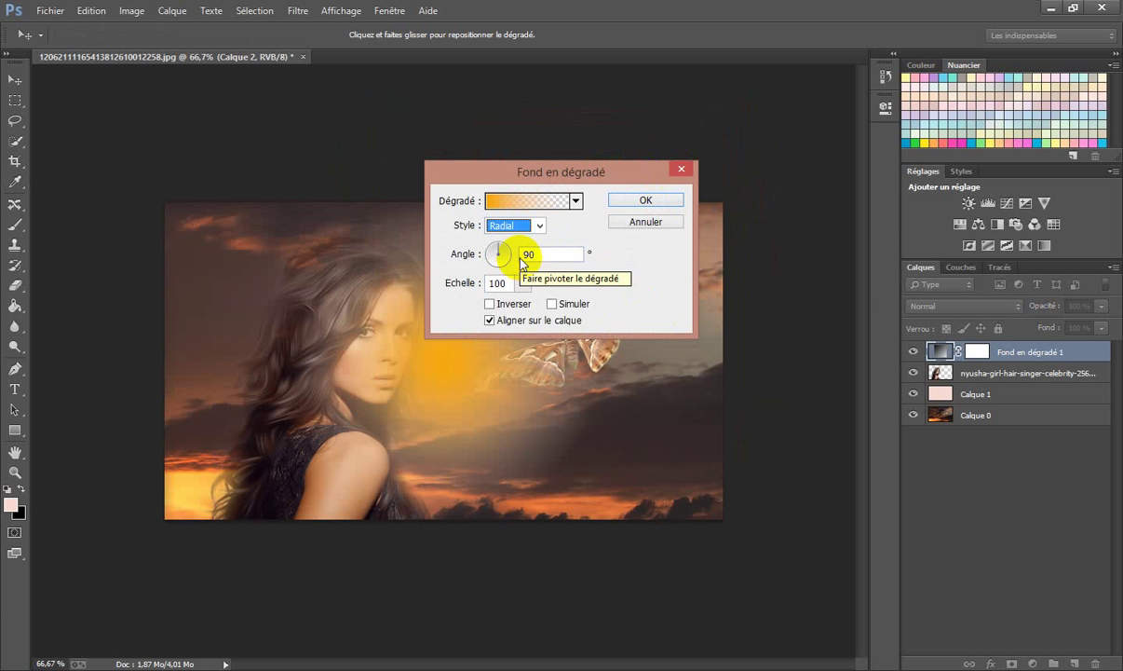
{"action": "left_click", "coordinate": [511, 254]}
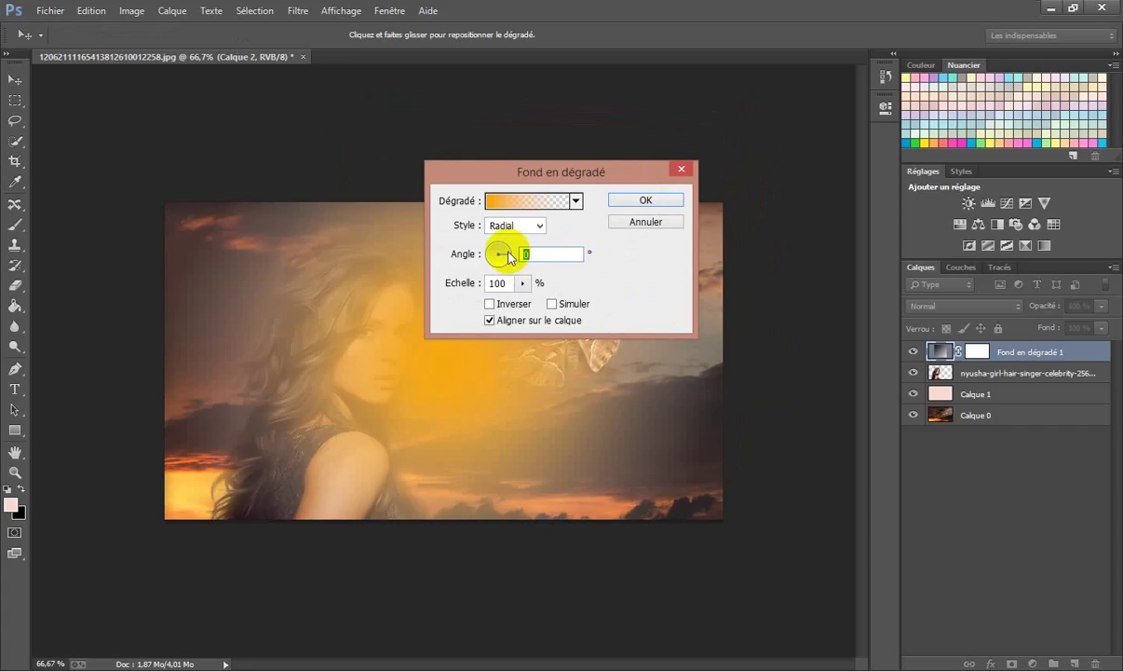
{"action": "left_click", "coordinate": [509, 254]}
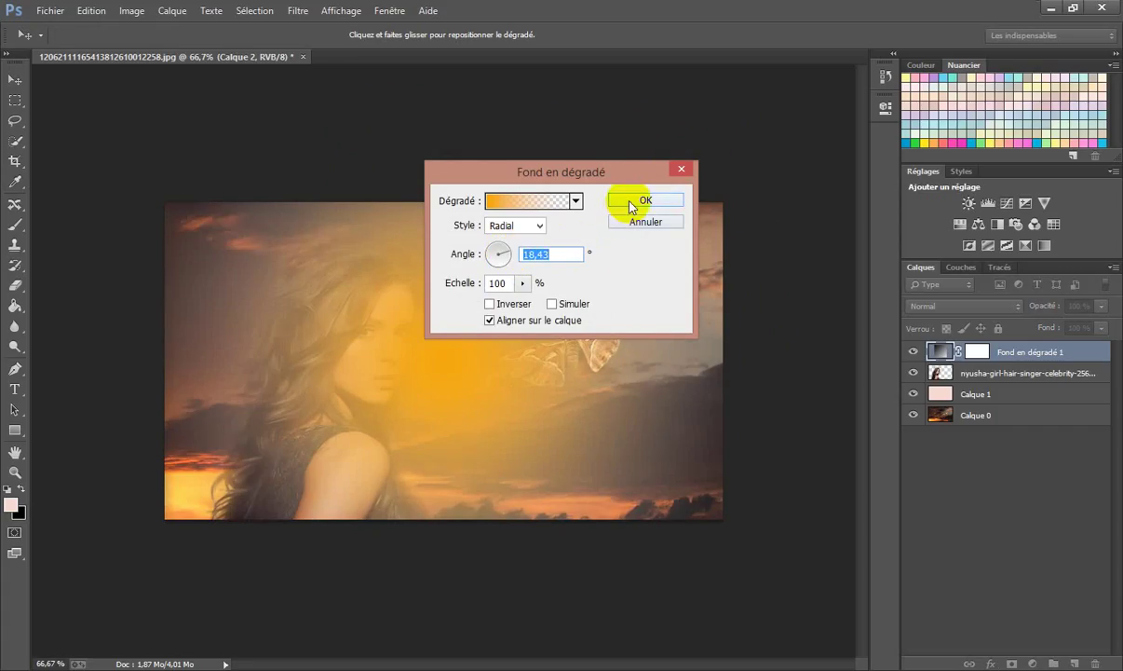
- Shift the radial glow up beside the woman's head, accept the fill and place its layer directly below the portrait layer
{"action": "left_click_drag", "start_coordinate": [429, 455], "coordinate": [489, 389]}
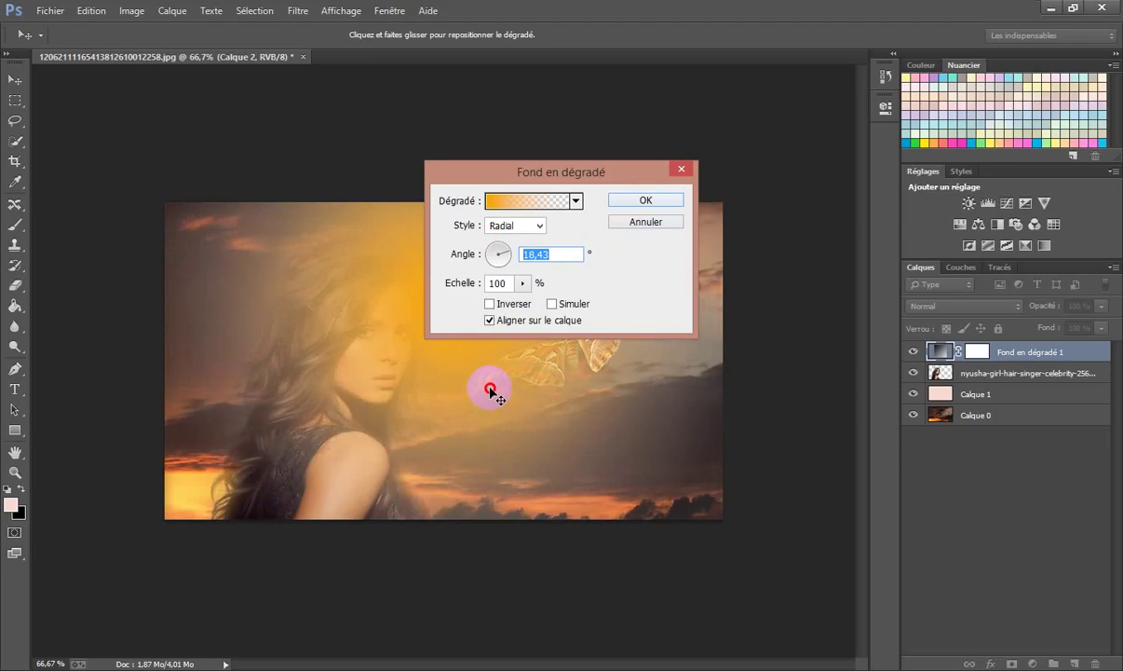
{"action": "left_click_drag", "start_coordinate": [490, 390], "coordinate": [494, 394]}
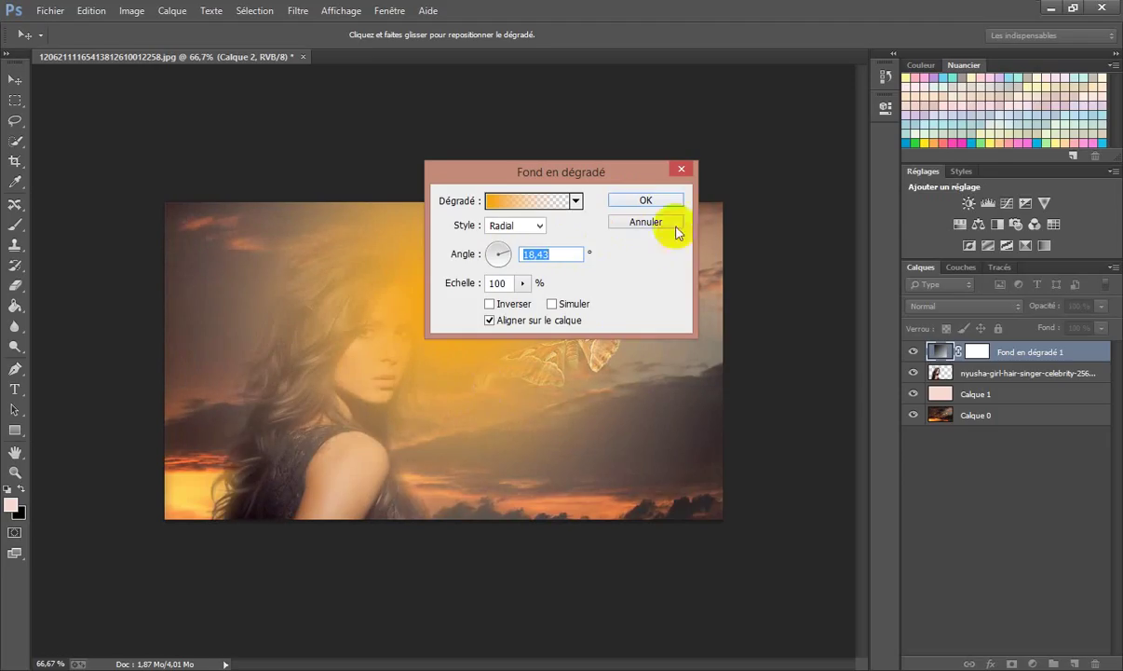
{"action": "left_click", "coordinate": [663, 200]}
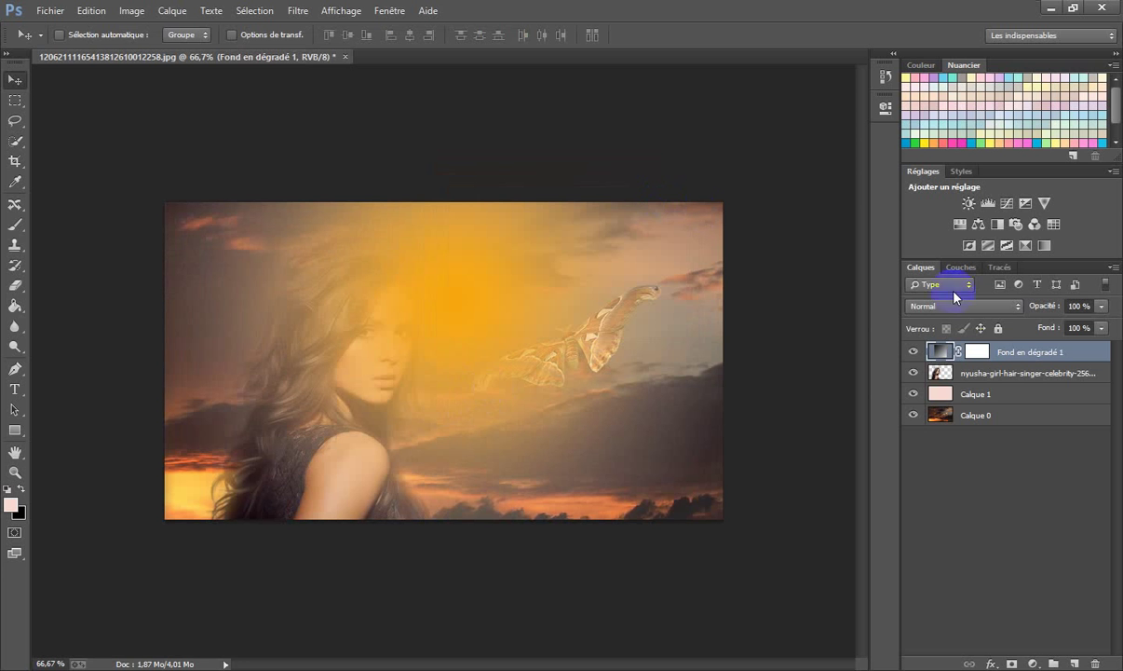
{"action": "left_click_drag", "start_coordinate": [976, 353], "coordinate": [995, 380]}
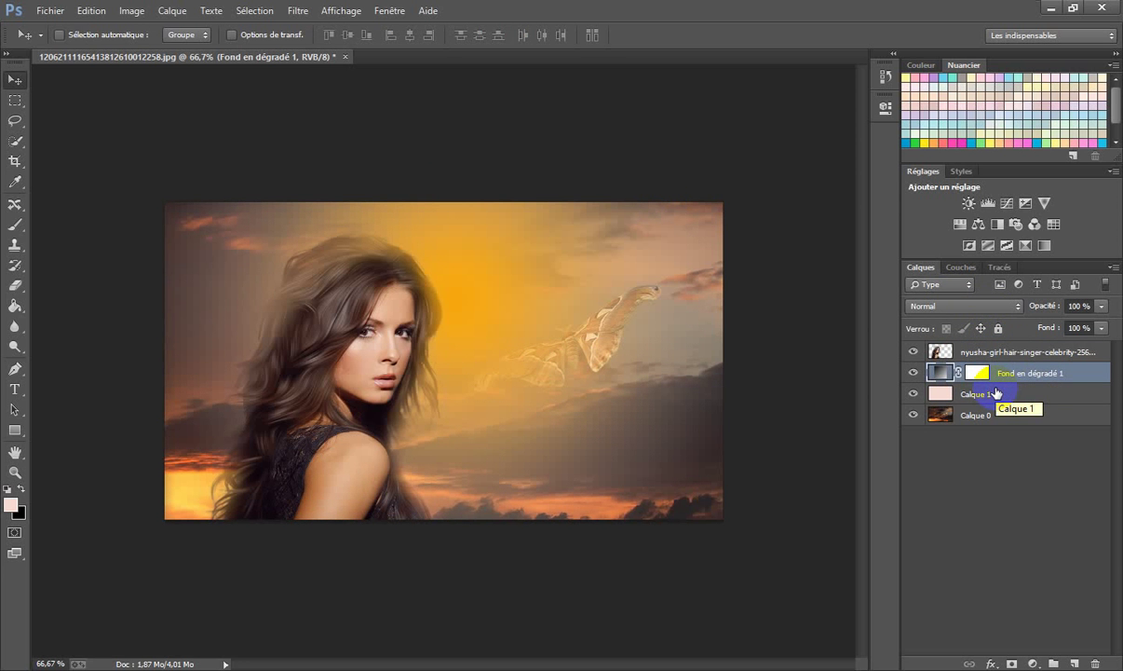
- Try the Lumière tamisée, Superposition and Incrustation blend modes on the gradient fill layer
{"action": "left_click", "coordinate": [1017, 307]}
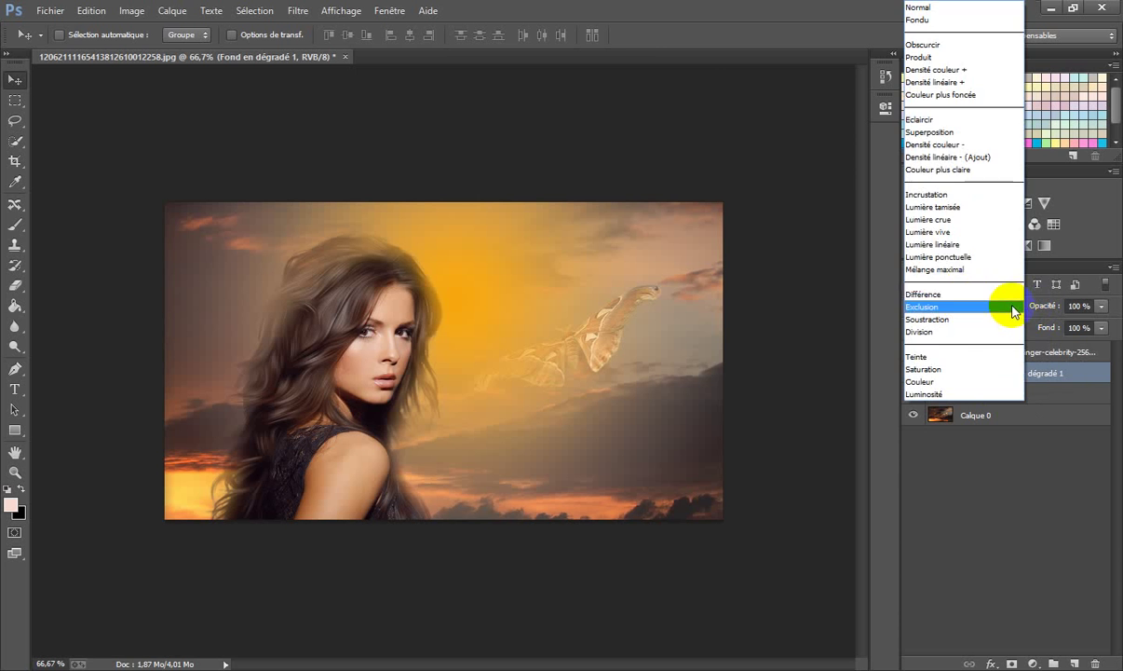
{"action": "left_click", "coordinate": [959, 206]}
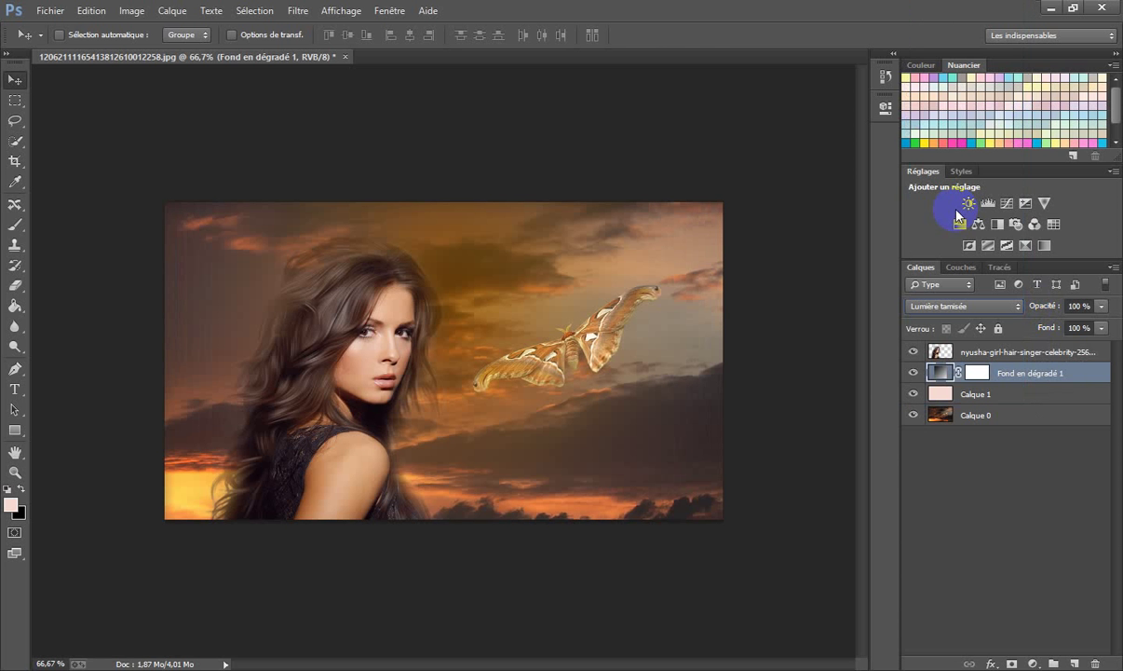
{"action": "left_click", "coordinate": [1001, 306]}
{"action": "left_click", "coordinate": [936, 133]}
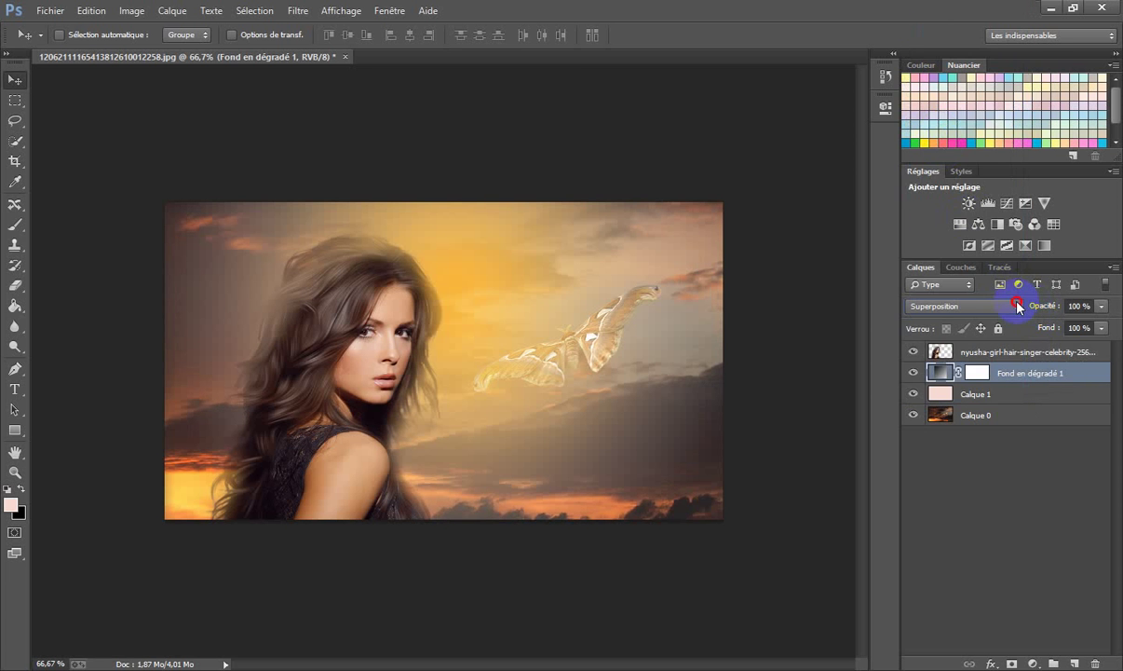
{"action": "left_click", "coordinate": [1018, 307]}
{"action": "left_click", "coordinate": [946, 194]}
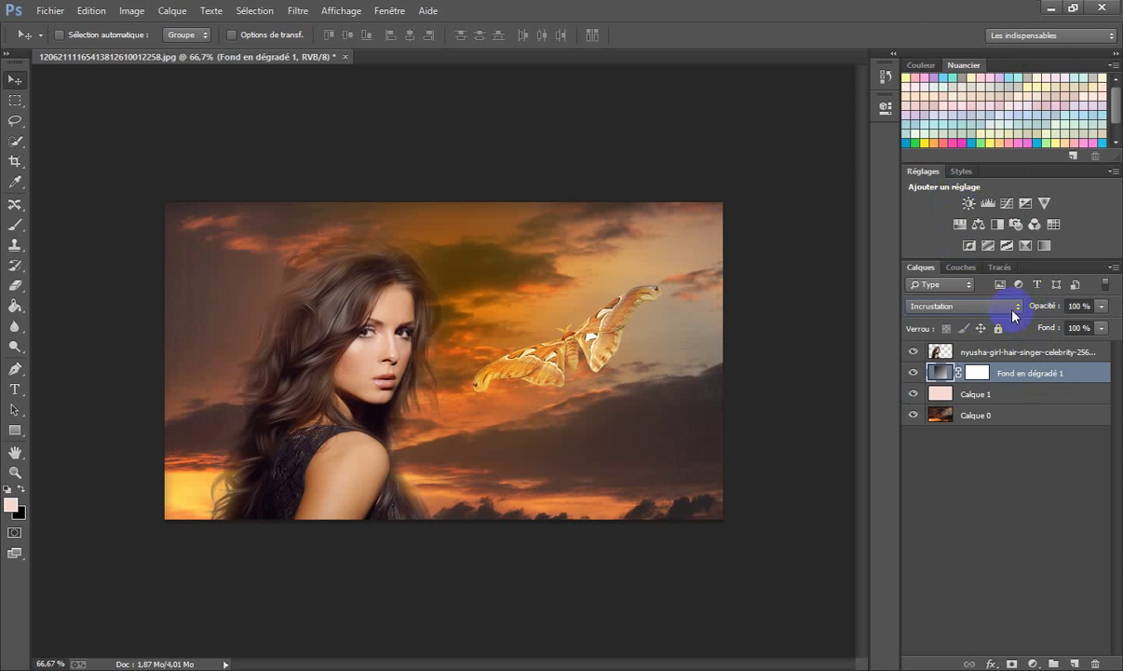
{"action": "left_click", "coordinate": [964, 306]}
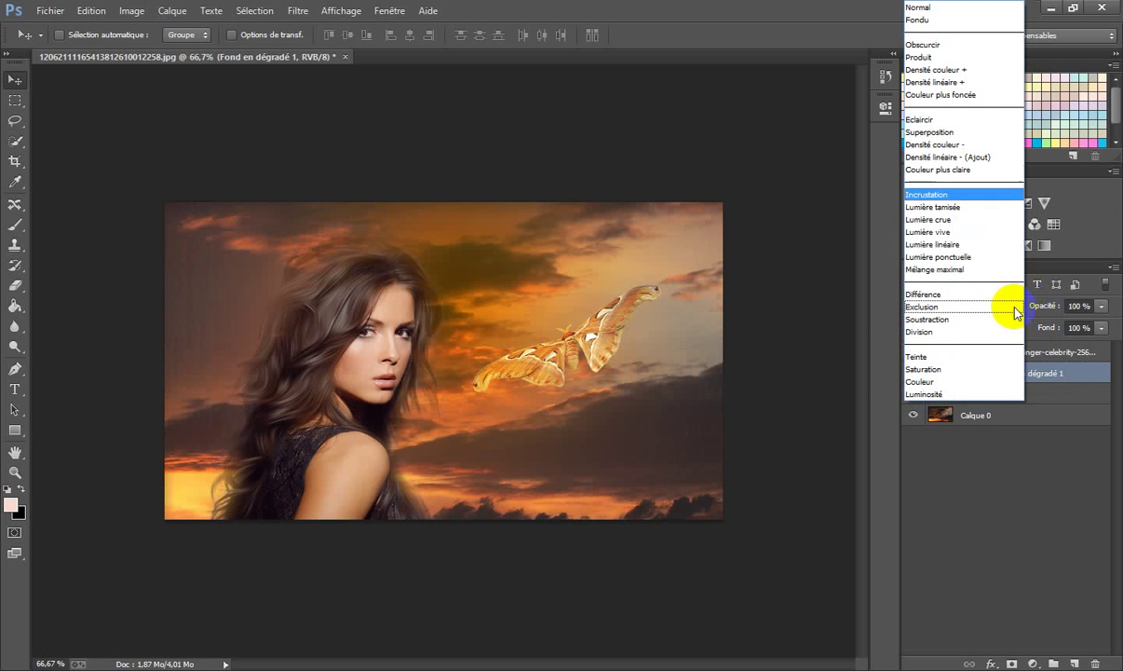
{"action": "left_click", "coordinate": [959, 208]}
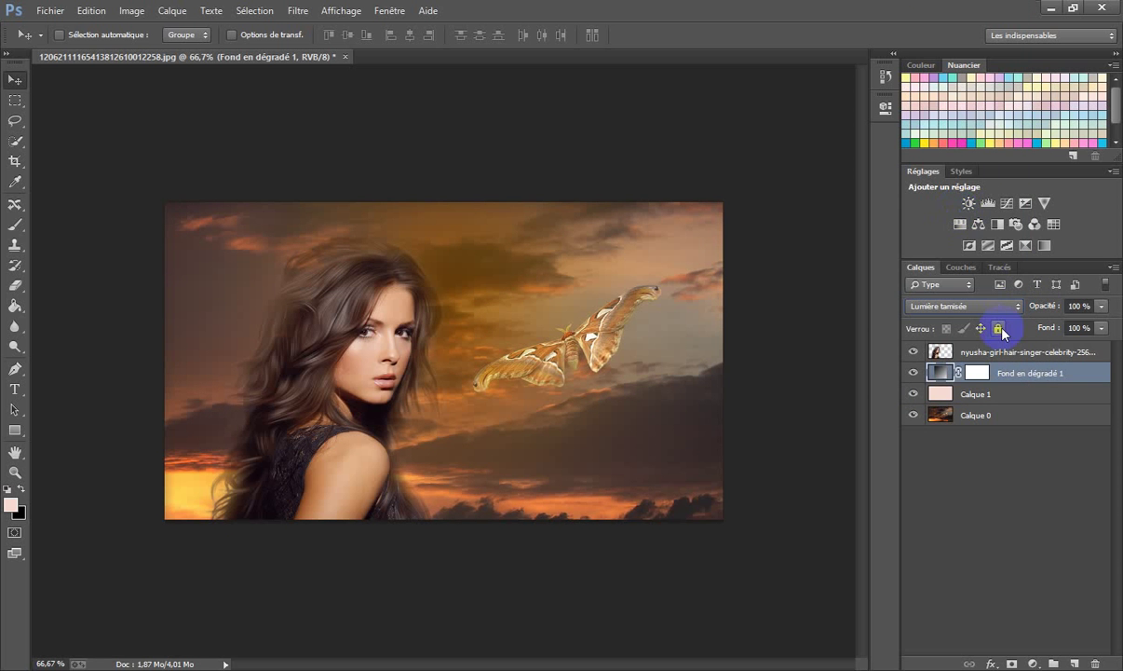
- Try the Lumière vive, Superposition, Eclaircir and Lumière tamisée blend modes on the gradient fill layer
{"action": "left_click", "coordinate": [978, 305]}
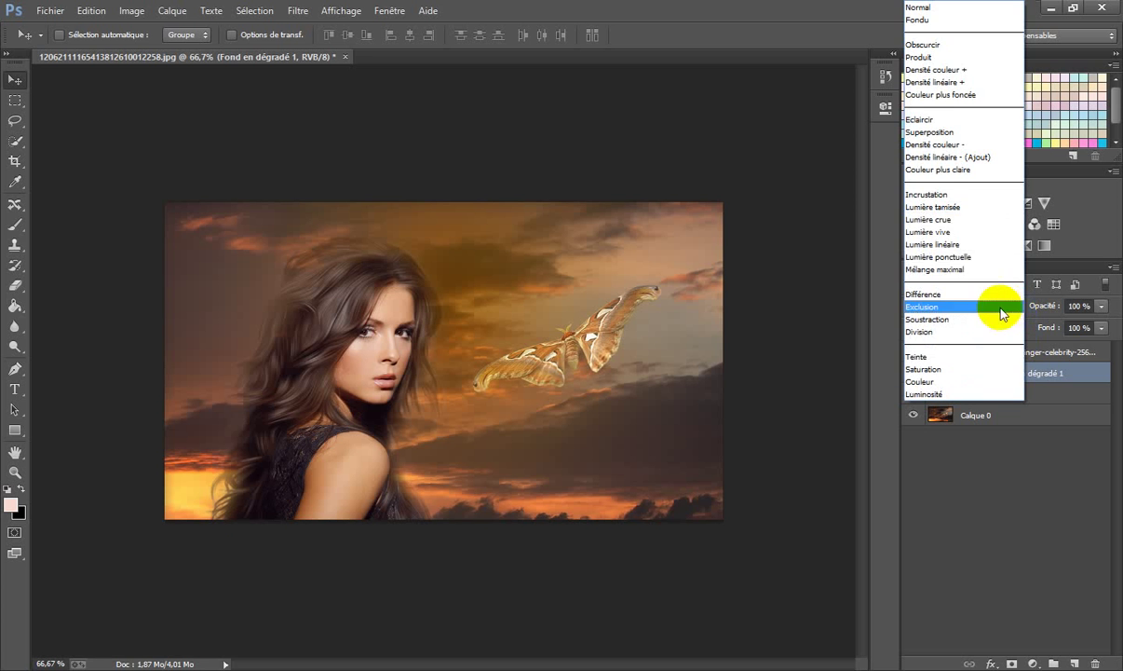
{"action": "left_click", "coordinate": [950, 231]}
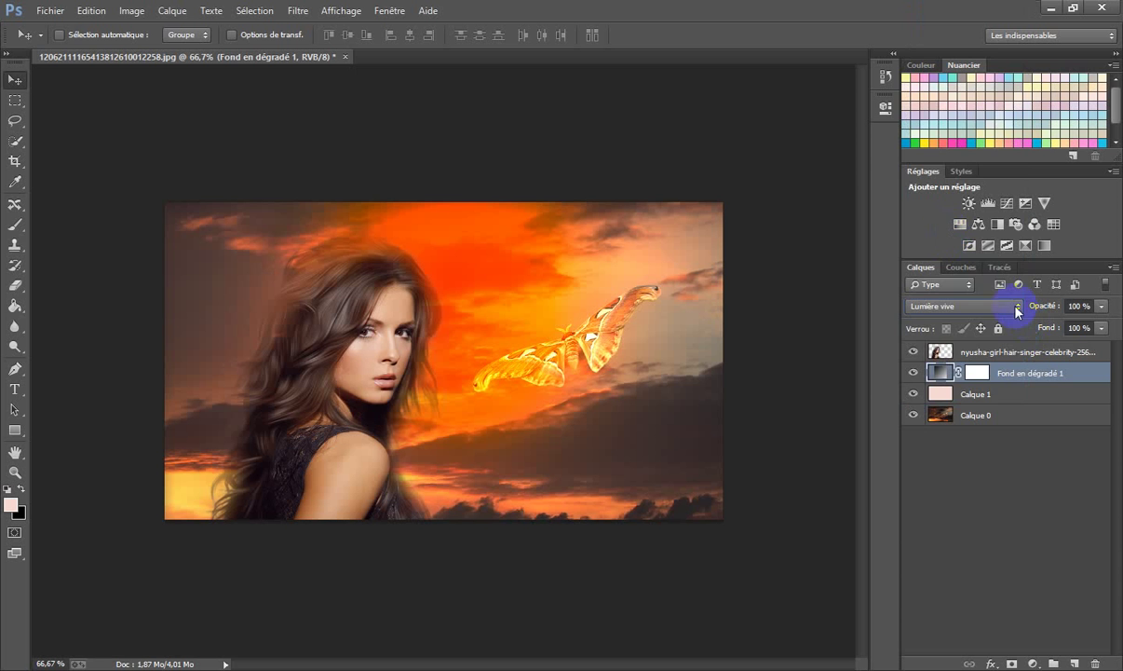
{"action": "left_click", "coordinate": [1017, 311]}
{"action": "left_click", "coordinate": [986, 129]}
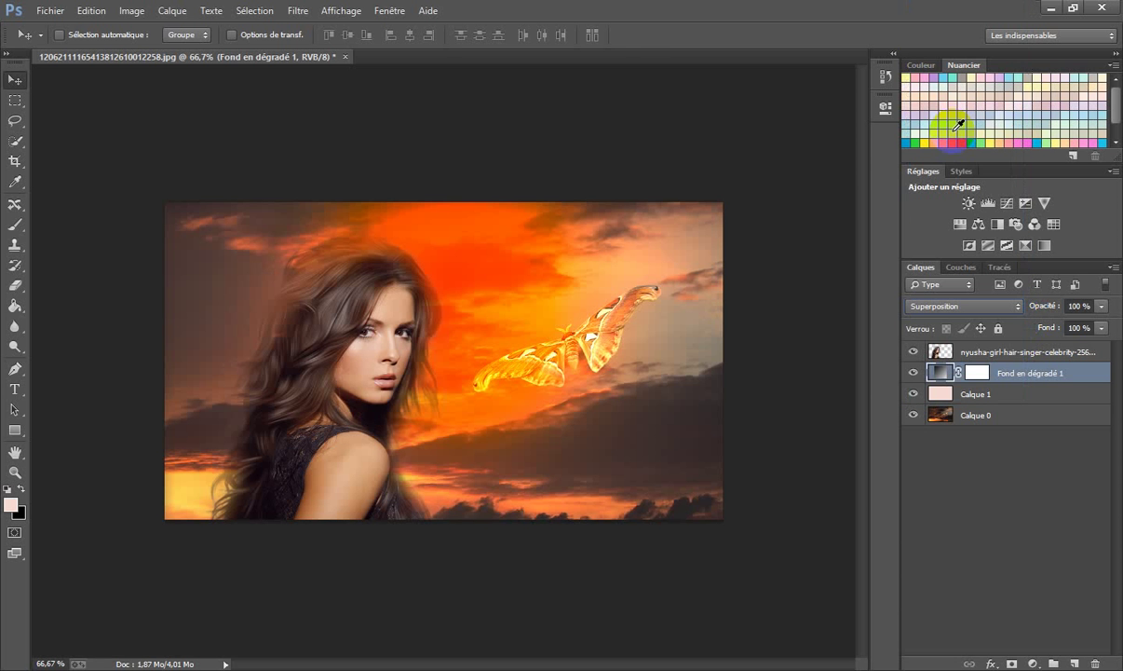
{"action": "left_click", "coordinate": [1017, 311]}
{"action": "left_click", "coordinate": [931, 112]}
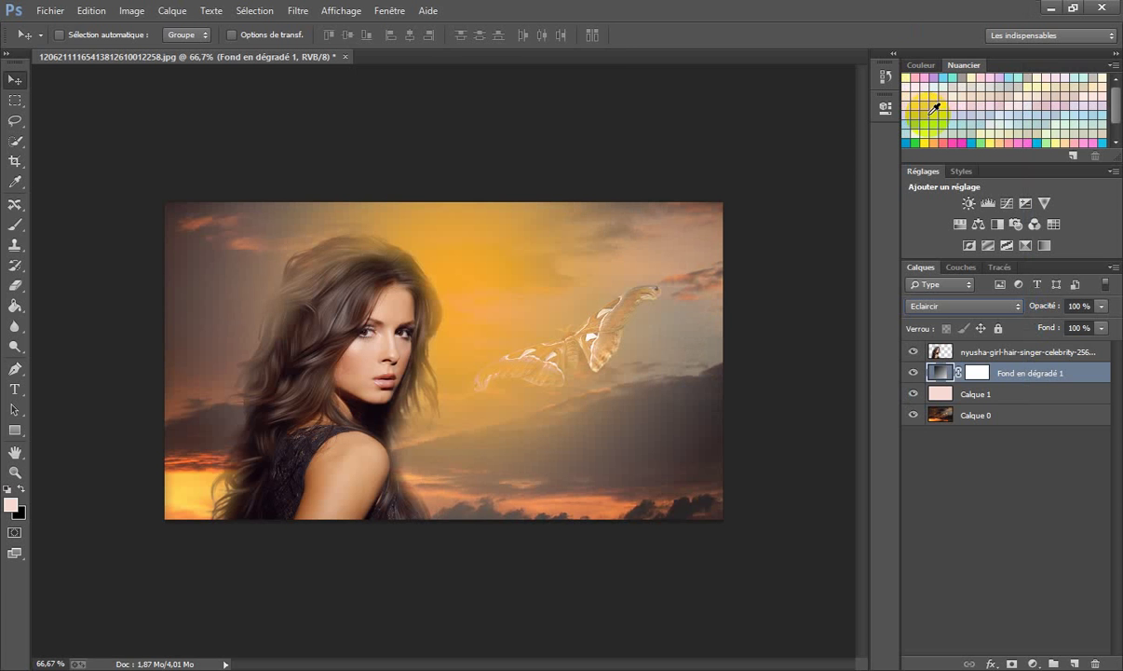
{"action": "left_click", "coordinate": [1017, 309]}
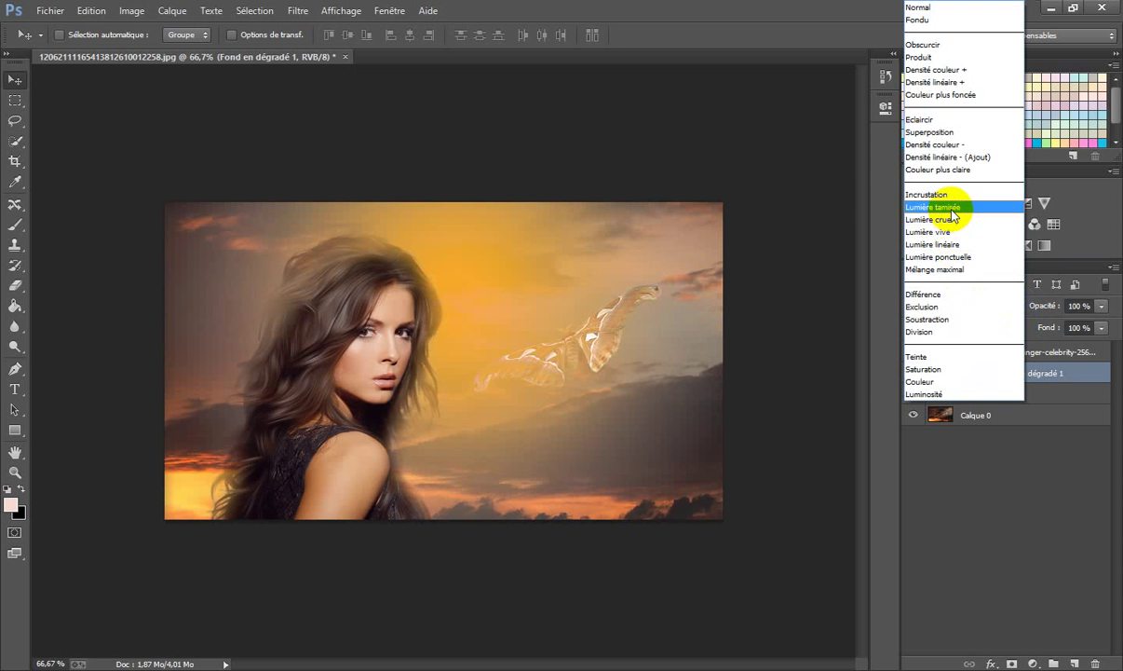
{"action": "left_click", "coordinate": [951, 214]}
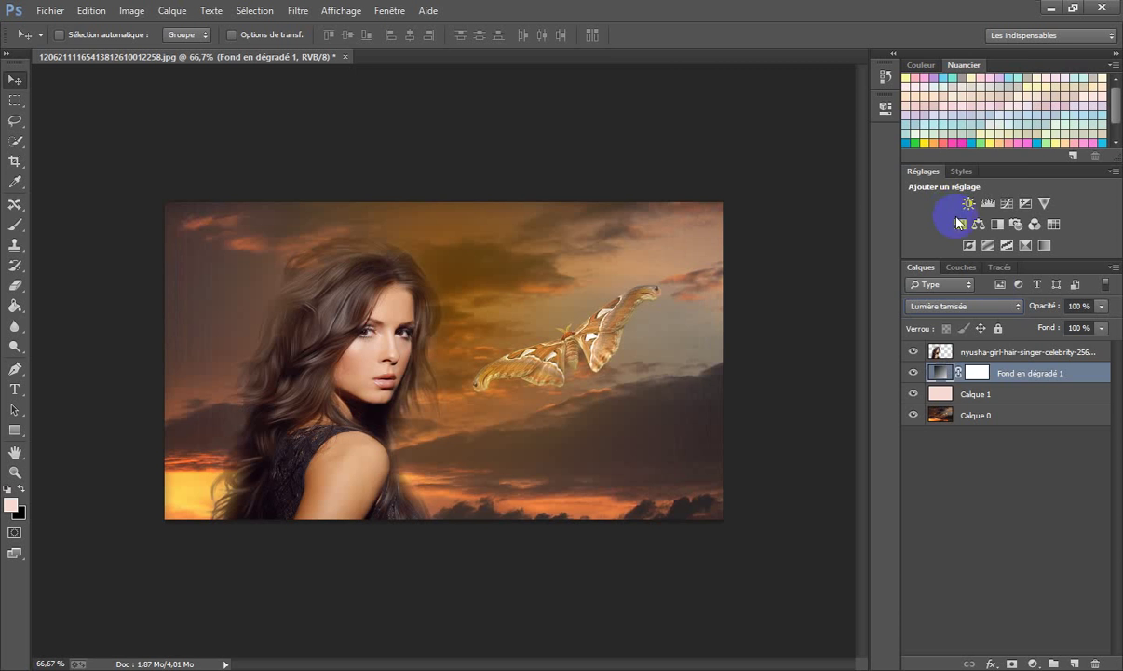
- Try the gradient fill layer in Superposition blend mode at 55% opacity
{"action": "left_click", "coordinate": [998, 306]}
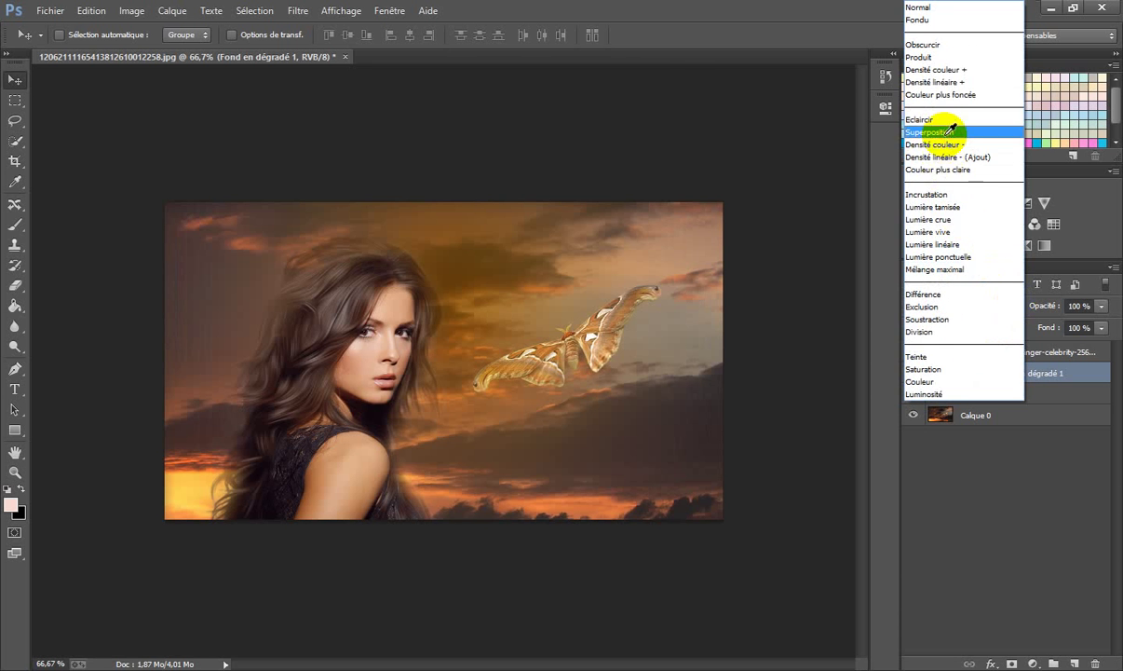
{"action": "left_click", "coordinate": [936, 133]}
{"action": "left_click", "coordinate": [1101, 306]}
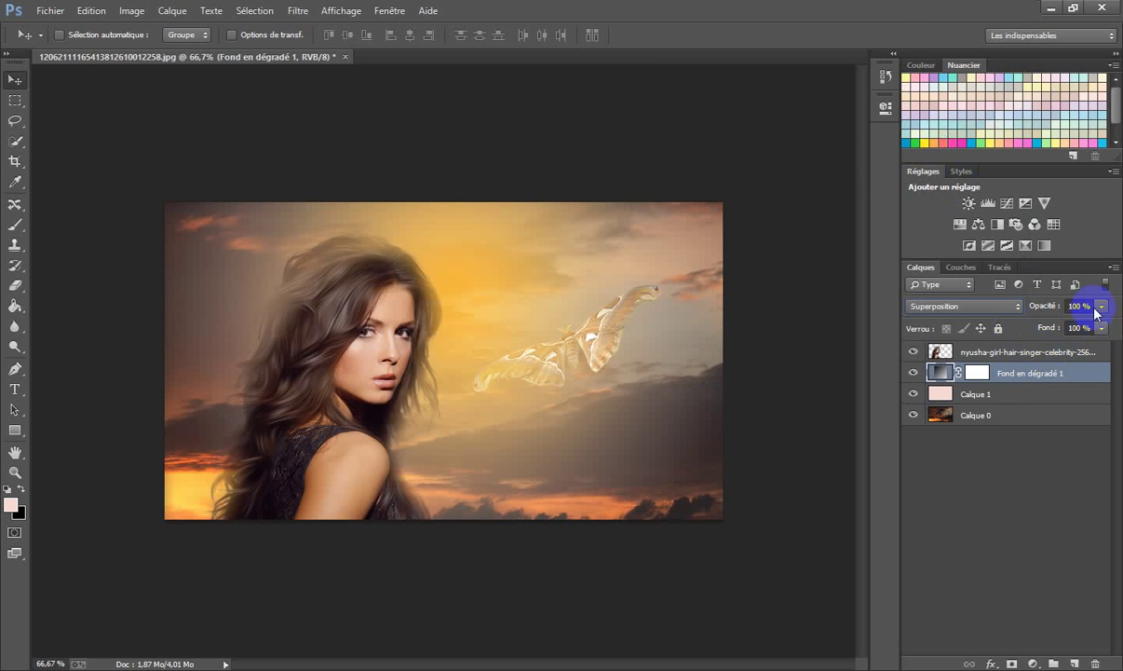
{"action": "left_click_drag", "start_coordinate": [1064, 320], "coordinate": [1066, 320]}
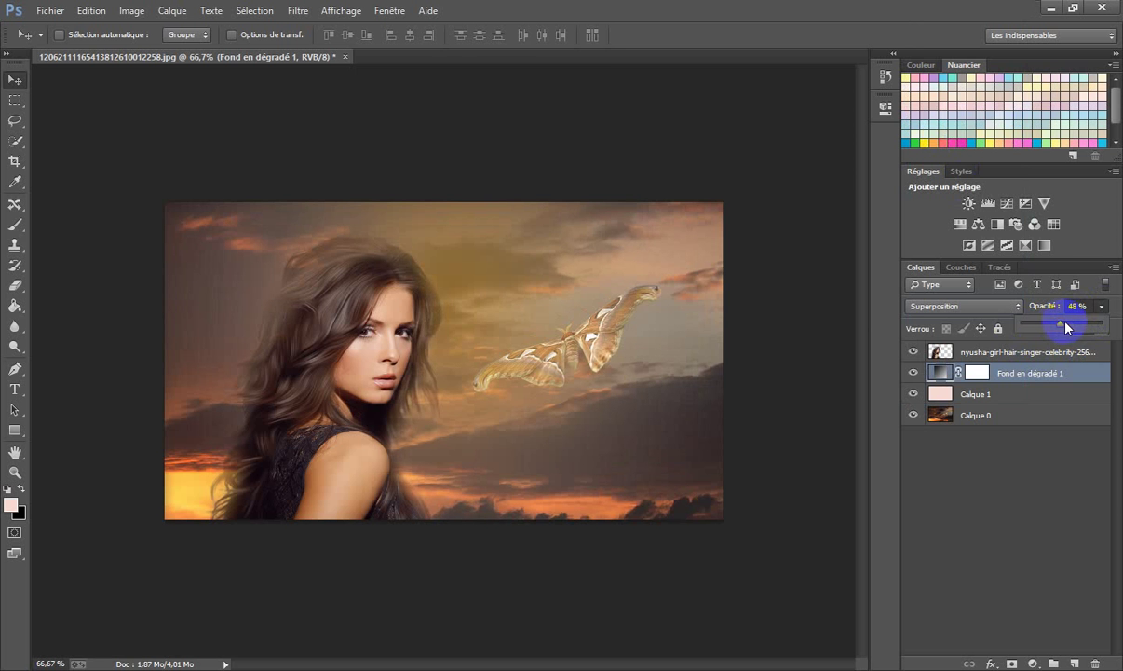
- Set the gradient fill layer to Incrustation blend mode with 97% opacity
{"action": "left_click", "coordinate": [1018, 307]}
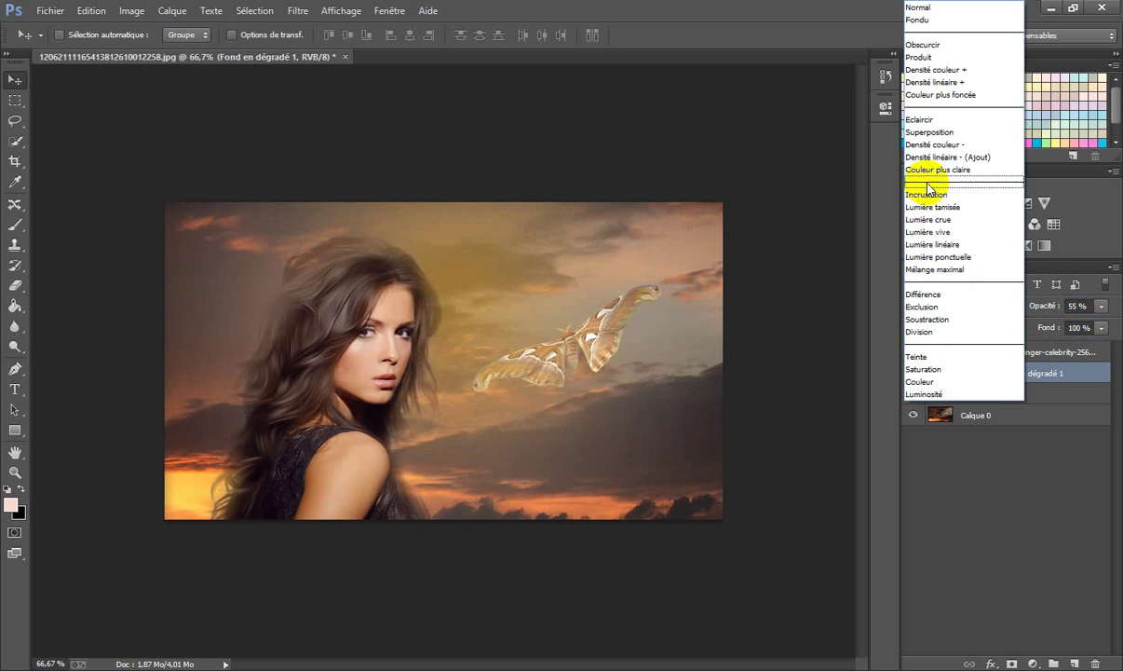
{"action": "left_click", "coordinate": [929, 193]}
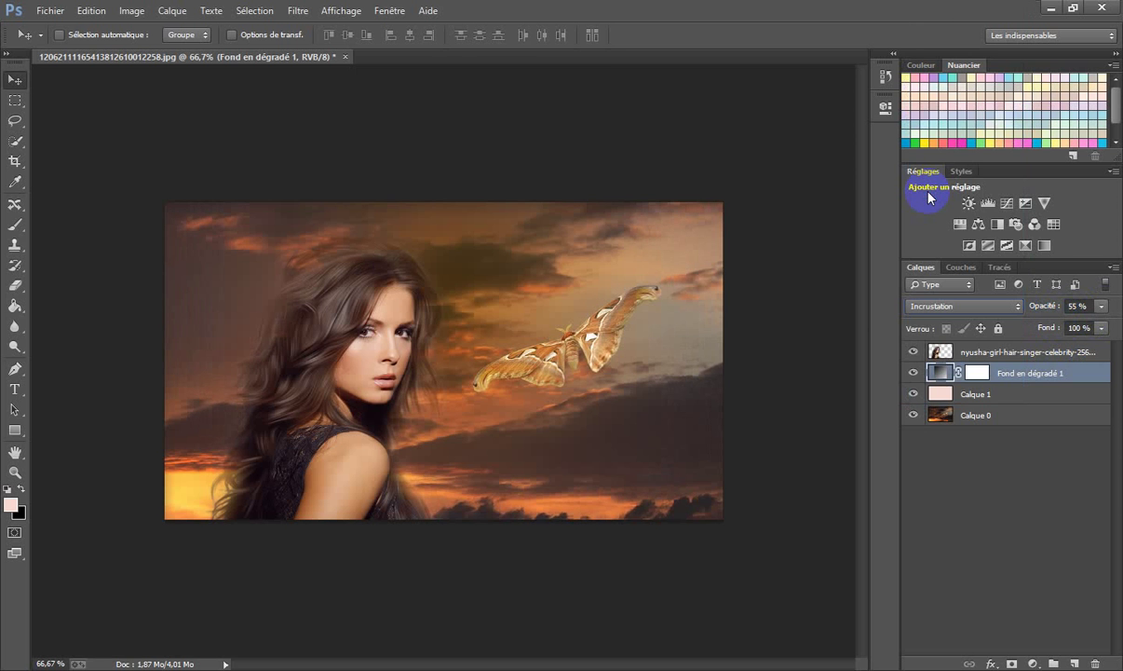
{"action": "left_click", "coordinate": [1100, 306]}
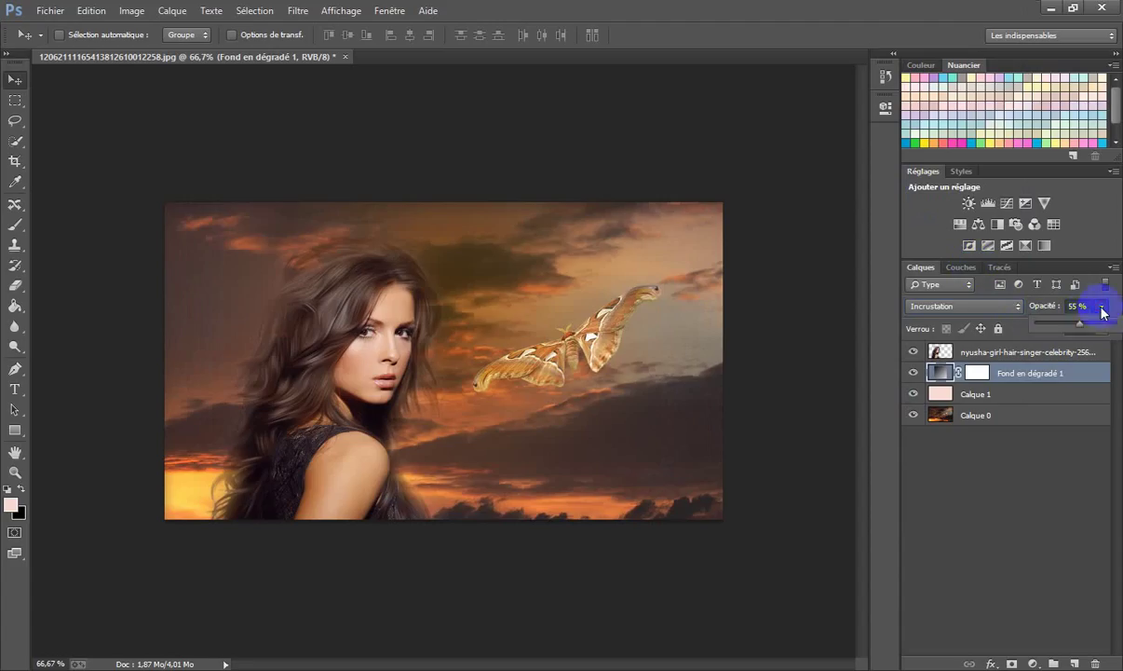
{"action": "left_click_drag", "start_coordinate": [1080, 323], "coordinate": [1114, 324]}
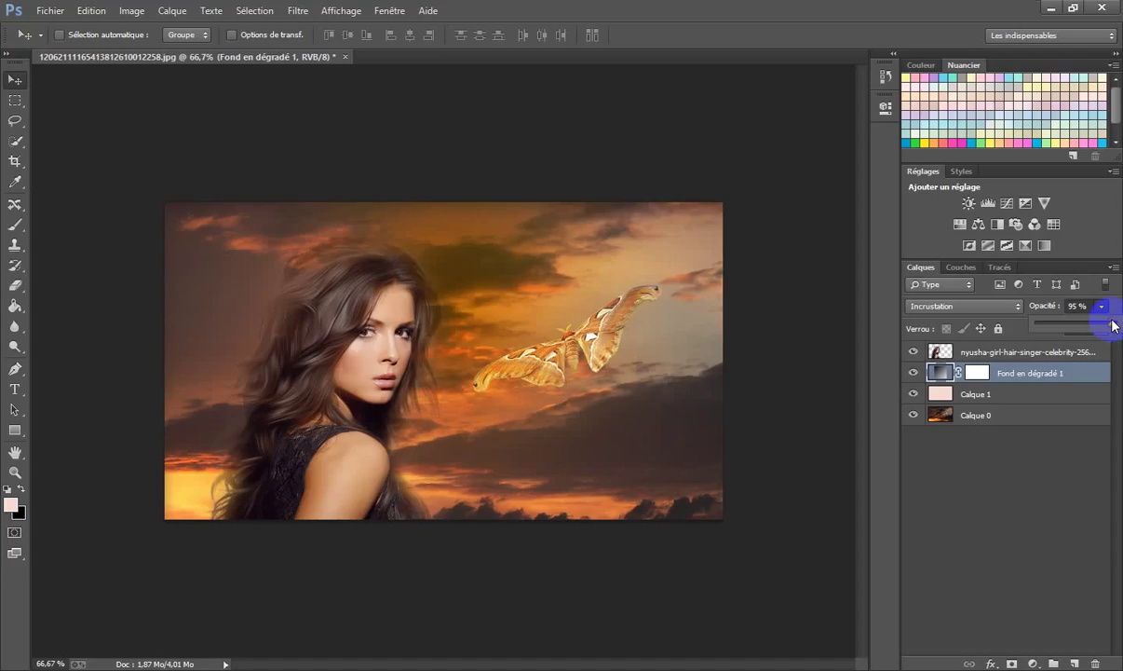
{"action": "left_click_drag", "start_coordinate": [1113, 324], "coordinate": [1117, 324]}
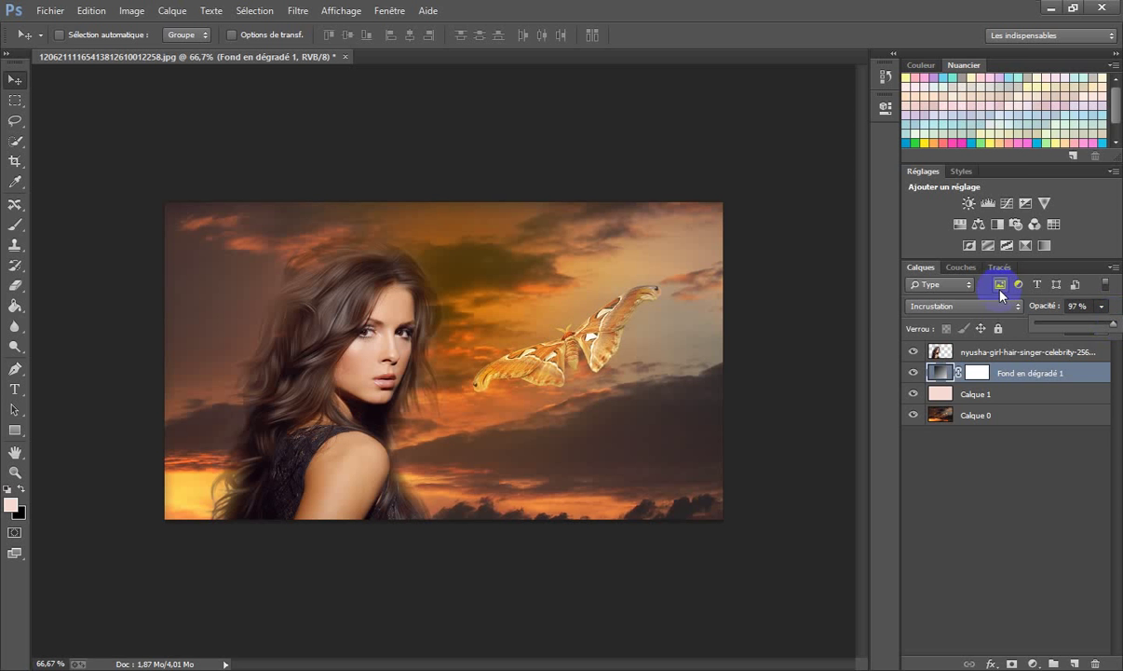
- Compare the gradient fill layer in Lumière tamisée and Superposition, and return it to Incrustation blend mode
{"action": "left_click", "coordinate": [959, 305]}
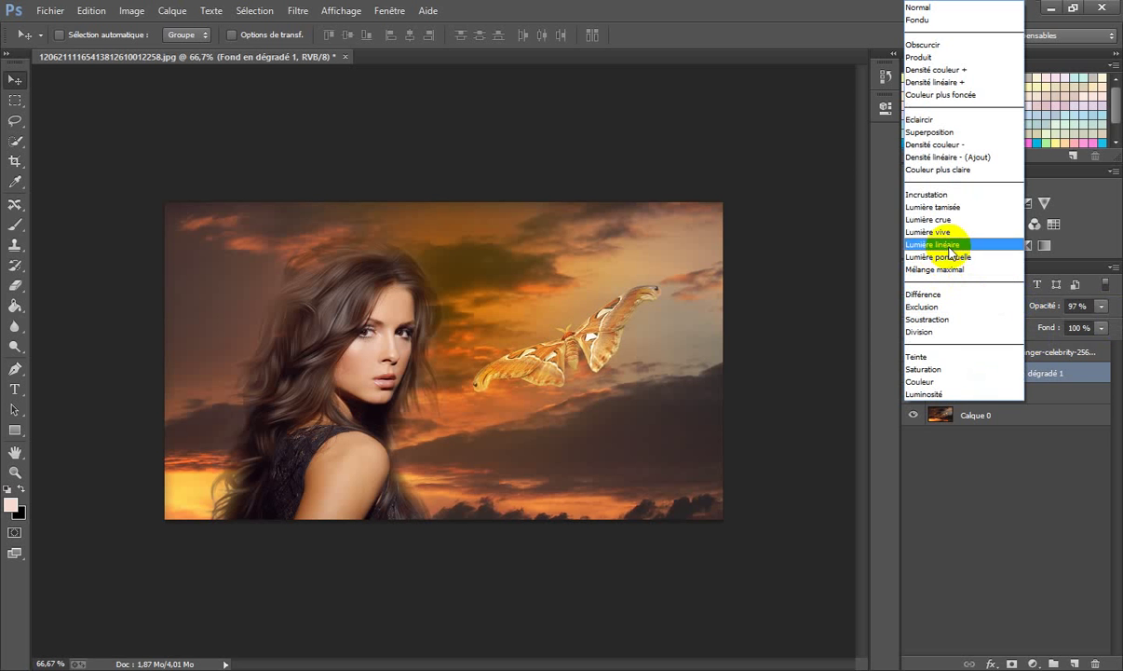
{"action": "left_click", "coordinate": [931, 207]}
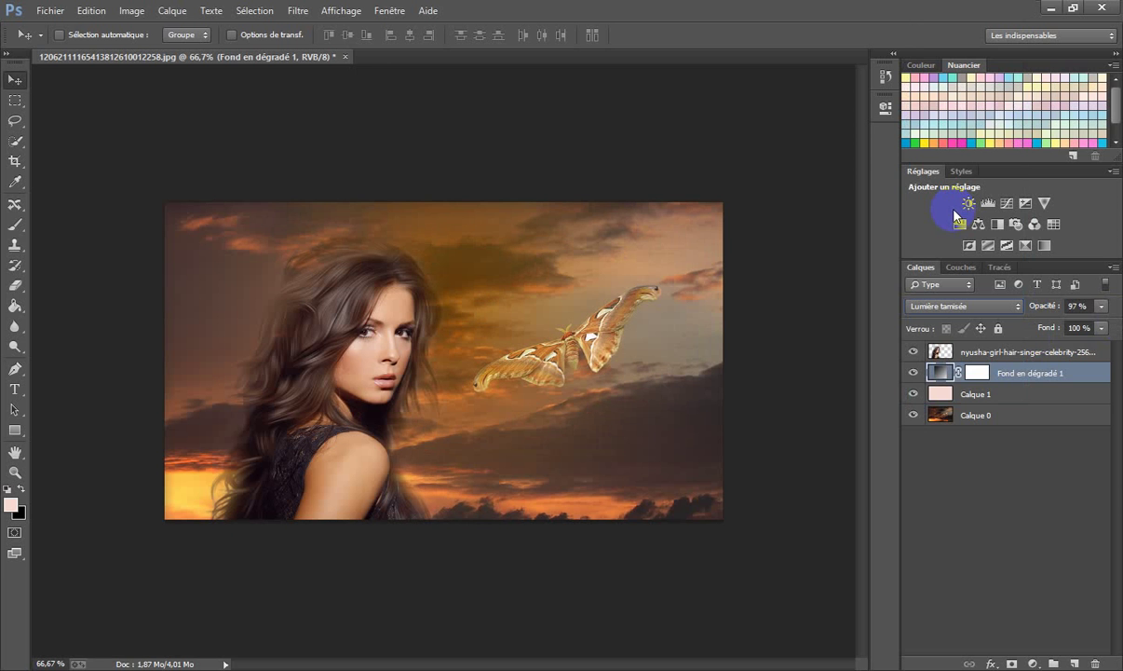
{"action": "left_click", "coordinate": [1015, 308]}
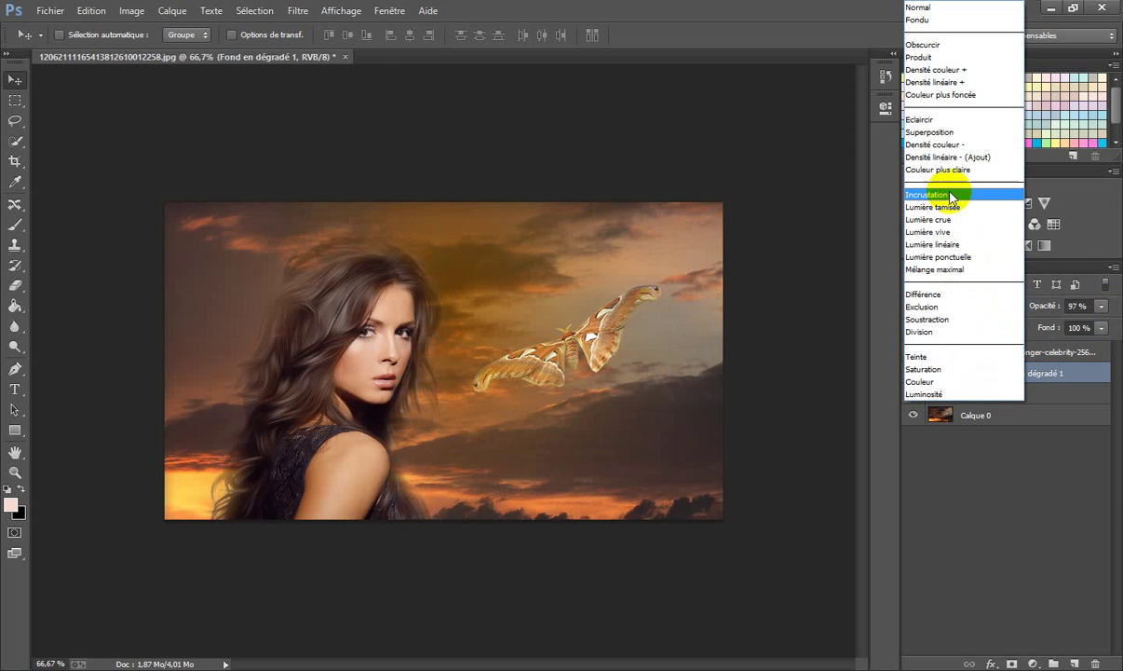
{"action": "left_click", "coordinate": [950, 124]}
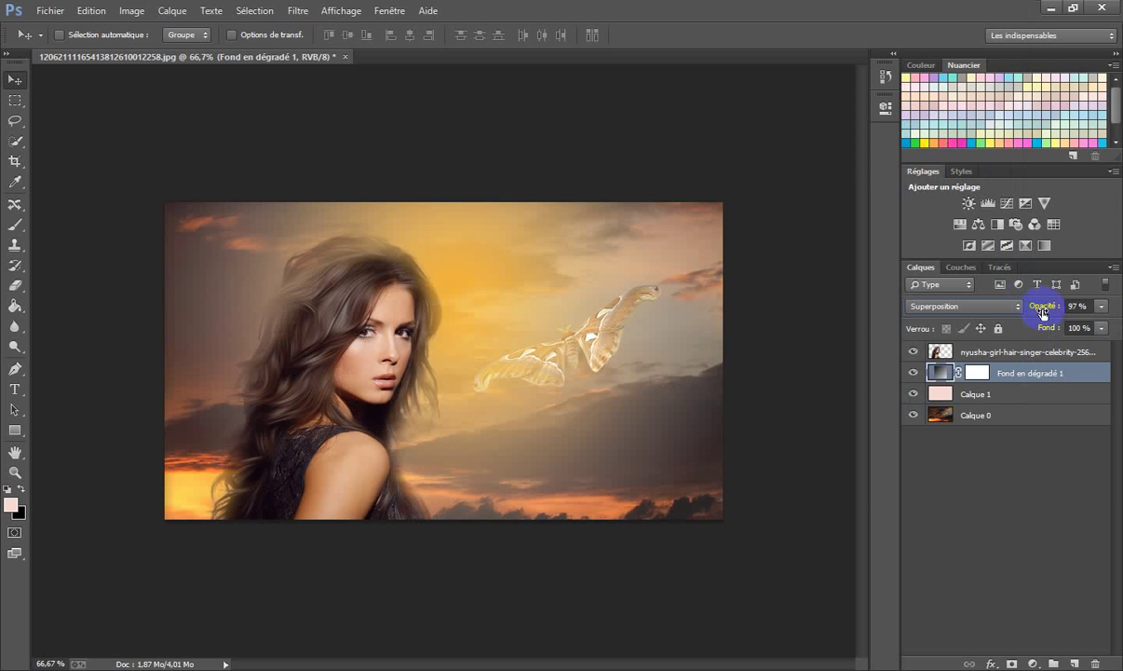
{"action": "left_click", "coordinate": [1010, 305]}
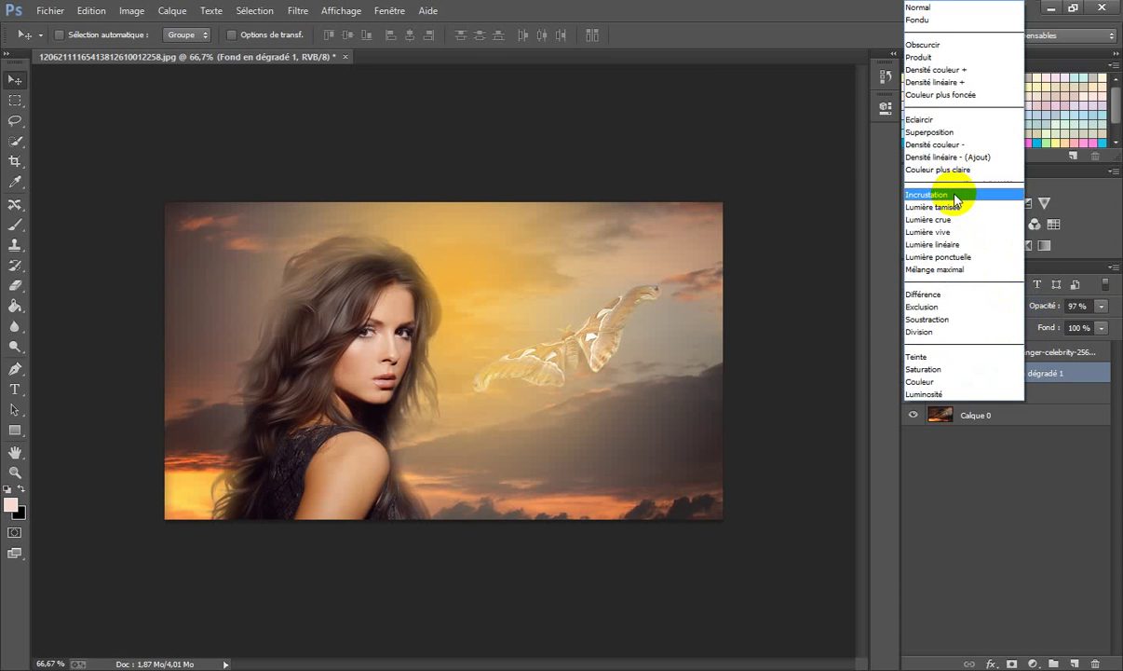
{"action": "left_click", "coordinate": [950, 190]}
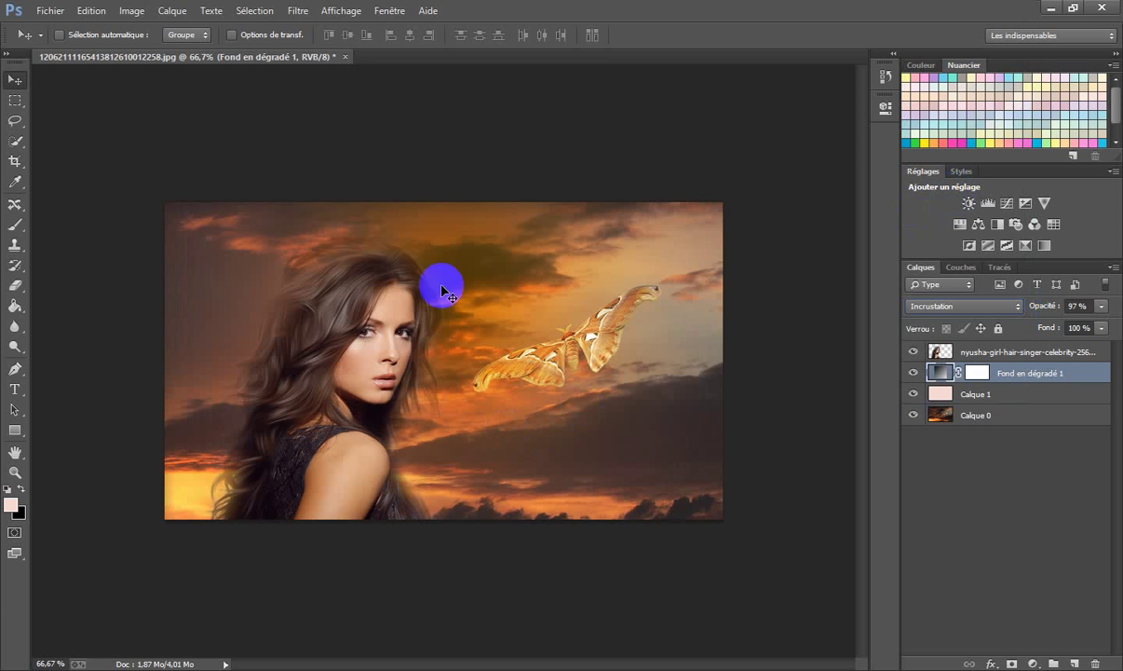
{"action": "left_click", "coordinate": [999, 352]}
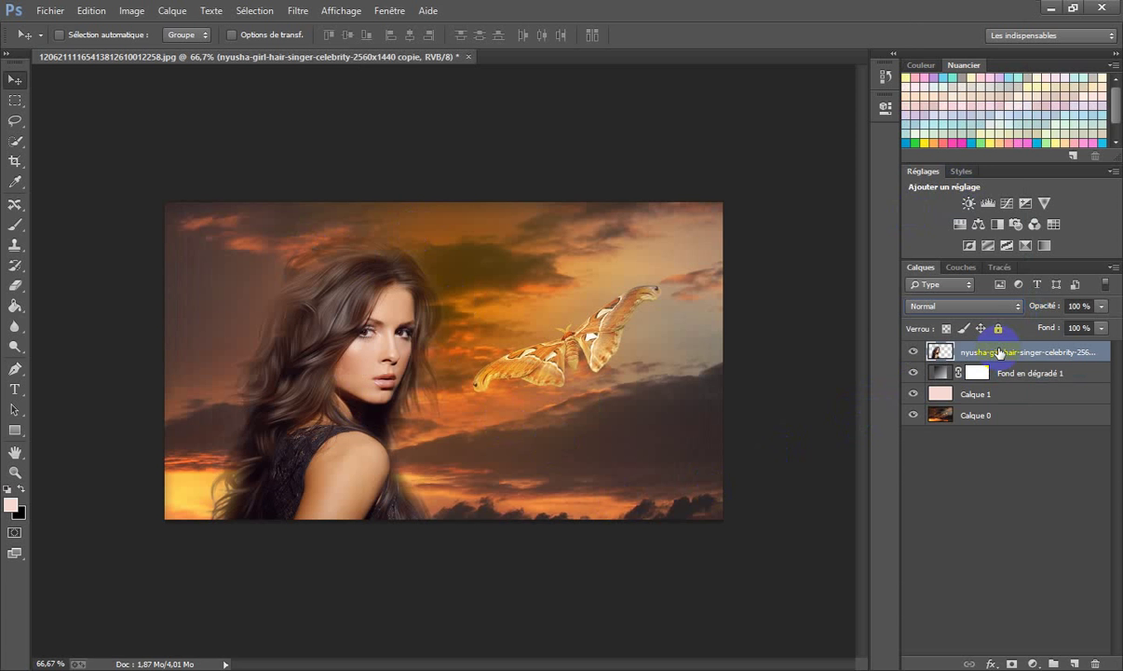
{"action": "key", "text": "ctrl+shift+e"}
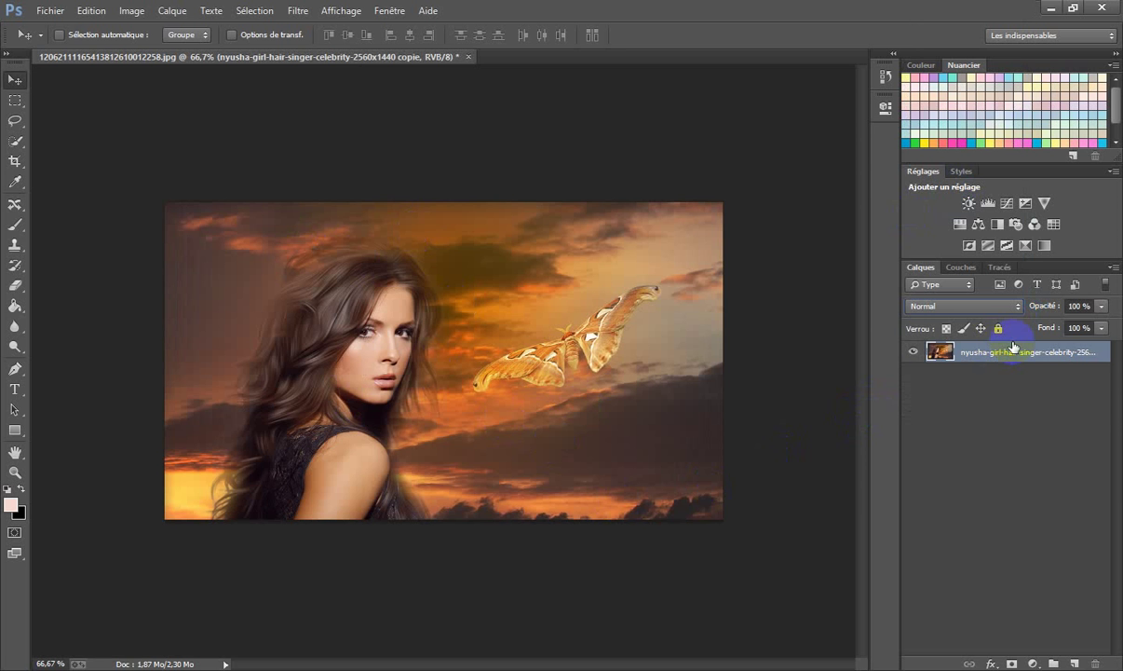
{"action": "key", "text": "5"}
{"action": "key", "text": "5"}
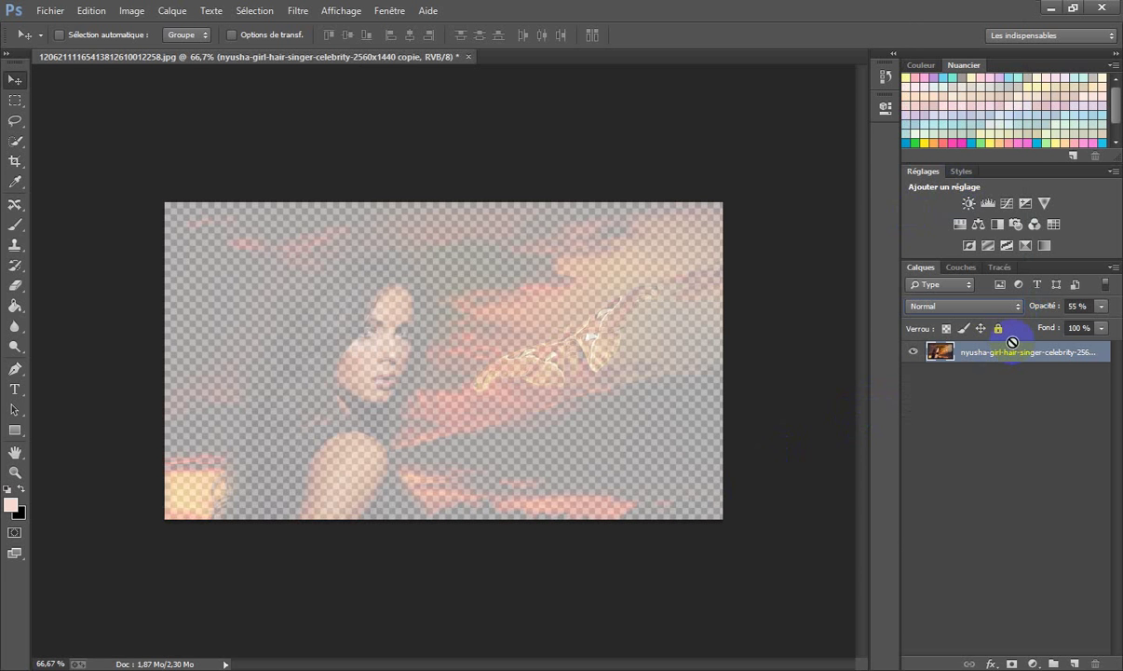
{"action": "key", "text": "0"}
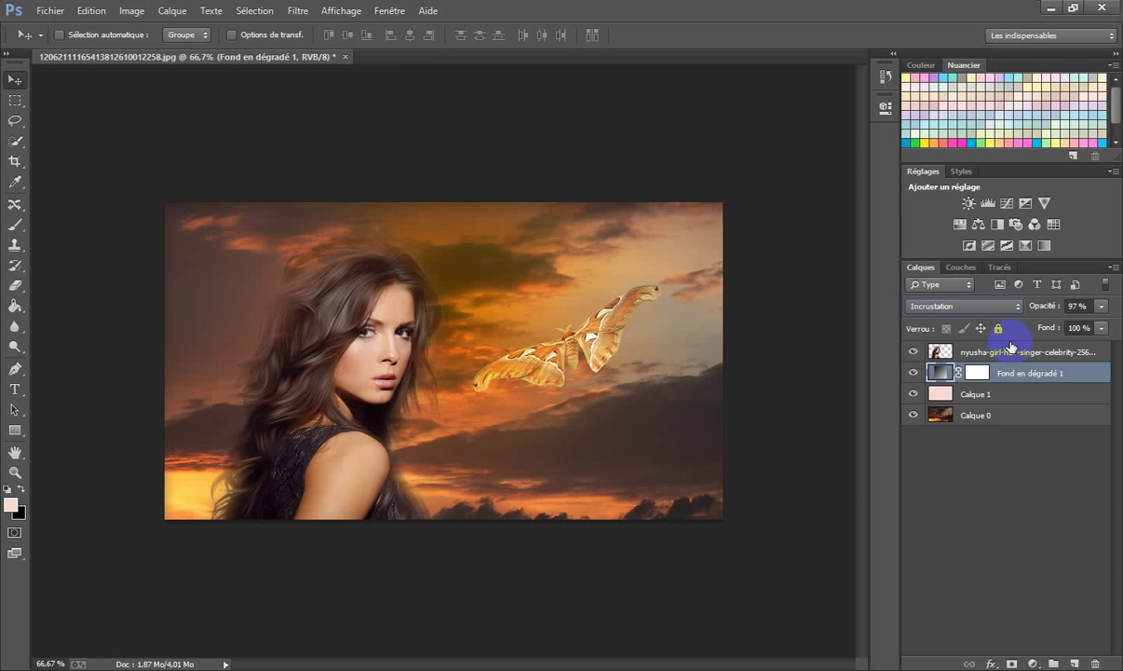
- Merge all visible layers into a single layer and duplicate the merged layer
{"action": "left_click", "coordinate": [1005, 354]}
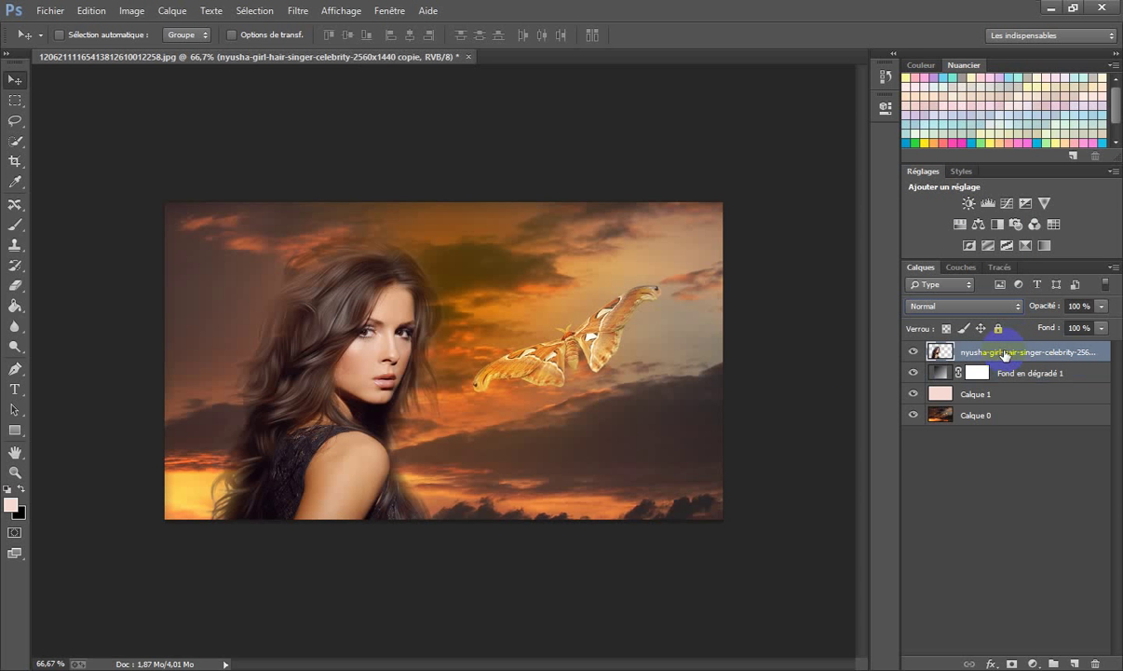
{"action": "key", "text": "ctrl+shift+e"}
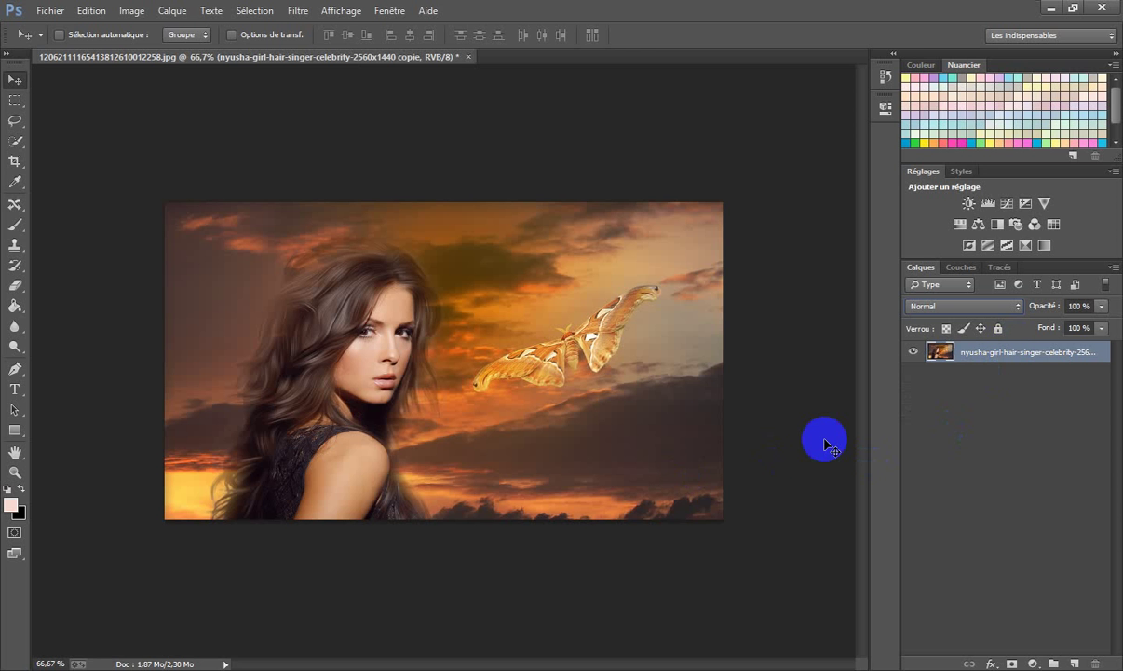
{"action": "key", "text": "ctrl+j"}
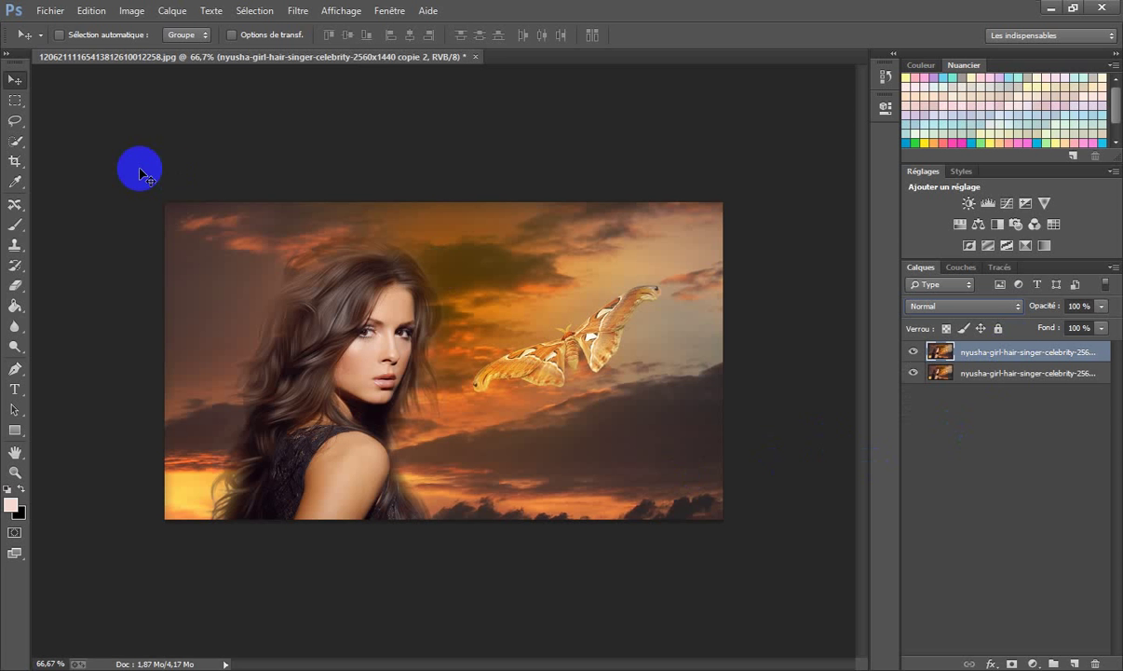
- Open the Camera Raw filter on the duplicate and paint a retouch brush adjustment over the woman's face, neck and shoulder
{"action": "left_click", "coordinate": [298, 11]}
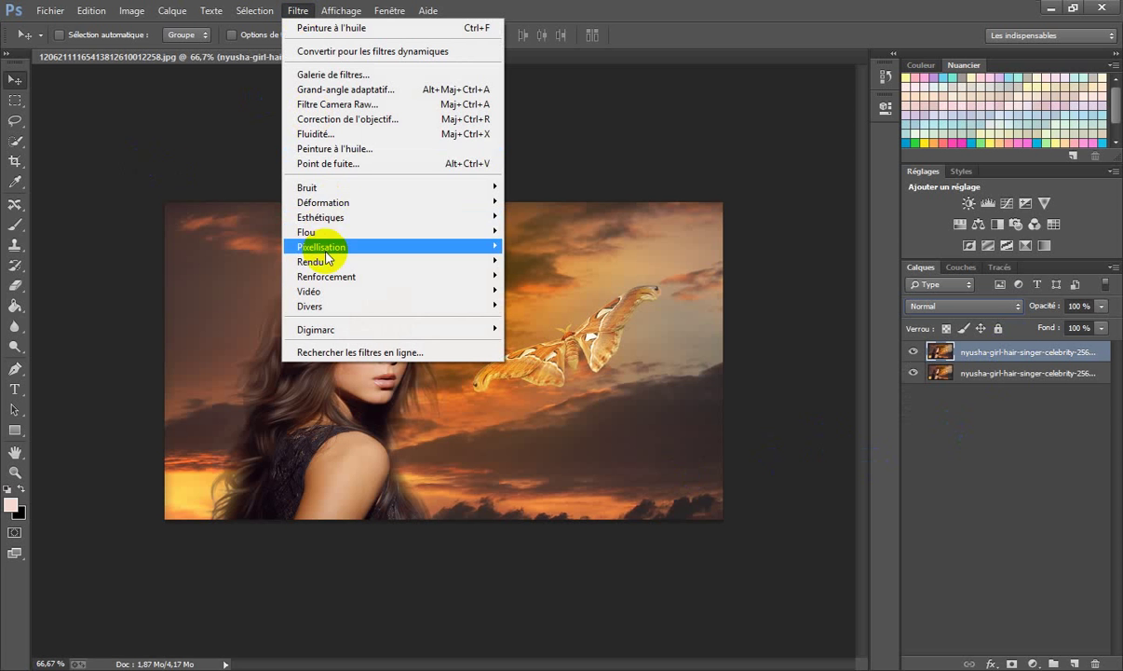
{"action": "left_click", "coordinate": [370, 107]}
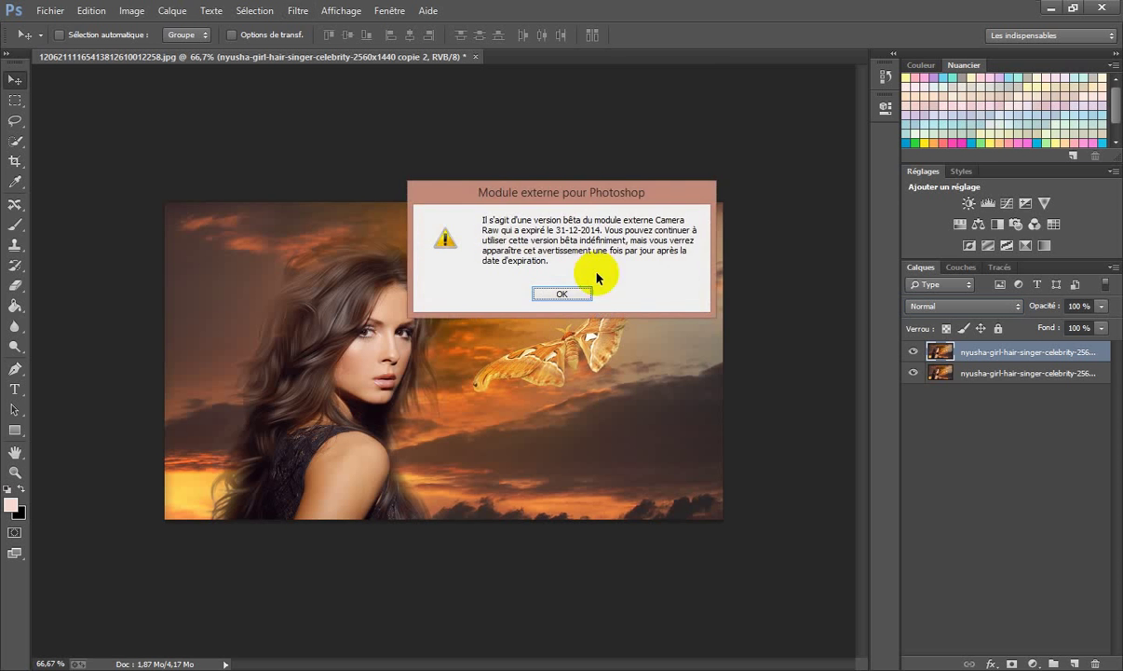
{"action": "left_click", "coordinate": [576, 297]}
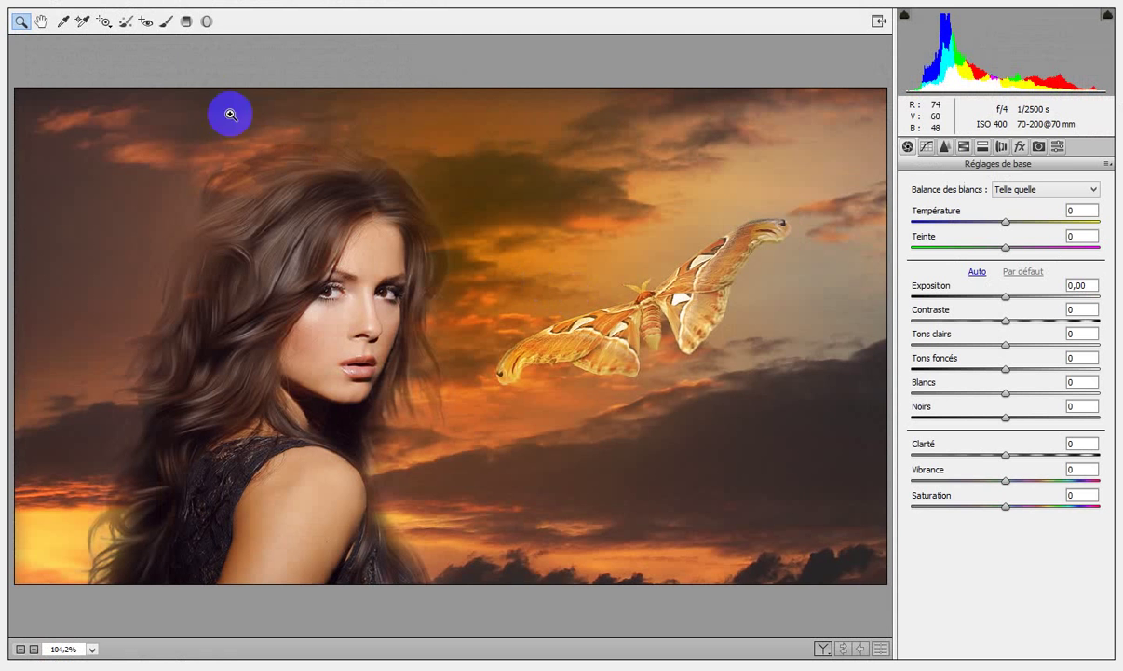
{"action": "left_click", "coordinate": [166, 21]}
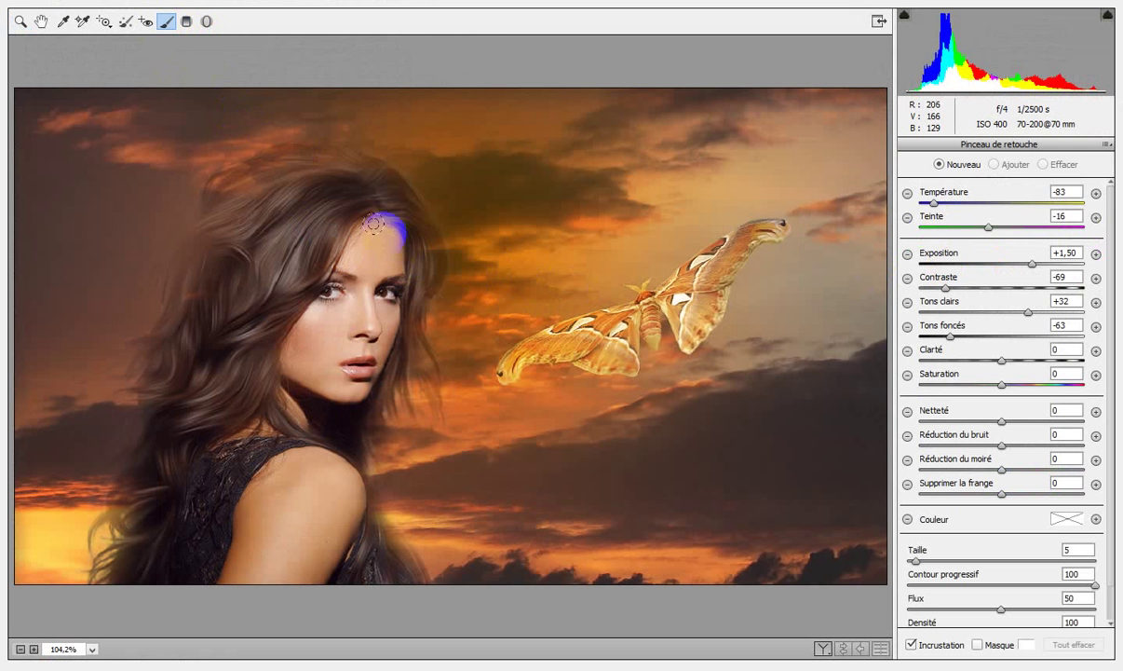
{"action": "left_click_drag", "start_coordinate": [382, 220], "coordinate": [399, 256]}
{"action": "mouse_move", "coordinate": [370, 330]}
{"action": "left_mouse_down"}
{"action": "mouse_move", "coordinate": [344, 351]}
{"action": "mouse_move", "coordinate": [380, 287]}
{"action": "mouse_move", "coordinate": [357, 351]}
{"action": "mouse_move", "coordinate": [310, 405]}
{"action": "mouse_move", "coordinate": [325, 491]}
{"action": "mouse_move", "coordinate": [296, 592]}
{"action": "left_mouse_up"}
{"action": "left_click_drag", "start_coordinate": [331, 535], "coordinate": [342, 438]}
{"action": "mouse_move", "coordinate": [365, 395]}
{"action": "left_mouse_down"}
{"action": "mouse_move", "coordinate": [354, 506]}
{"action": "mouse_move", "coordinate": [349, 562]}
{"action": "left_mouse_up"}
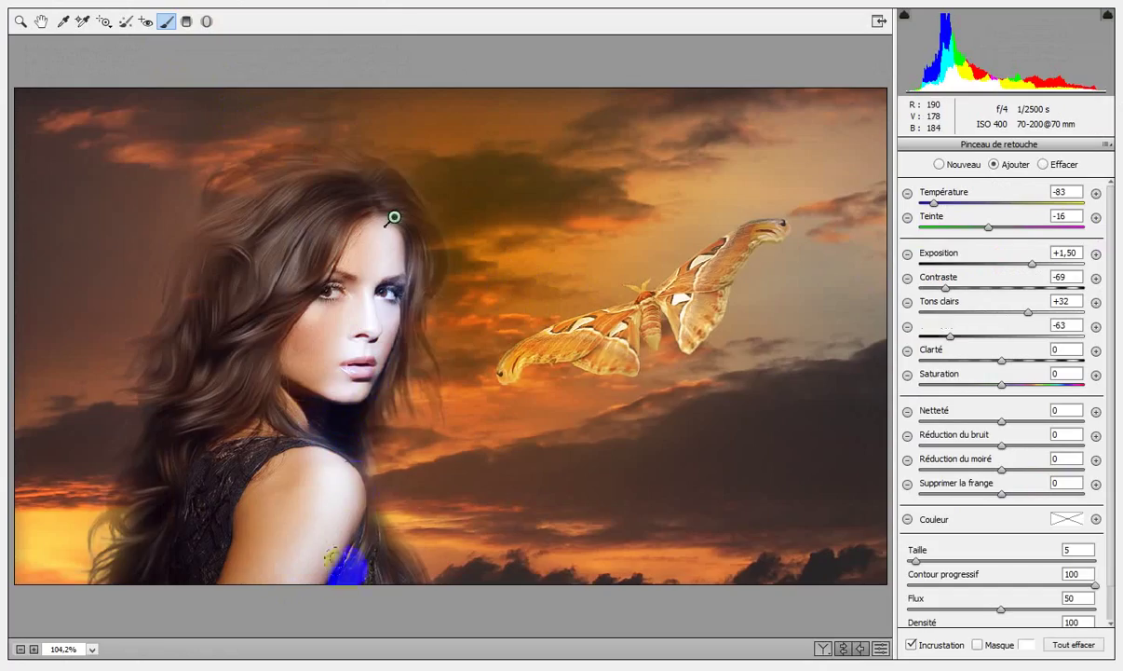
{"action": "mouse_move", "coordinate": [400, 196]}
{"action": "left_mouse_down"}
{"action": "mouse_move", "coordinate": [424, 251]}
{"action": "mouse_move", "coordinate": [418, 294]}
{"action": "mouse_move", "coordinate": [333, 460]}
{"action": "left_mouse_up"}
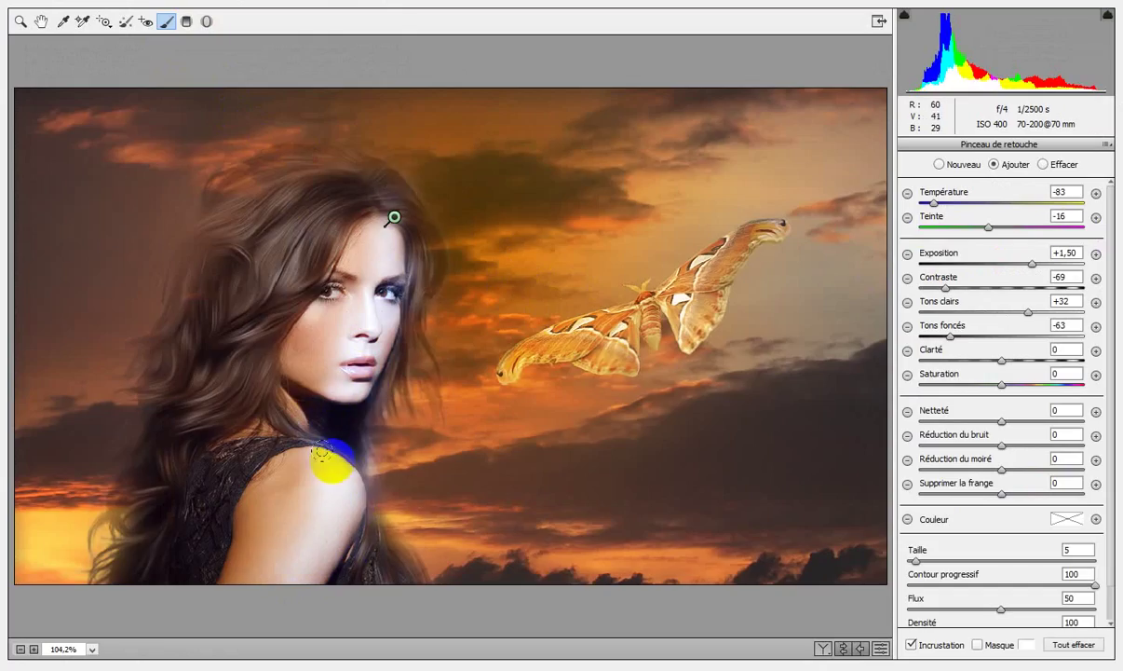
- Set the brush adjustment to Température +58, Teinte +20, Exposition -0,25 and Contraste -26, brush over the face and hair, and apply the filter
{"action": "left_click", "coordinate": [1044, 203]}
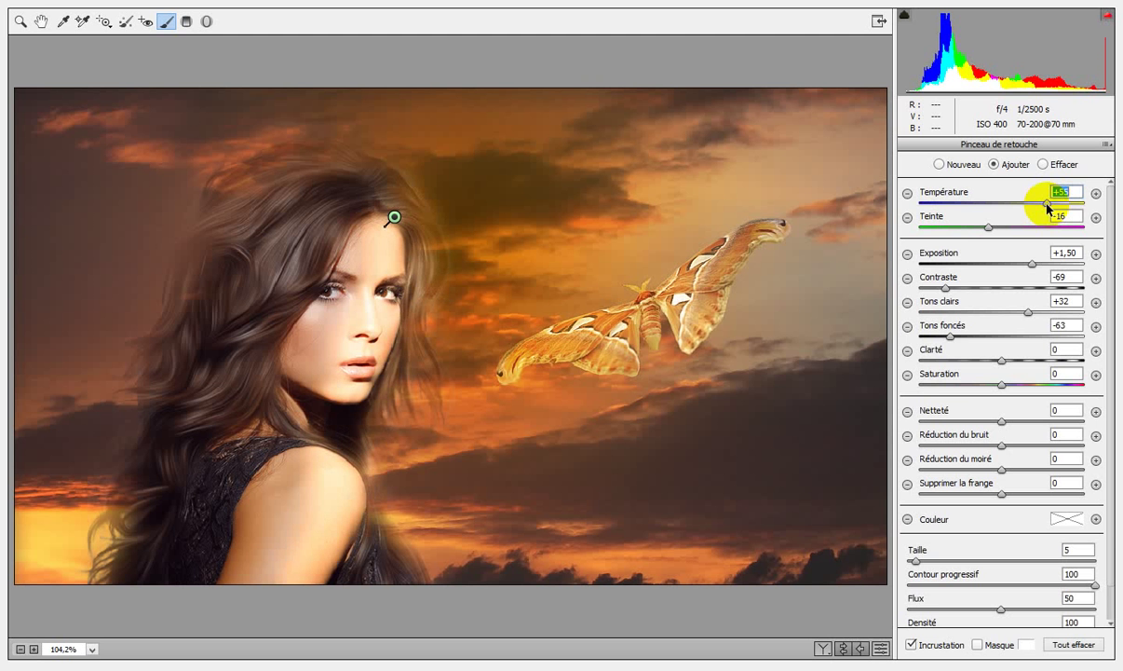
{"action": "left_click_drag", "start_coordinate": [1047, 205], "coordinate": [1049, 209]}
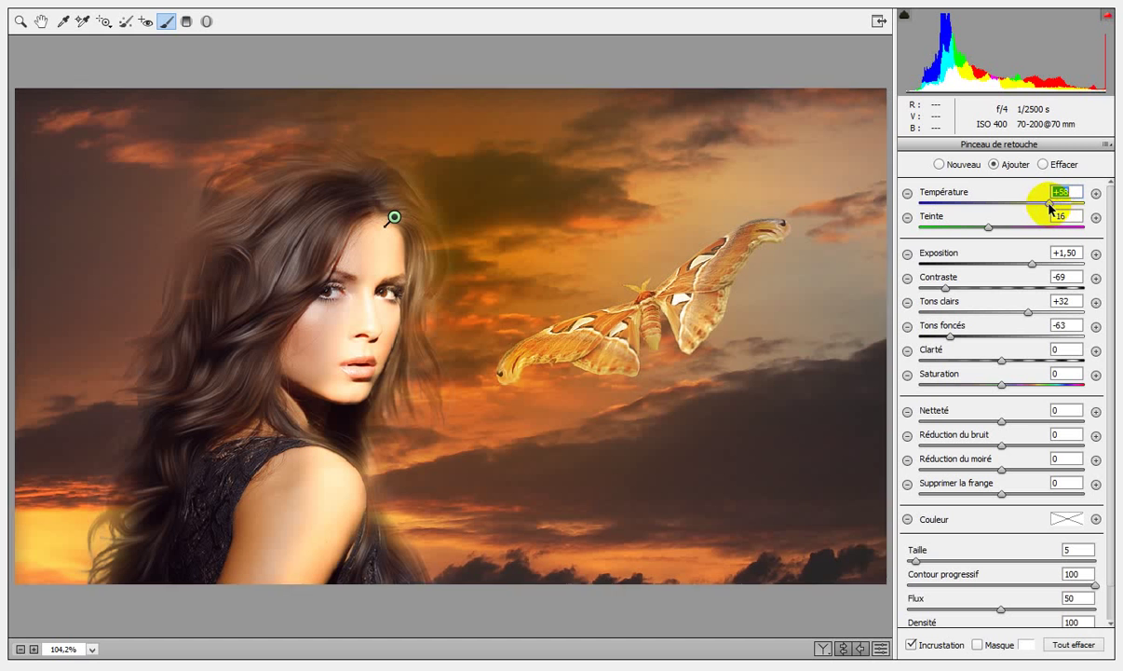
{"action": "left_click", "coordinate": [1011, 226]}
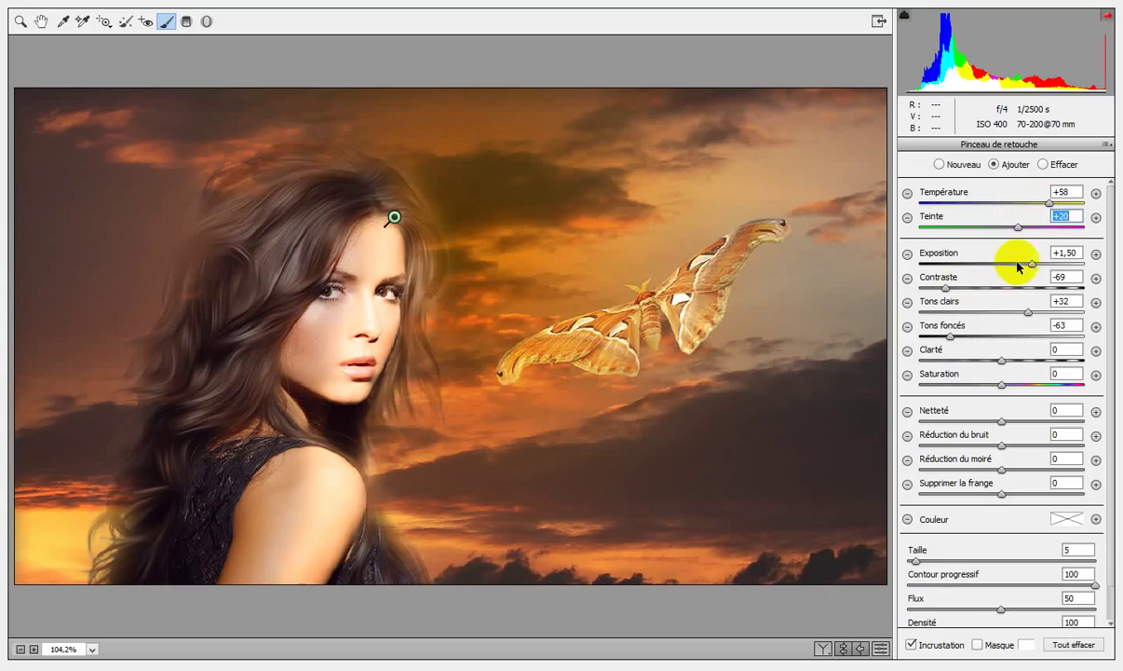
{"action": "left_click_drag", "start_coordinate": [1029, 264], "coordinate": [994, 293]}
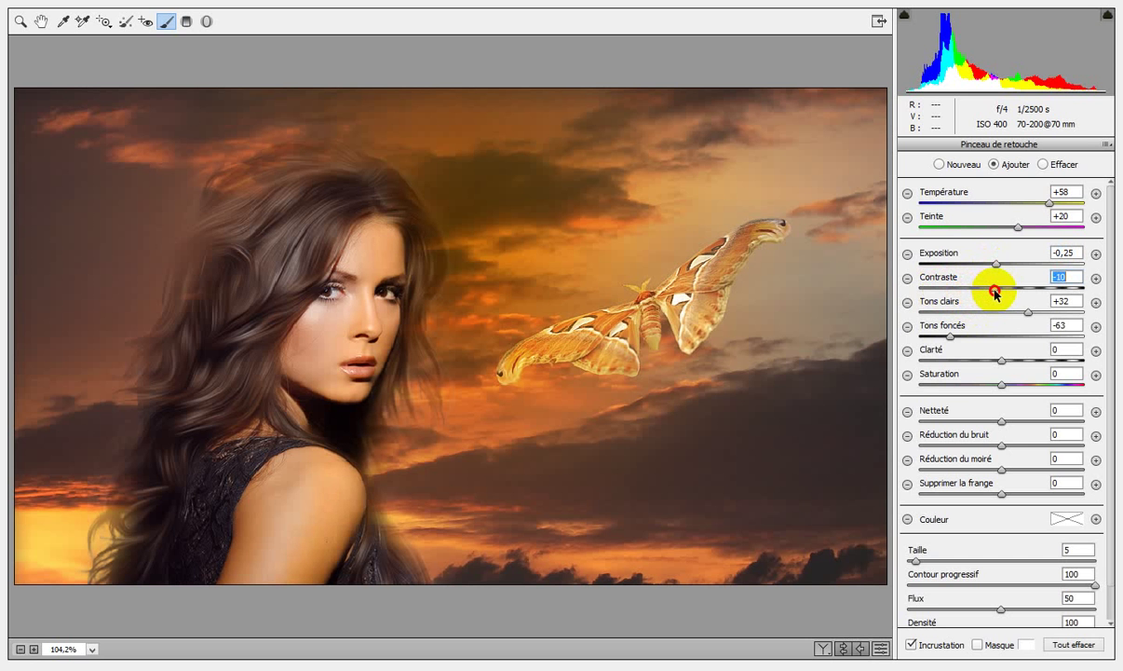
{"action": "left_click_drag", "start_coordinate": [995, 293], "coordinate": [981, 294]}
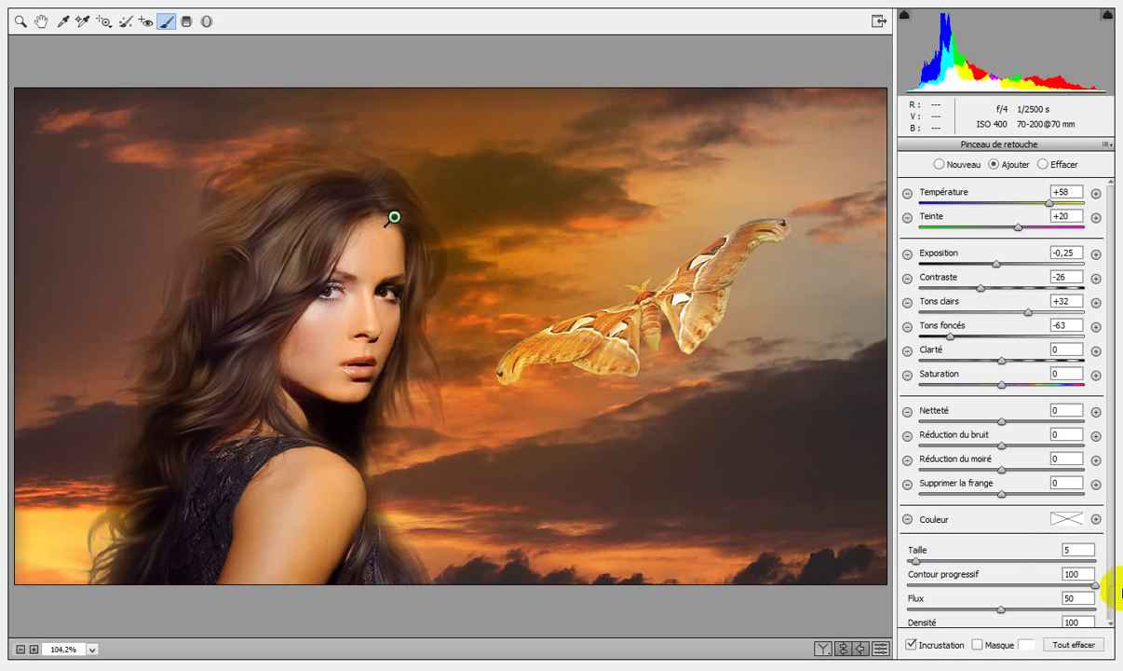
{"action": "left_click_drag", "start_coordinate": [378, 348], "coordinate": [356, 325]}
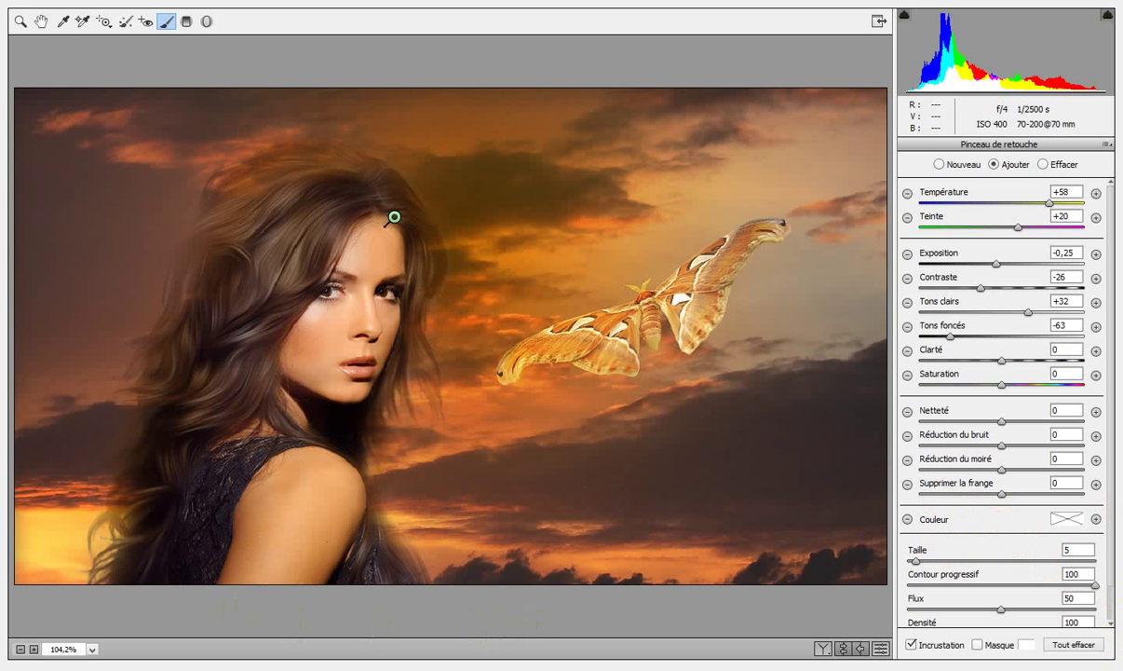
{"action": "left_click", "coordinate": [1088, 669]}
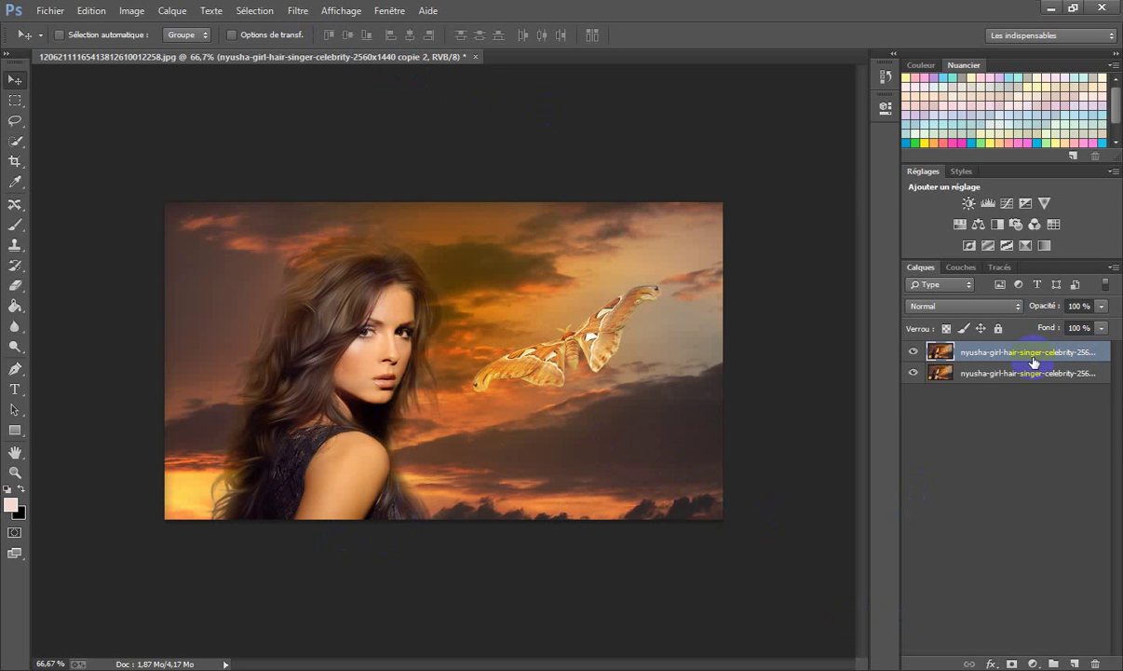
- Duplicate the retouched layer and, in the Camera Raw filter, draw a graduated filter from the upper-right sky diagonally down towards the moth
{"action": "key", "text": "ctrl+j"}
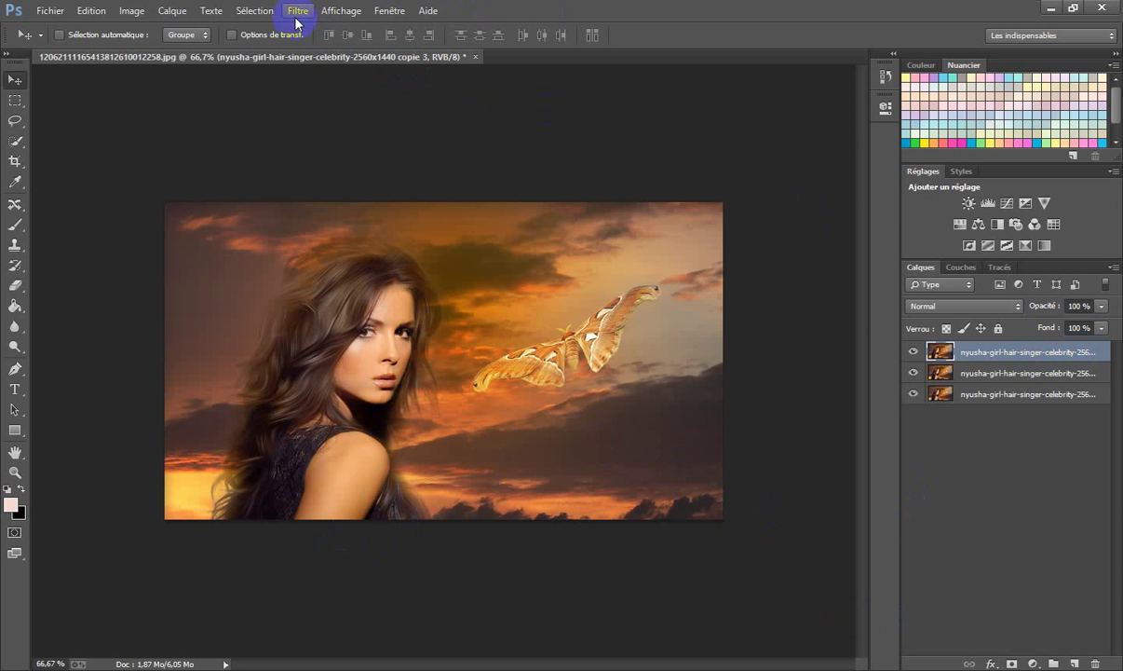
{"action": "left_click", "coordinate": [297, 11]}
{"action": "left_click", "coordinate": [326, 103]}
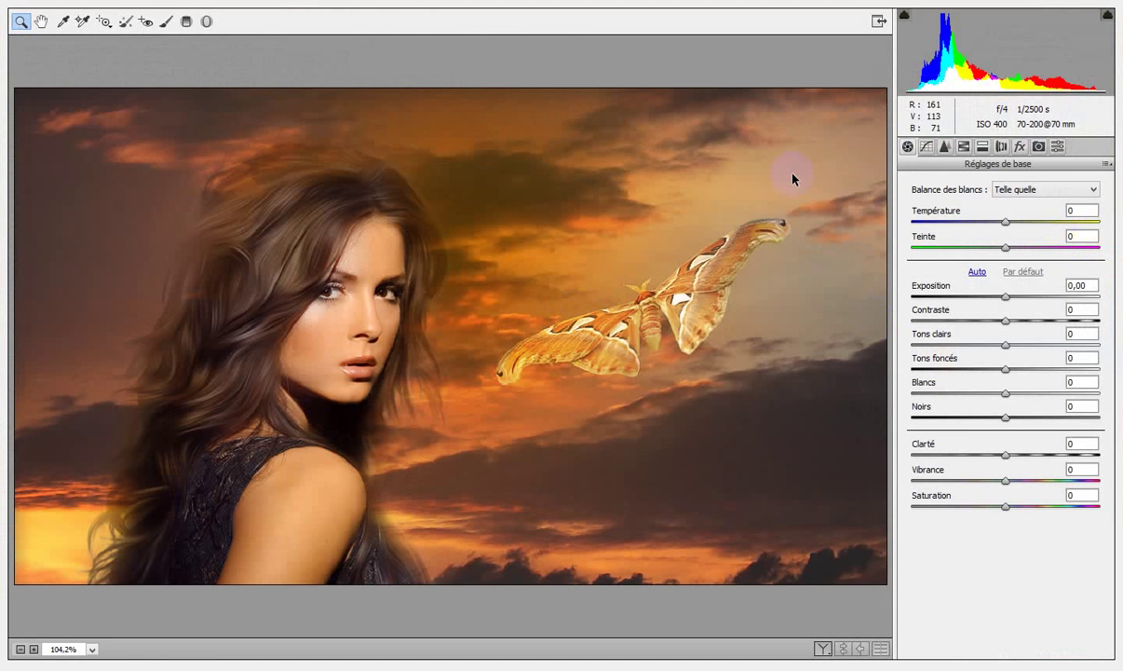
{"action": "left_click", "coordinate": [186, 21]}
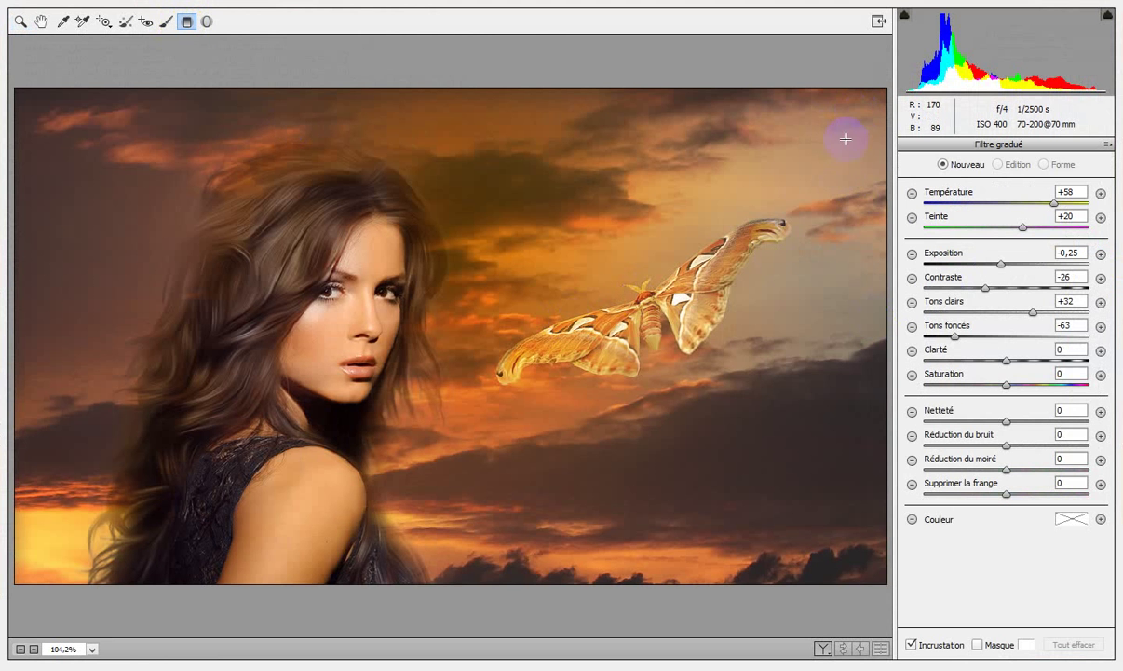
{"action": "left_click_drag", "start_coordinate": [834, 135], "coordinate": [593, 276]}
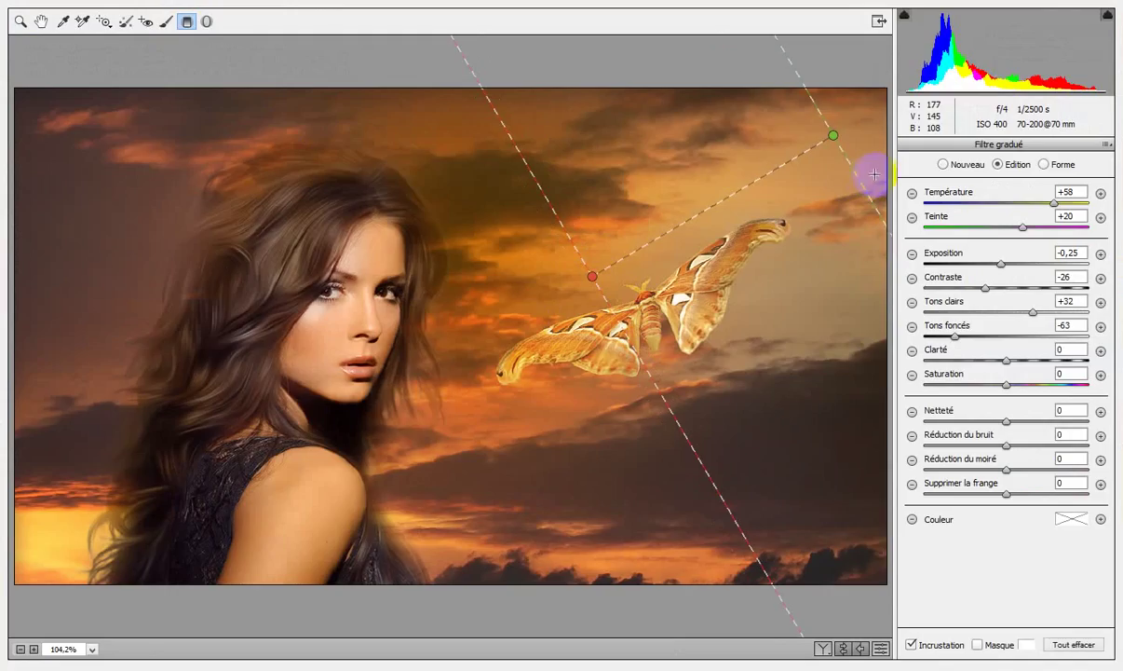
- Set the graduated filter's Température to -44 and extend its end point farther towards the woman
{"action": "left_click", "coordinate": [988, 202]}
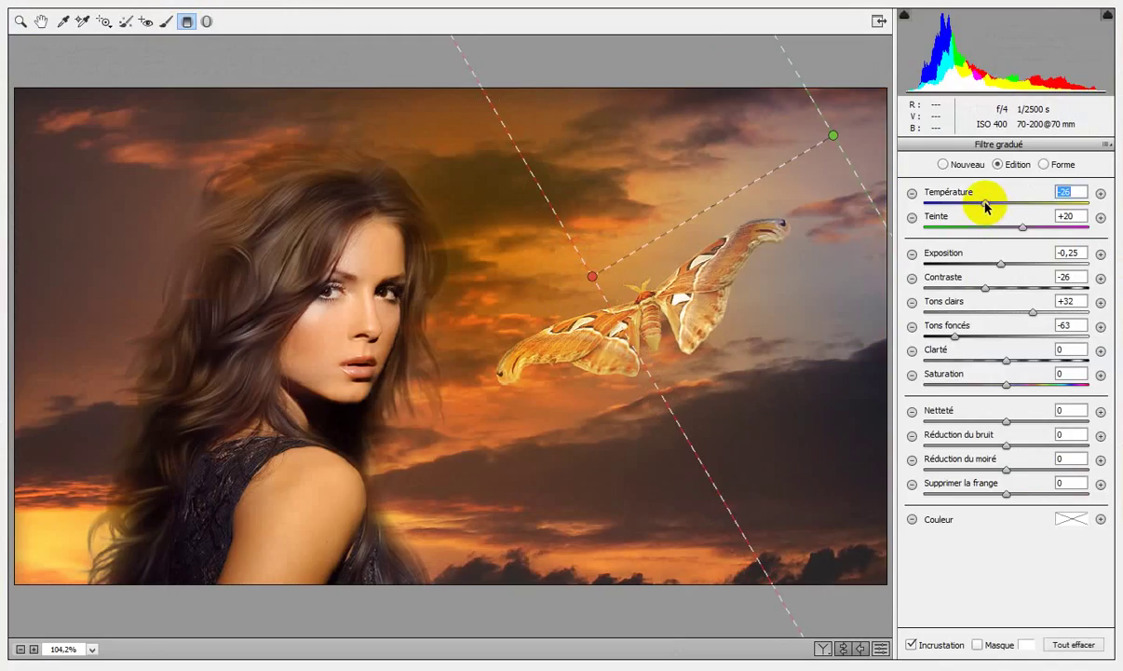
{"action": "left_click_drag", "start_coordinate": [986, 206], "coordinate": [971, 210]}
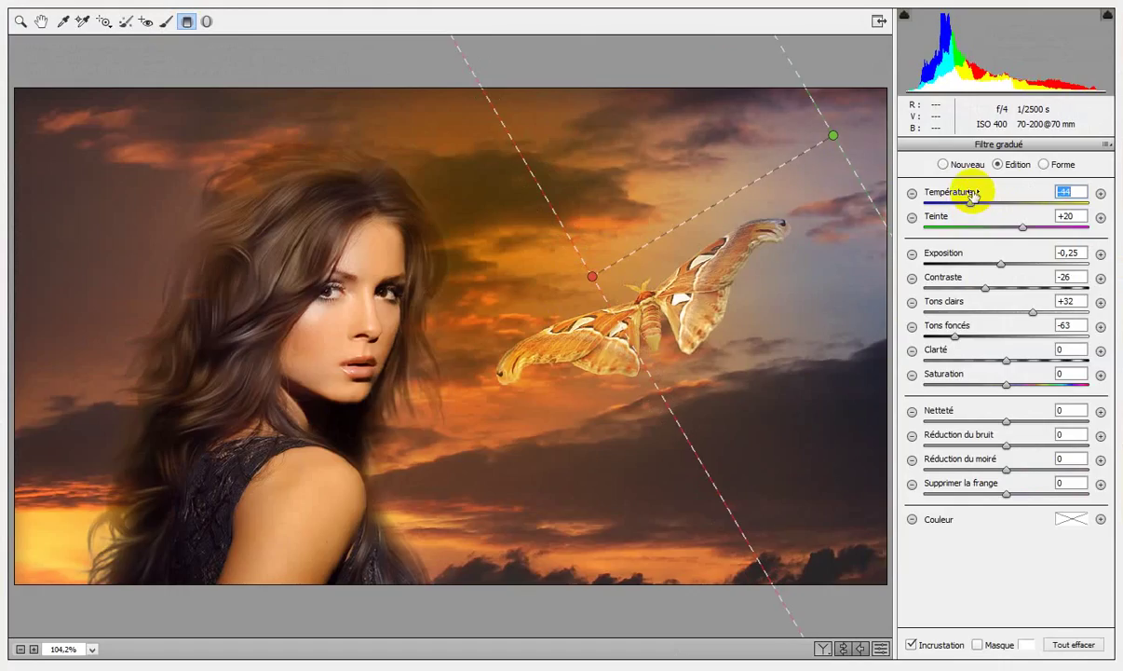
{"action": "left_click_drag", "start_coordinate": [593, 276], "coordinate": [536, 294]}
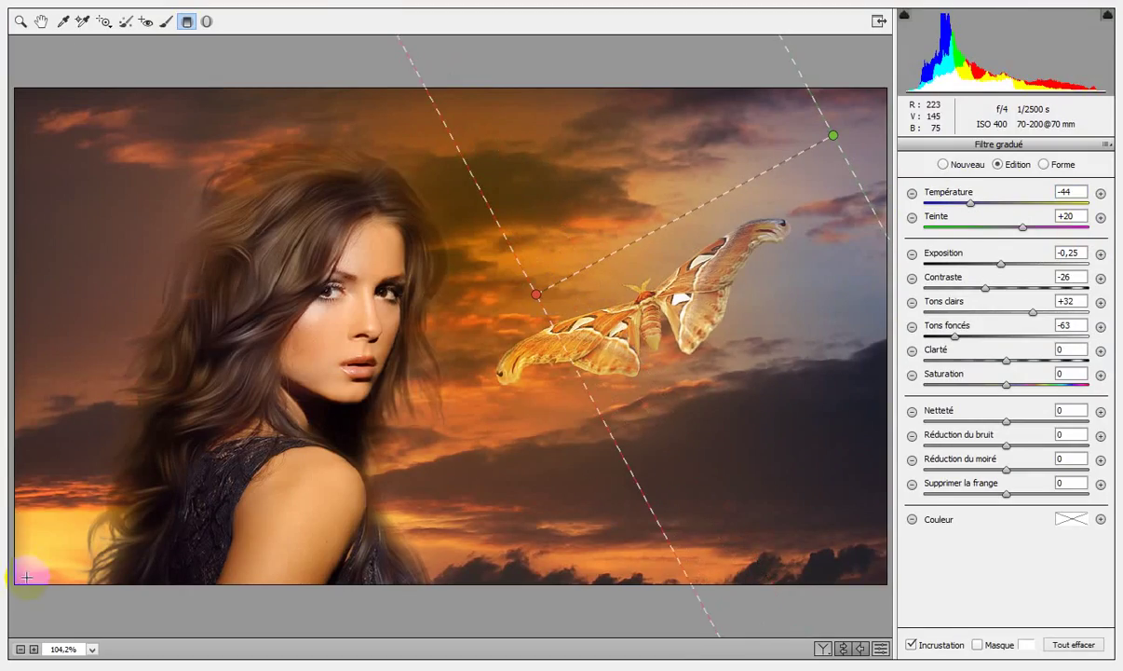
- Add a second graduated filter from the image's lower-left corner diagonally up to the woman's upper back, and apply the Camera Raw filter
{"action": "left_click_drag", "start_coordinate": [27, 578], "coordinate": [313, 512]}
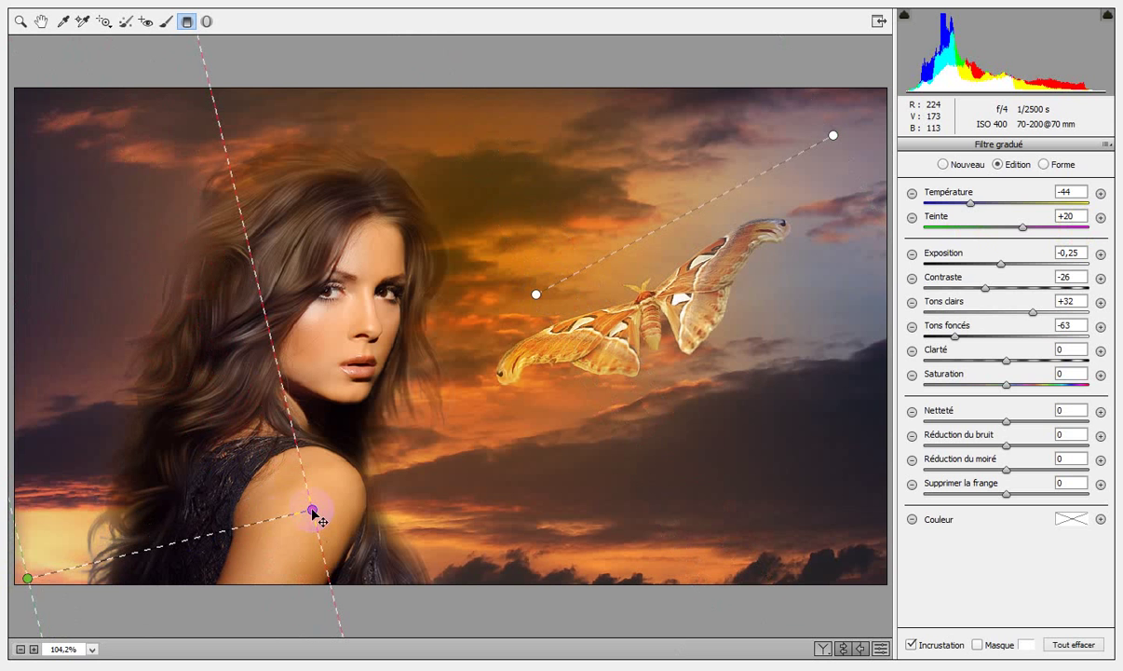
{"action": "left_click_drag", "start_coordinate": [313, 511], "coordinate": [244, 423]}
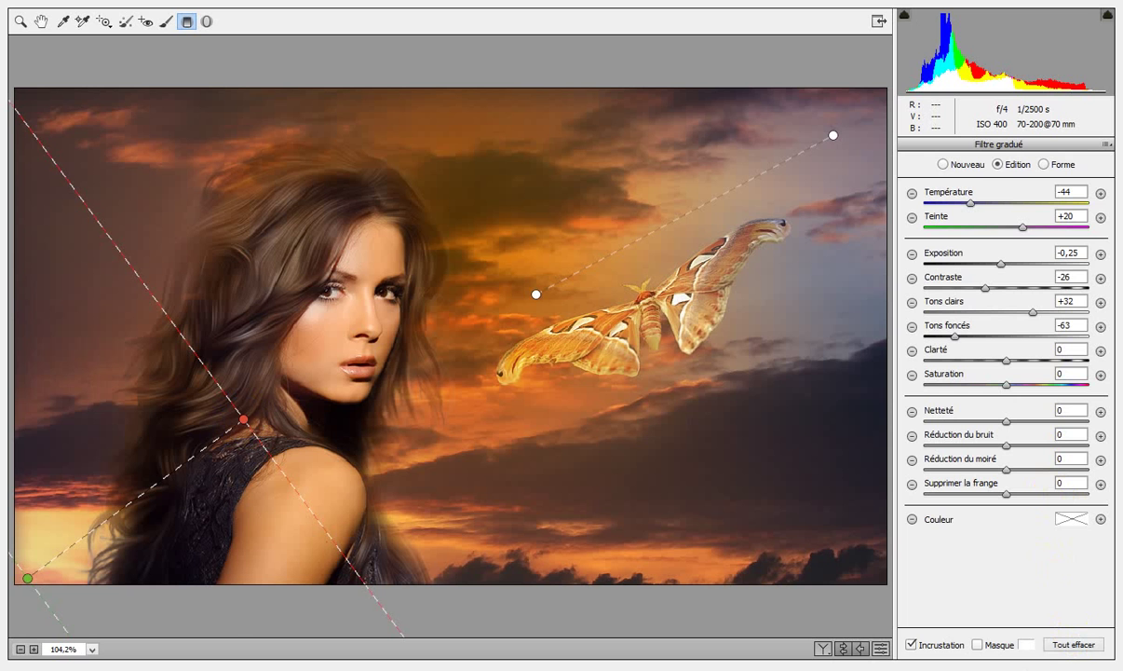
{"action": "key", "text": "Return"}
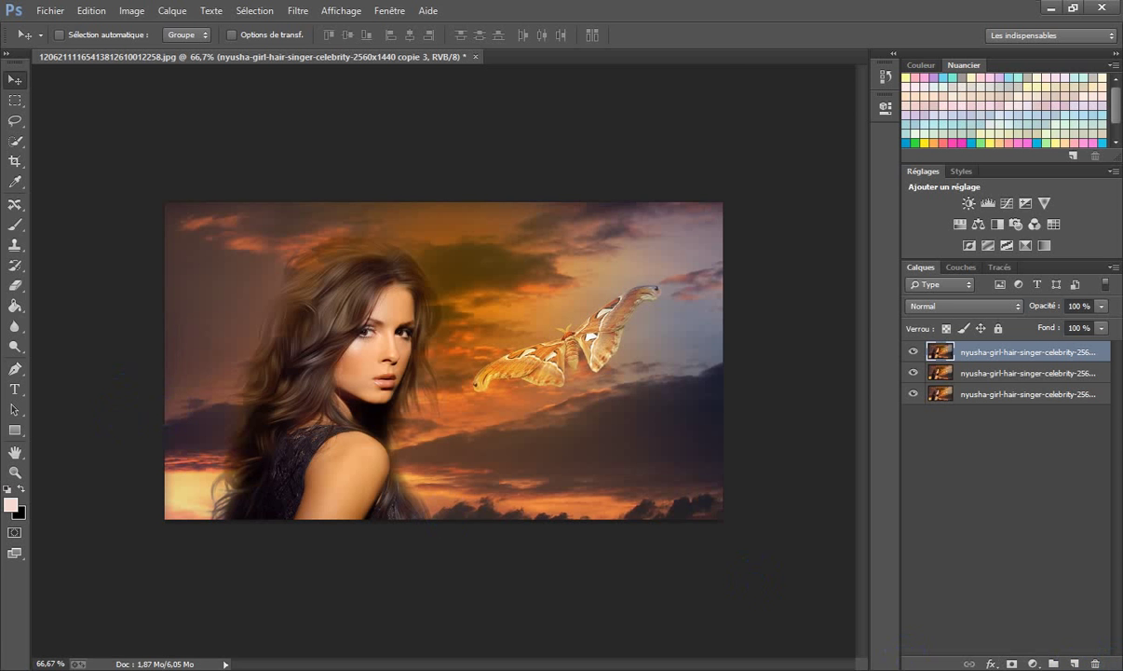
- Add a new layer and recolour the transparent gradient's starting stop with an orange-brown sampled from the sky beside the woman's hair
{"action": "left_click", "coordinate": [1073, 663]}
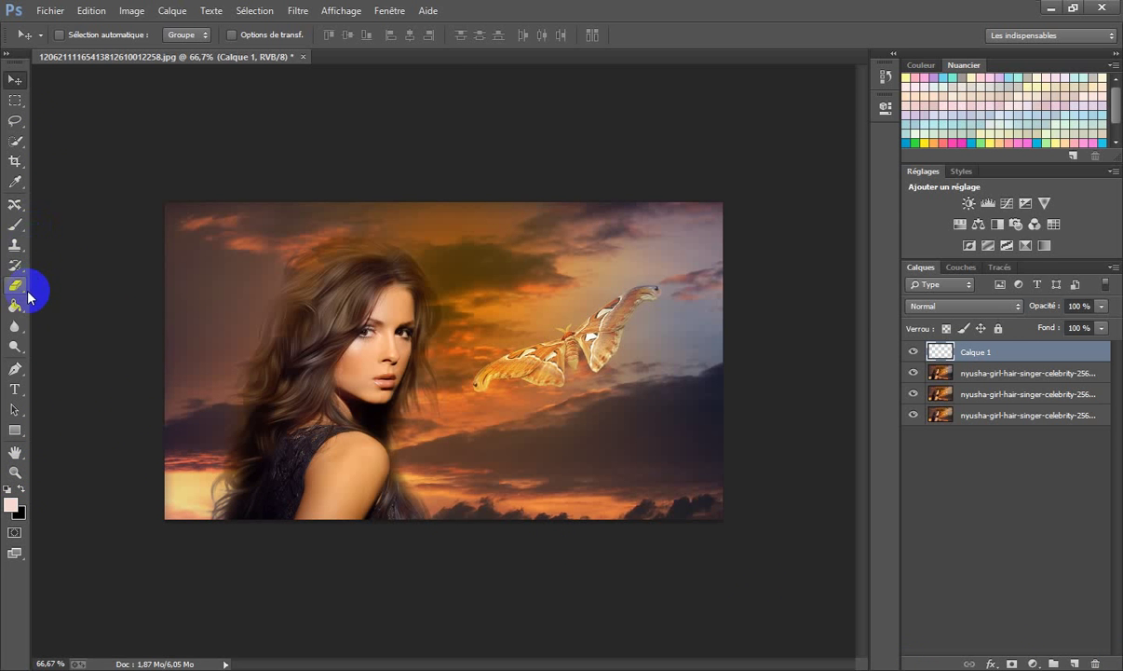
{"action": "right_click", "coordinate": [18, 304]}
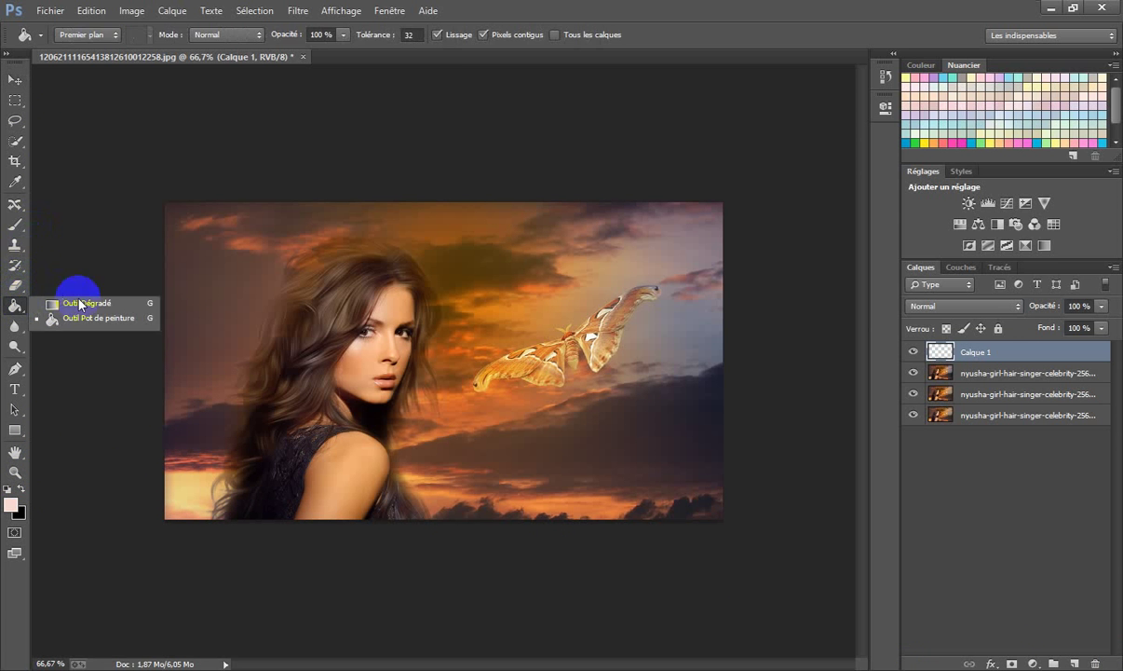
{"action": "left_click", "coordinate": [79, 303]}
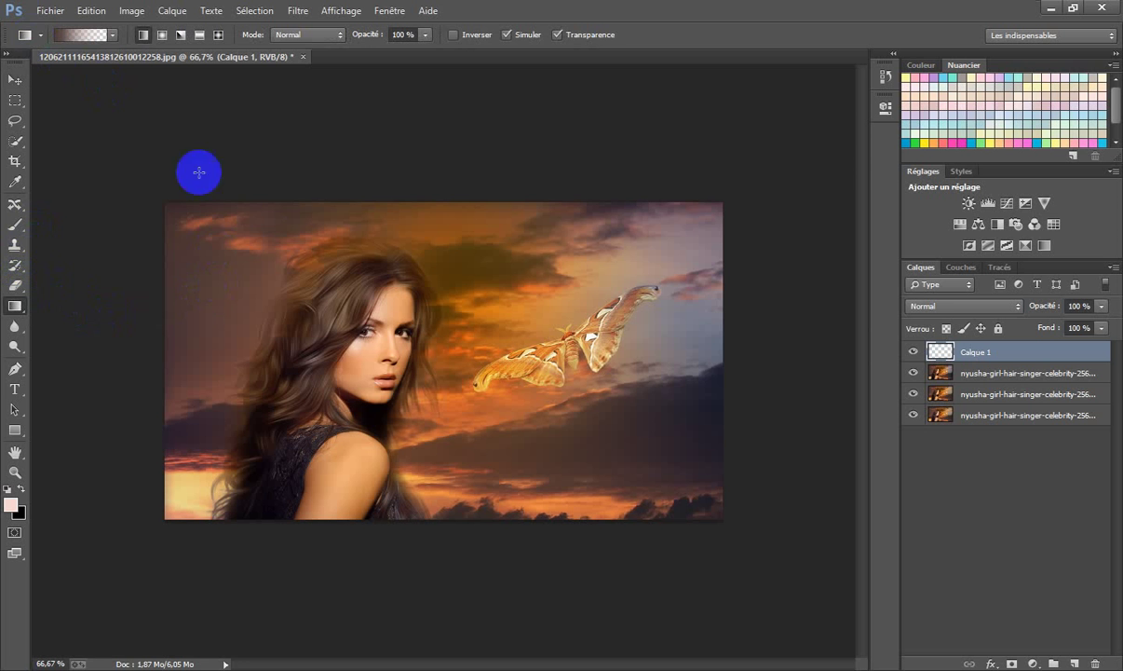
{"action": "left_click", "coordinate": [65, 35]}
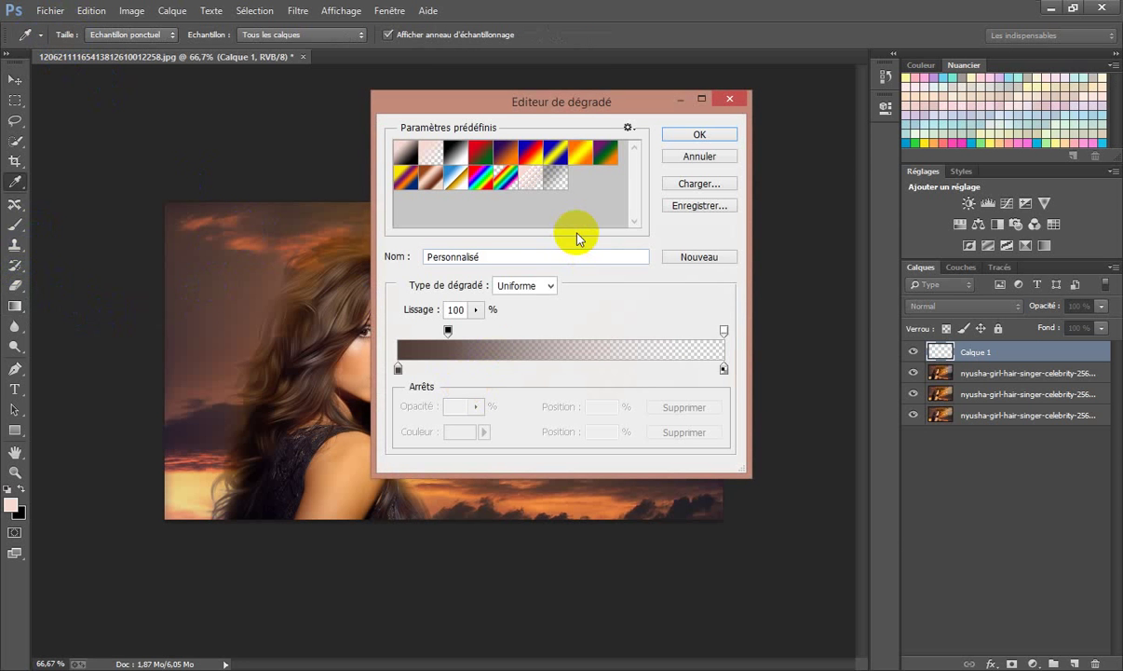
{"action": "left_click", "coordinate": [398, 369]}
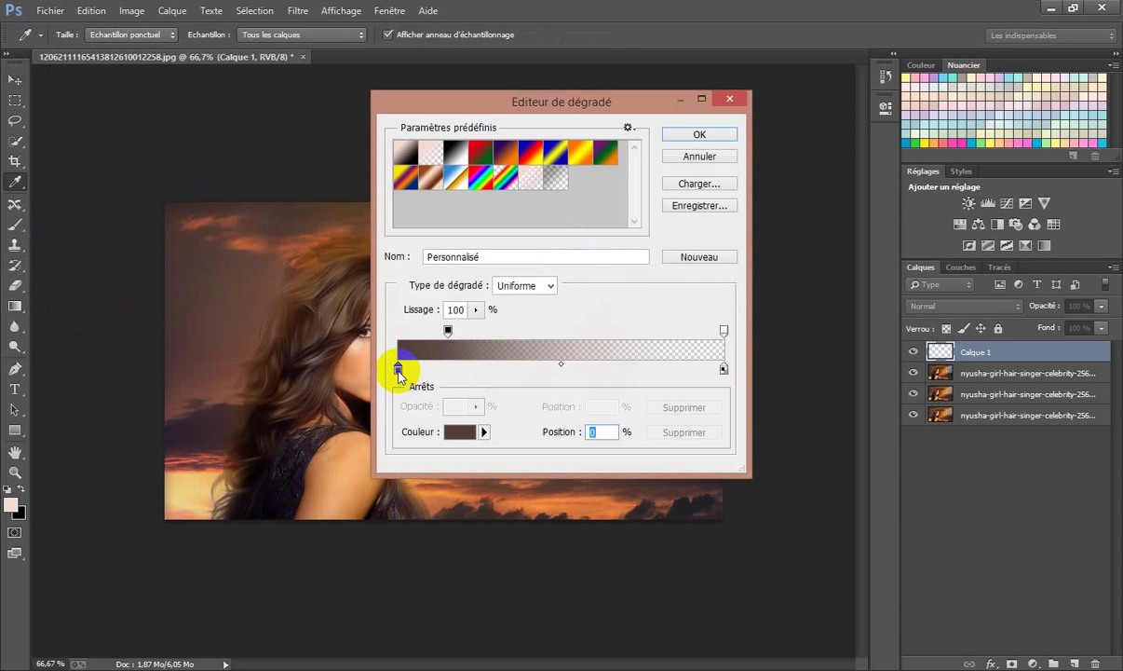
{"action": "left_click", "coordinate": [251, 244]}
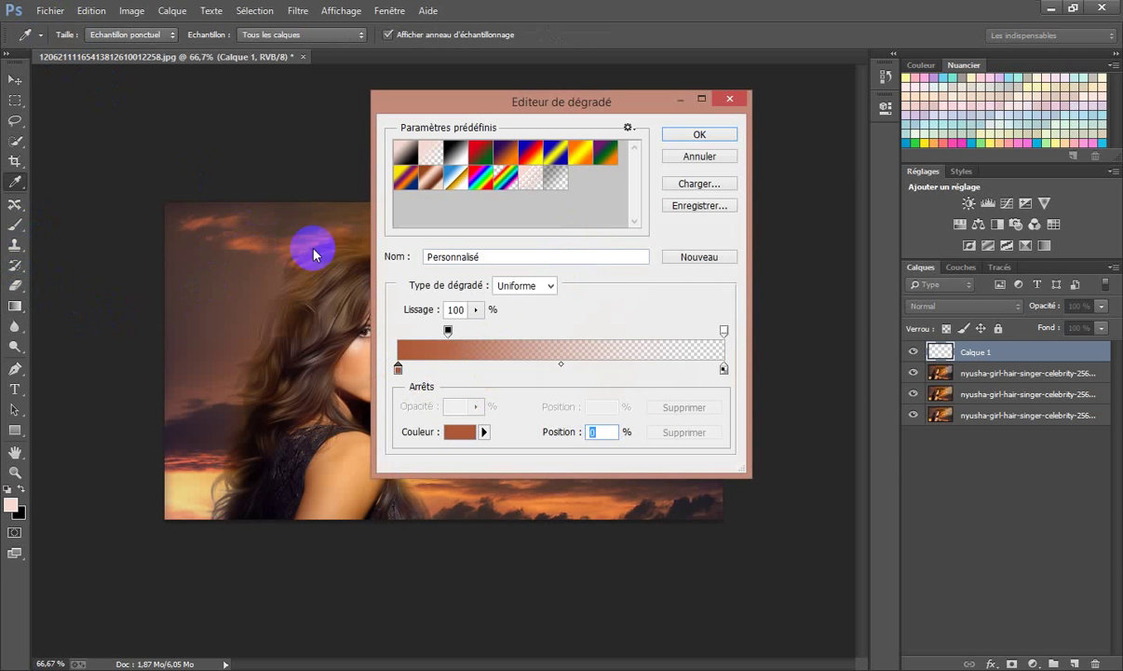
{"action": "left_click", "coordinate": [717, 133]}
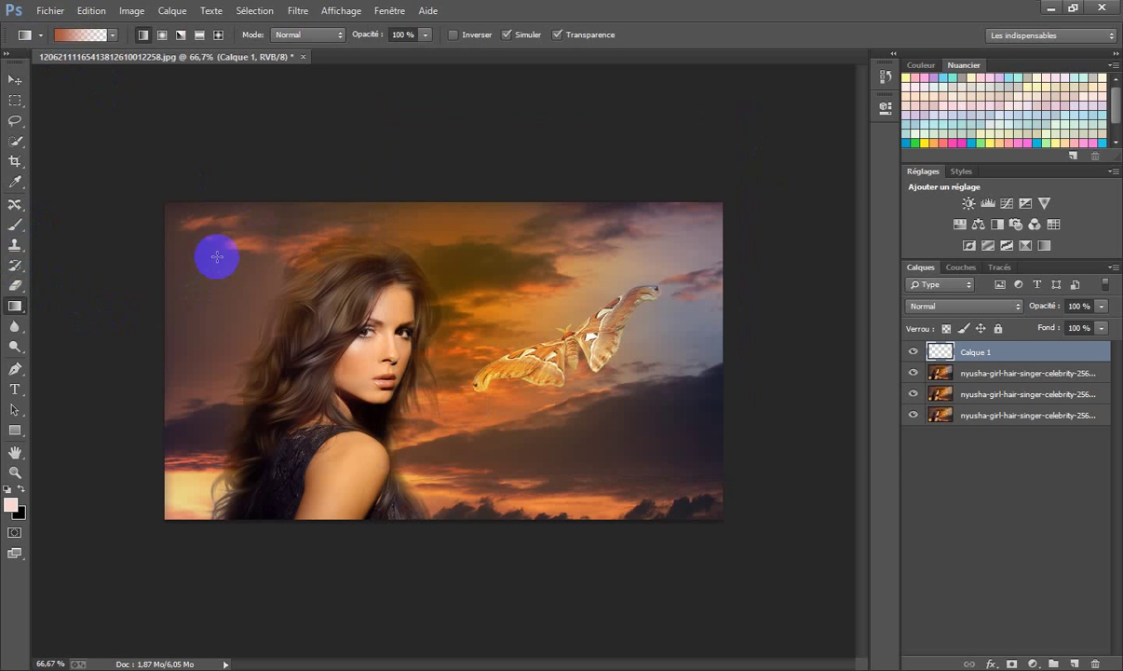
- Draw the gradient diagonally from the image's upper-left corner to beyond the woman, and set the layer's blend mode to Lumière tamisée
{"action": "left_click_drag", "start_coordinate": [155, 207], "coordinate": [606, 448]}
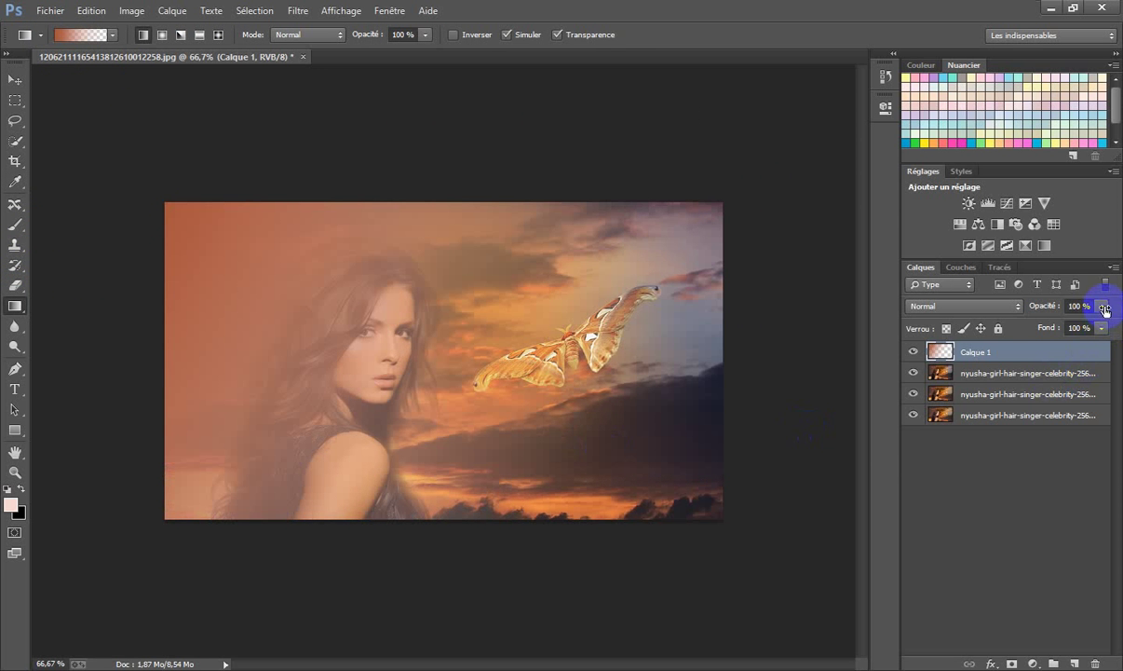
{"action": "left_click", "coordinate": [1010, 306]}
{"action": "left_click", "coordinate": [936, 214]}
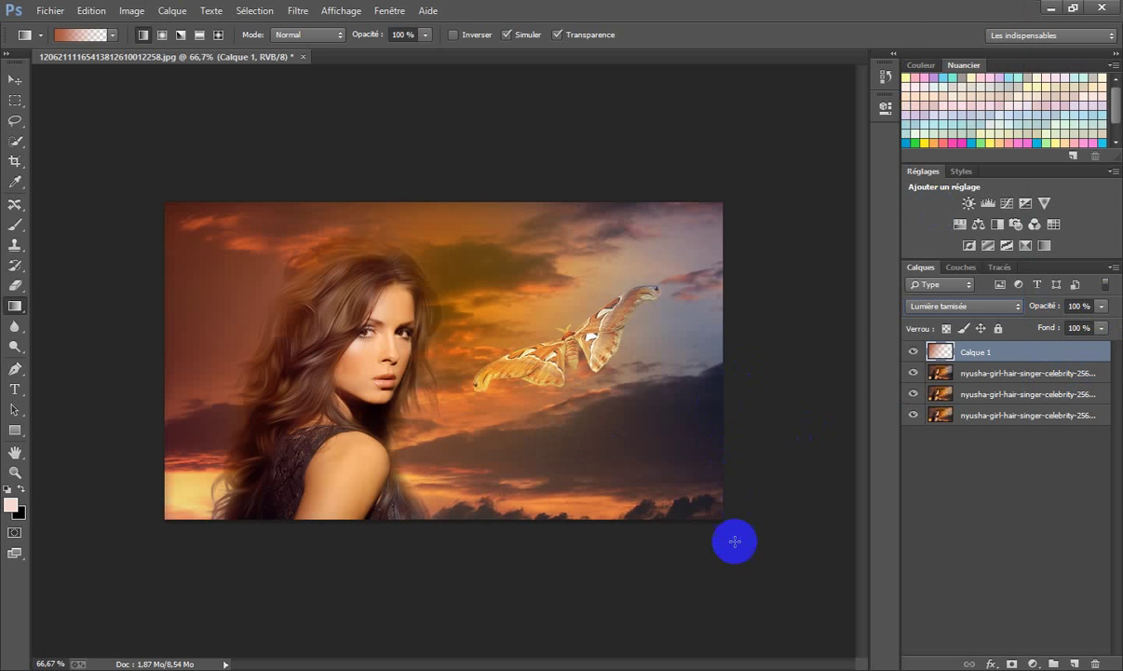
- Add the same gradient from the image's lower-right corner up towards the moth, and stamp all visible layers into a new merged layer
{"action": "left_click_drag", "start_coordinate": [705, 534], "coordinate": [643, 349]}
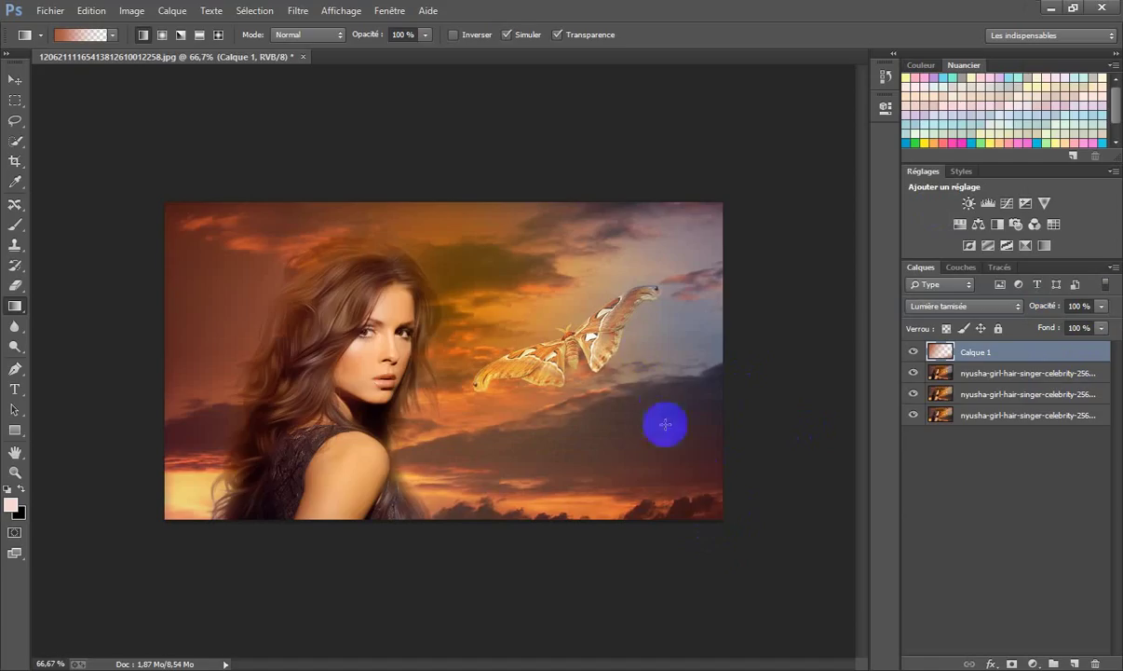
{"action": "left_click_drag", "start_coordinate": [716, 520], "coordinate": [644, 357]}
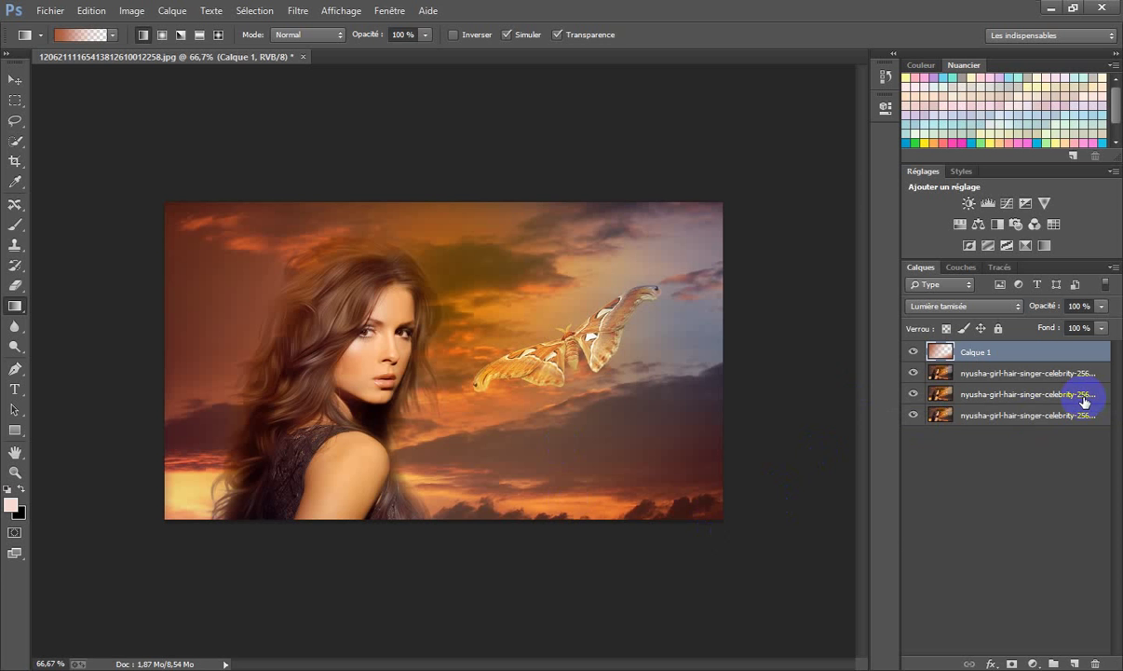
{"action": "key", "text": "ctrl+alt+shift+e"}
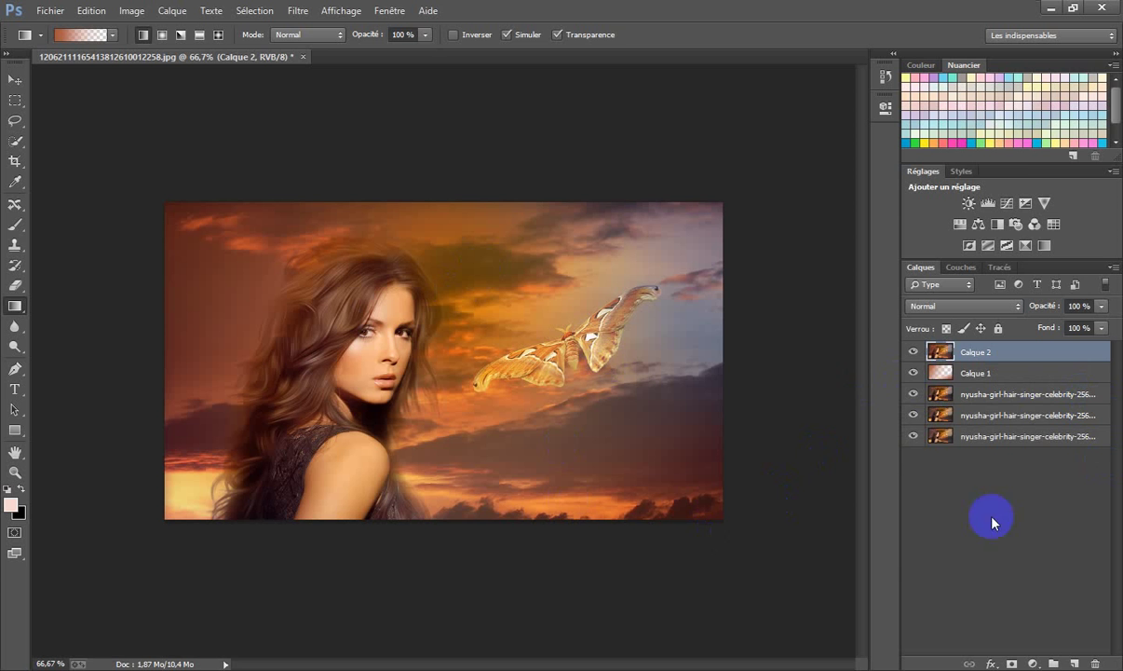
- Add another new layer and fill it with a very pale pink swatch colour using the Paint Bucket
{"action": "left_click", "coordinate": [1076, 663]}
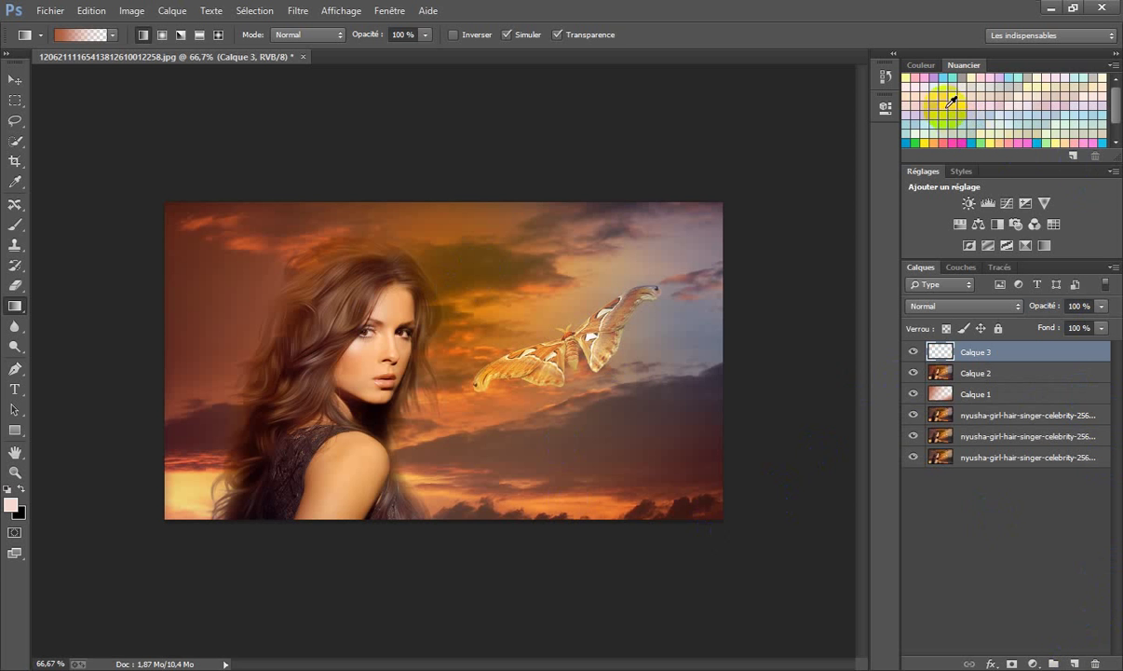
{"action": "left_click", "coordinate": [924, 85]}
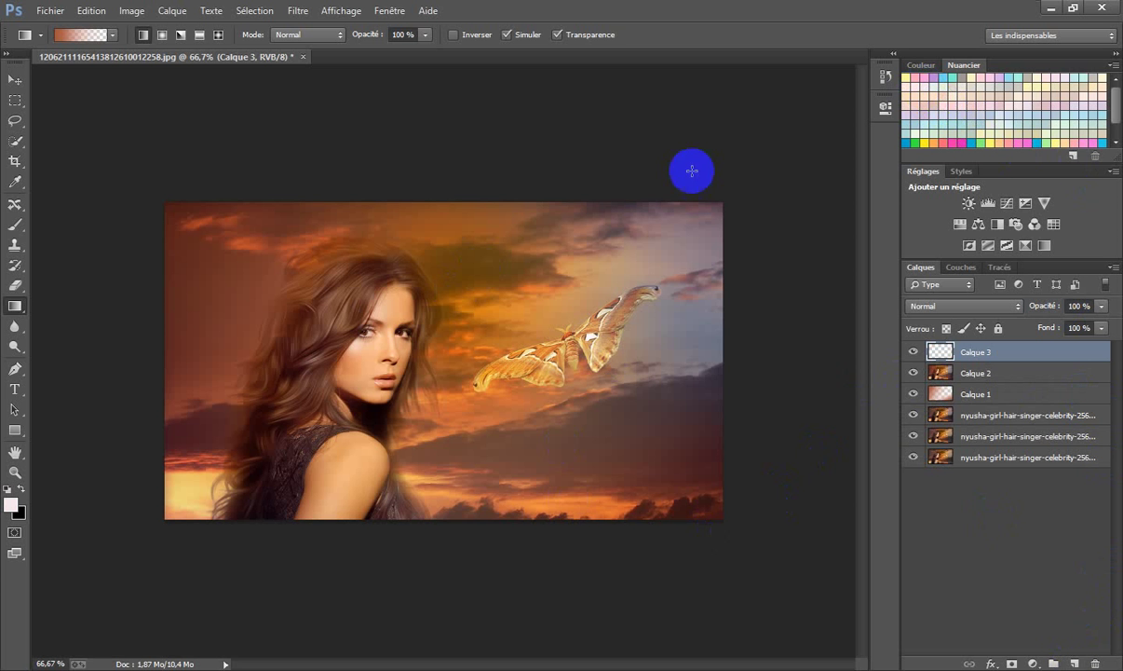
{"action": "left_click", "coordinate": [19, 305]}
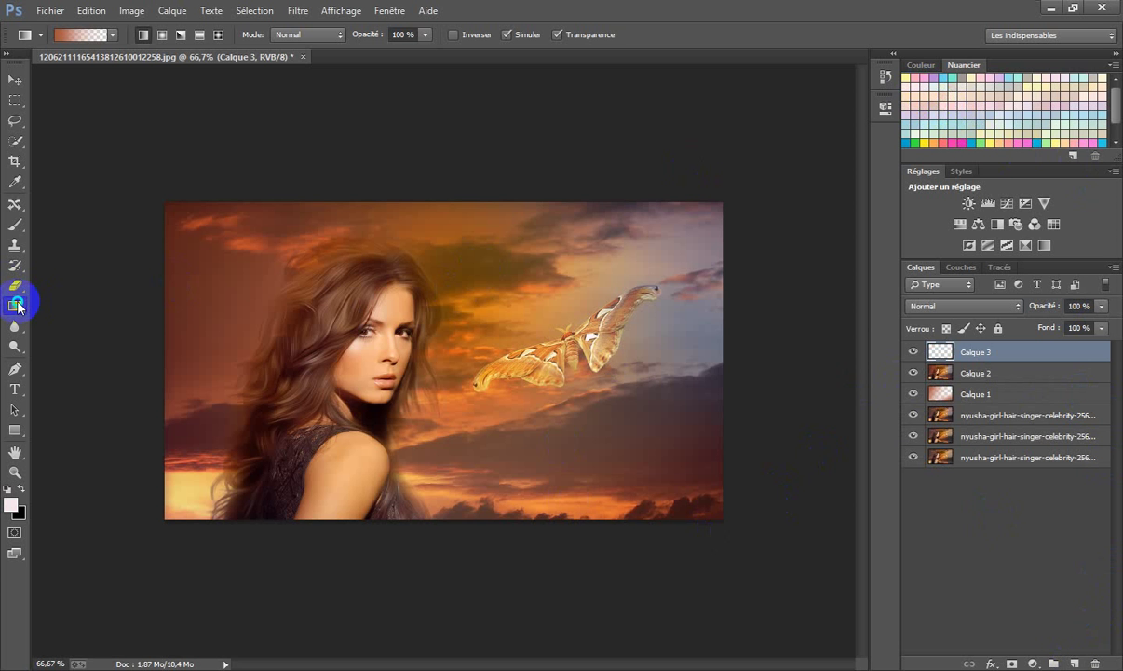
{"action": "right_click", "coordinate": [25, 303]}
{"action": "left_click", "coordinate": [42, 321]}
{"action": "left_click", "coordinate": [561, 404]}
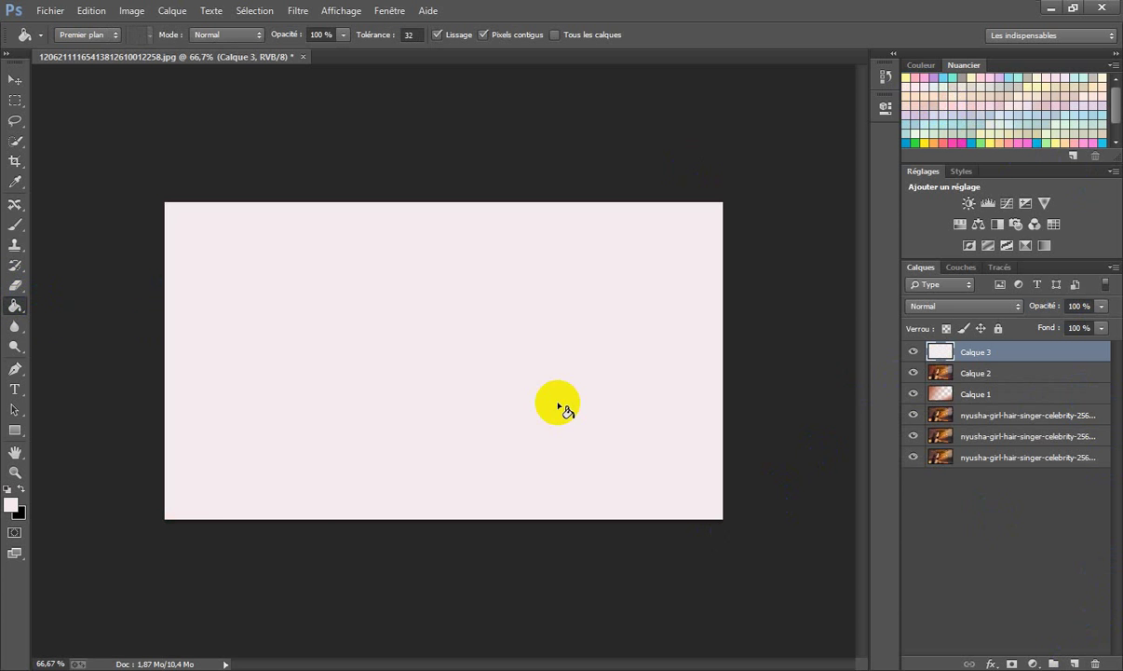
- Lower the pale pink layer's opacity to 8% and stamp all visible layers into a new merged layer
{"action": "left_click", "coordinate": [1101, 306]}
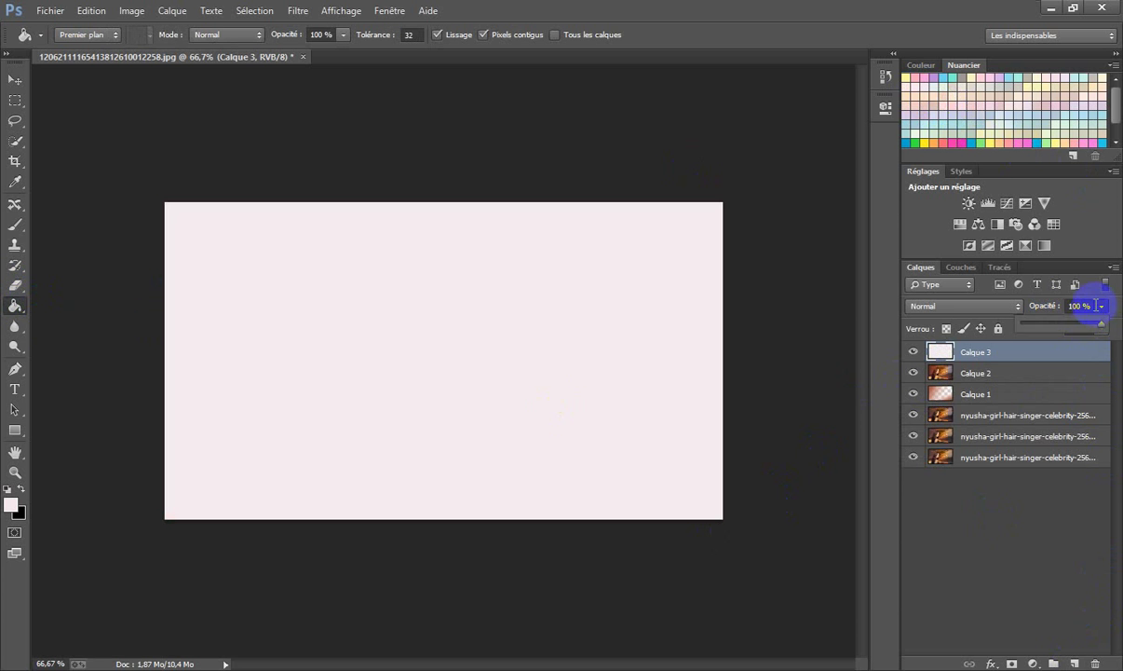
{"action": "left_click", "coordinate": [1032, 323]}
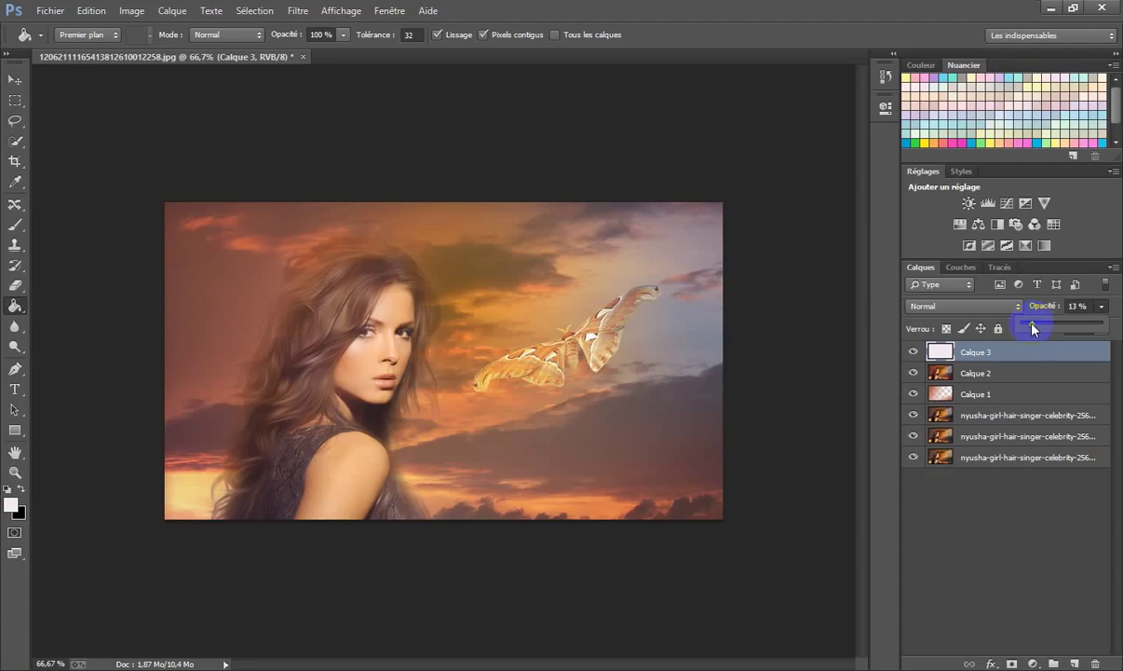
{"action": "left_click_drag", "start_coordinate": [1032, 328], "coordinate": [1029, 326]}
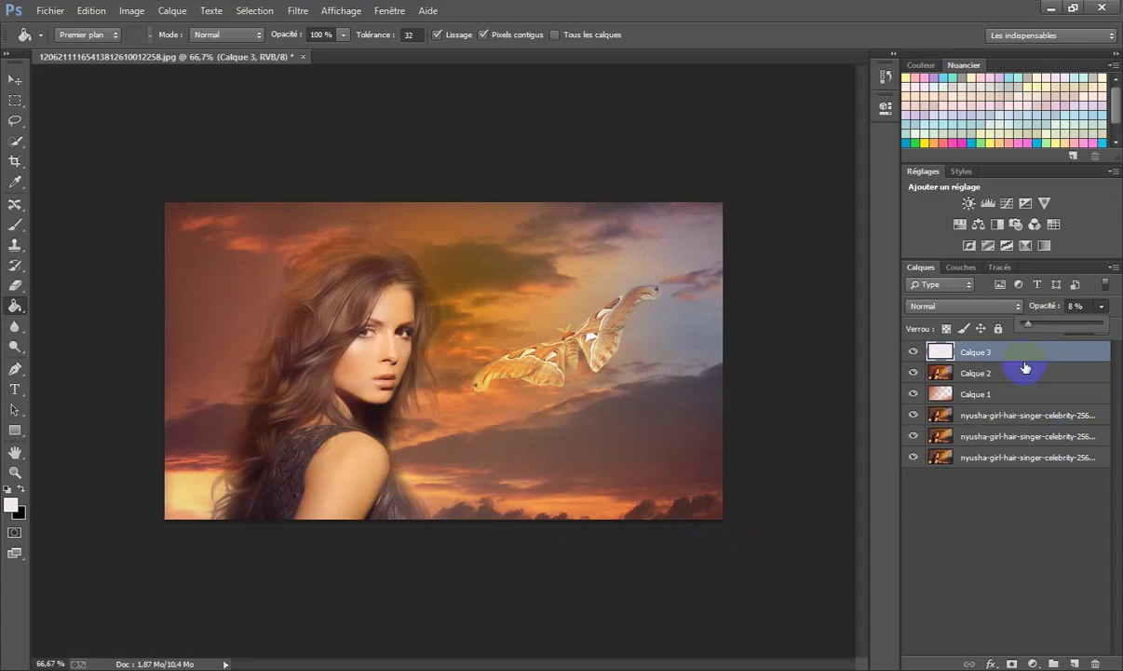
{"action": "key", "text": "ctrl+shift+alt+e"}
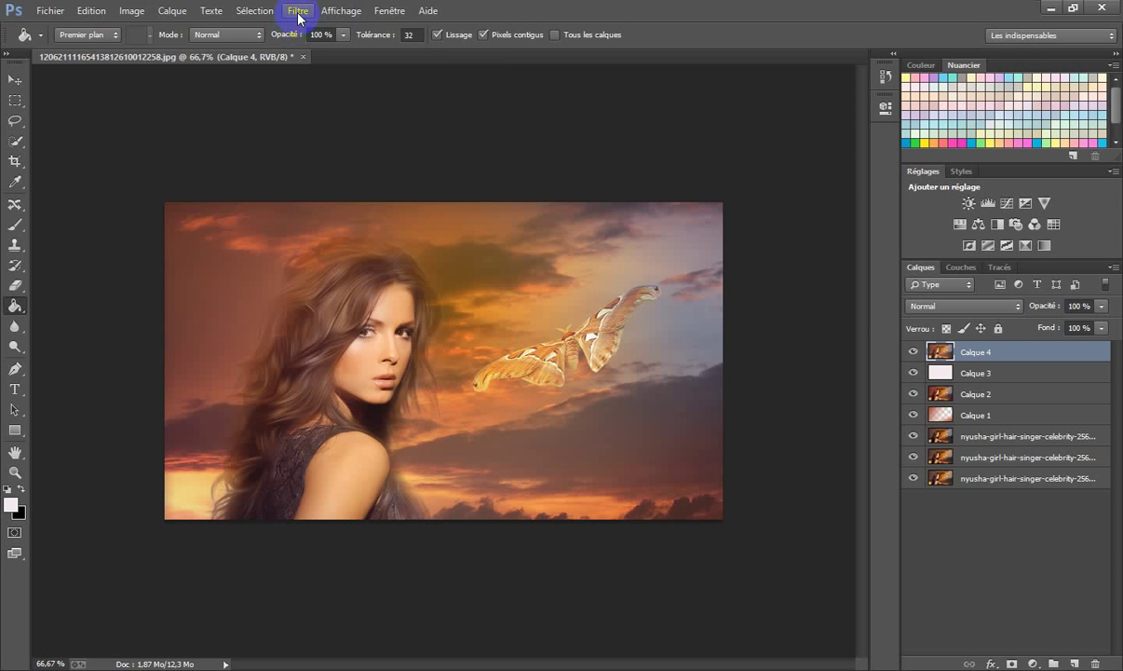
{"action": "left_click", "coordinate": [298, 14]}
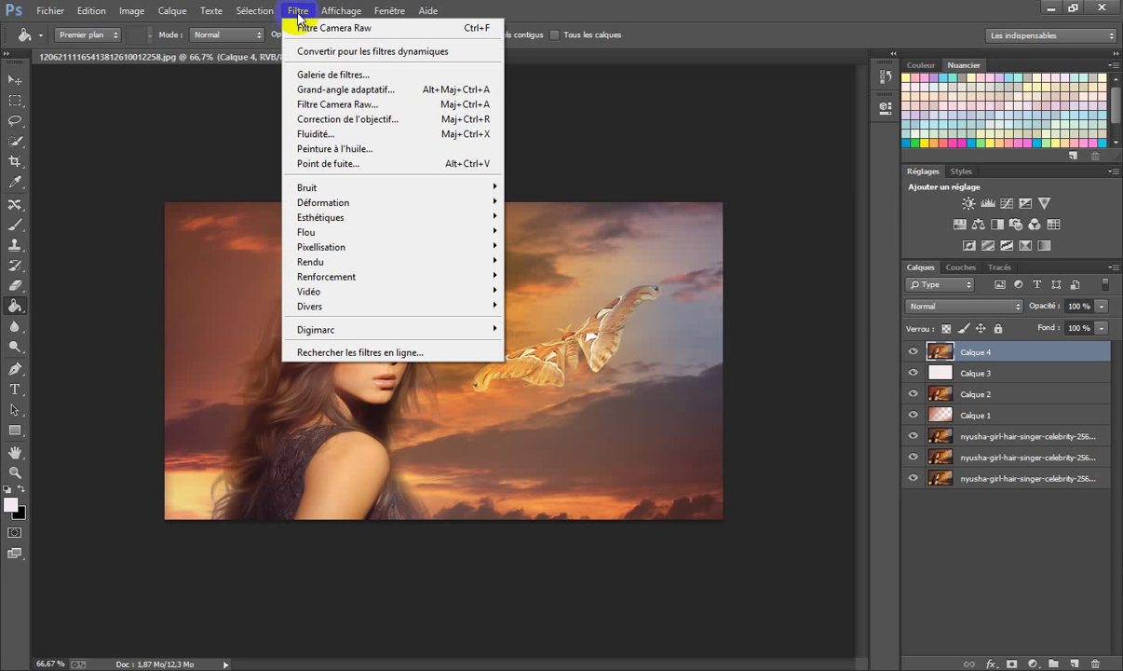
{"action": "left_click", "coordinate": [354, 93]}
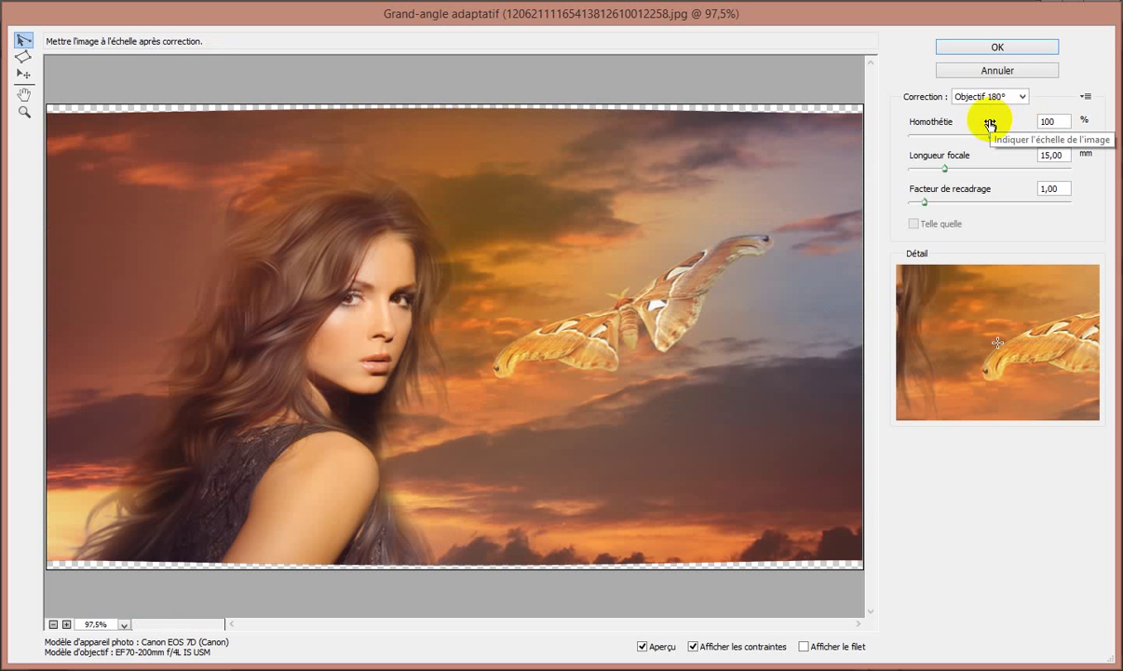
{"action": "left_click", "coordinate": [963, 67]}
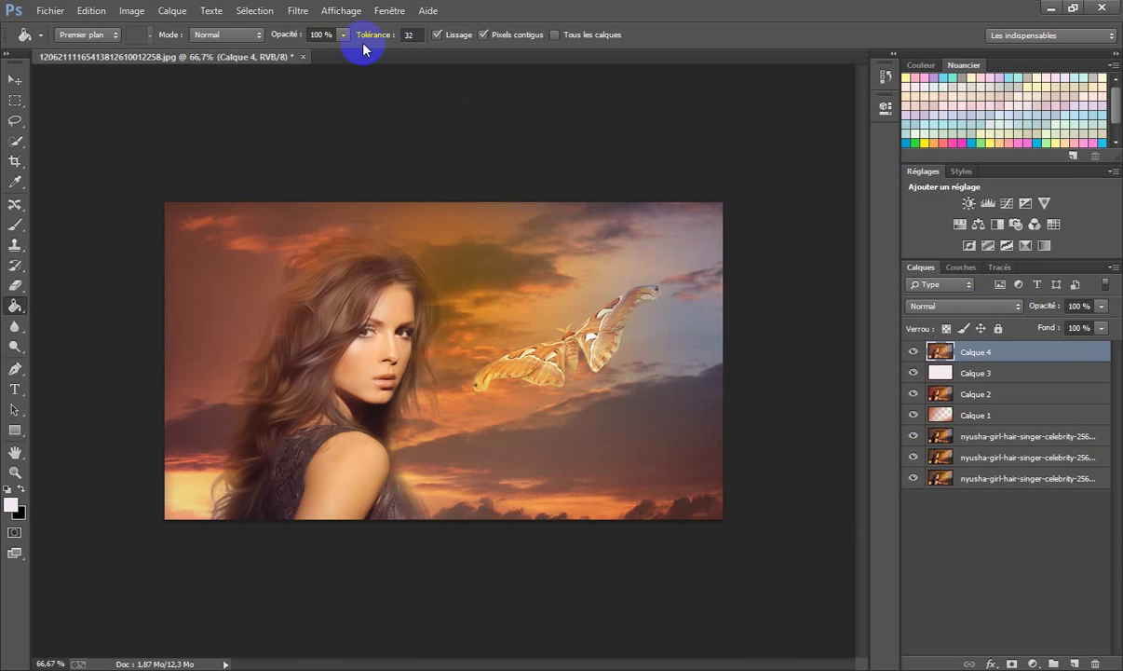
- Try darkening the edges of the merged layer with a custom lens correction vignette, Quantité -87
{"action": "left_click", "coordinate": [297, 16]}
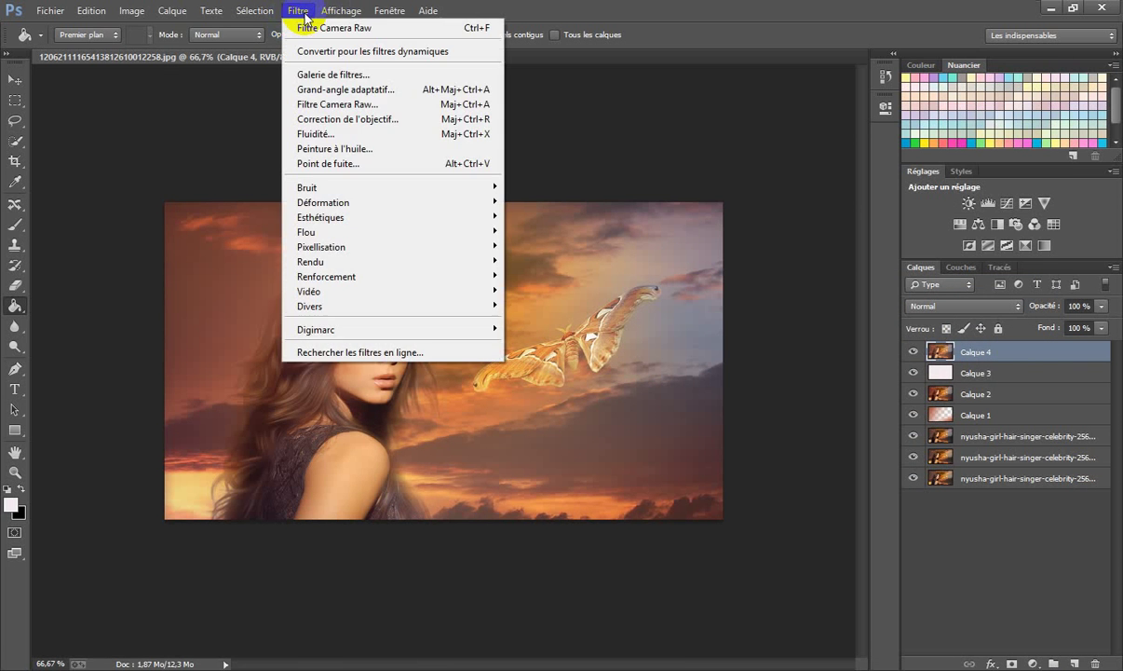
{"action": "left_click", "coordinate": [336, 120]}
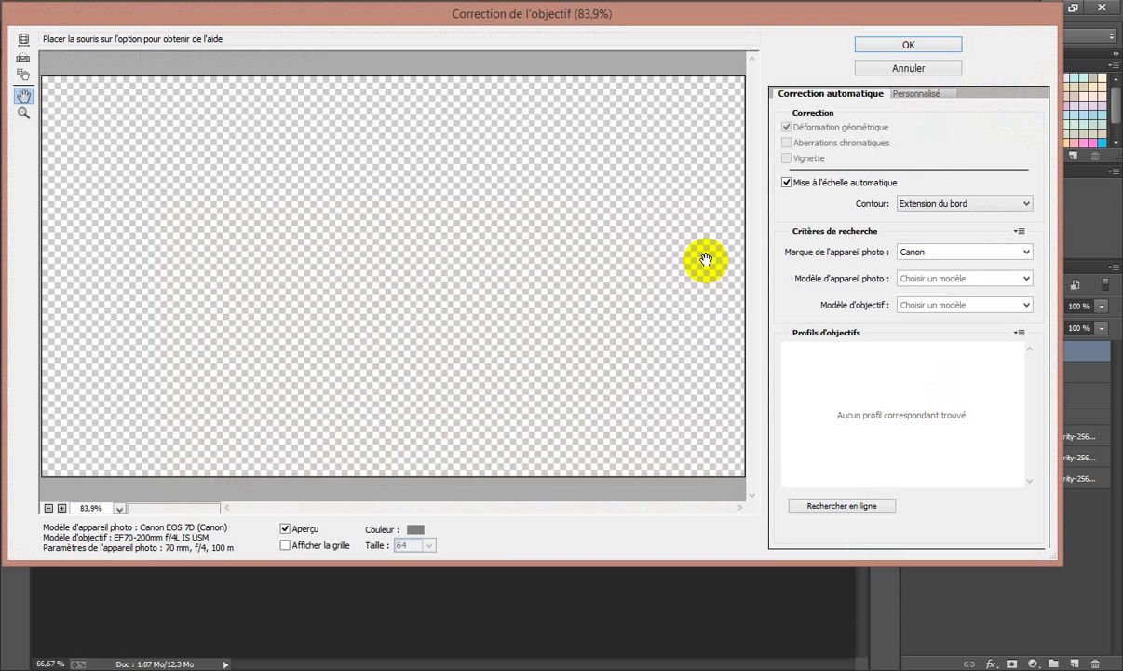
{"action": "left_click", "coordinate": [927, 93]}
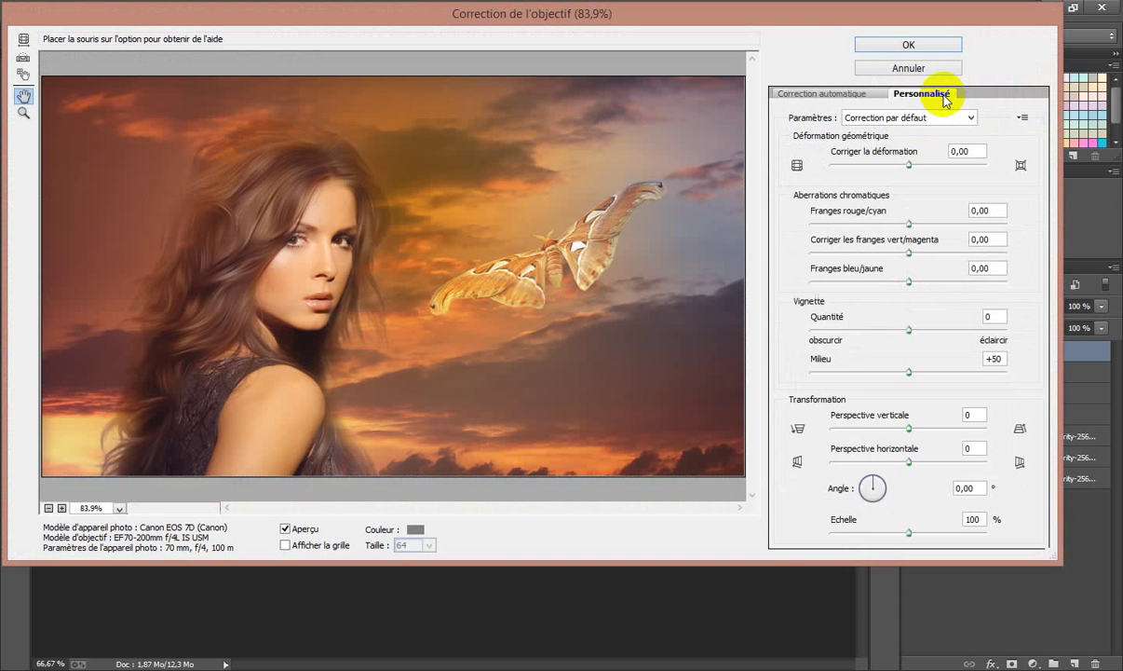
{"action": "left_click", "coordinate": [828, 331]}
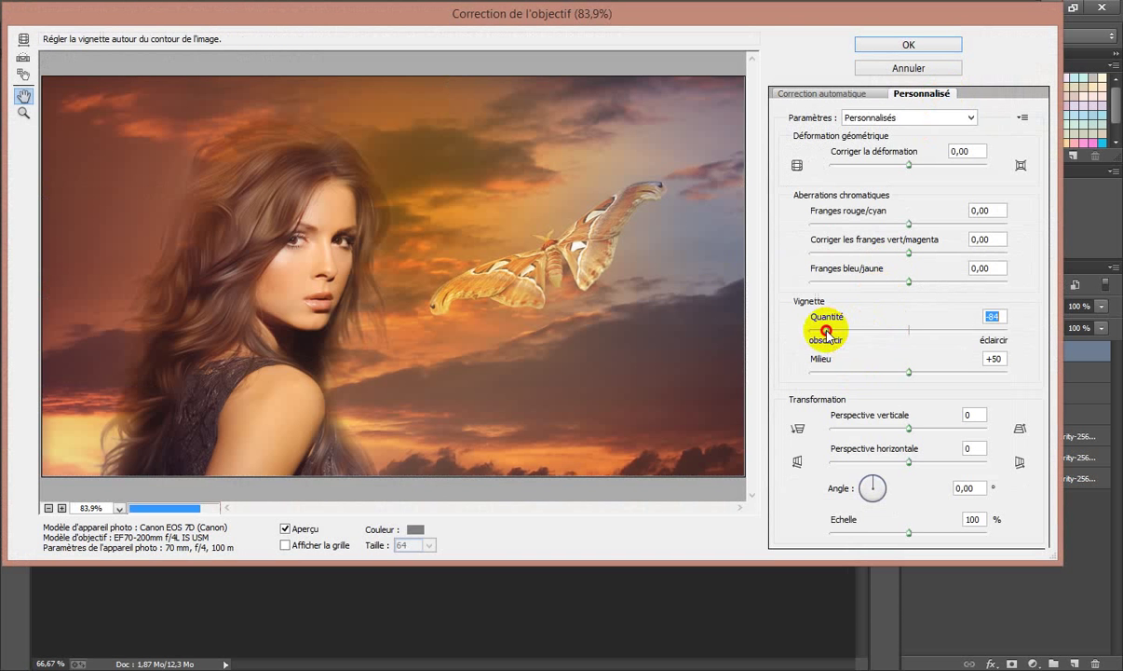
{"action": "left_click_drag", "start_coordinate": [828, 331], "coordinate": [823, 331]}
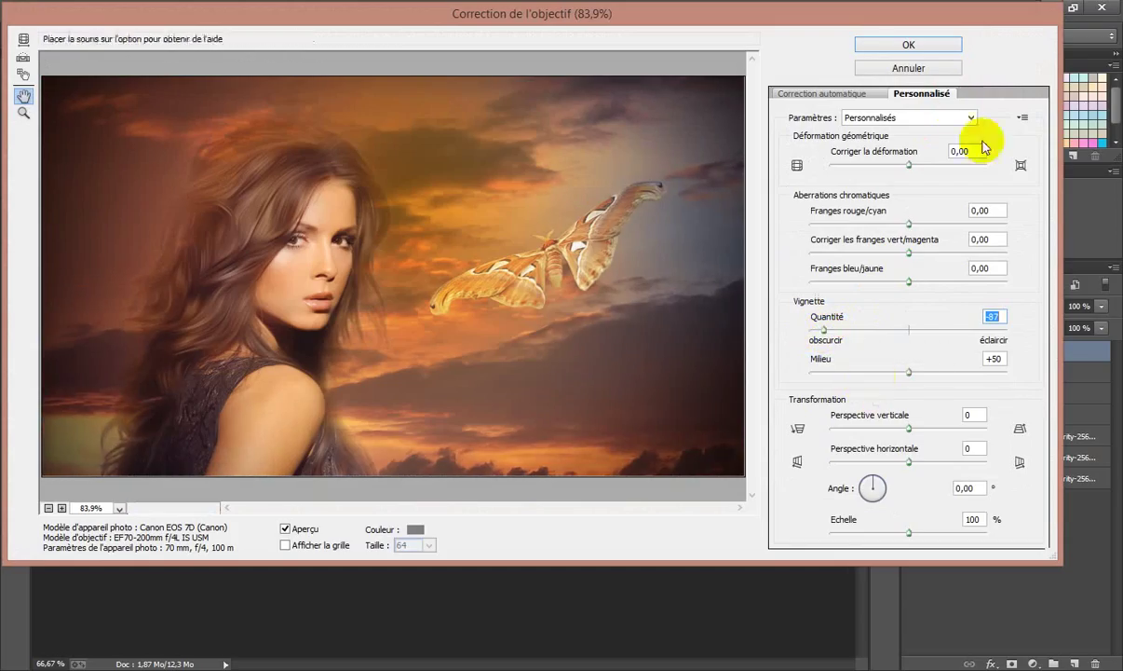
{"action": "left_click", "coordinate": [908, 45]}
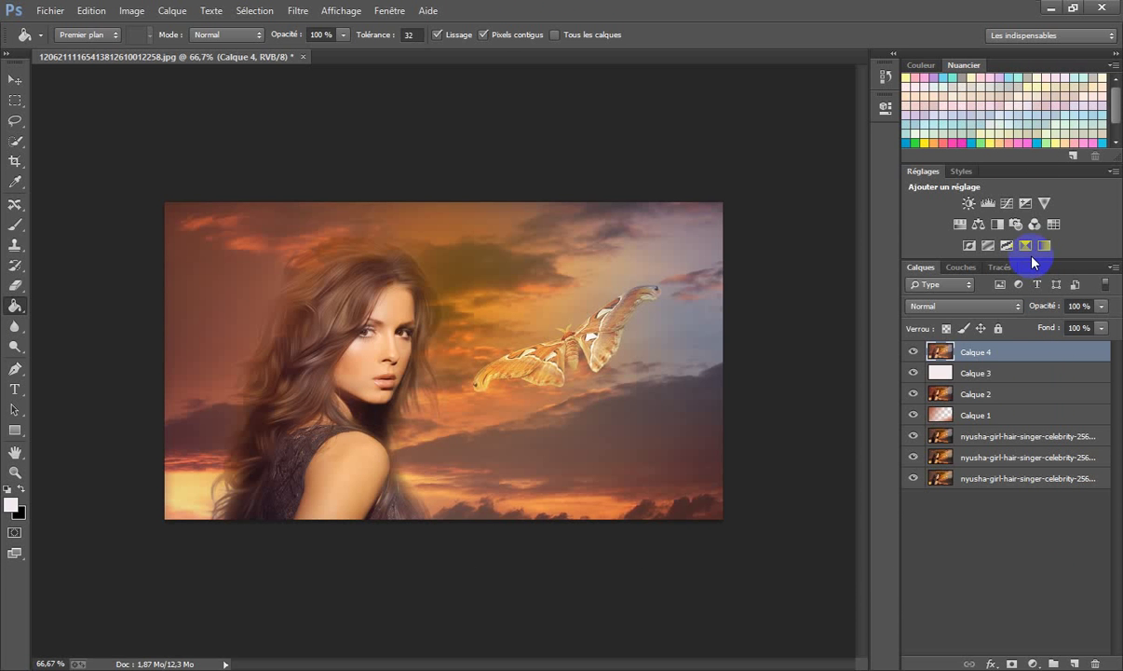
- Duplicate the merged layer and apply a Gaussian blur to the copy, reducing the radius until the woman's features remain recognisable
{"action": "key", "text": "ctrl+j"}
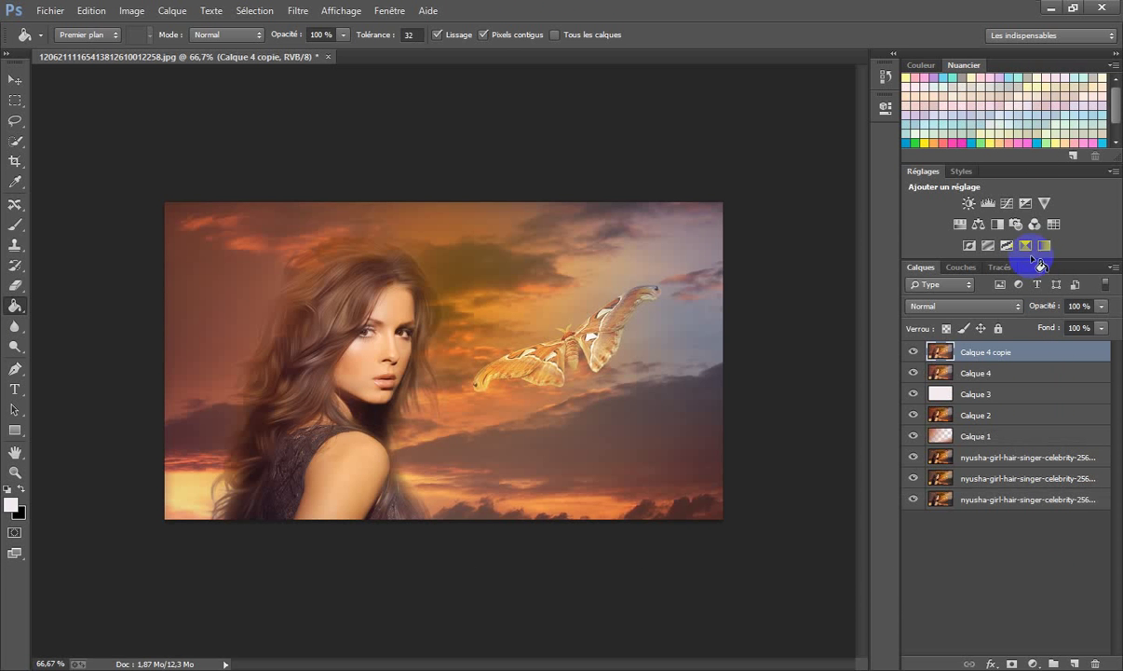
{"action": "left_click", "coordinate": [298, 11]}
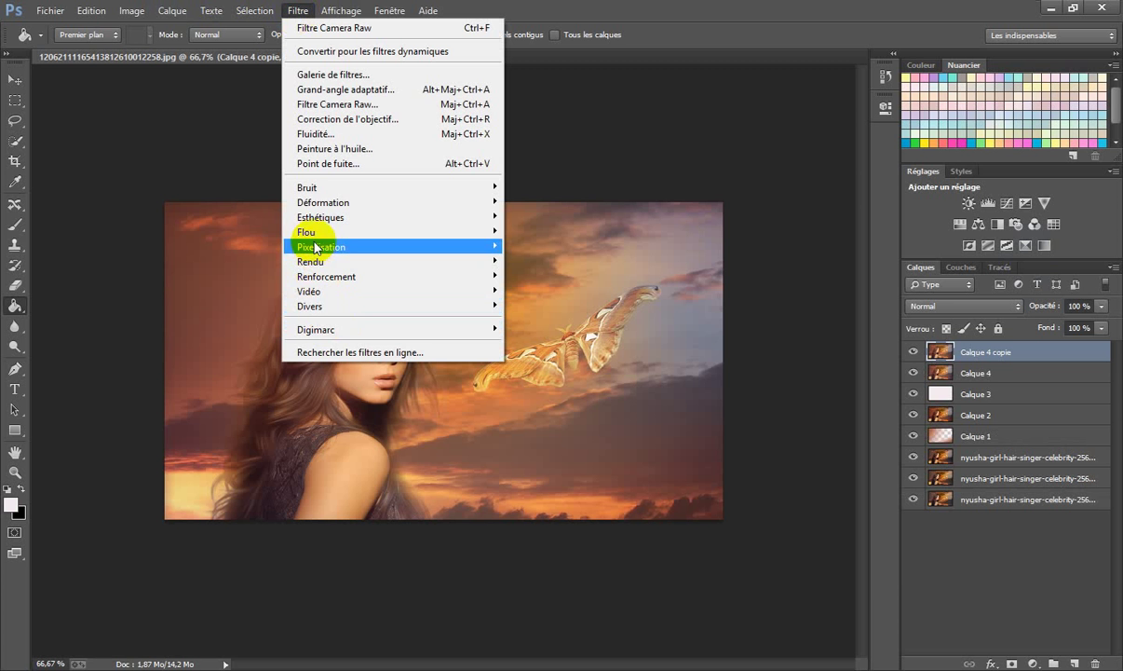
{"action": "mouse_move", "coordinate": [306, 231]}
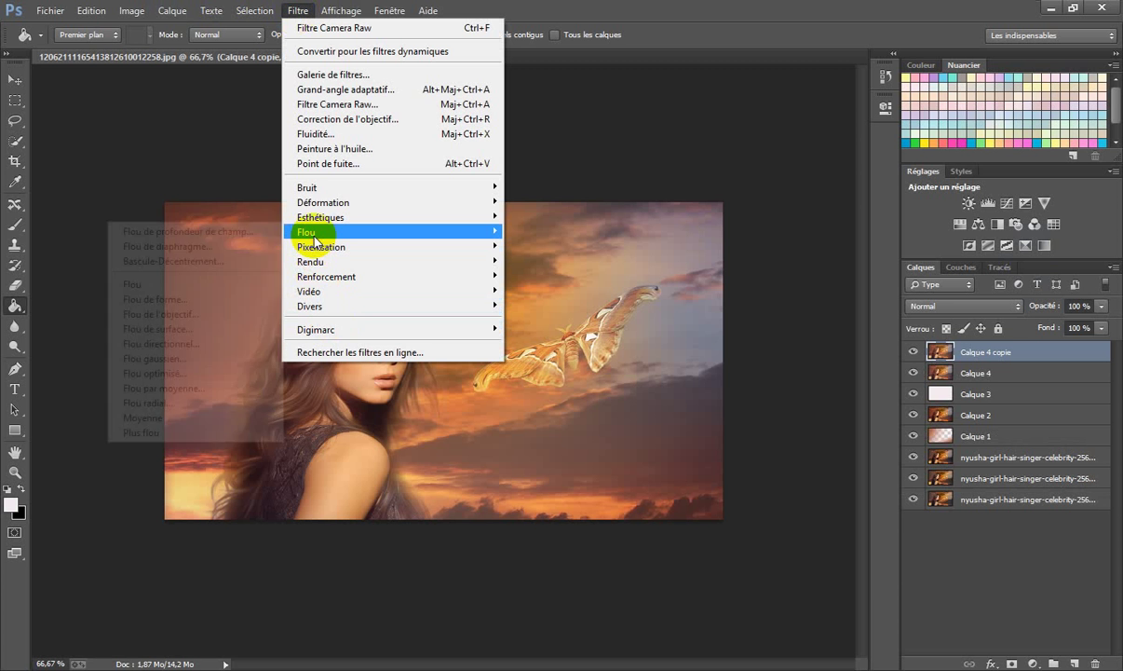
{"action": "left_click", "coordinate": [151, 361]}
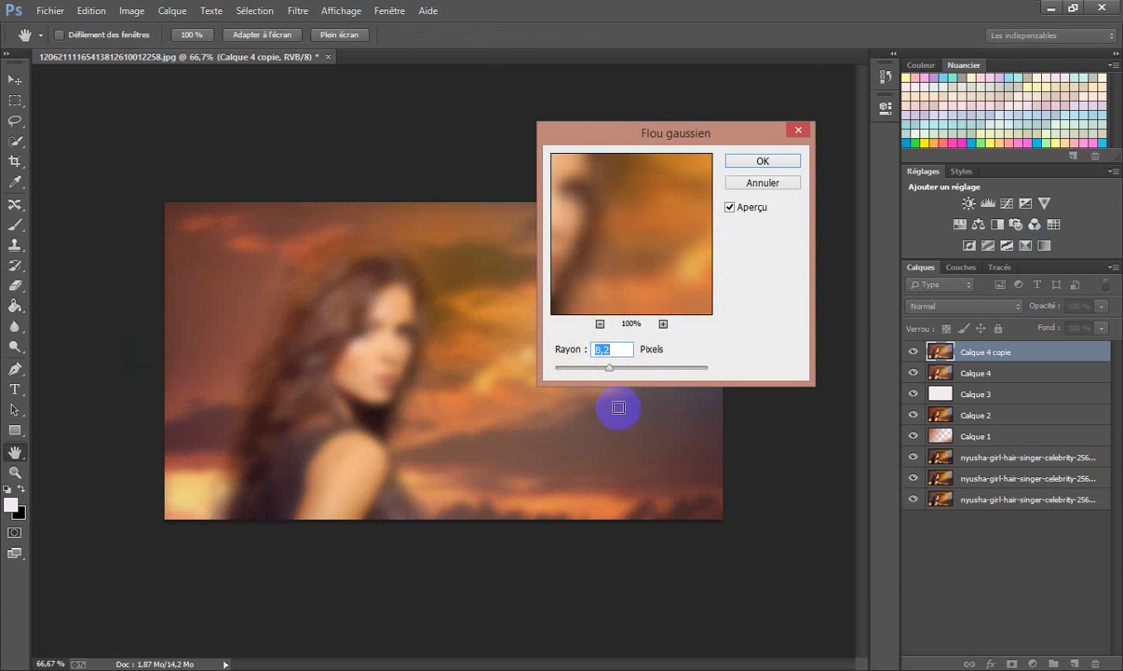
{"action": "left_click_drag", "start_coordinate": [610, 368], "coordinate": [589, 370]}
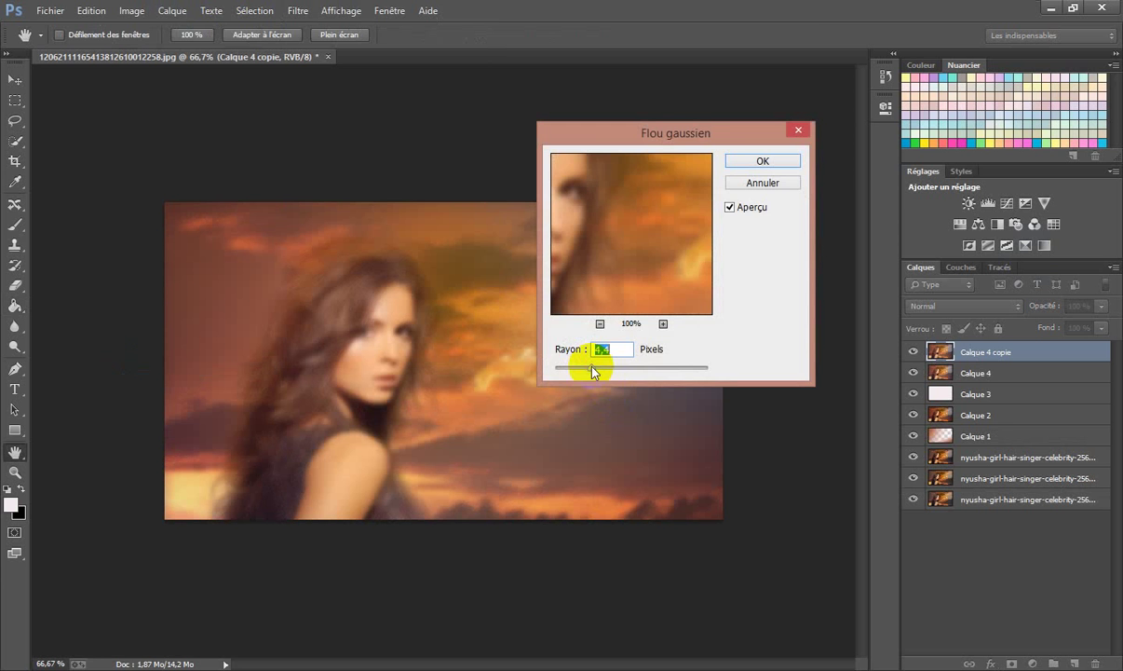
{"action": "left_click", "coordinate": [777, 162]}
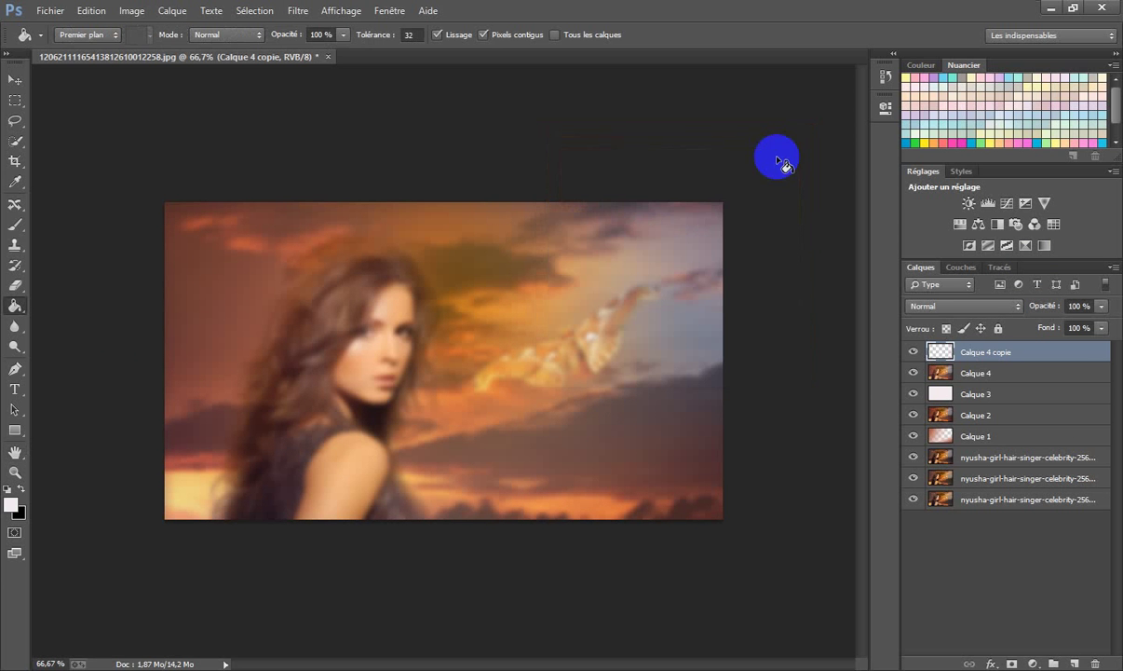
- Add a layer mask to the blurred copy and paint it black at 97% opacity, brush size 302, over the woman and moth
{"action": "left_click", "coordinate": [1014, 663]}
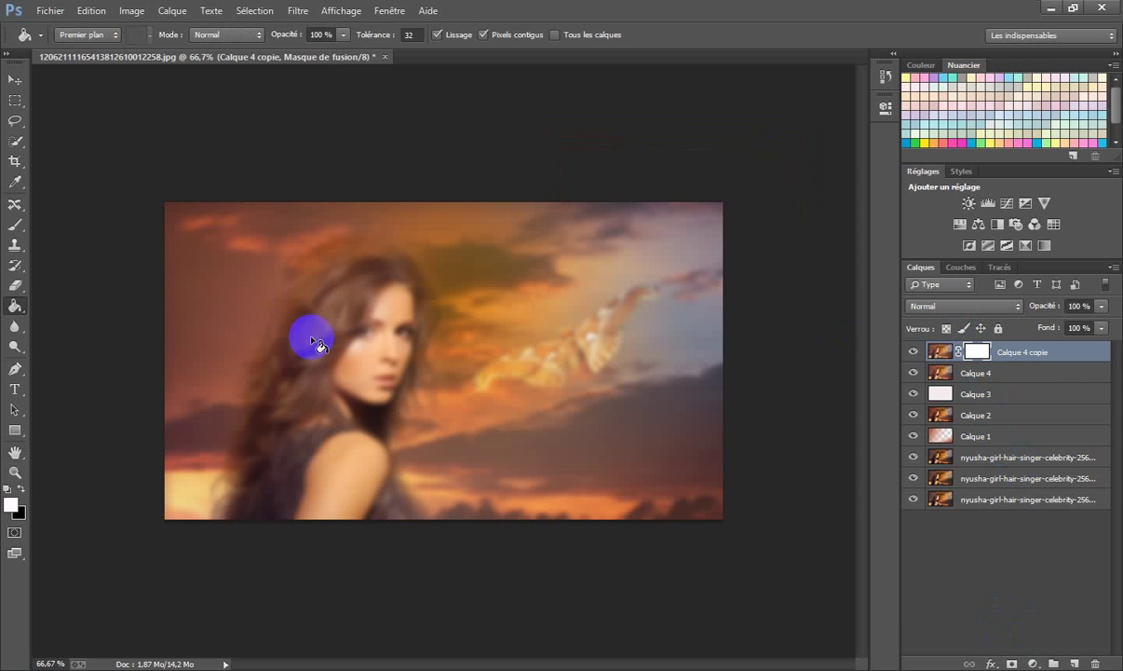
{"action": "left_click", "coordinate": [15, 224]}
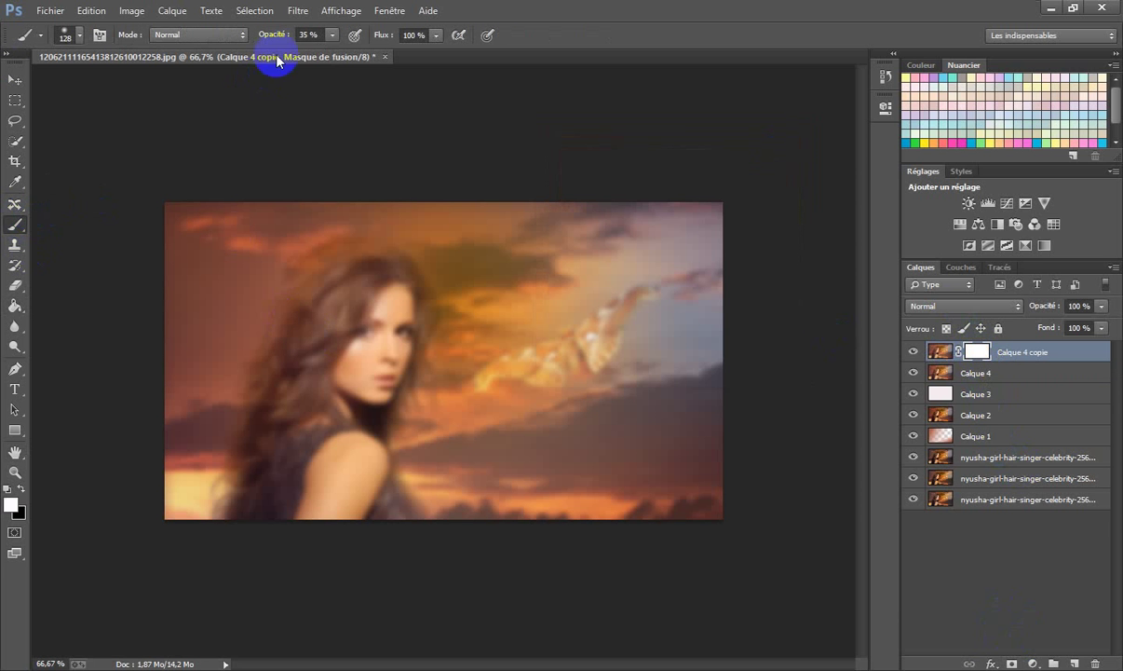
{"action": "left_click", "coordinate": [330, 36]}
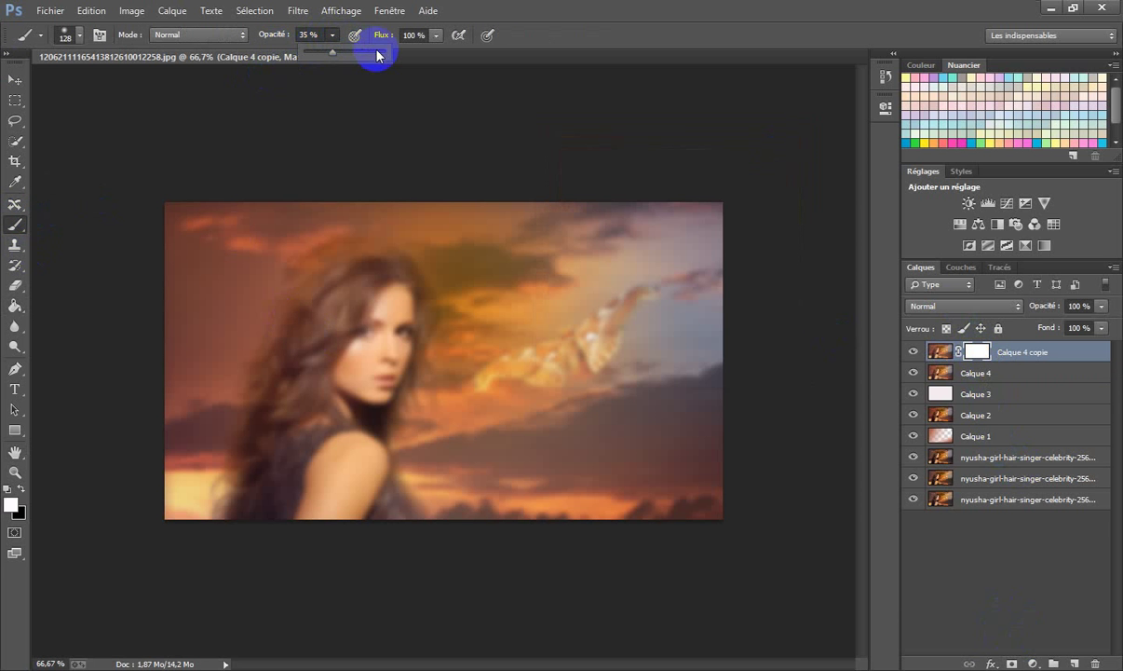
{"action": "left_click", "coordinate": [381, 52]}
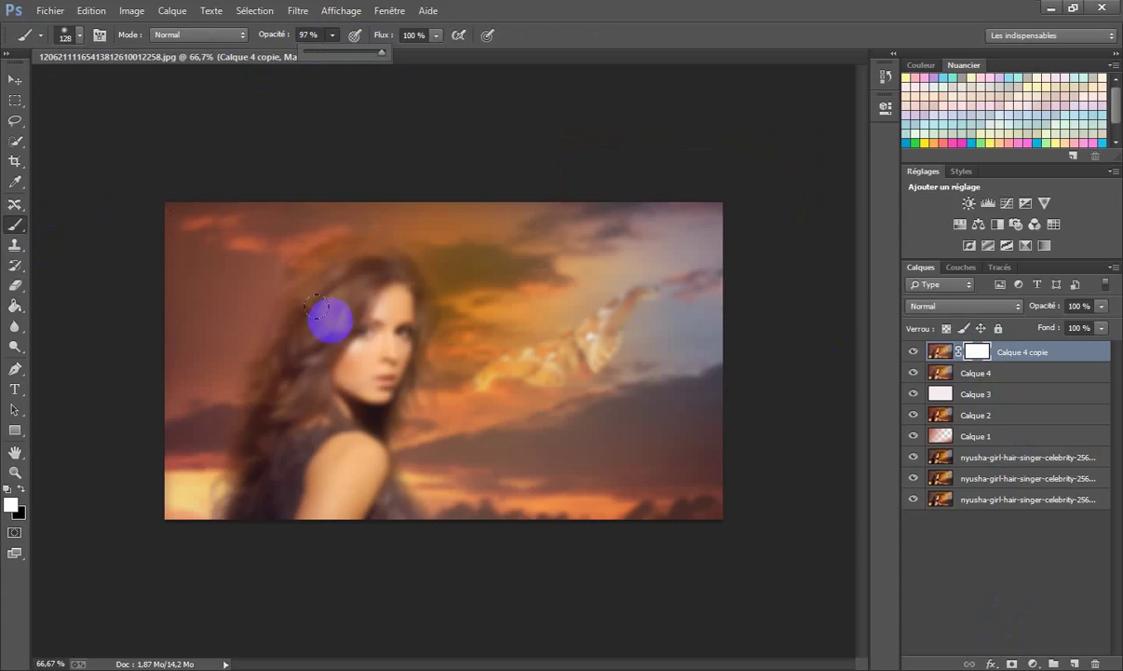
{"action": "left_click", "coordinate": [330, 320]}
{"action": "left_click_drag", "start_coordinate": [330, 320], "coordinate": [374, 320]}
{"action": "mouse_move", "coordinate": [494, 373]}
{"action": "left_mouse_down"}
{"action": "mouse_move", "coordinate": [542, 379]}
{"action": "mouse_move", "coordinate": [536, 314]}
{"action": "mouse_move", "coordinate": [489, 277]}
{"action": "mouse_move", "coordinate": [423, 269]}
{"action": "left_mouse_up"}
{"action": "left_click", "coordinate": [21, 488]}
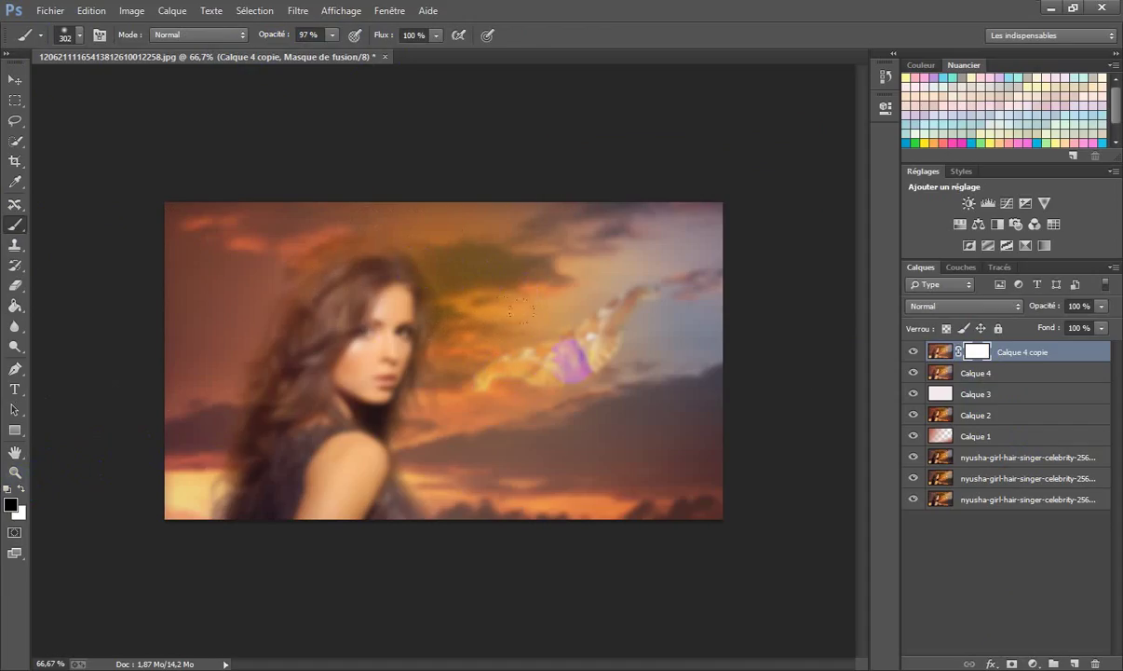
{"action": "mouse_move", "coordinate": [560, 358]}
{"action": "left_mouse_down"}
{"action": "mouse_move", "coordinate": [533, 296]}
{"action": "mouse_move", "coordinate": [431, 253]}
{"action": "mouse_move", "coordinate": [323, 264]}
{"action": "mouse_move", "coordinate": [275, 365]}
{"action": "mouse_move", "coordinate": [349, 410]}
{"action": "mouse_move", "coordinate": [544, 432]}
{"action": "mouse_move", "coordinate": [548, 371]}
{"action": "mouse_move", "coordinate": [536, 324]}
{"action": "mouse_move", "coordinate": [487, 274]}
{"action": "mouse_move", "coordinate": [365, 273]}
{"action": "mouse_move", "coordinate": [291, 324]}
{"action": "mouse_move", "coordinate": [285, 392]}
{"action": "mouse_move", "coordinate": [324, 431]}
{"action": "mouse_move", "coordinate": [436, 448]}
{"action": "mouse_move", "coordinate": [538, 428]}
{"action": "mouse_move", "coordinate": [548, 333]}
{"action": "mouse_move", "coordinate": [445, 278]}
{"action": "mouse_move", "coordinate": [343, 254]}
{"action": "mouse_move", "coordinate": [257, 291]}
{"action": "mouse_move", "coordinate": [260, 357]}
{"action": "mouse_move", "coordinate": [279, 401]}
{"action": "mouse_move", "coordinate": [349, 424]}
{"action": "mouse_move", "coordinate": [540, 417]}
{"action": "mouse_move", "coordinate": [551, 361]}
{"action": "mouse_move", "coordinate": [516, 306]}
{"action": "mouse_move", "coordinate": [408, 269]}
{"action": "mouse_move", "coordinate": [339, 294]}
{"action": "mouse_move", "coordinate": [296, 369]}
{"action": "mouse_move", "coordinate": [415, 424]}
{"action": "mouse_move", "coordinate": [512, 426]}
{"action": "mouse_move", "coordinate": [562, 395]}
{"action": "mouse_move", "coordinate": [532, 325]}
{"action": "left_mouse_up"}
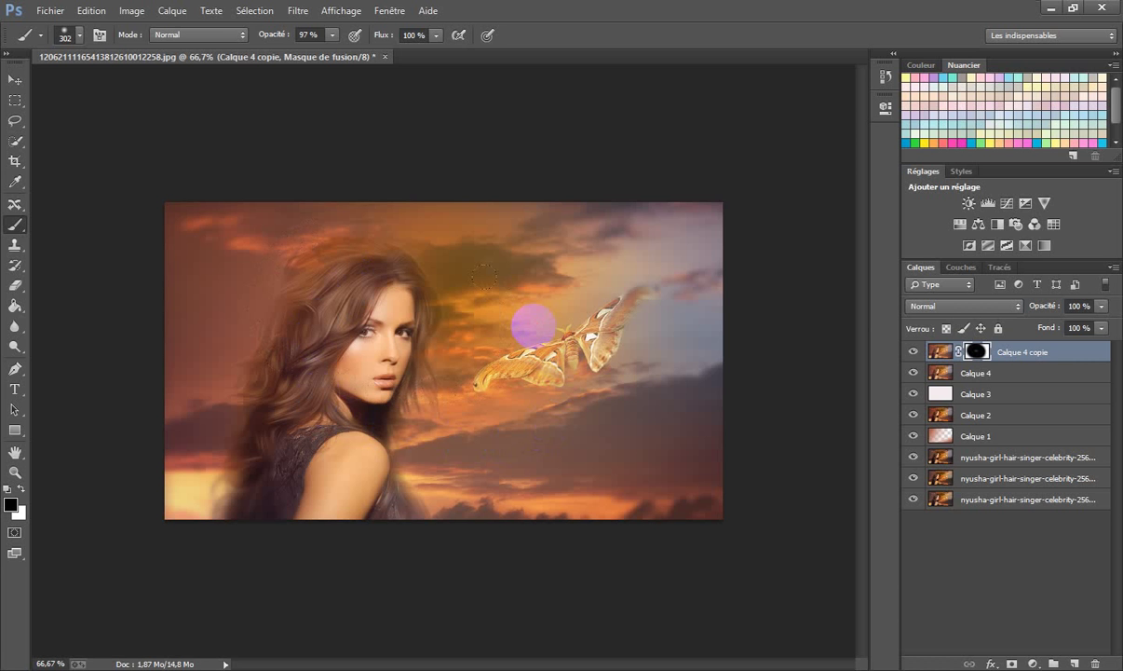
- Paint the mask white over the moth's far wing to restore its blur, then soften the transition with black at 60% opacity
{"action": "key", "text": "x"}
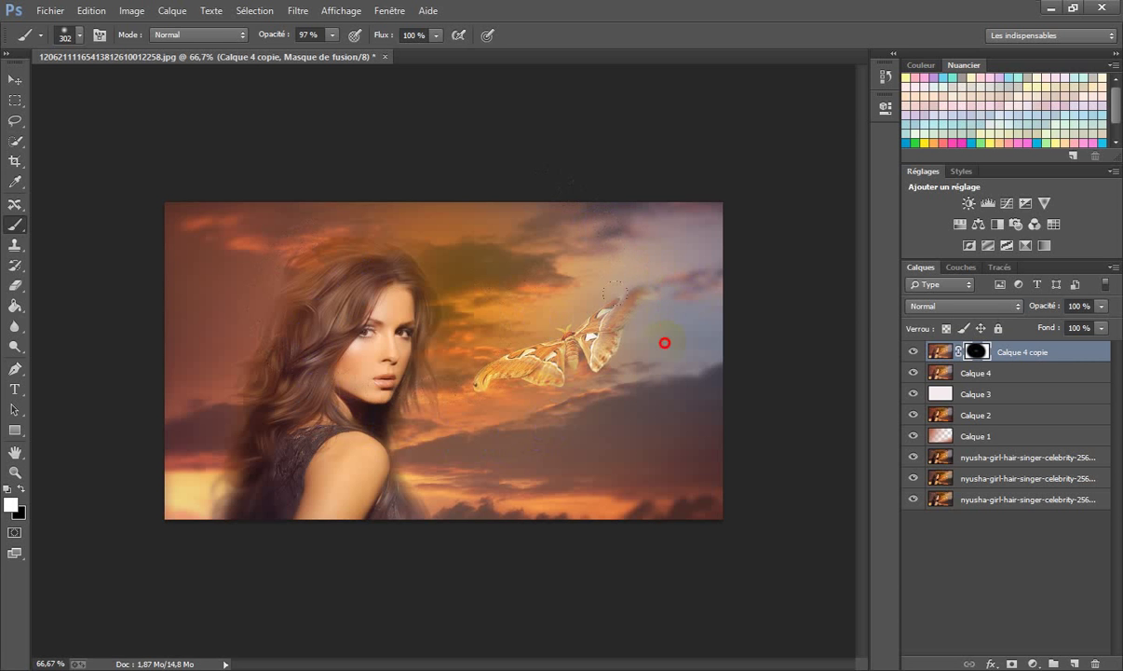
{"action": "mouse_move", "coordinate": [655, 387]}
{"action": "left_mouse_down"}
{"action": "mouse_move", "coordinate": [608, 434]}
{"action": "mouse_move", "coordinate": [574, 442]}
{"action": "mouse_move", "coordinate": [642, 391]}
{"action": "mouse_move", "coordinate": [651, 298]}
{"action": "mouse_move", "coordinate": [630, 253]}
{"action": "left_mouse_up"}
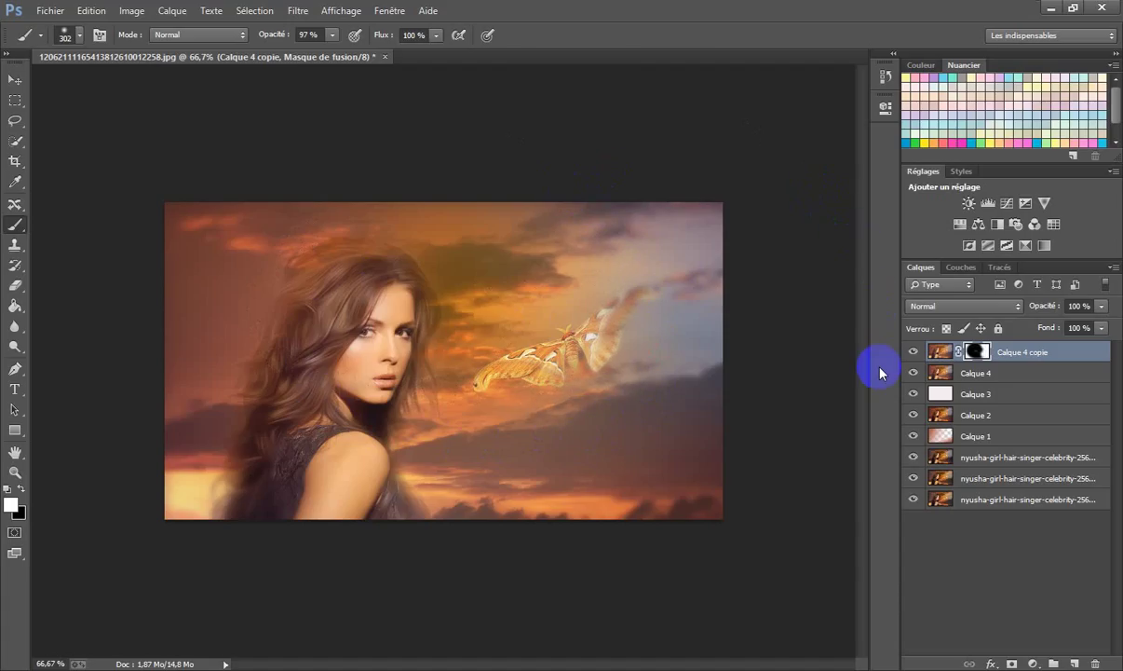
{"action": "key", "text": "x"}
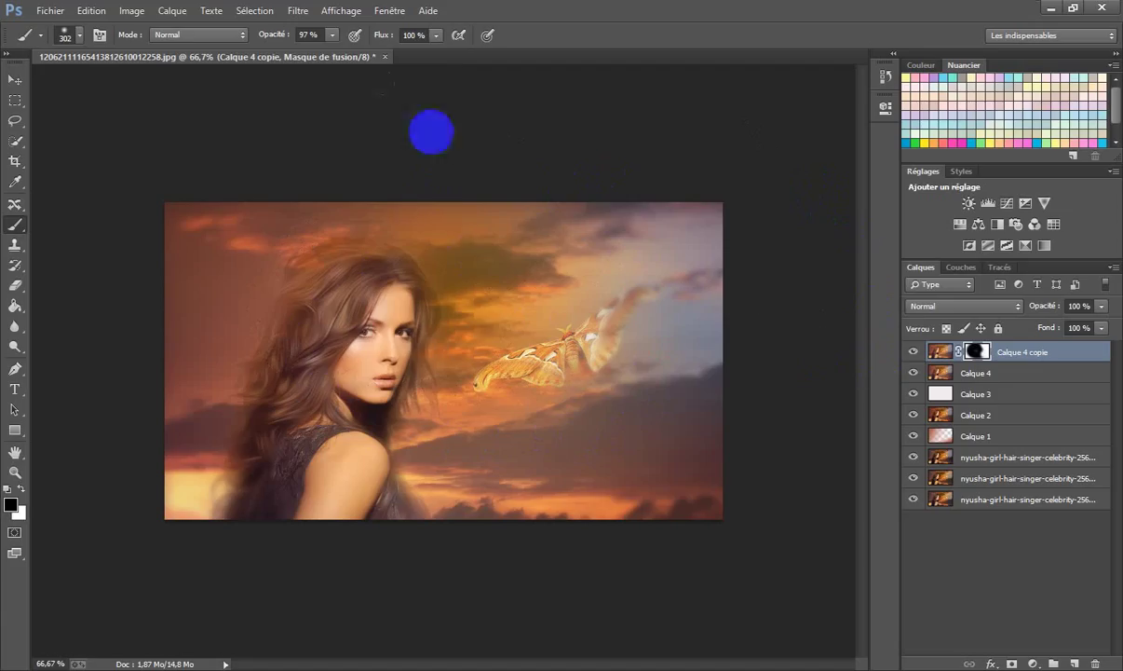
{"action": "left_click", "coordinate": [333, 36]}
{"action": "left_click_drag", "start_coordinate": [332, 42], "coordinate": [303, 55]}
{"action": "left_click", "coordinate": [533, 327]}
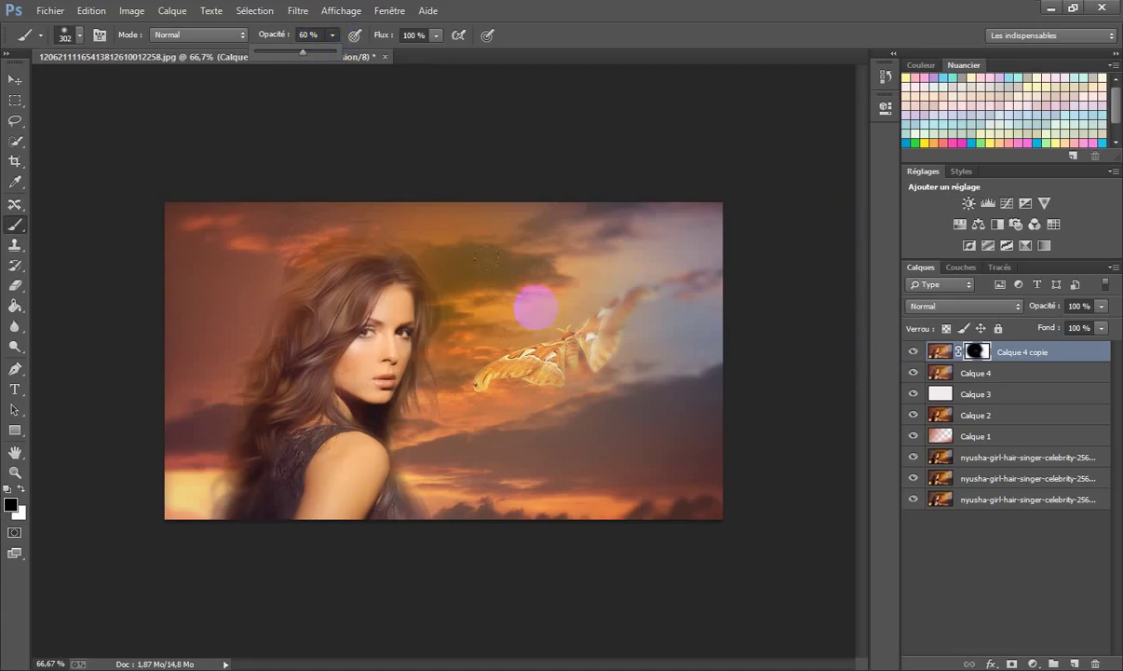
{"action": "left_click_drag", "start_coordinate": [537, 304], "coordinate": [543, 353]}
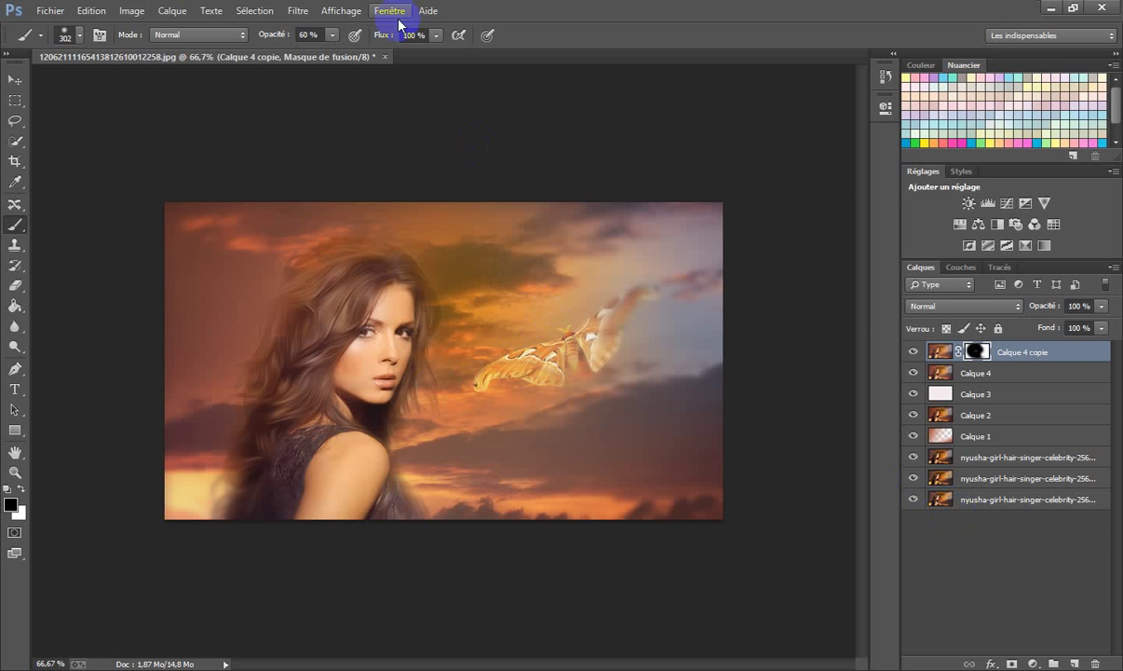
- Lower the brush opacity to 34% and paint black on the mask to partly sharpen the moth's far wing
{"action": "left_click", "coordinate": [333, 37]}
{"action": "left_click", "coordinate": [313, 51]}
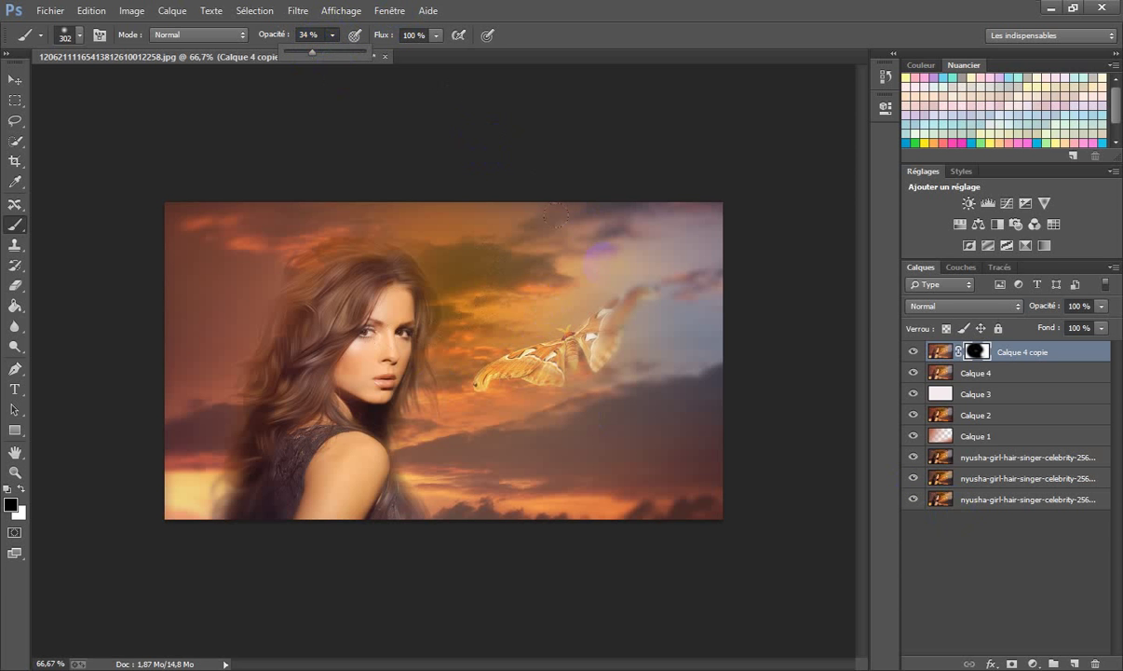
{"action": "left_click", "coordinate": [639, 317]}
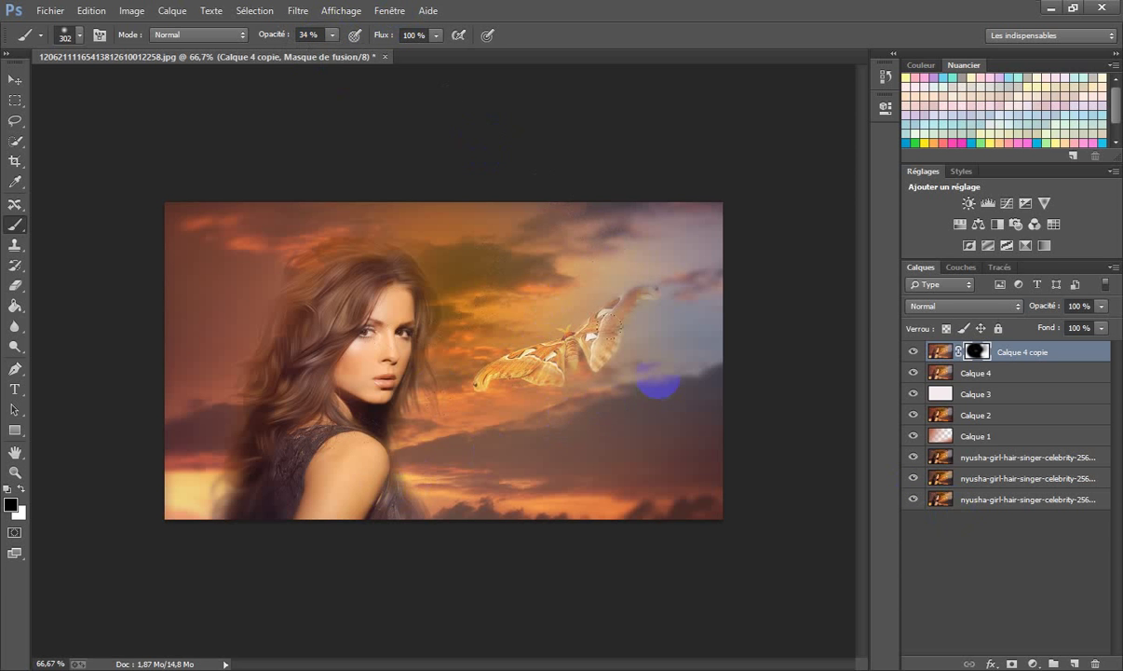
{"action": "key", "text": "x"}
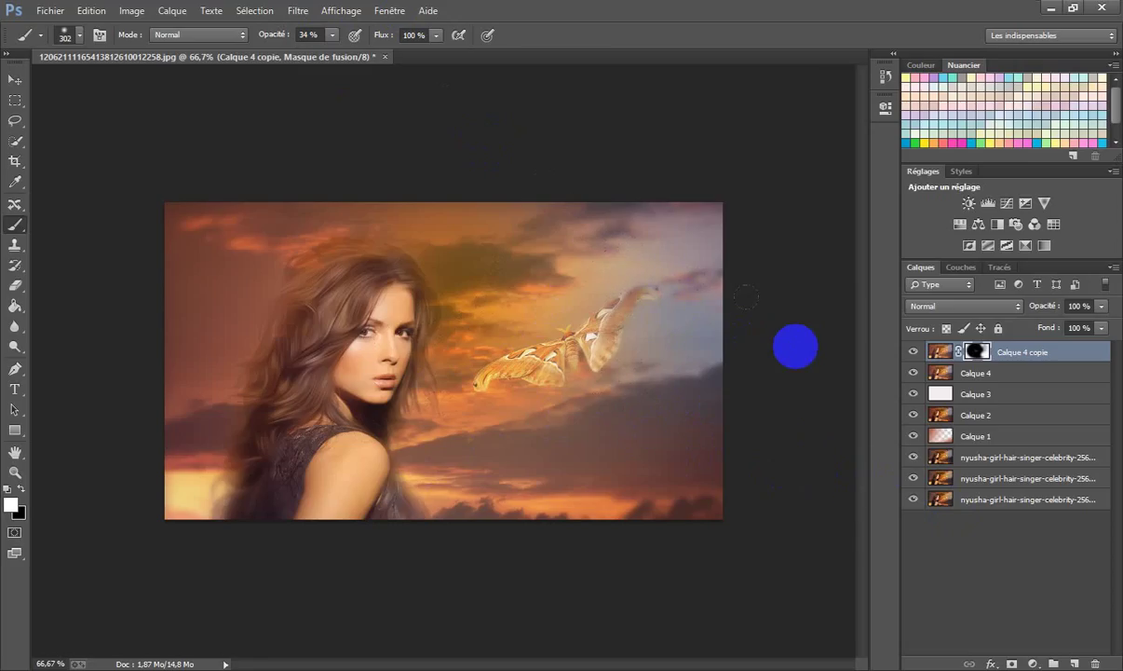
{"action": "key", "text": "ctrl+1"}
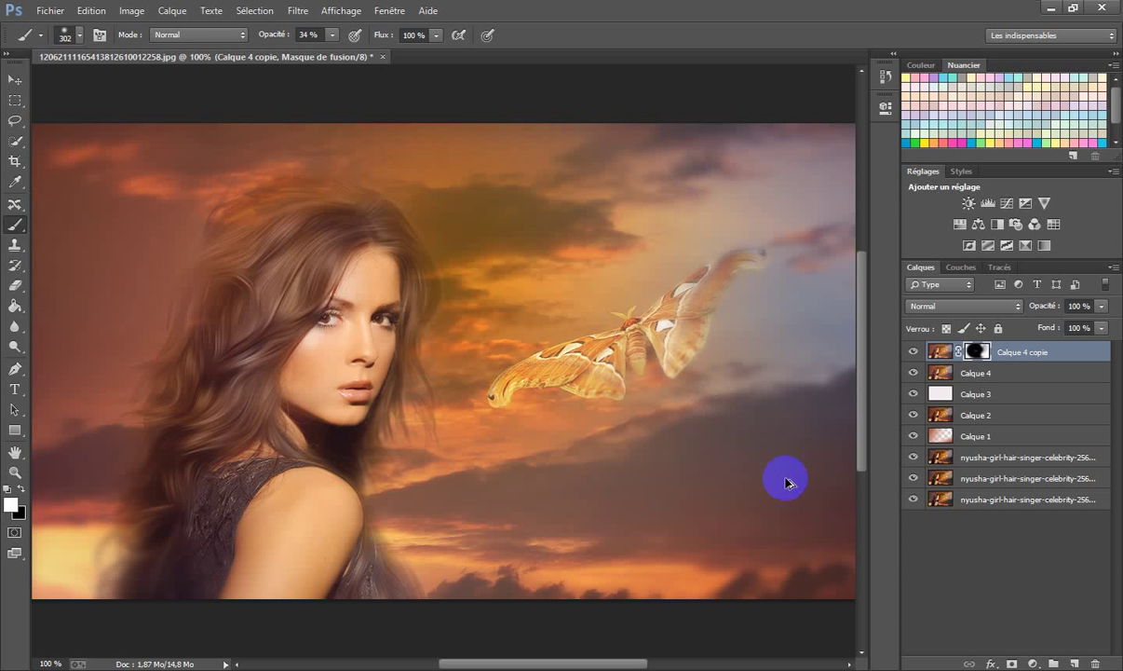
- Stamp all visible layers into a new layer and darken its edges with a custom lens correction vignette, Quantité -87, Milieu +32
{"action": "key", "text": "ctrl+shift+alt+e"}
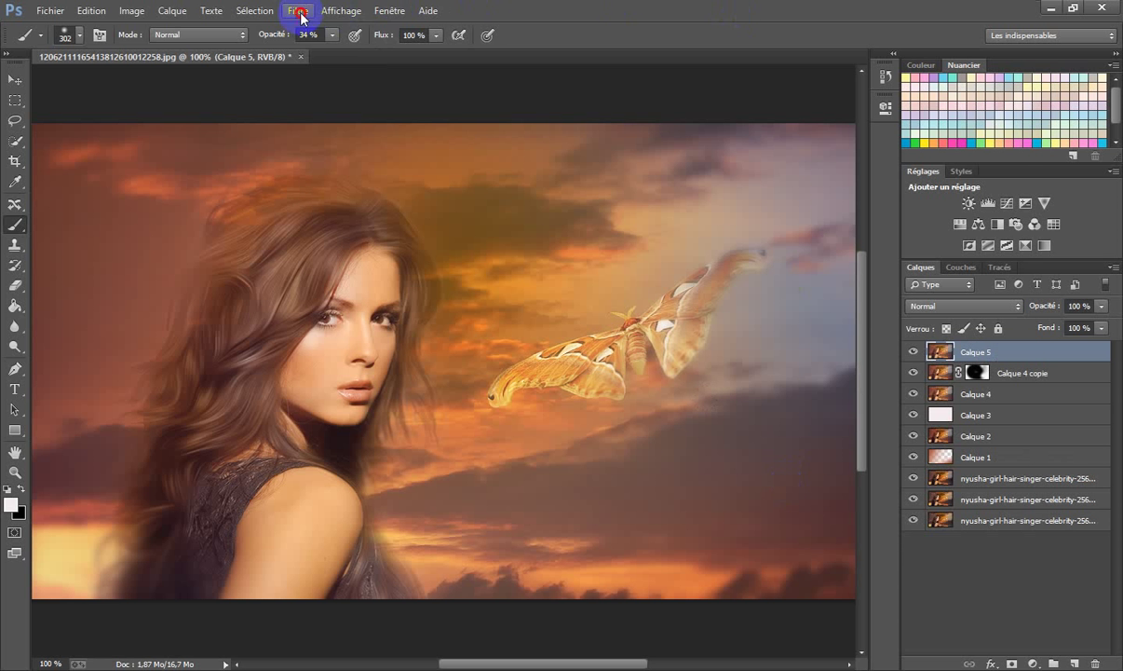
{"action": "left_click", "coordinate": [300, 12]}
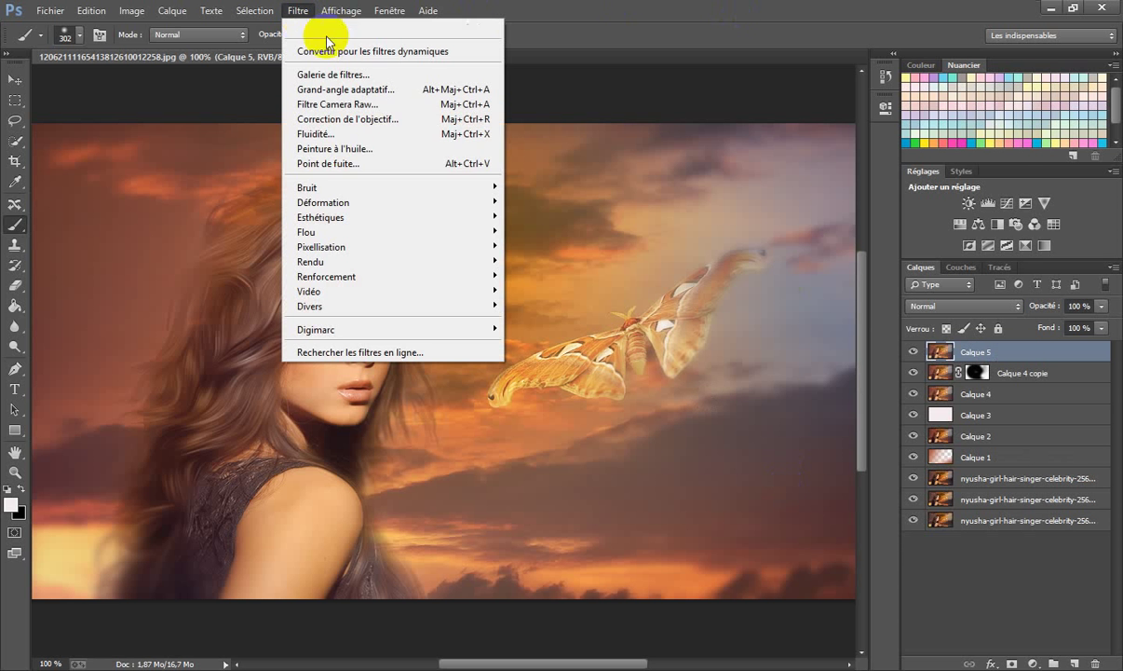
{"action": "left_click", "coordinate": [352, 122]}
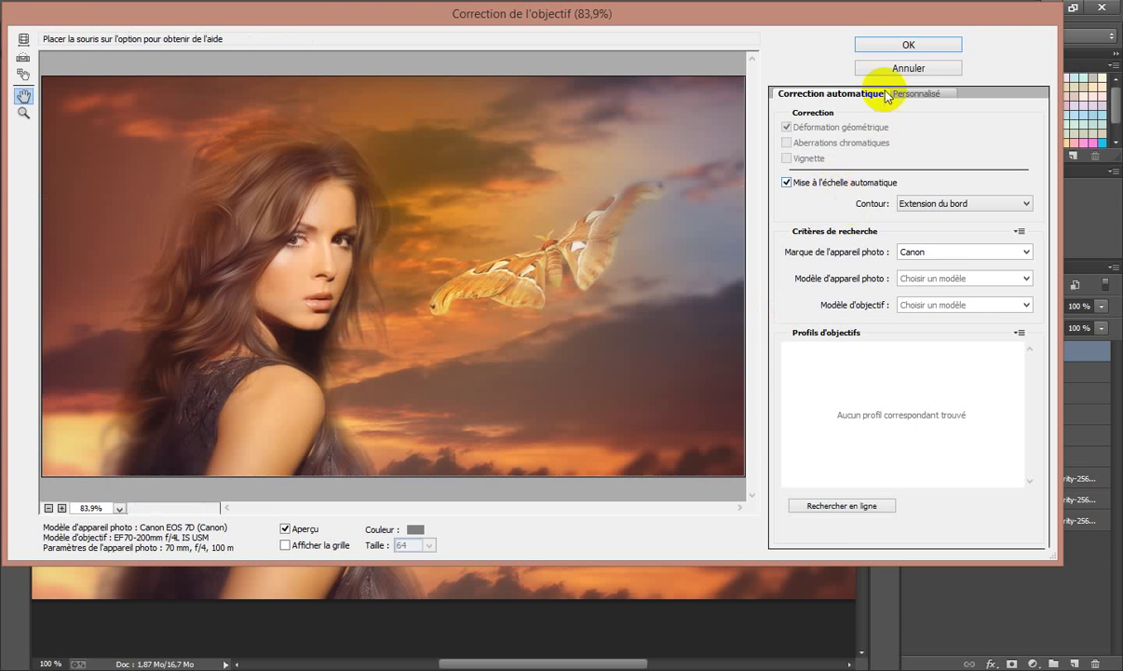
{"action": "left_click", "coordinate": [917, 93]}
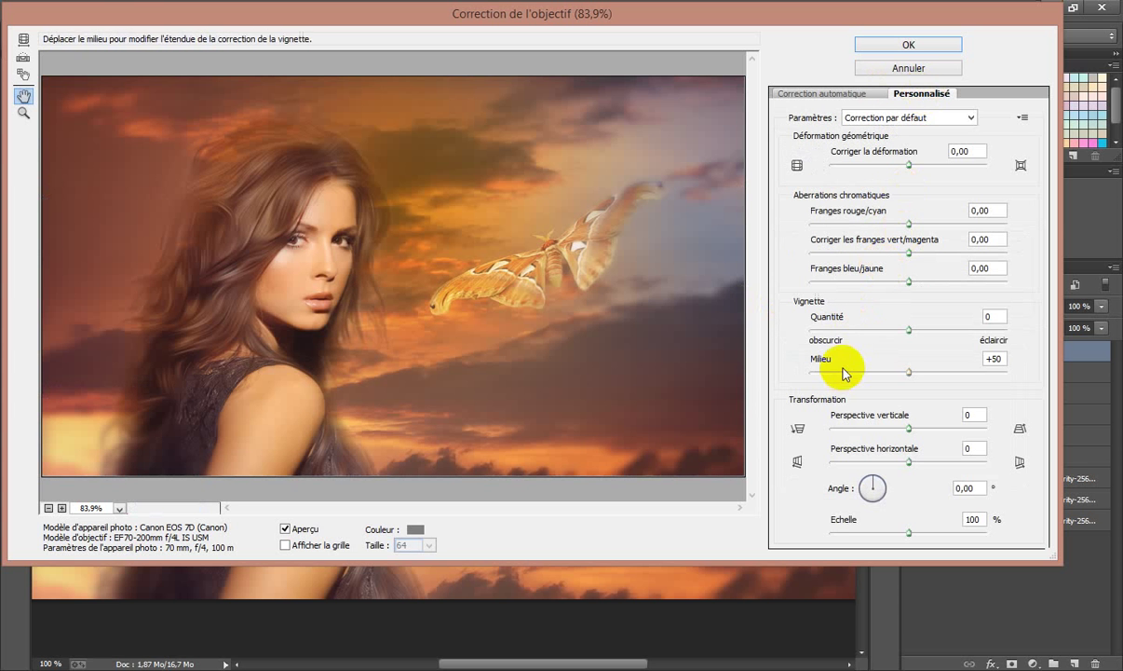
{"action": "left_click_drag", "start_coordinate": [816, 330], "coordinate": [825, 335]}
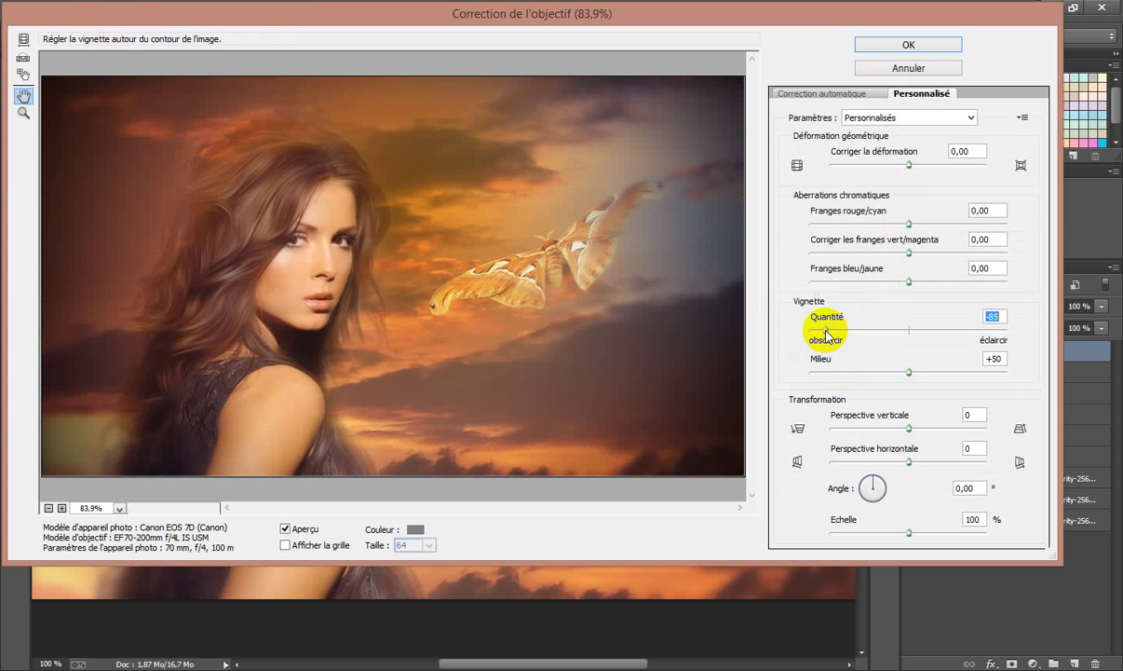
{"action": "left_click", "coordinate": [864, 372]}
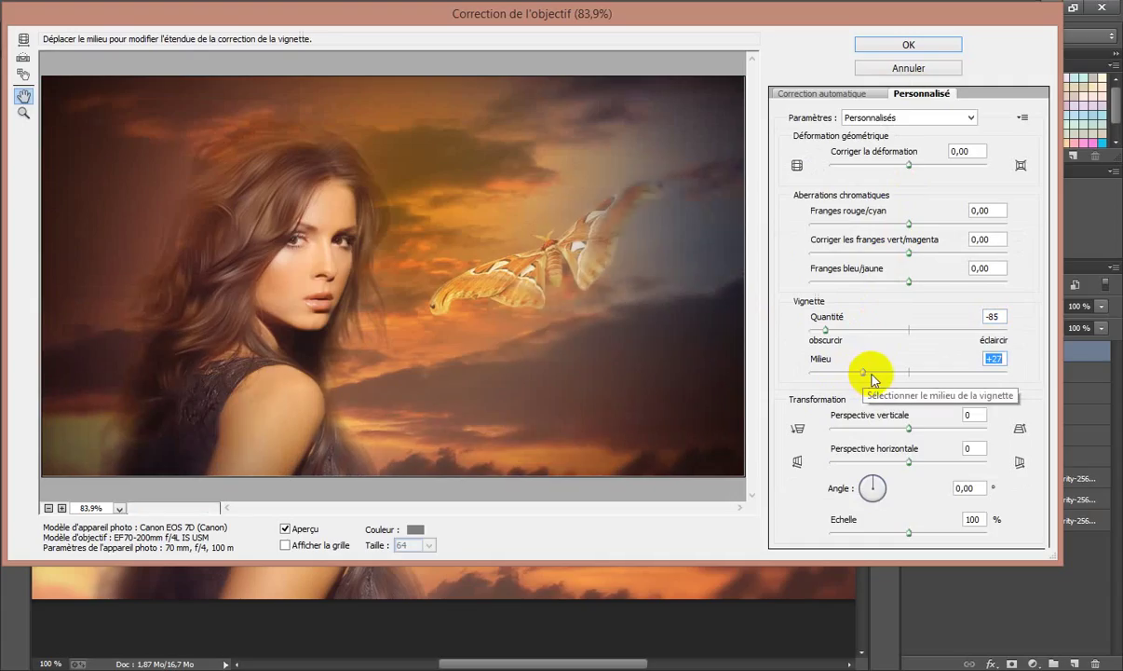
{"action": "left_click", "coordinate": [873, 373]}
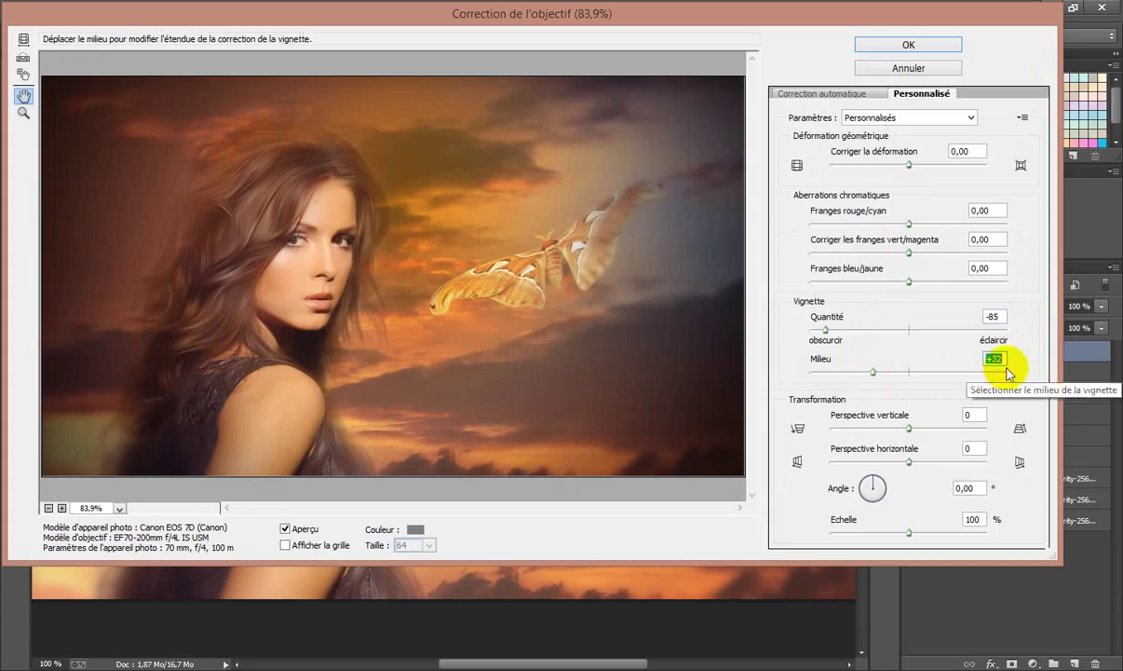
{"action": "left_click", "coordinate": [817, 331]}
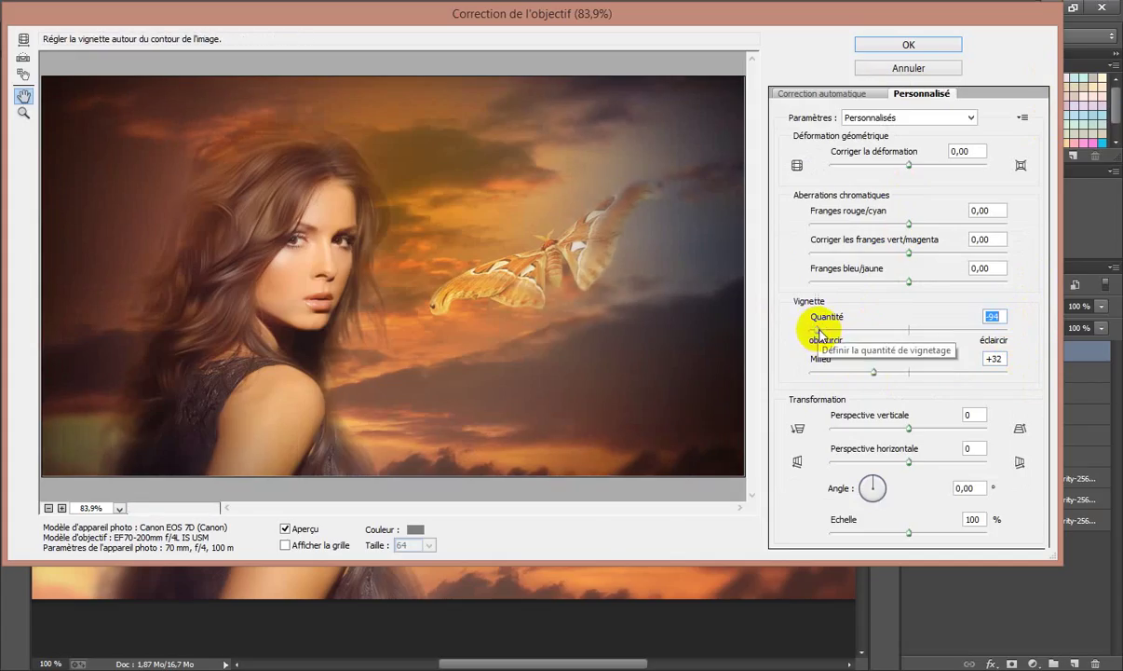
{"action": "left_click_drag", "start_coordinate": [819, 333], "coordinate": [825, 335]}
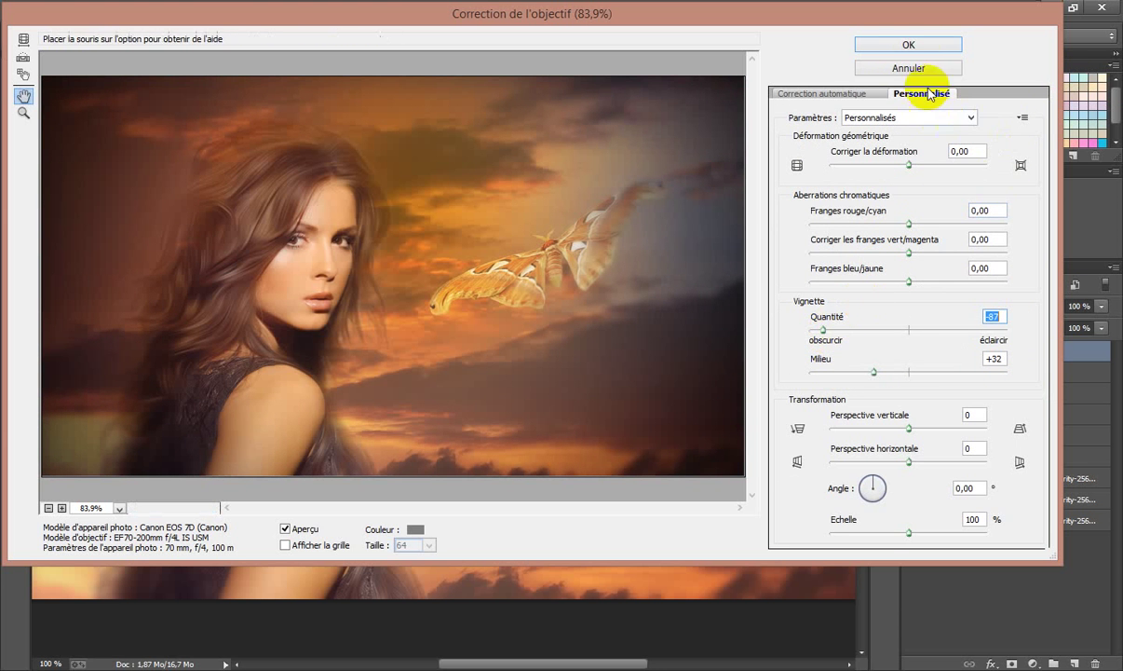
{"action": "left_click", "coordinate": [909, 43]}
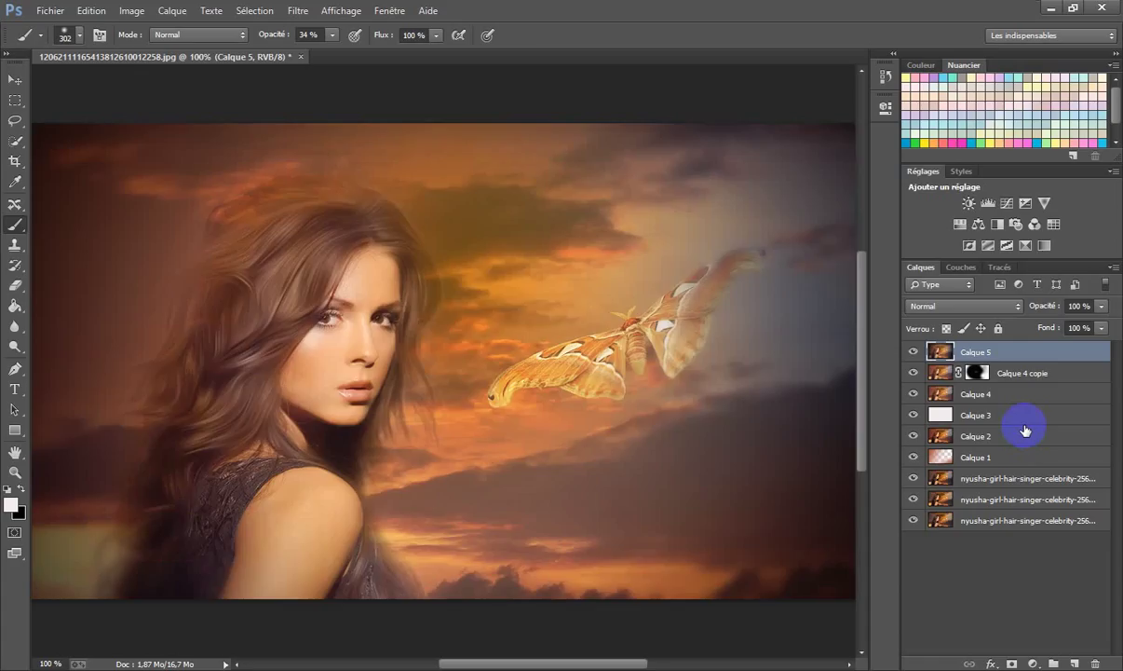
- Add a new layer and draw the orange-to-transparent linear gradient from the image's lower-left corner up to the woman's hair
{"action": "key", "text": "ctrl+minus"}
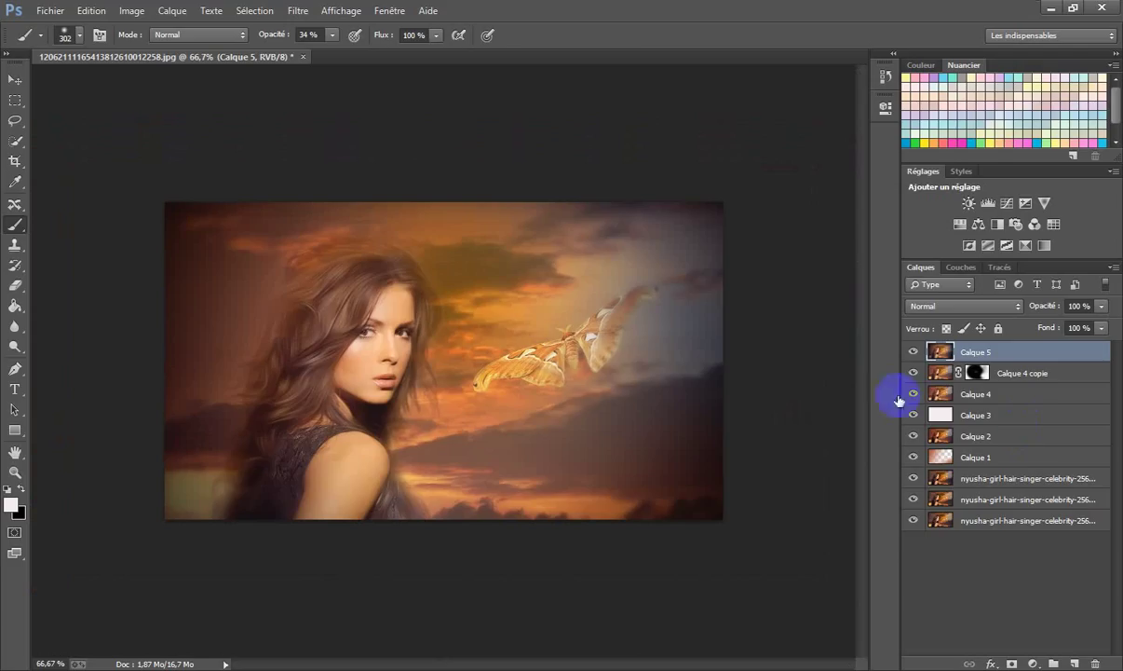
{"action": "left_click", "coordinate": [1074, 662]}
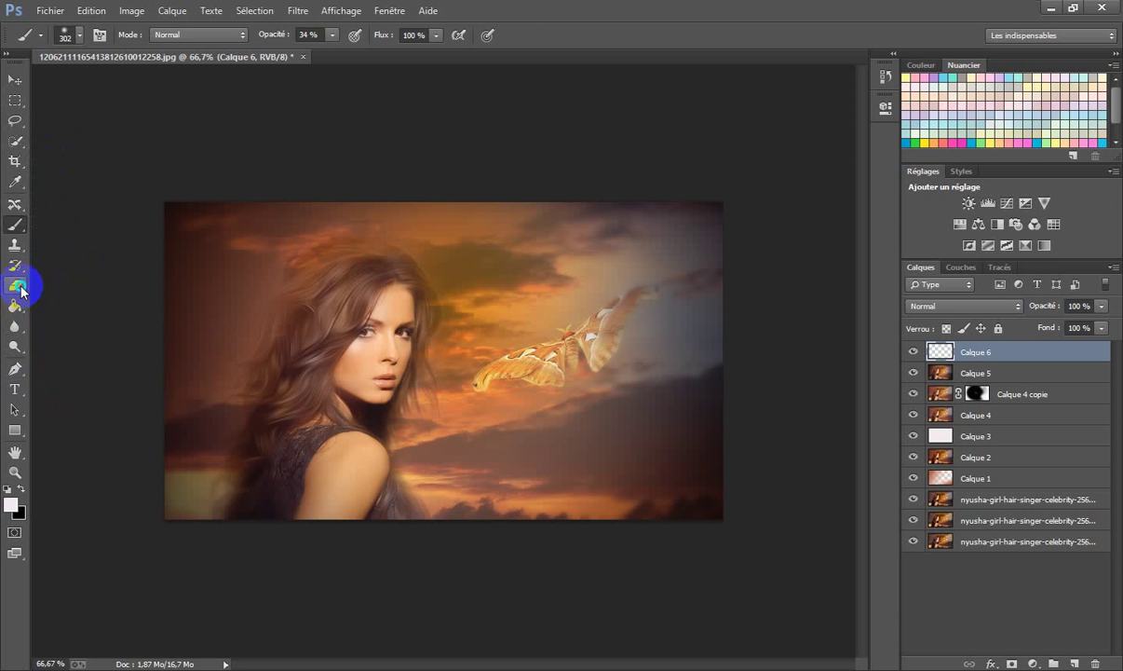
{"action": "right_click", "coordinate": [20, 287]}
{"action": "right_click", "coordinate": [17, 303]}
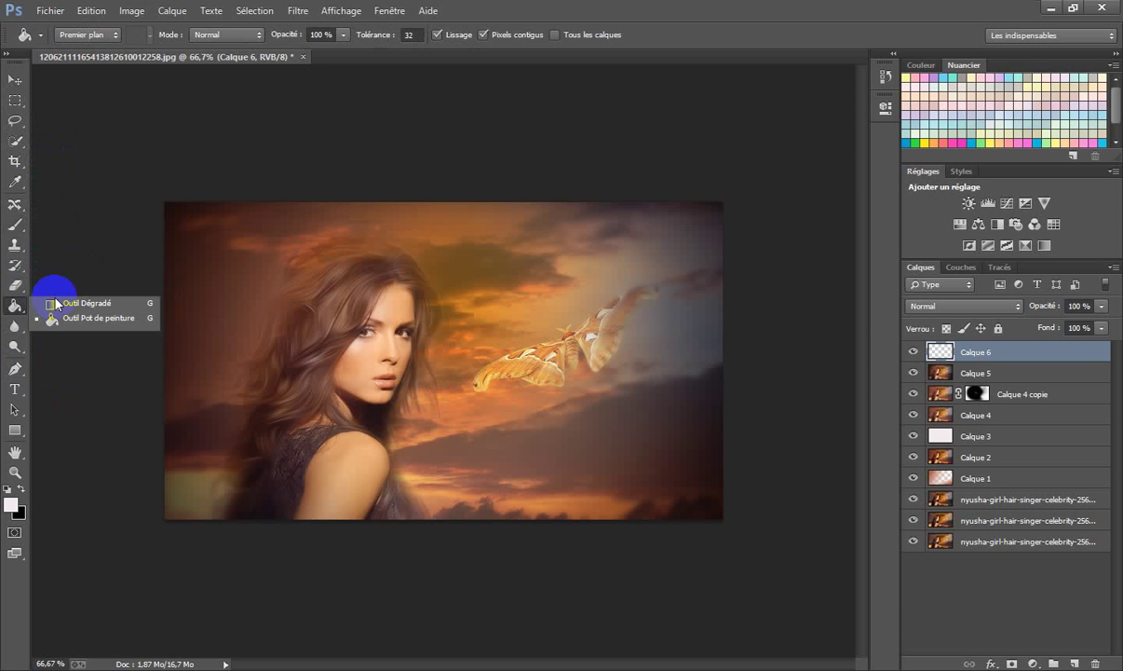
{"action": "left_click", "coordinate": [86, 306]}
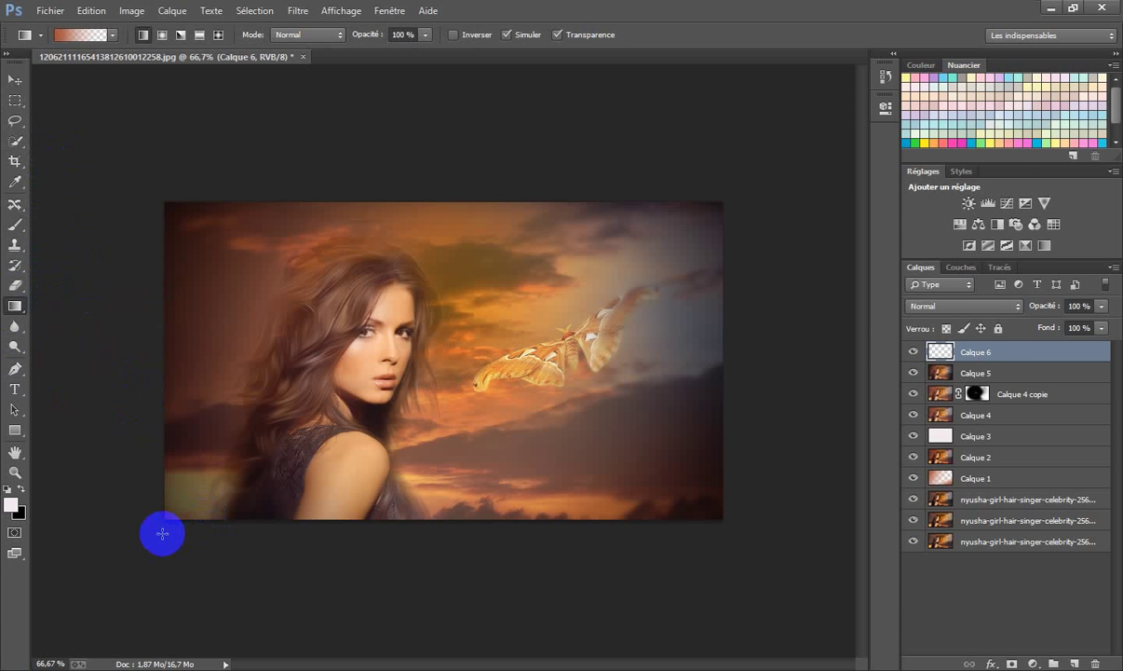
{"action": "left_click_drag", "start_coordinate": [159, 531], "coordinate": [320, 336]}
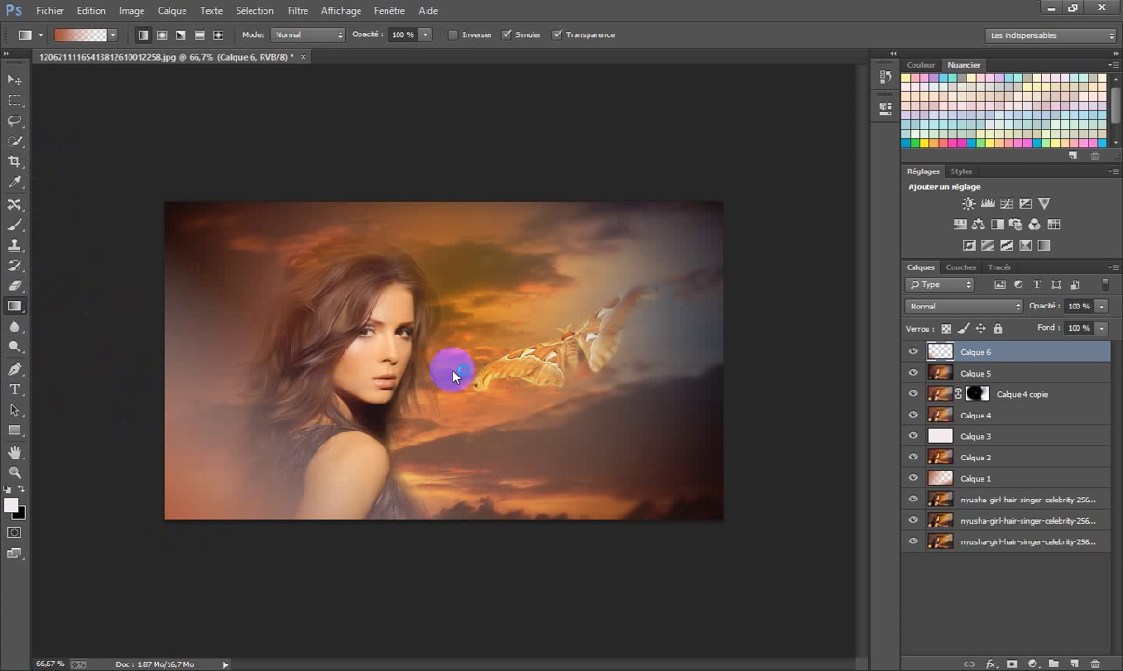
- Set the gradient layer's blend mode to Incrustation and merge all visible layers into one
{"action": "left_click", "coordinate": [1020, 306]}
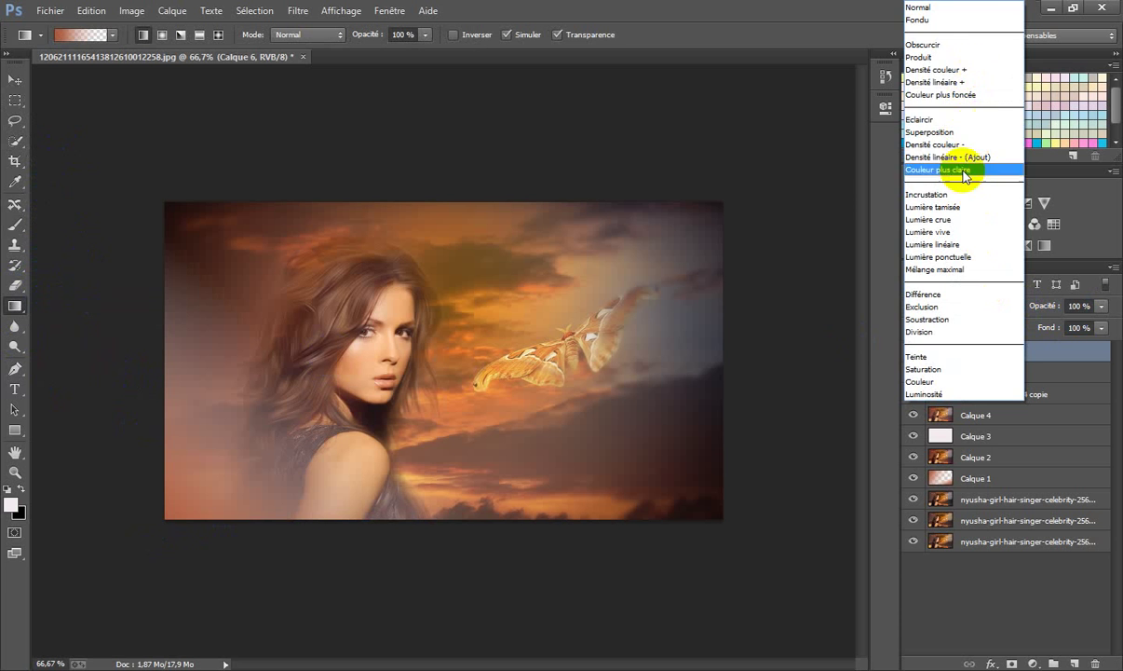
{"action": "left_click", "coordinate": [1006, 194]}
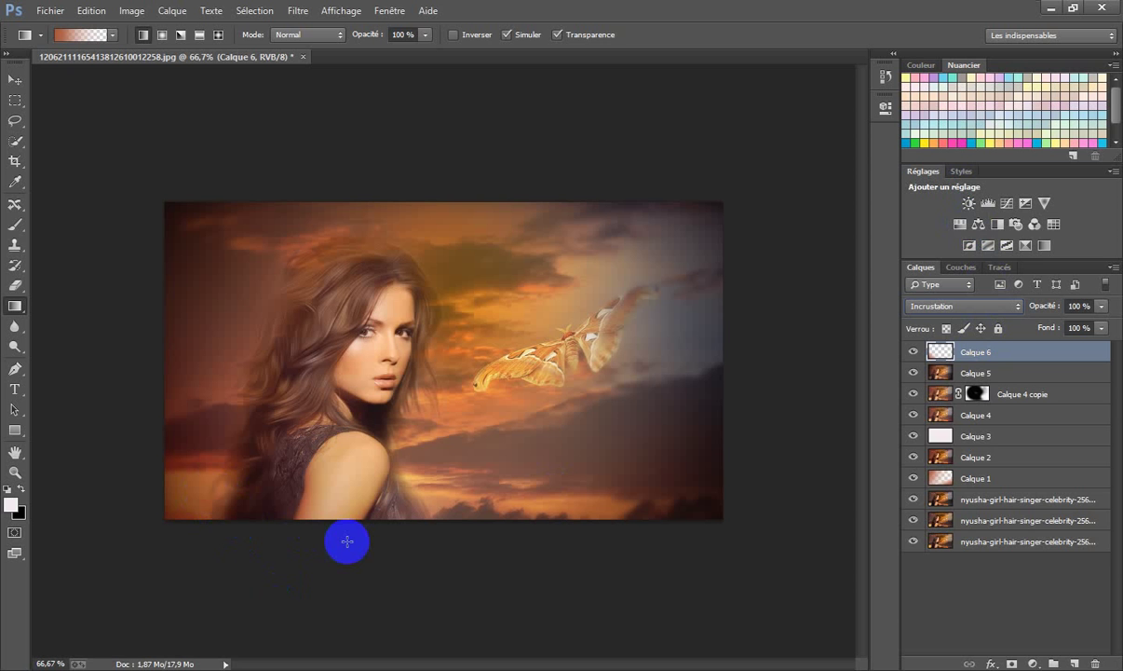
{"action": "key", "text": "ctrl+shift+e"}
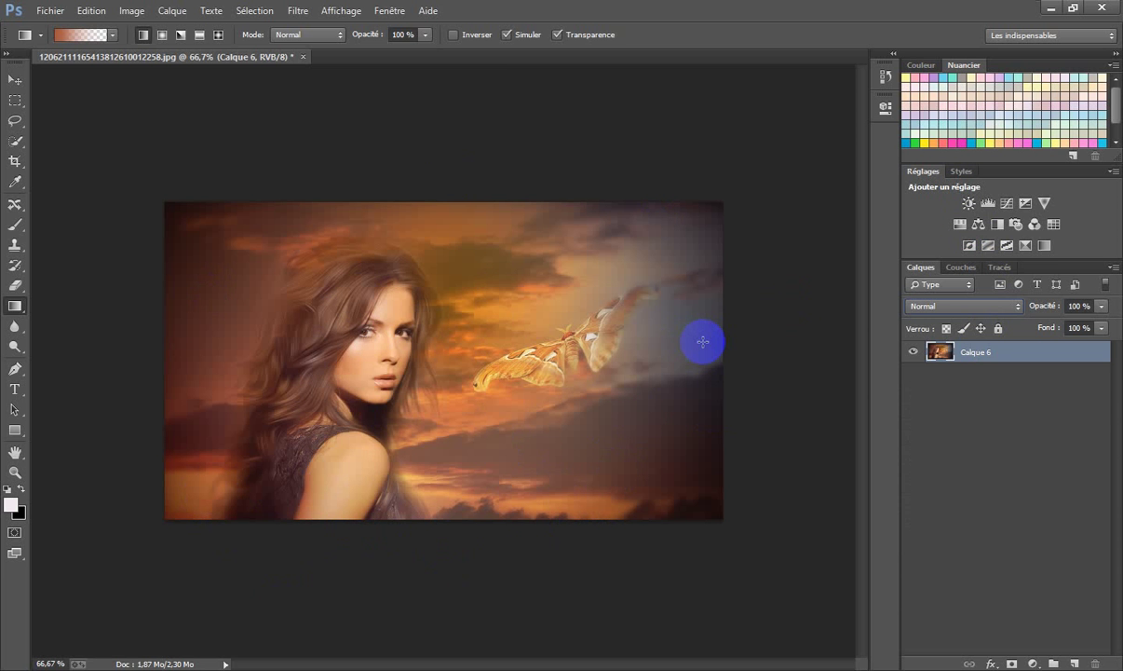
- Darken the merged layer's edges with a custom lens correction vignette, Quantité -84, Milieu +29
{"action": "left_click", "coordinate": [298, 11]}
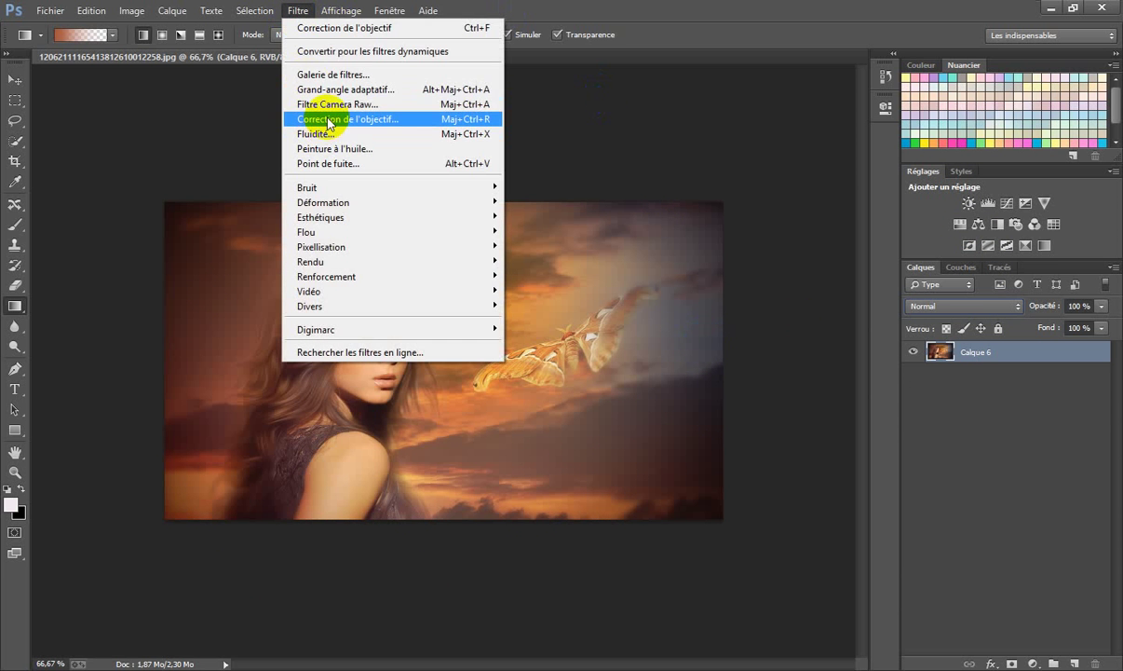
{"action": "left_click", "coordinate": [326, 120]}
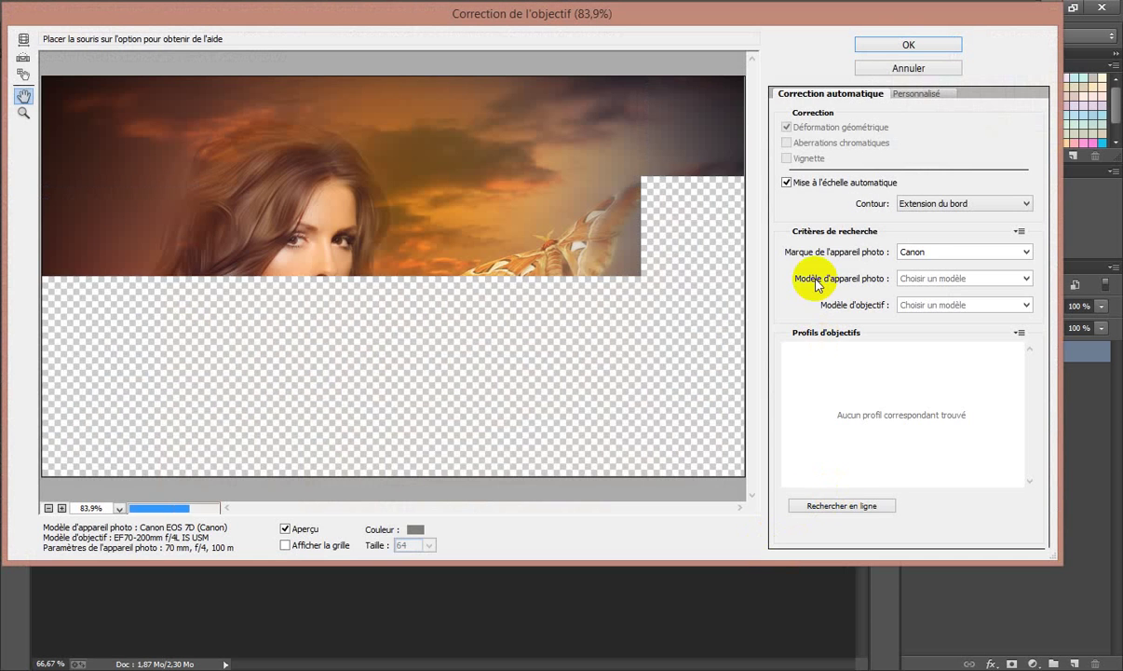
{"action": "left_click", "coordinate": [911, 93]}
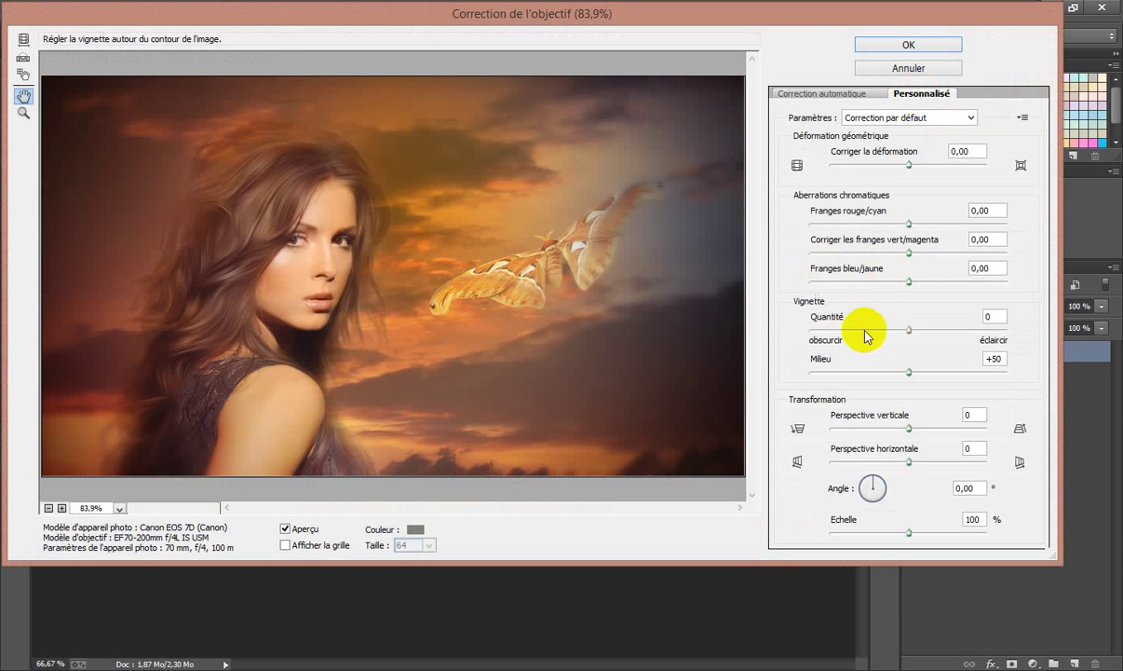
{"action": "left_click", "coordinate": [827, 330]}
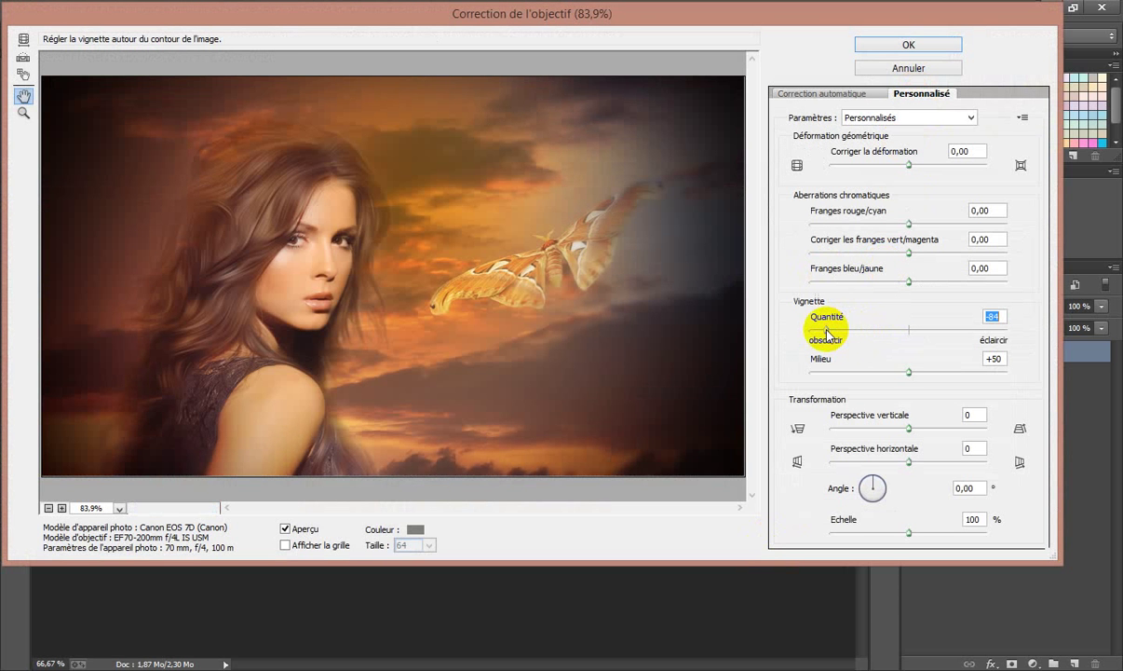
{"action": "left_click", "coordinate": [867, 373]}
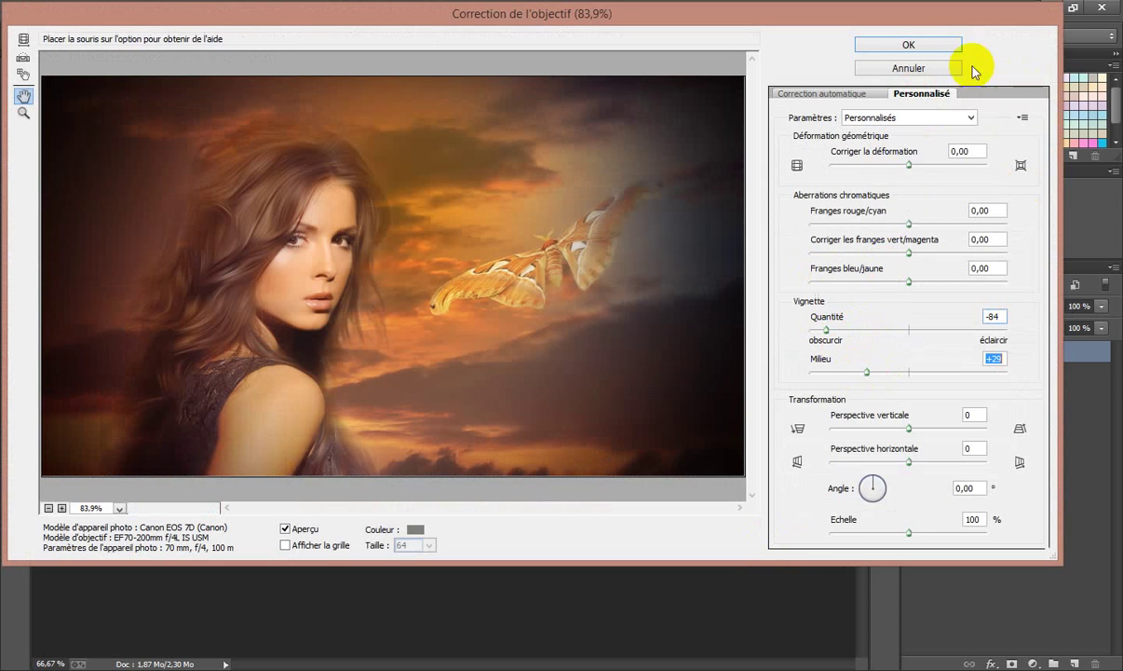
{"action": "left_click", "coordinate": [931, 45]}
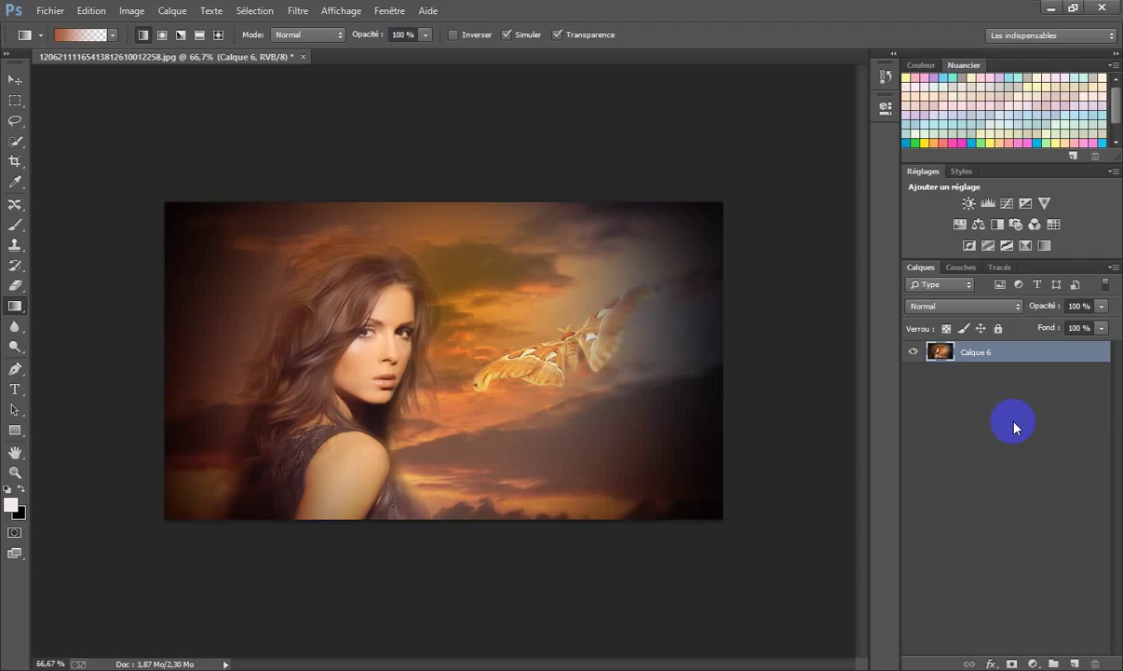
{"action": "key", "text": "ctrl+plus"}
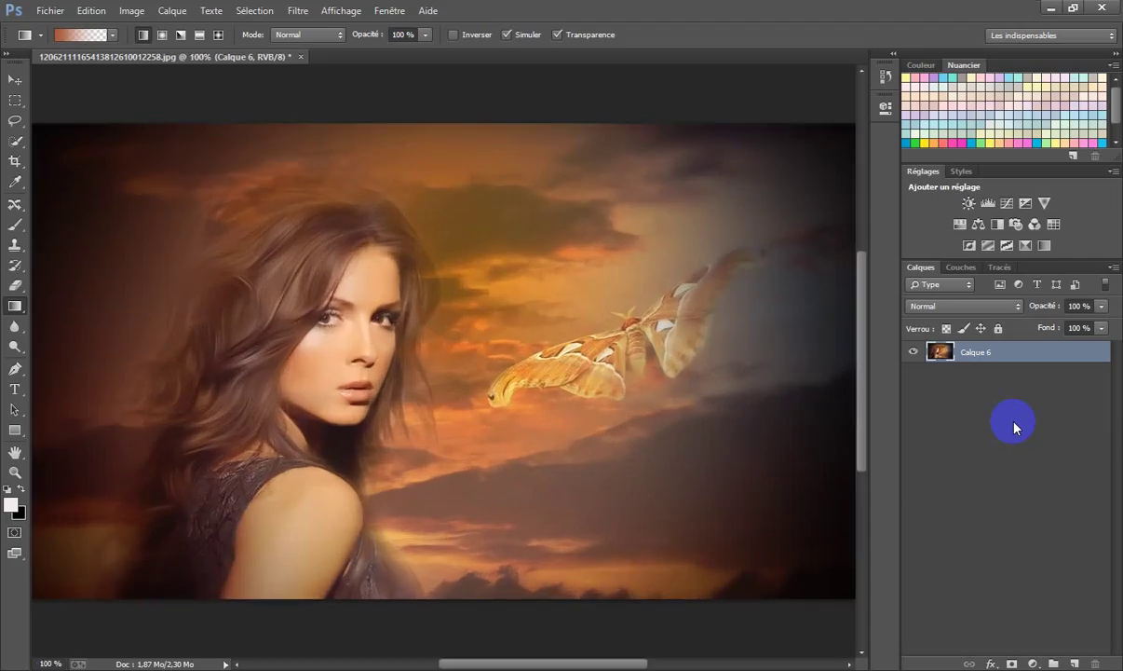
{"action": "key", "text": "ctrl+minus"}
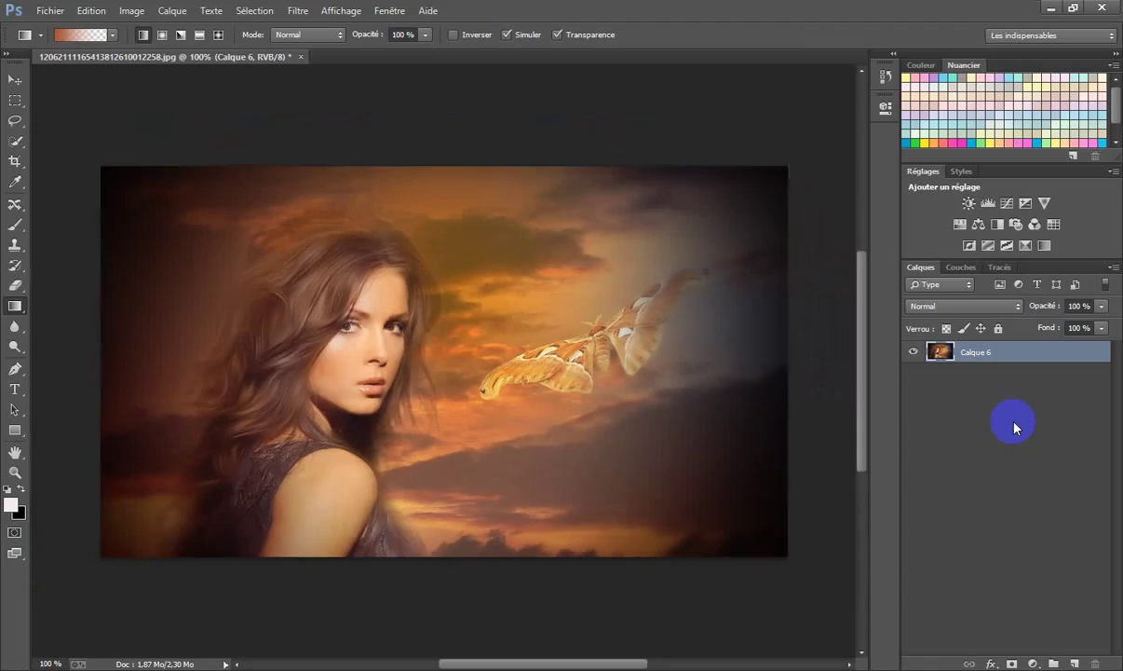